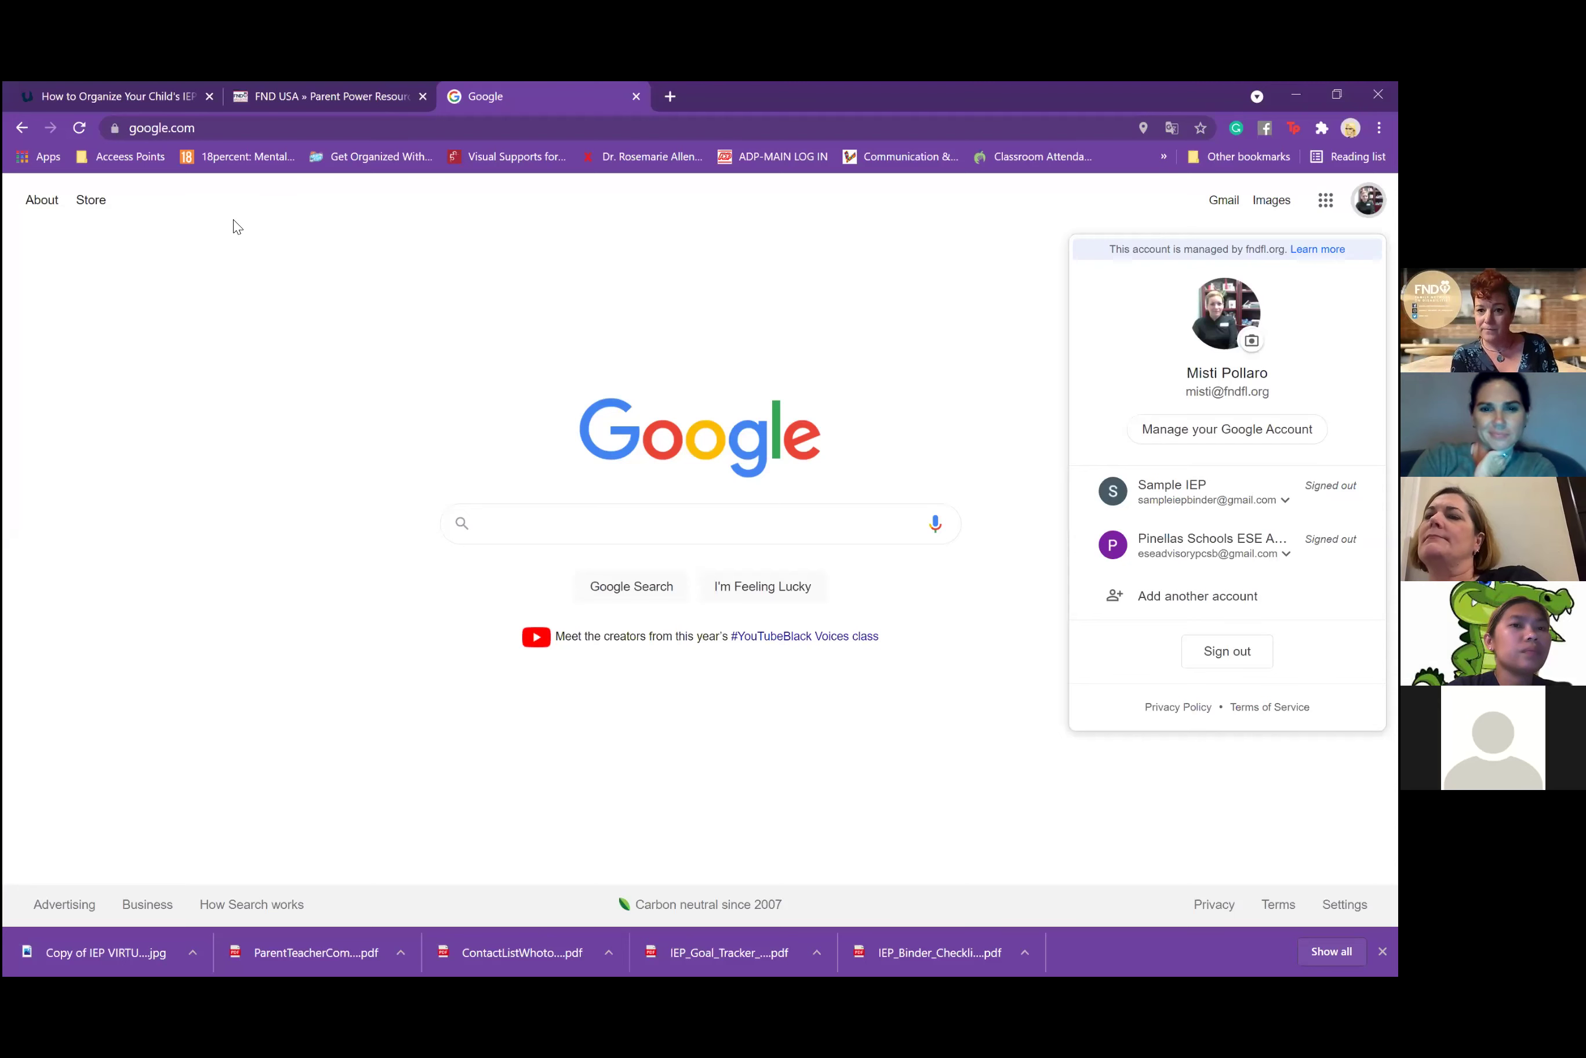
Sign out of the current Google account and begin a fresh sign-in from google.com.
click(1228, 650)
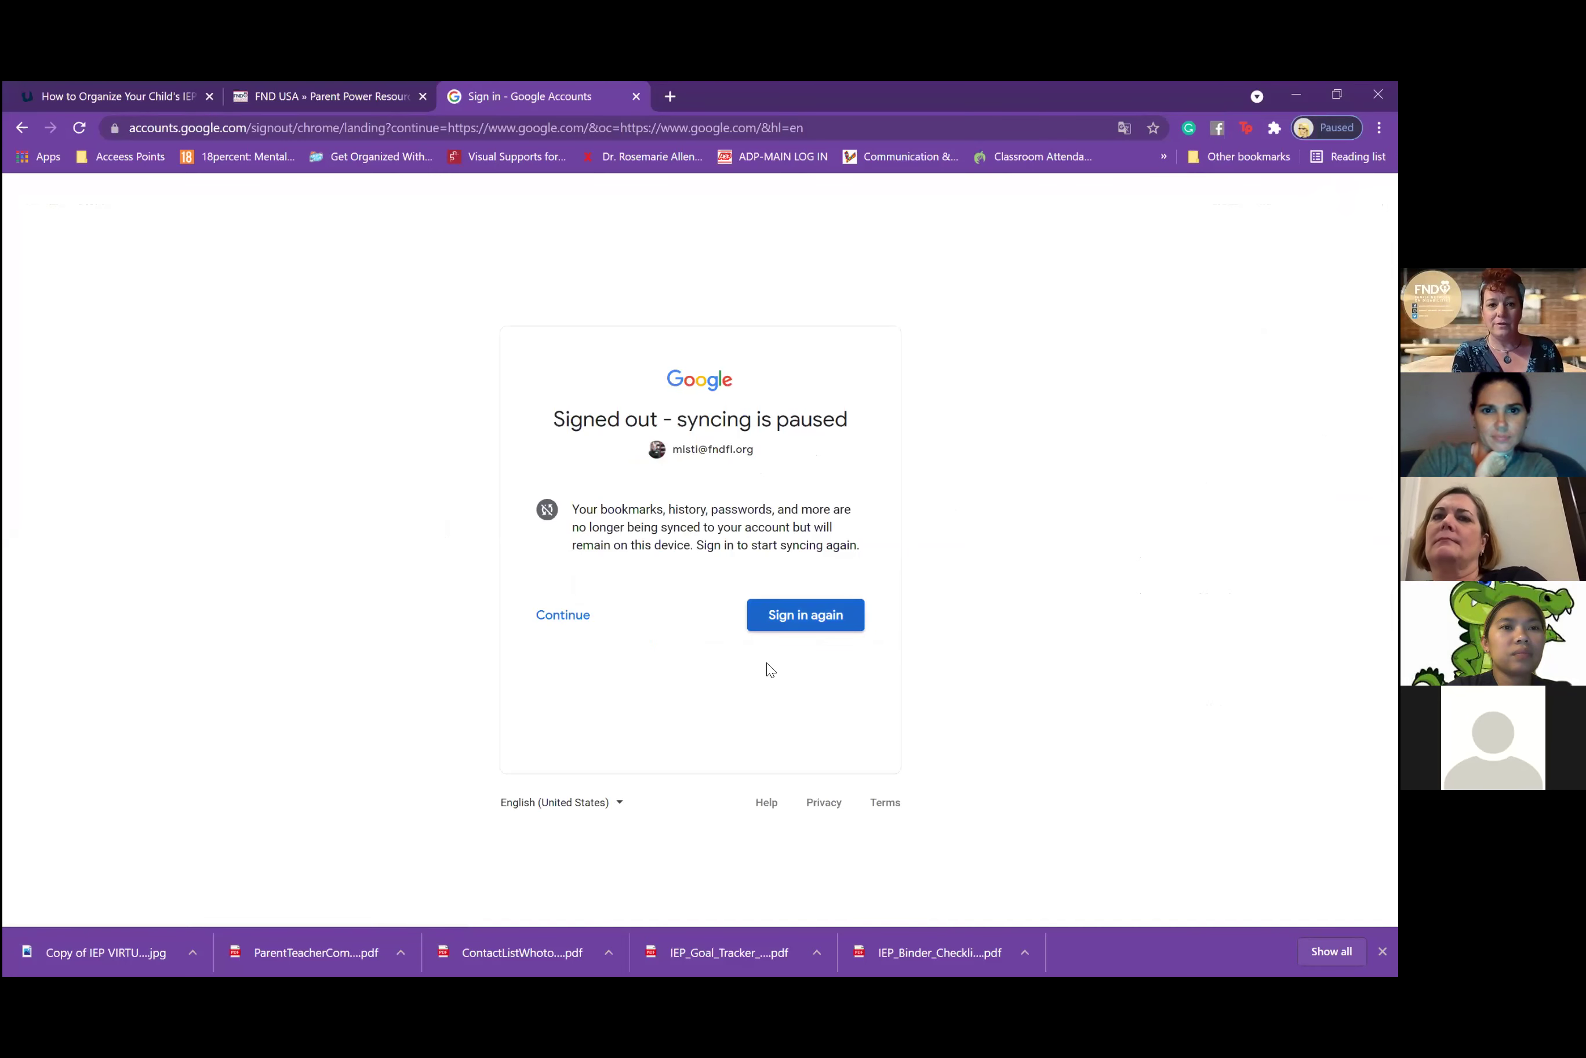
click(563, 614)
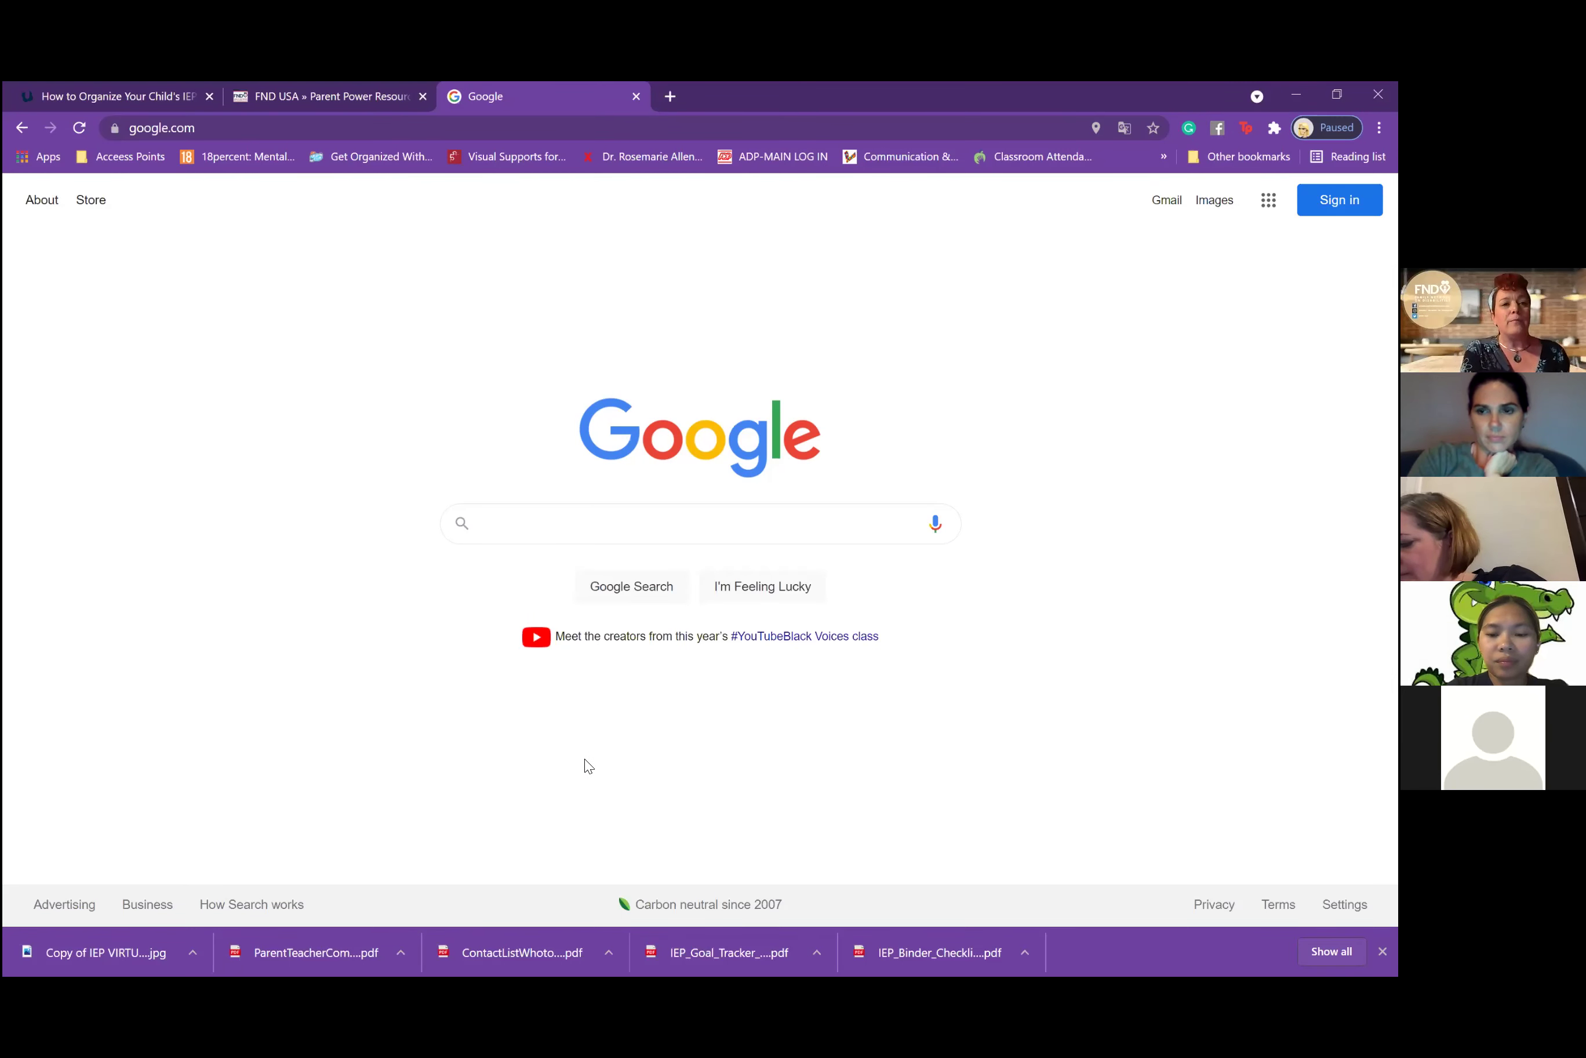
click(1340, 199)
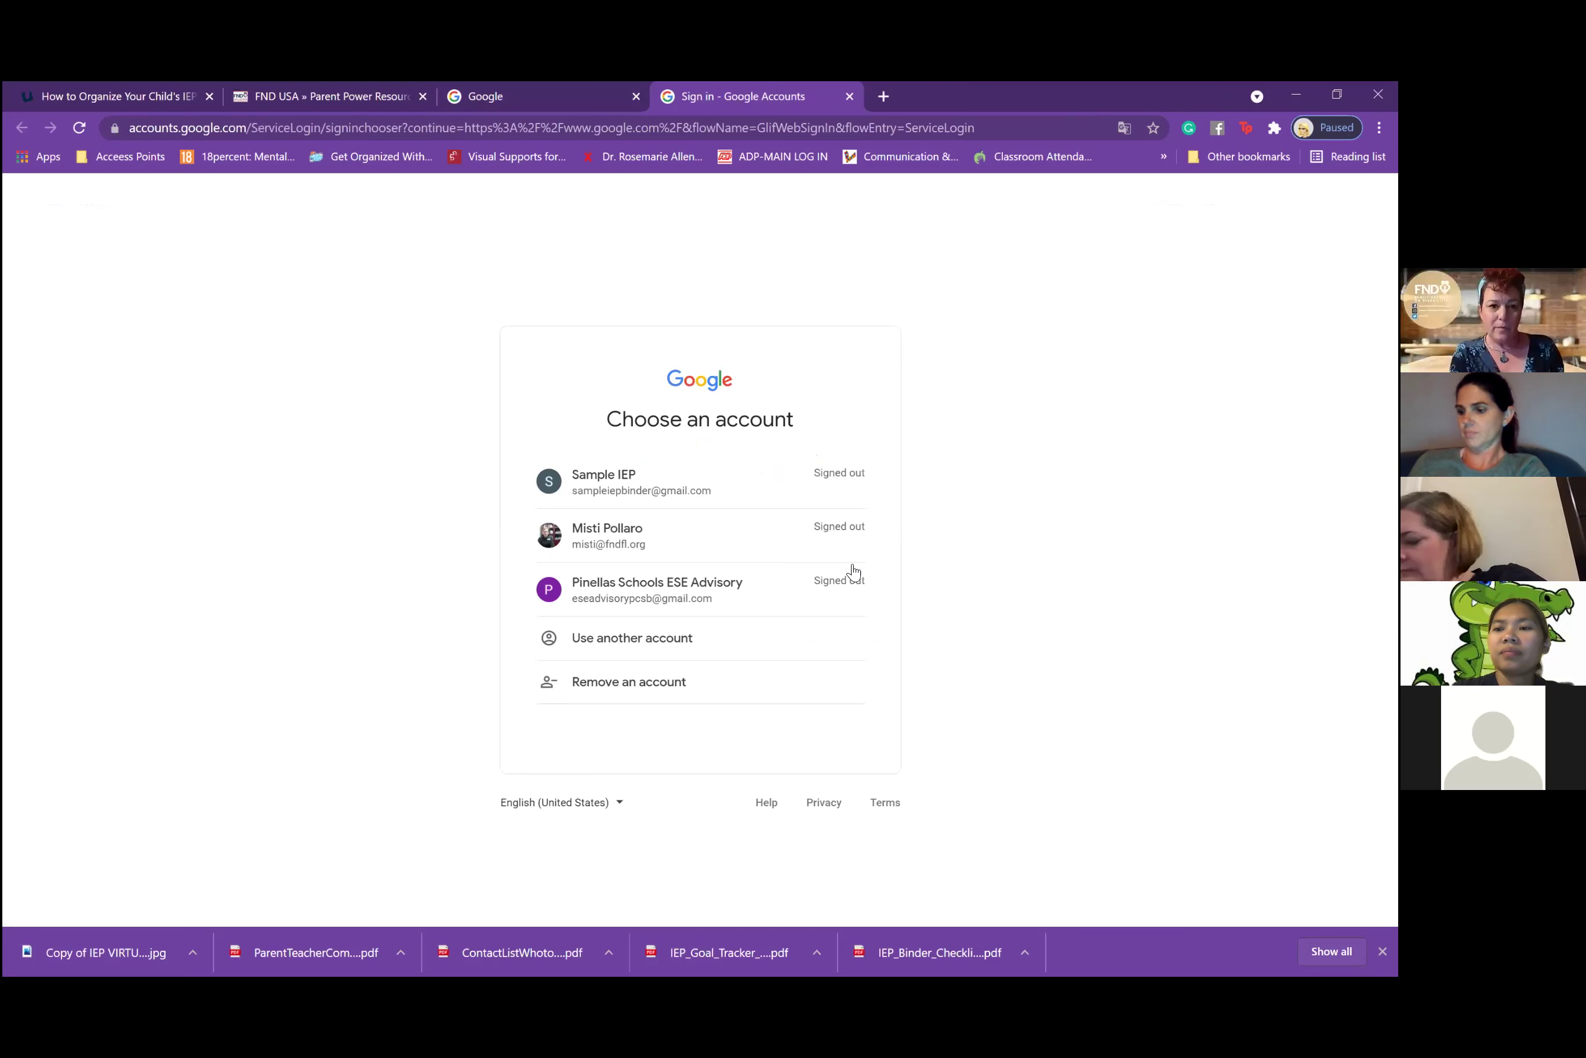
Start a new personal Google account and enter the name Pinellas PTA.
click(631, 652)
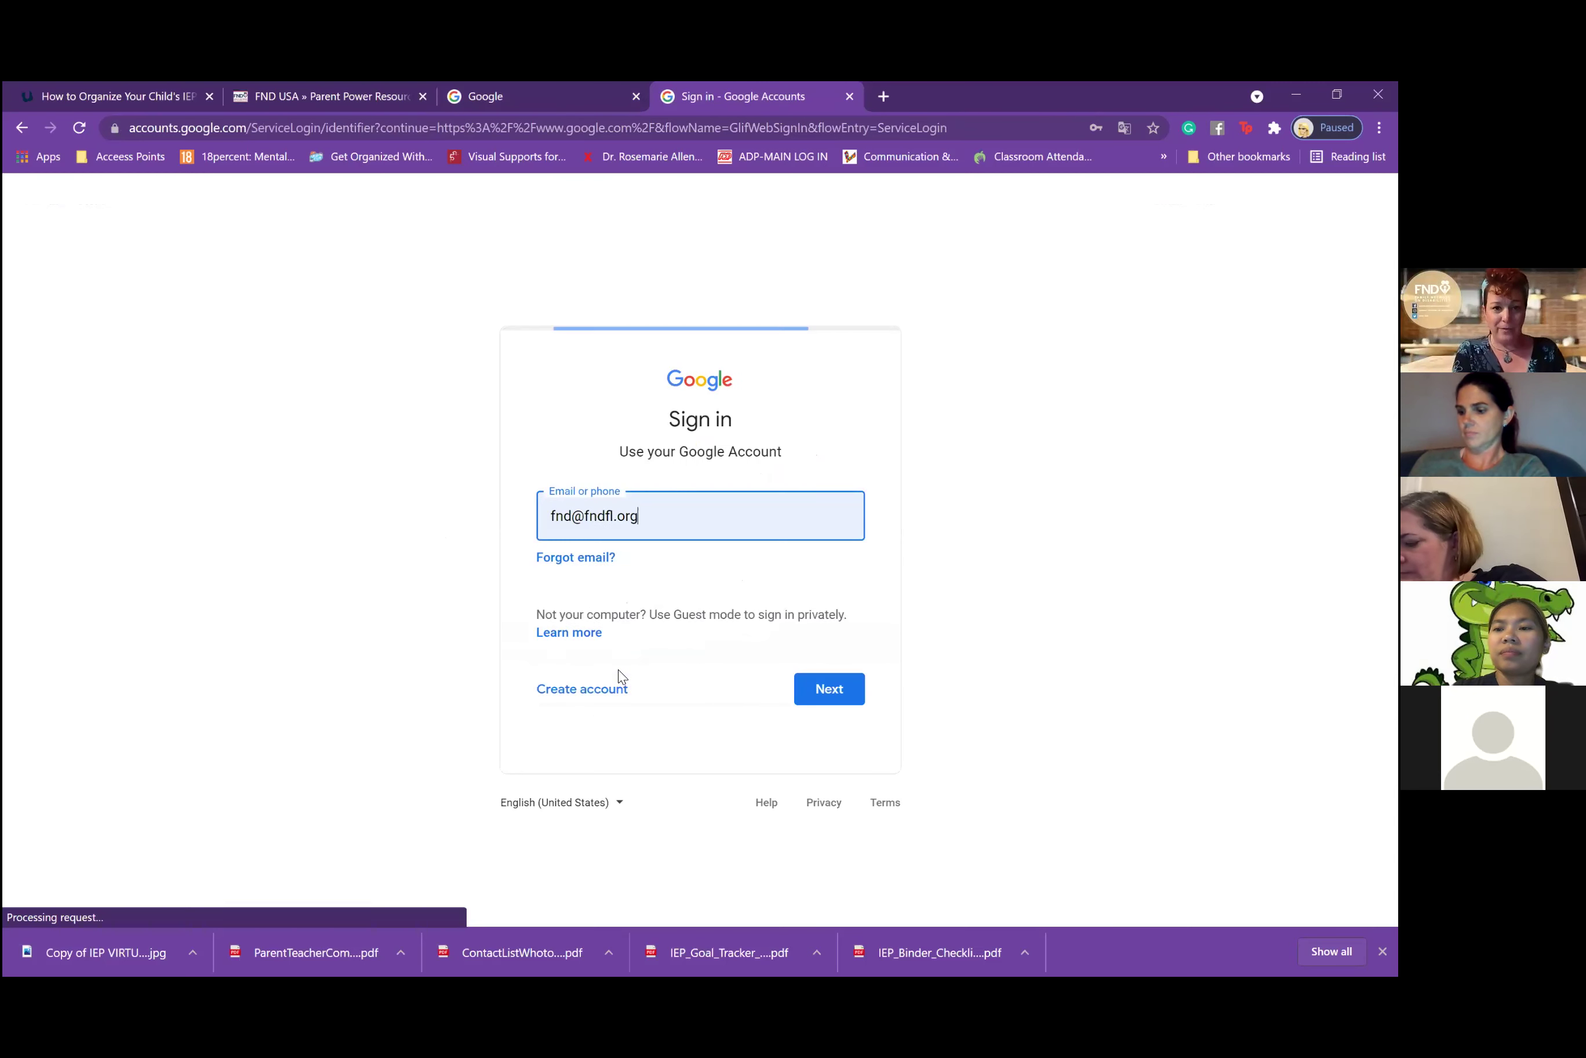
click(598, 691)
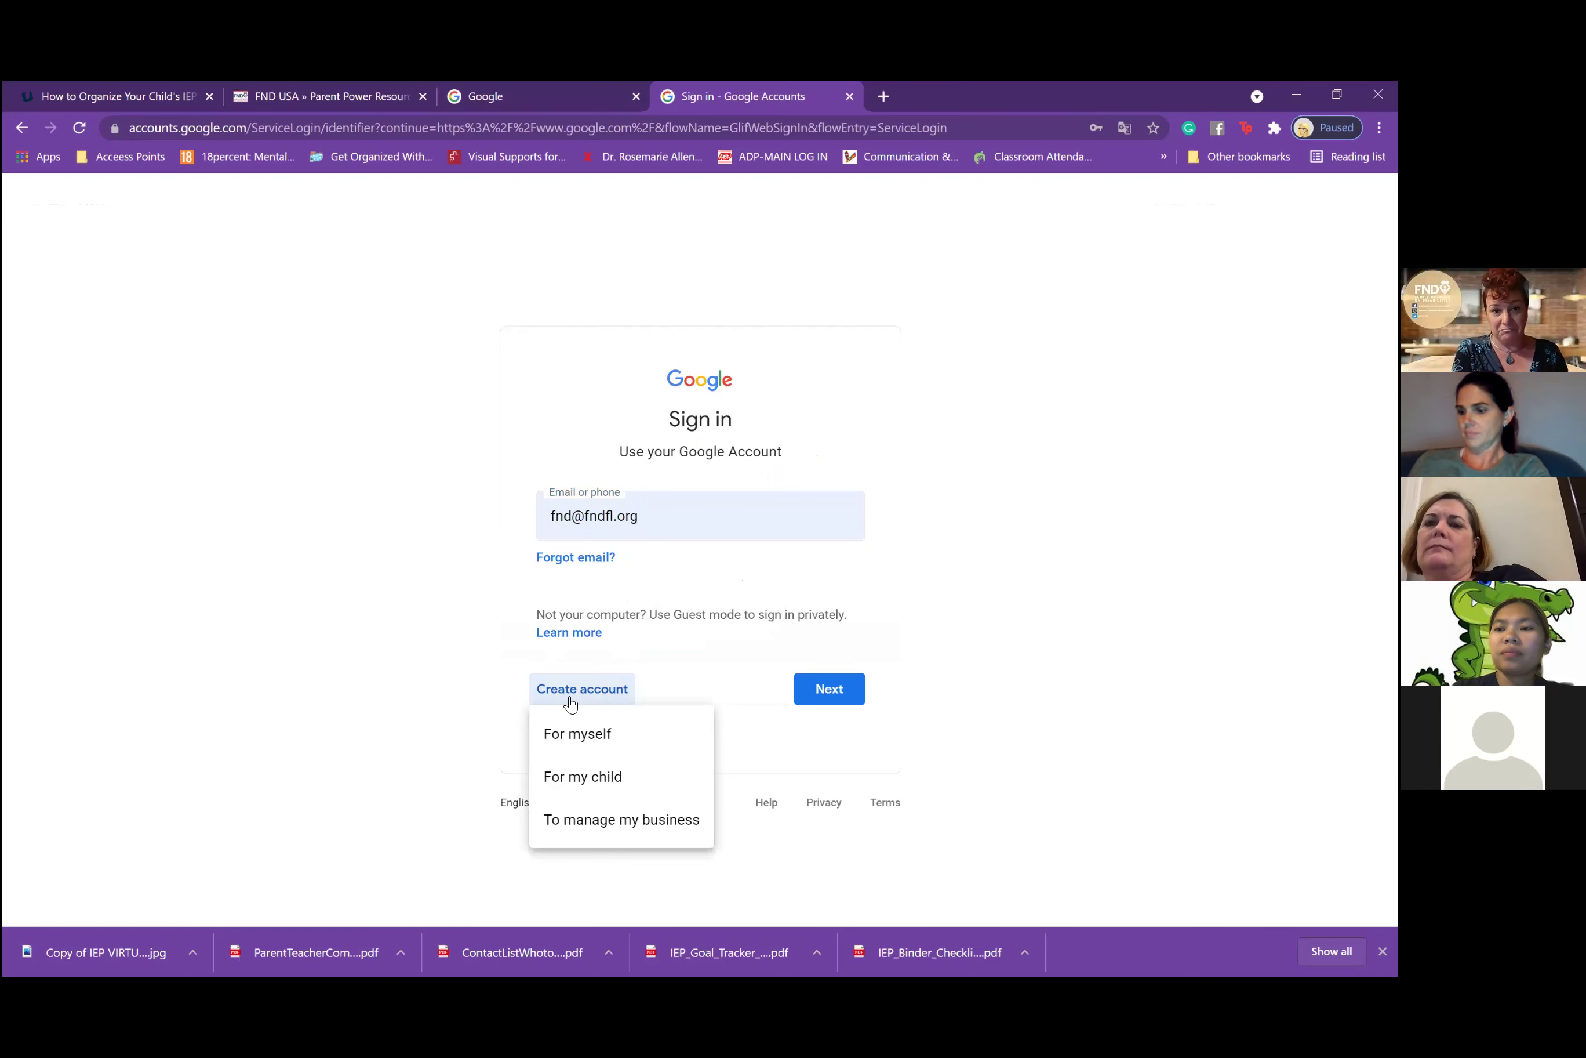
click(585, 734)
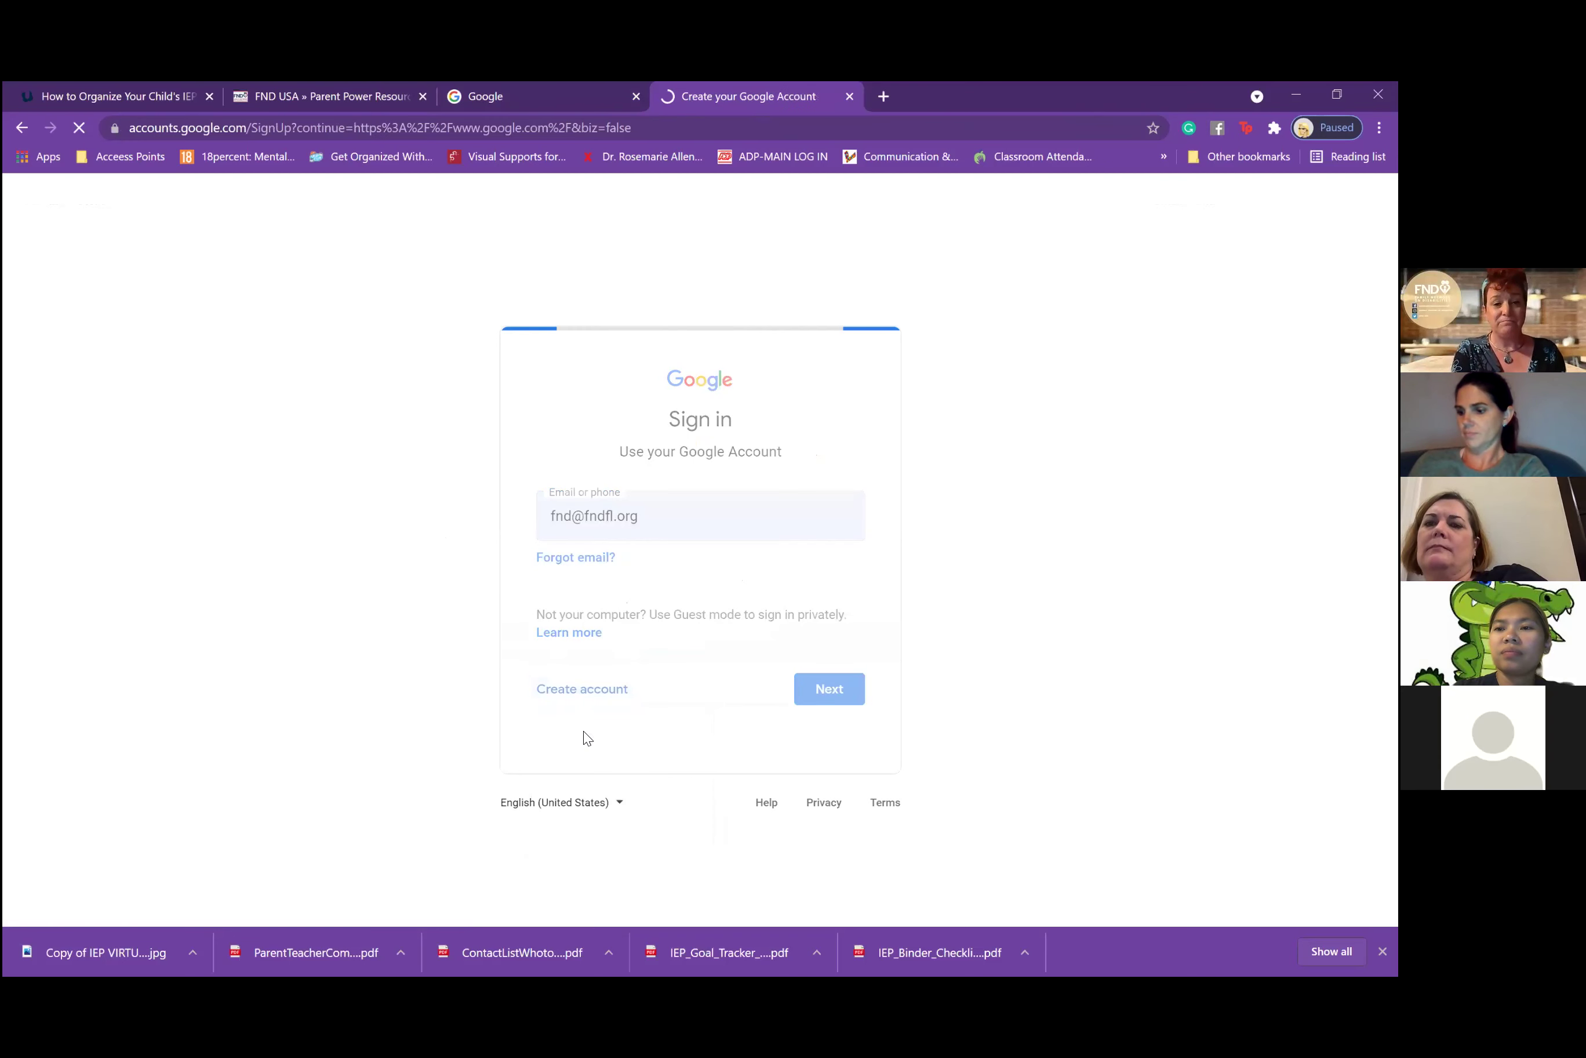
click(489, 432)
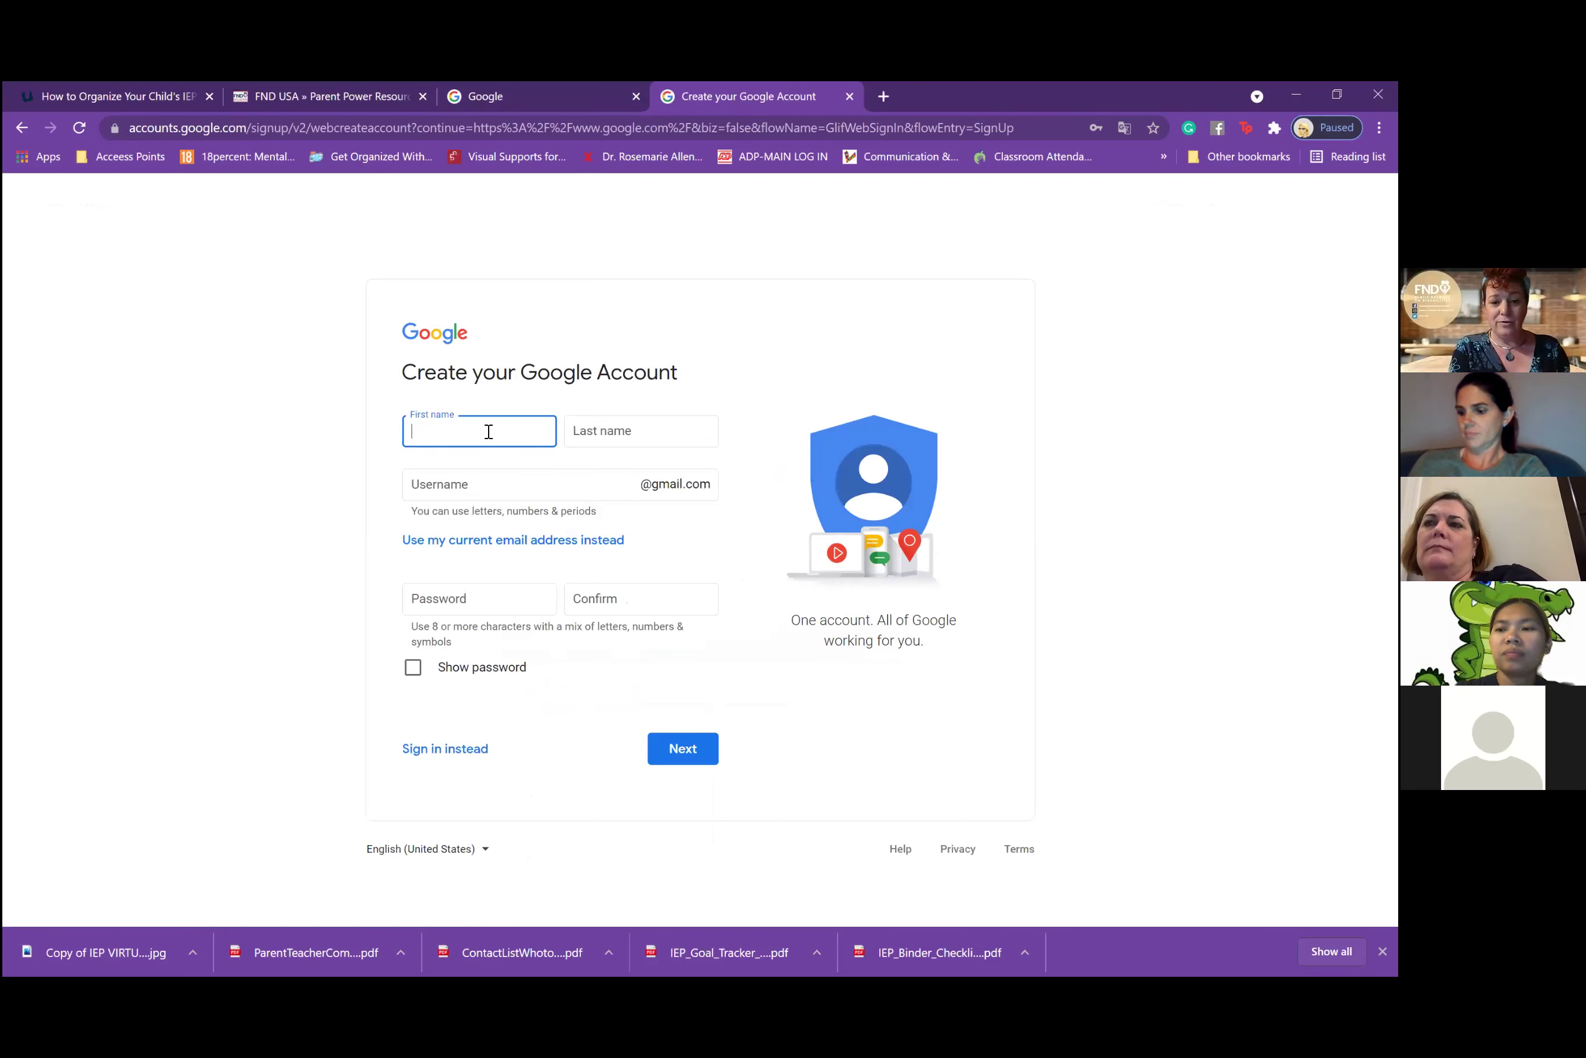
text(Pinellas)
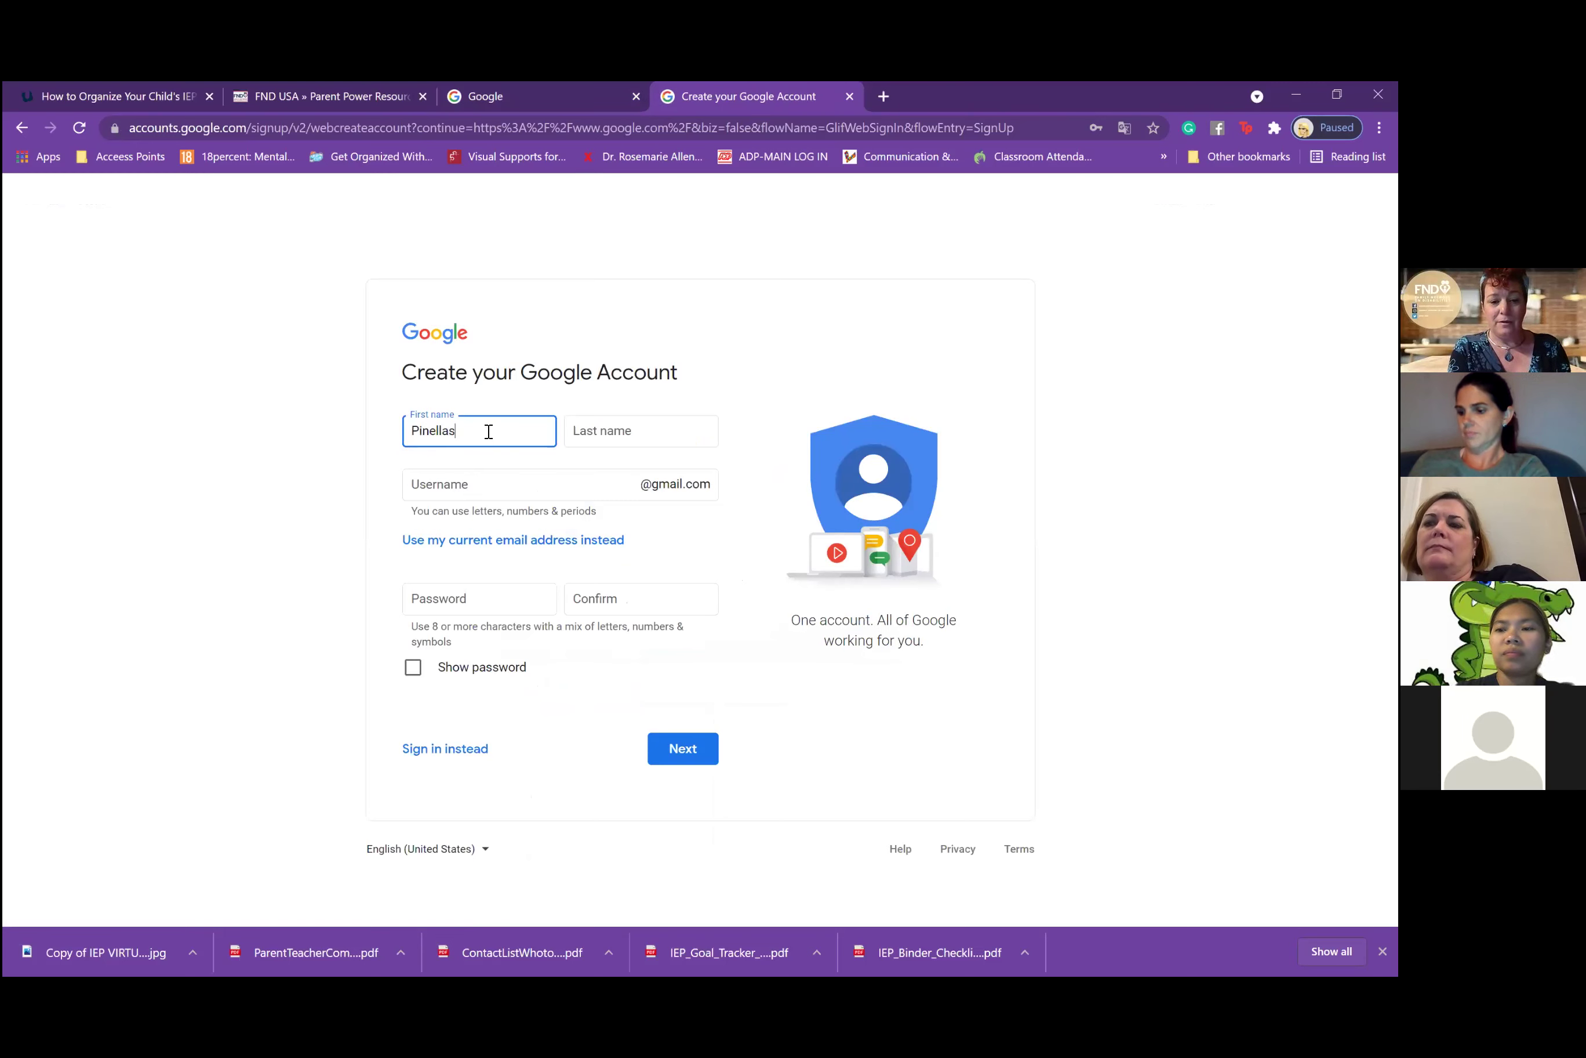
key(Tab)
text(PTA)
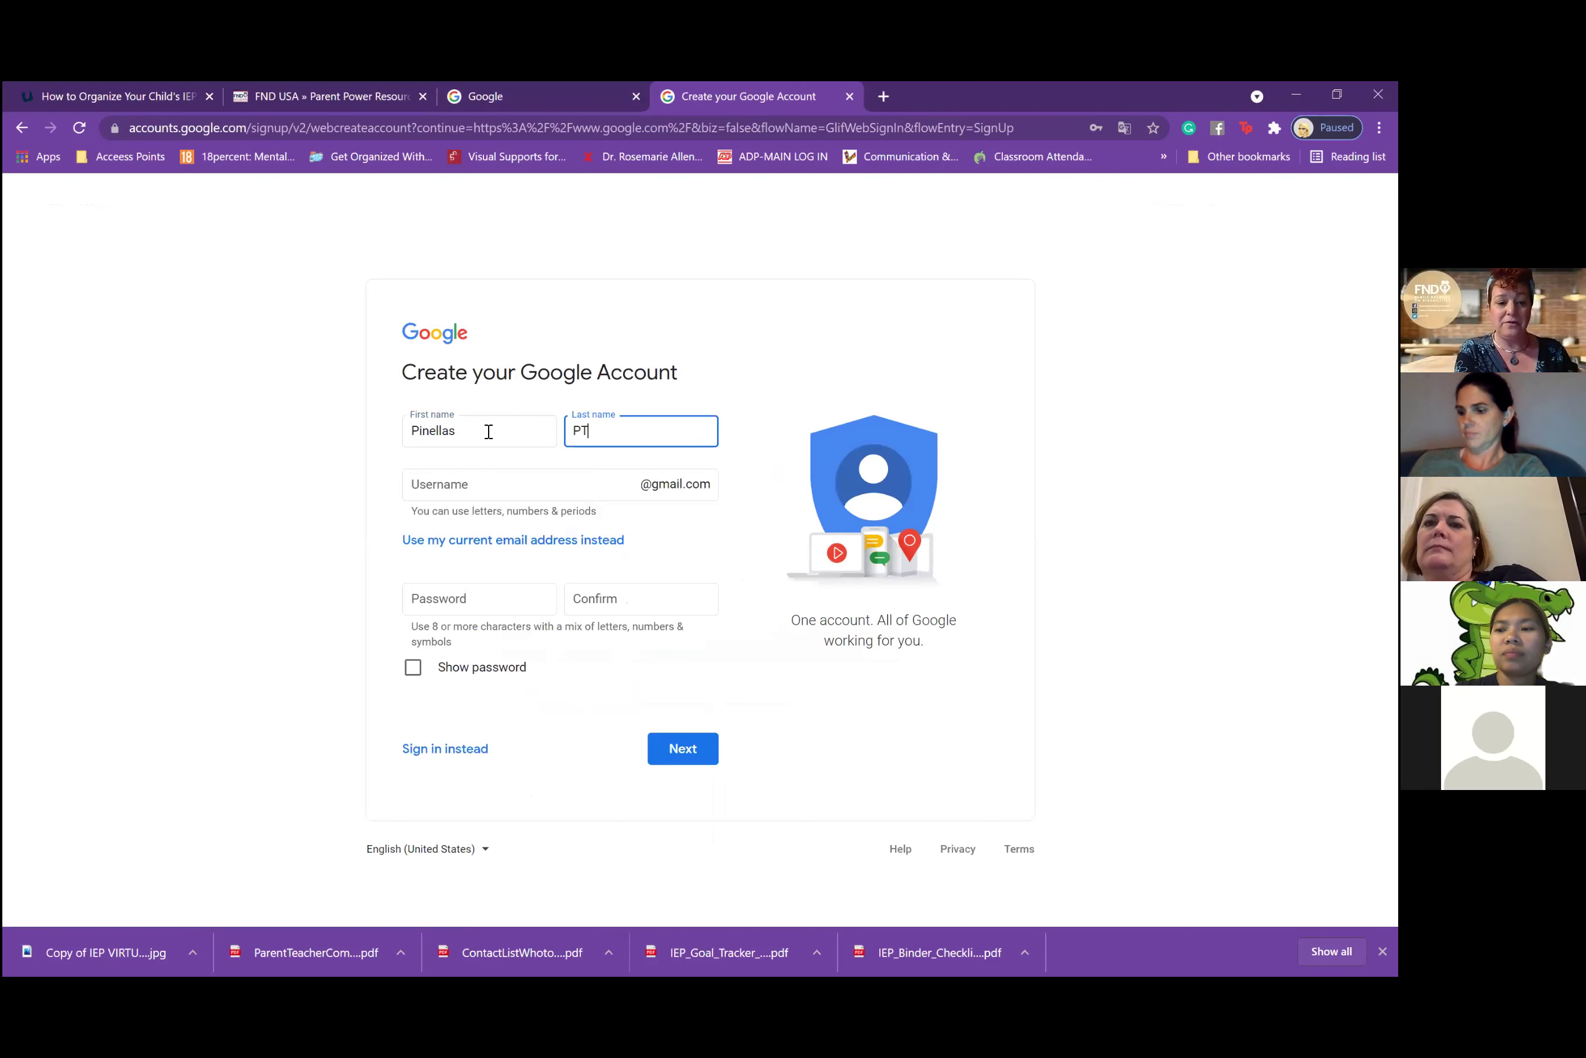
Choose the new account's username, set and confirm its password, and submit.
click(440, 483)
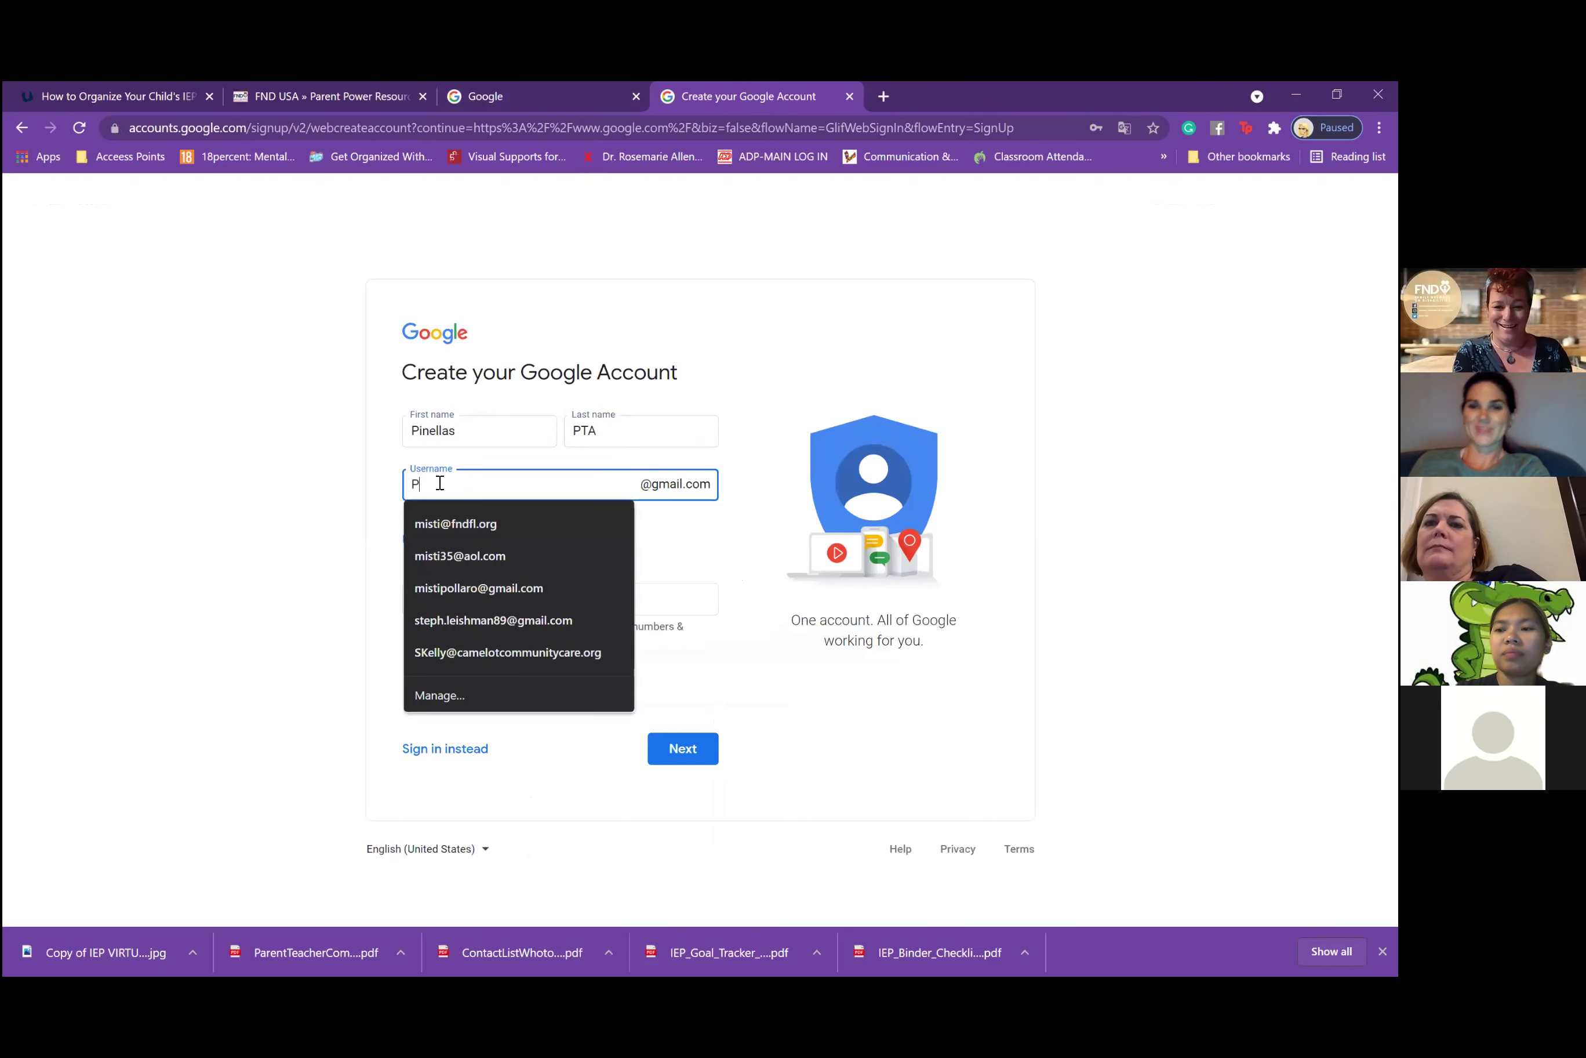
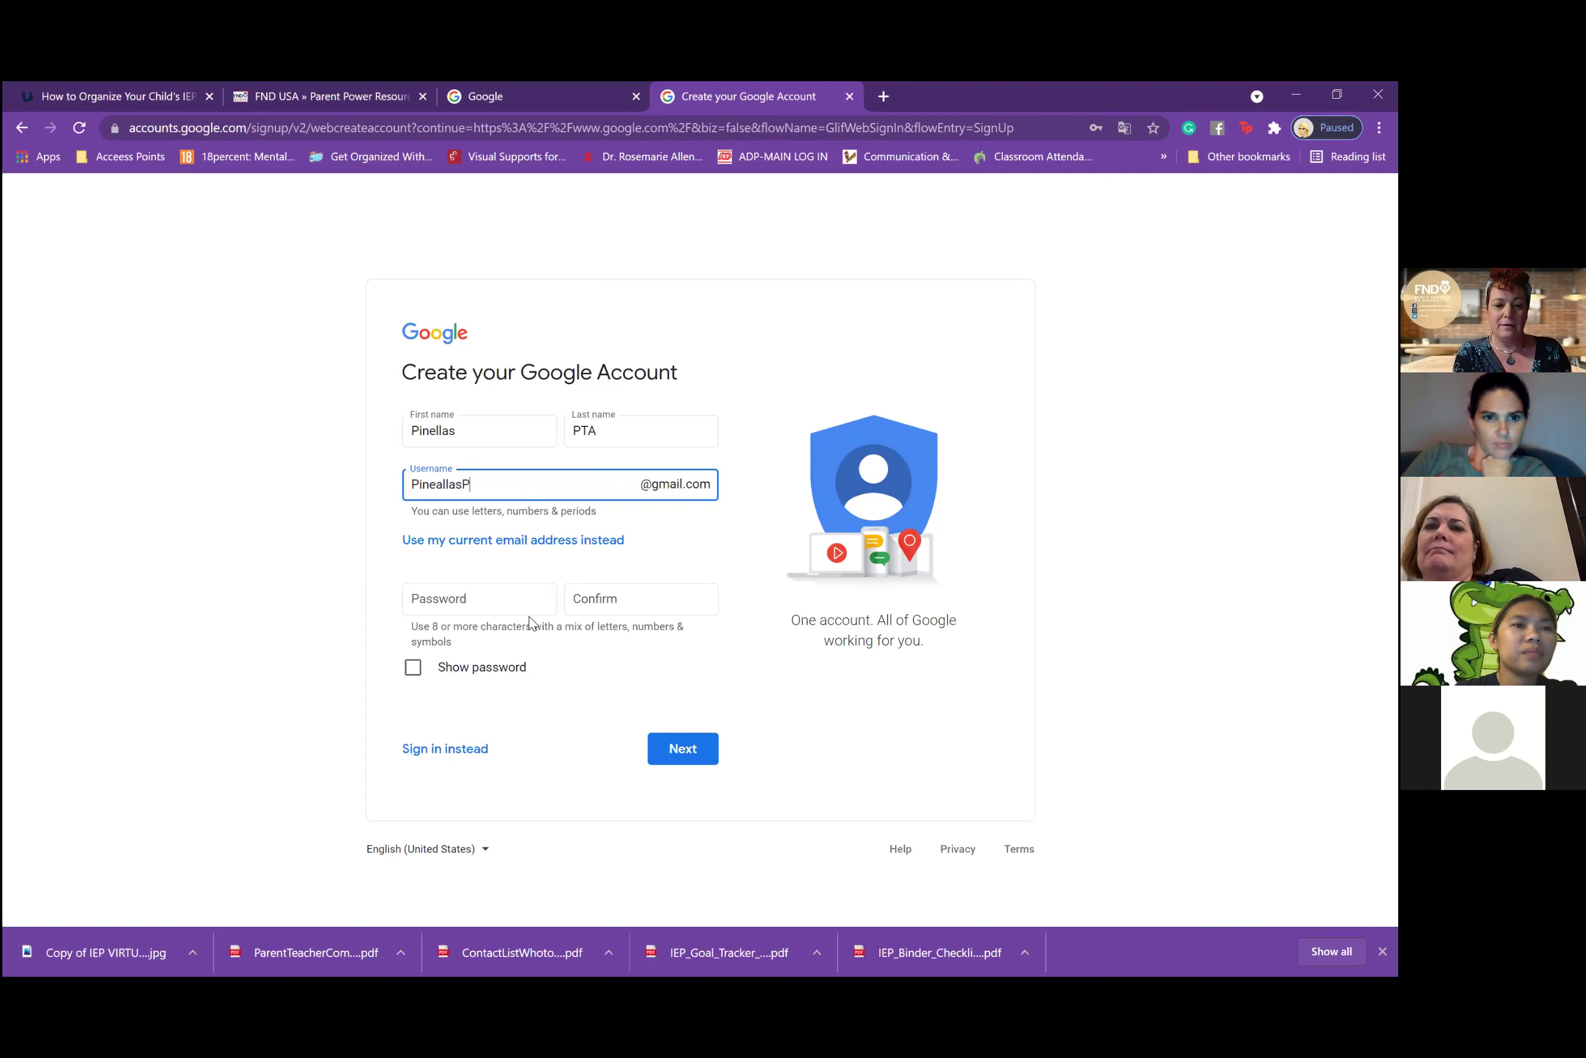
click(464, 601)
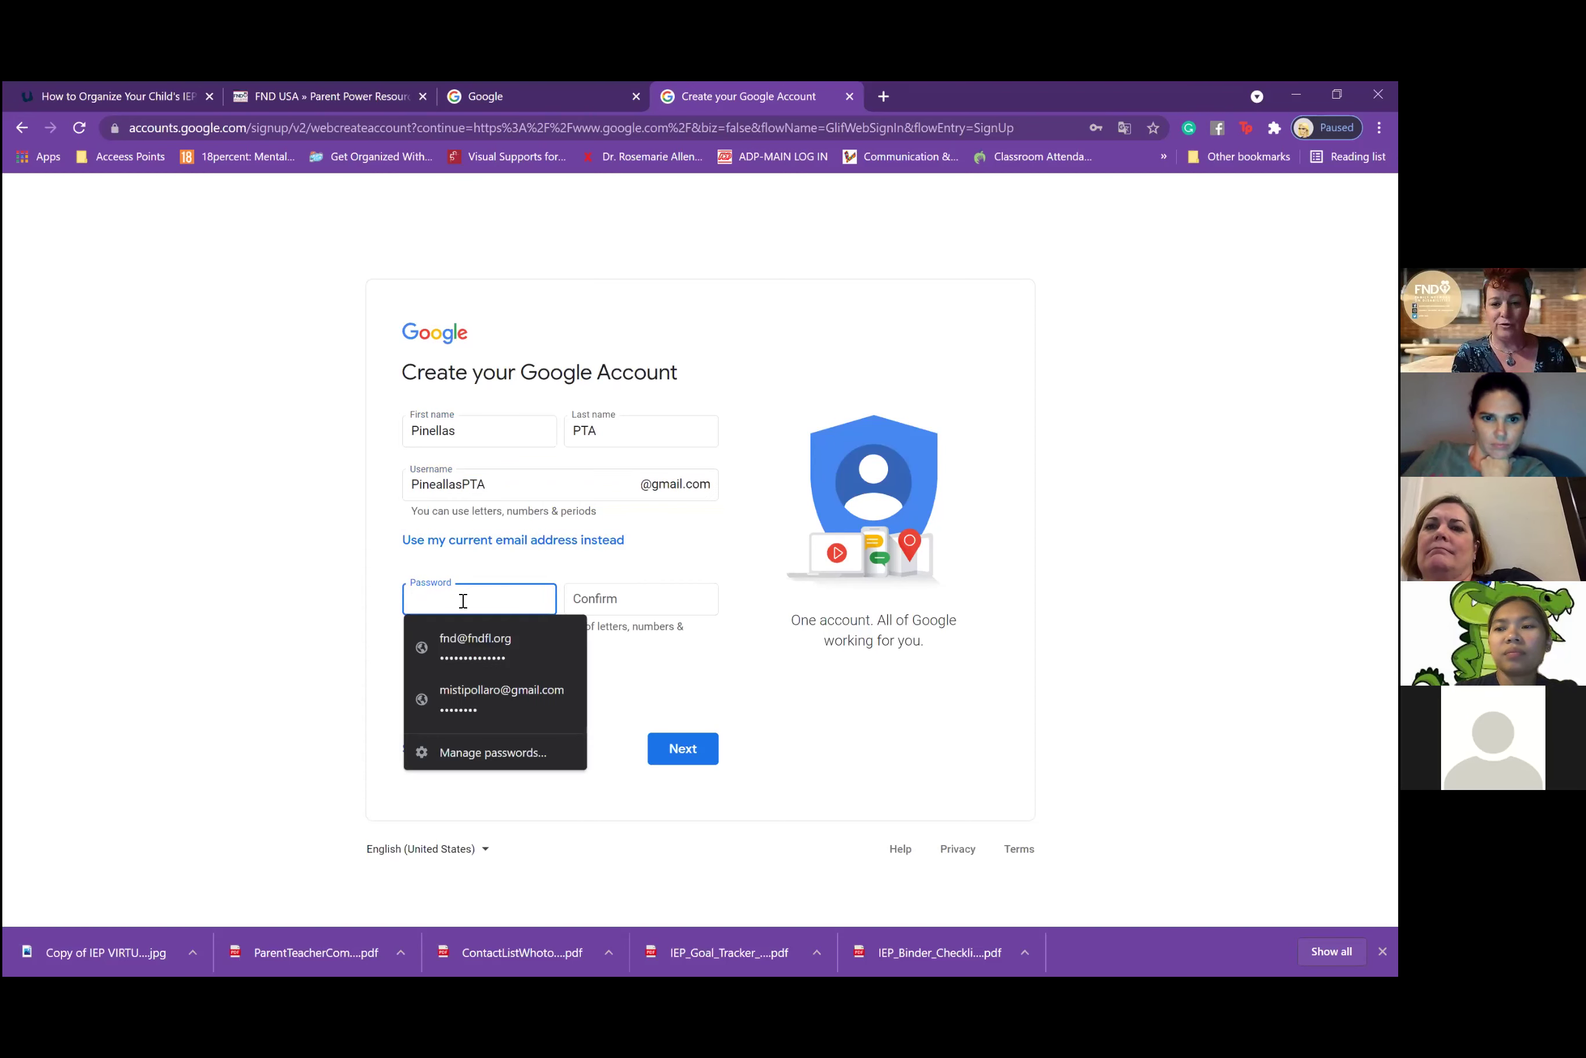
text(***)
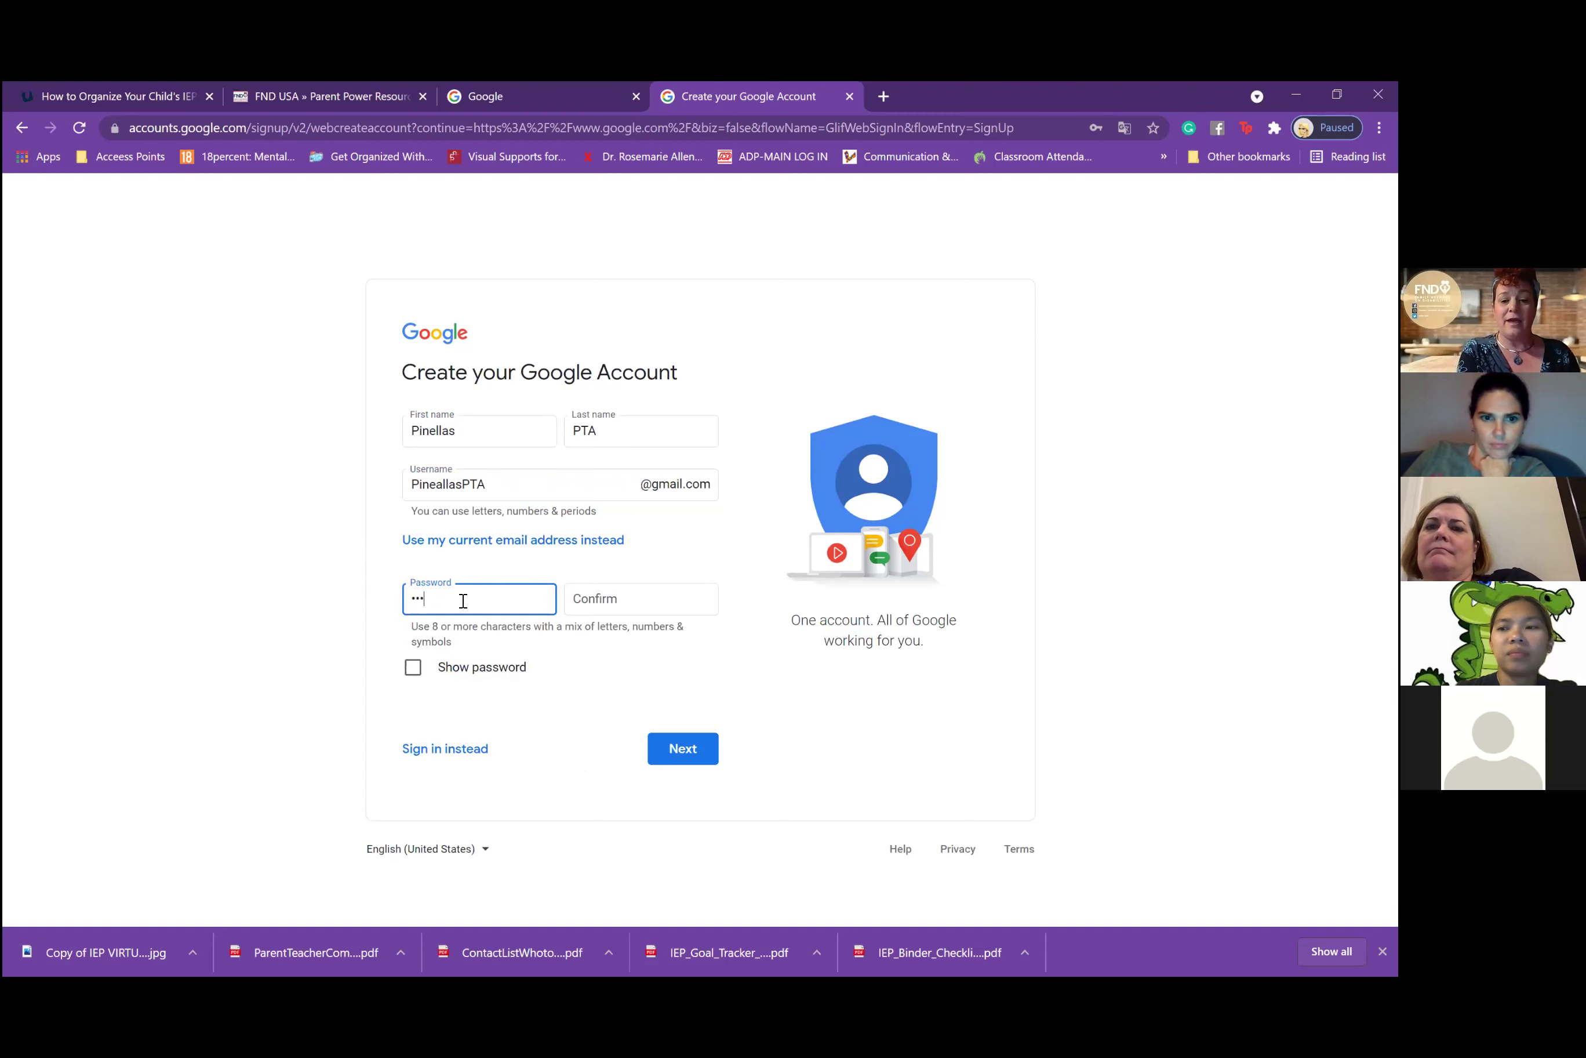
text(*****)
click(596, 609)
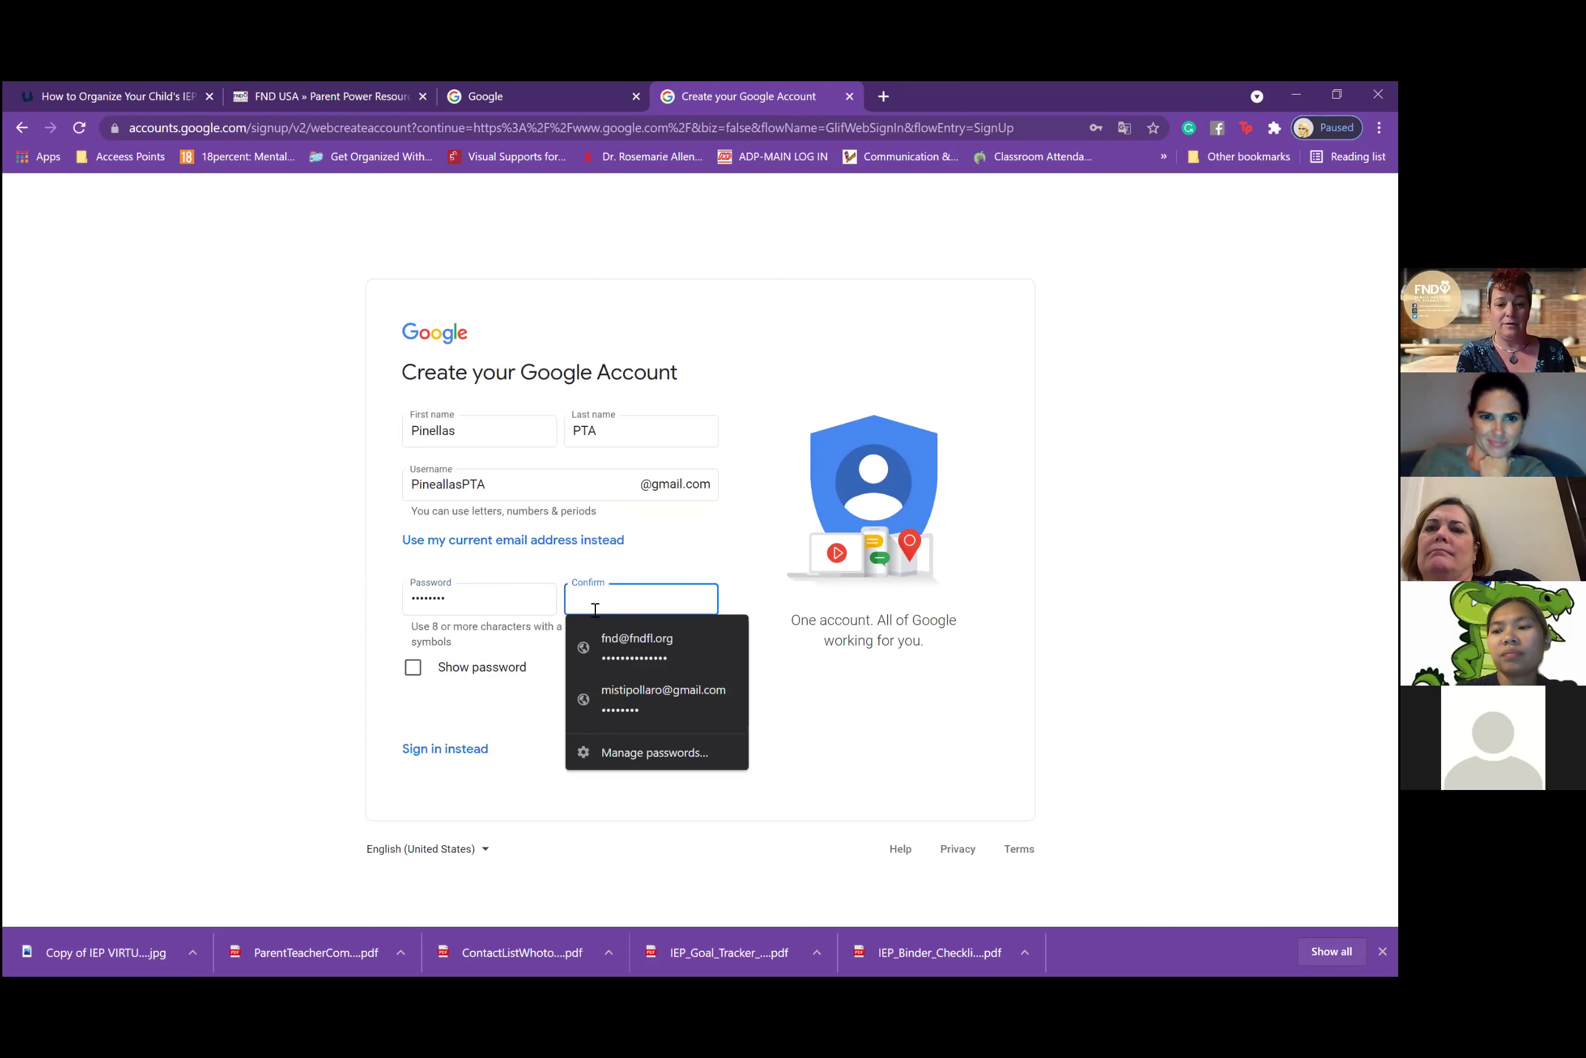
text(********)
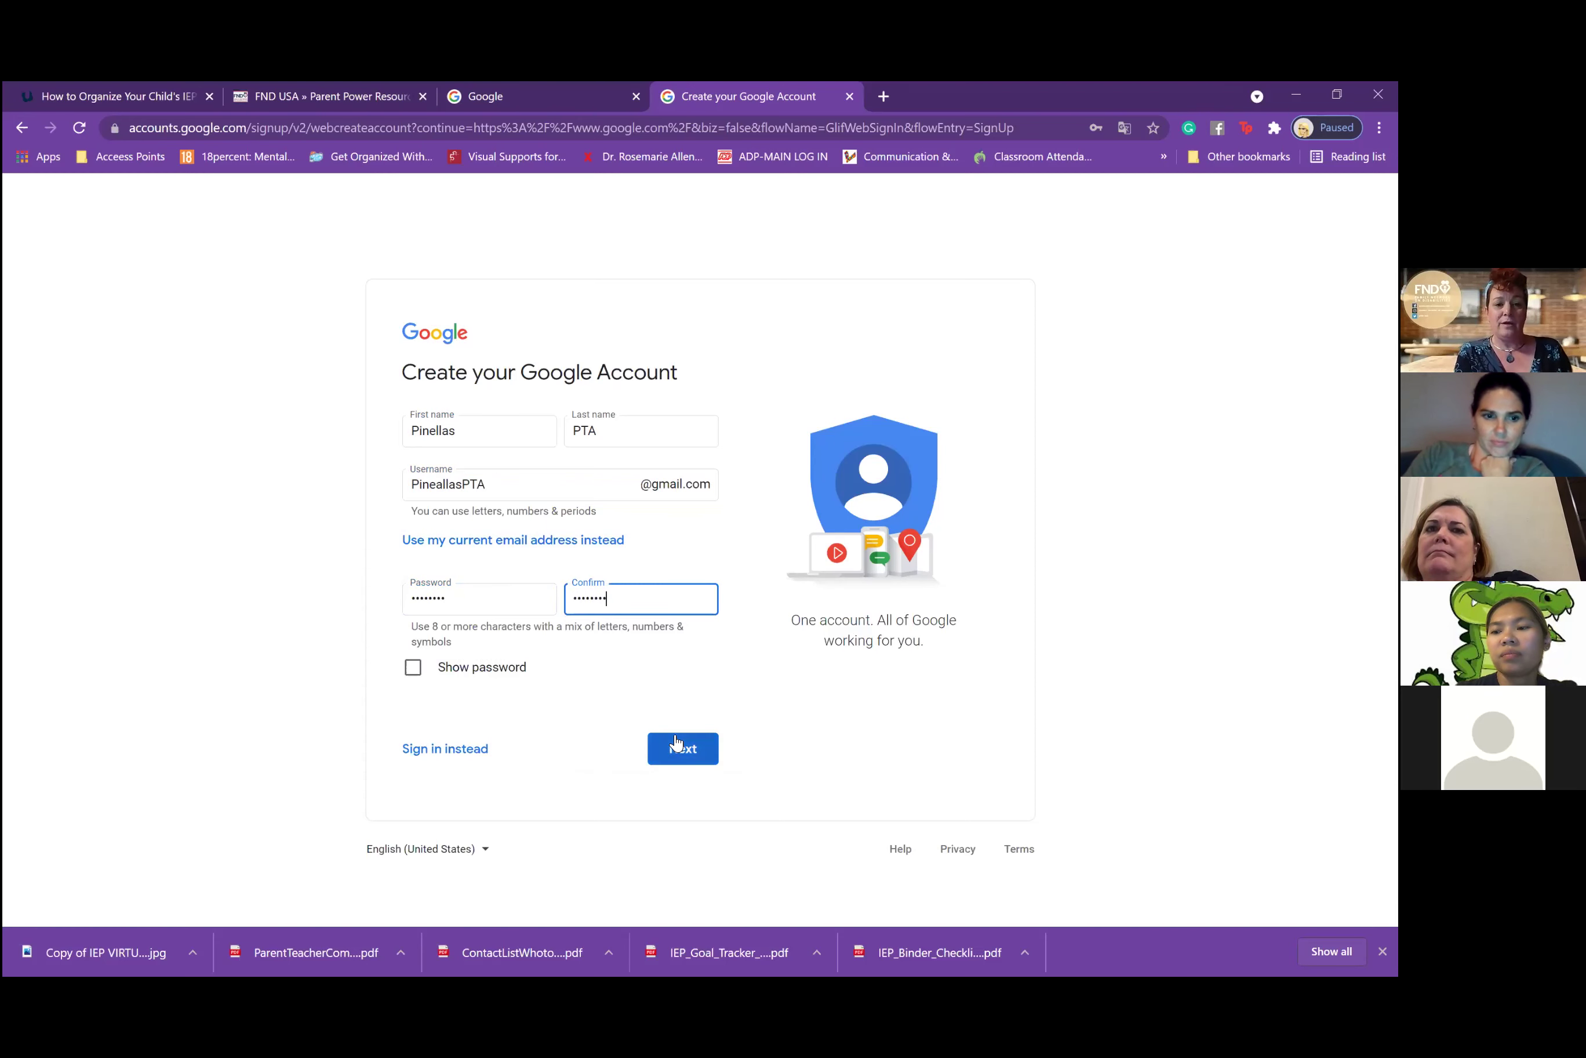
click(676, 743)
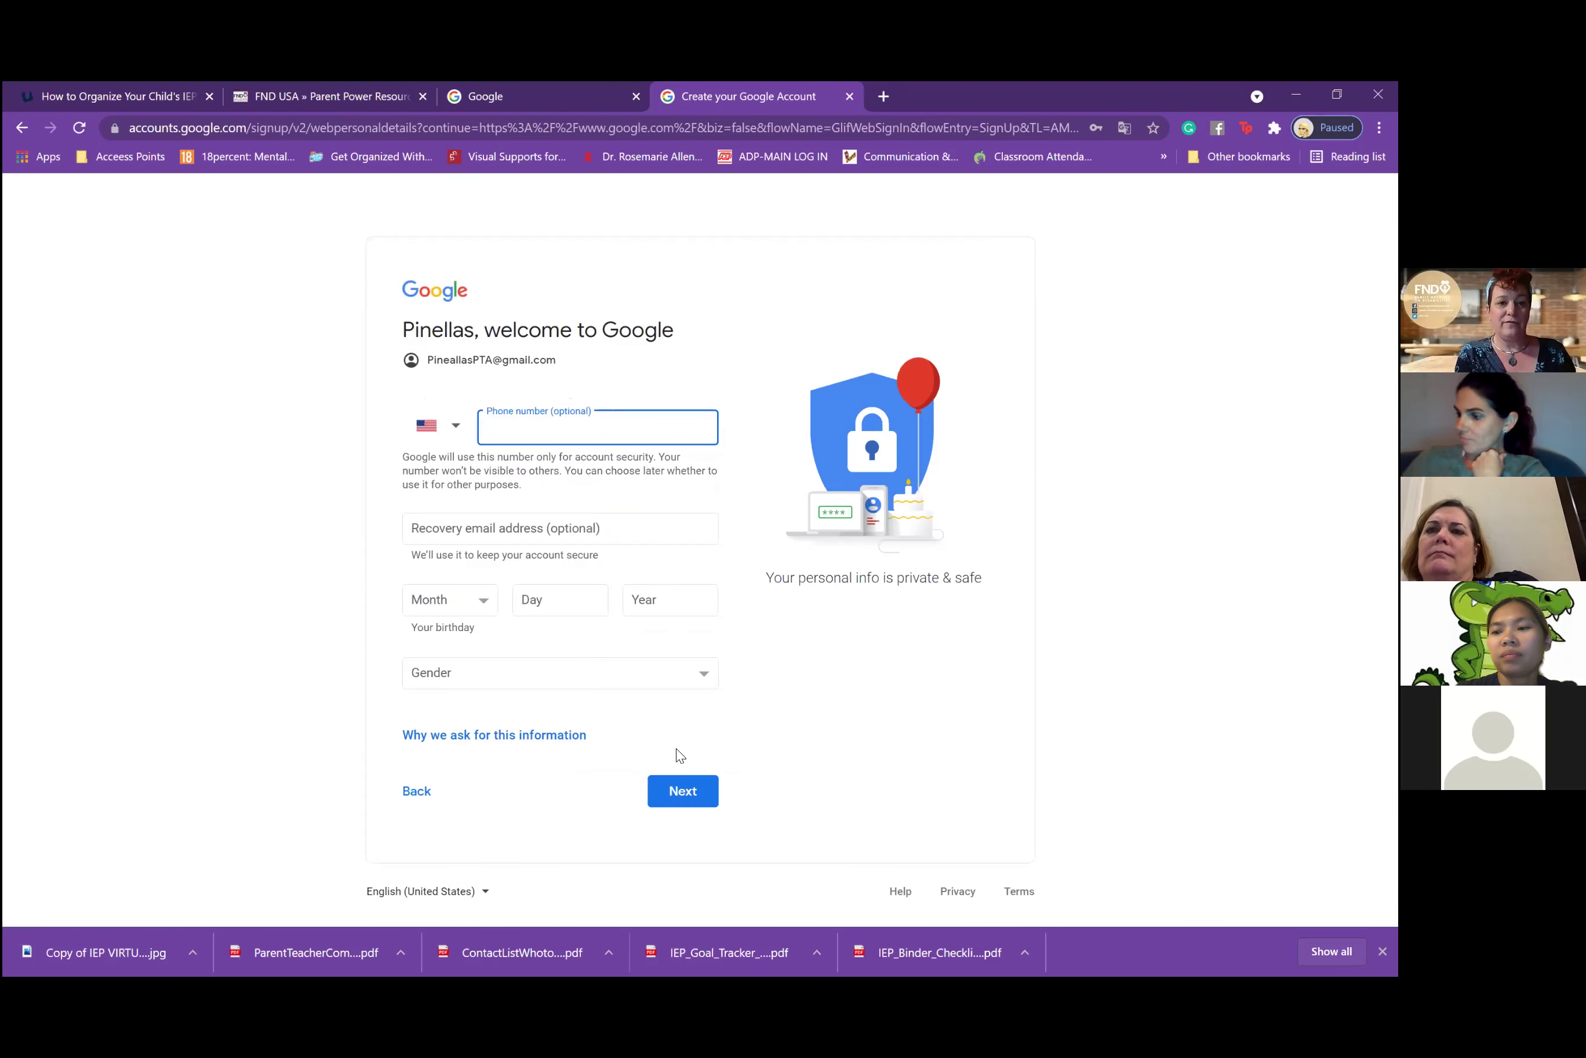
Enter the account's phone number on the personal-details page.
click(494, 434)
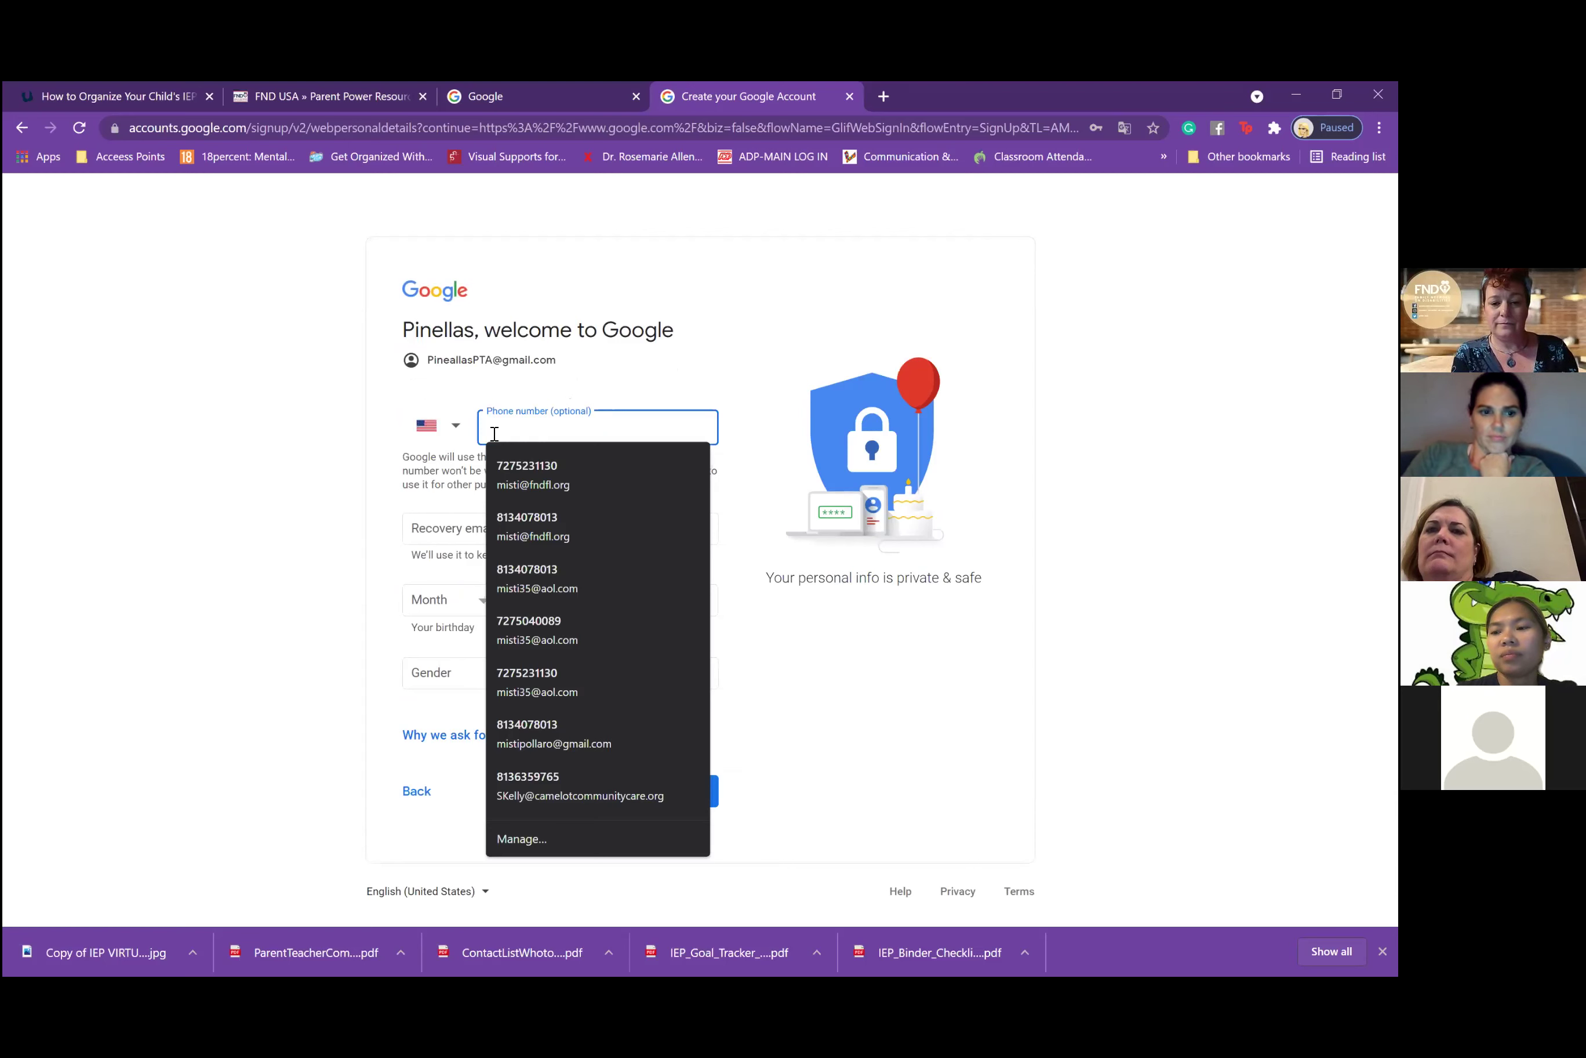
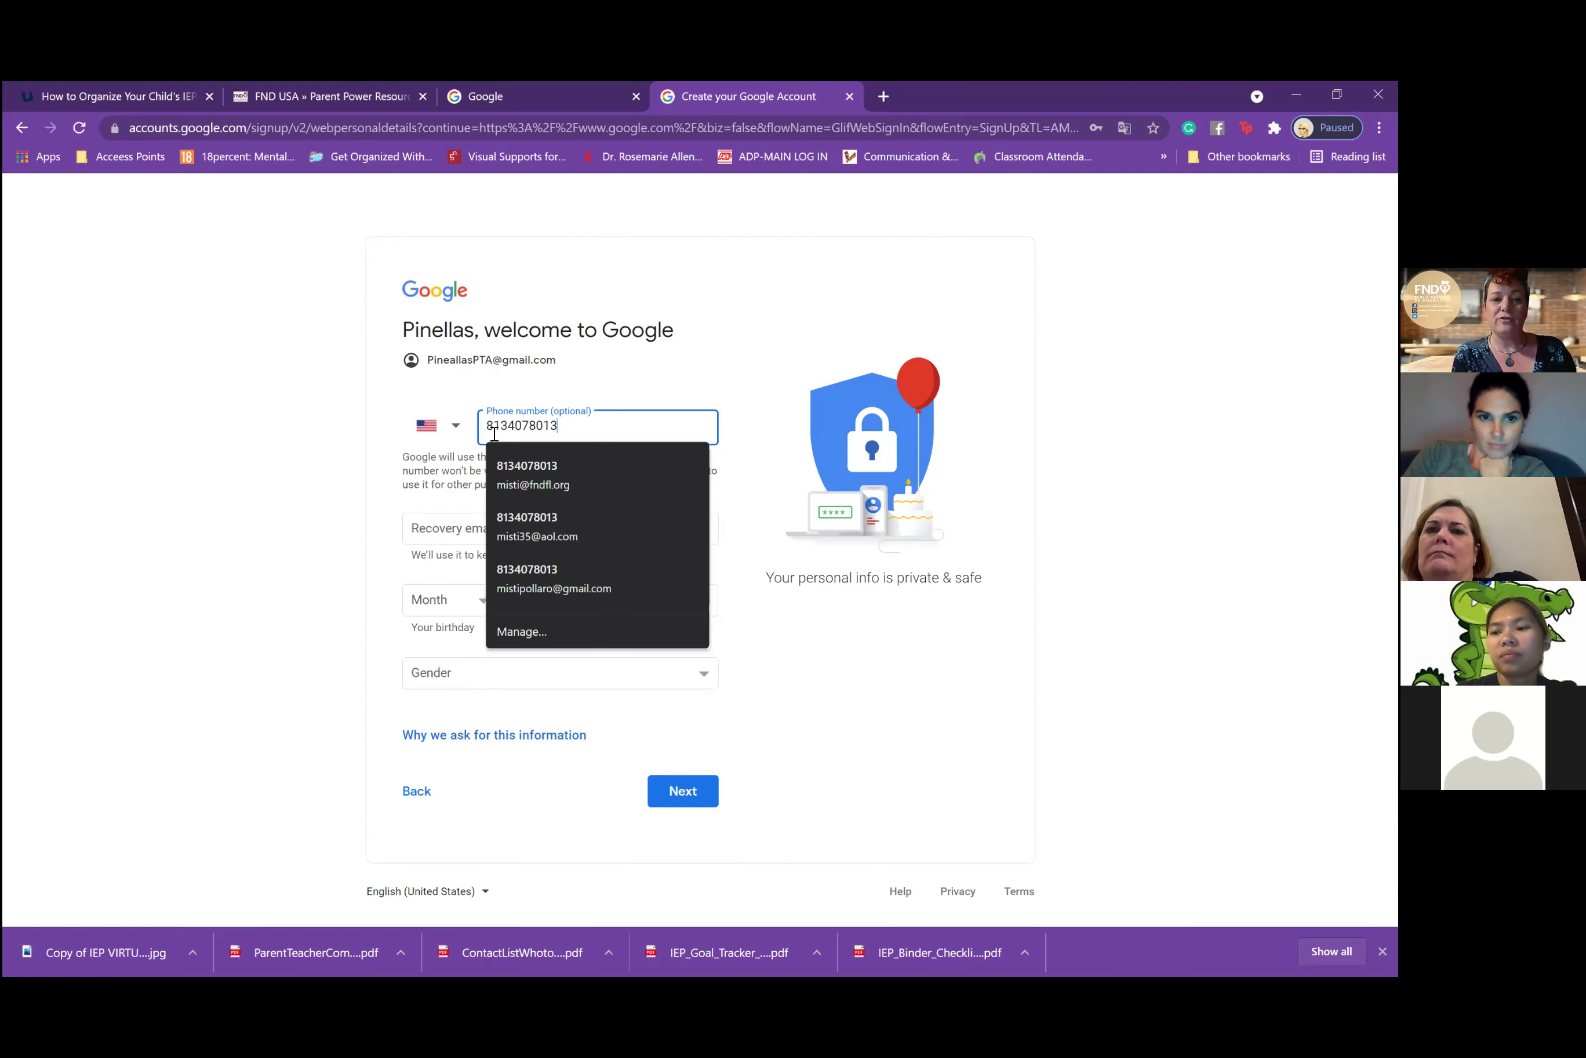
right_click(761, 757)
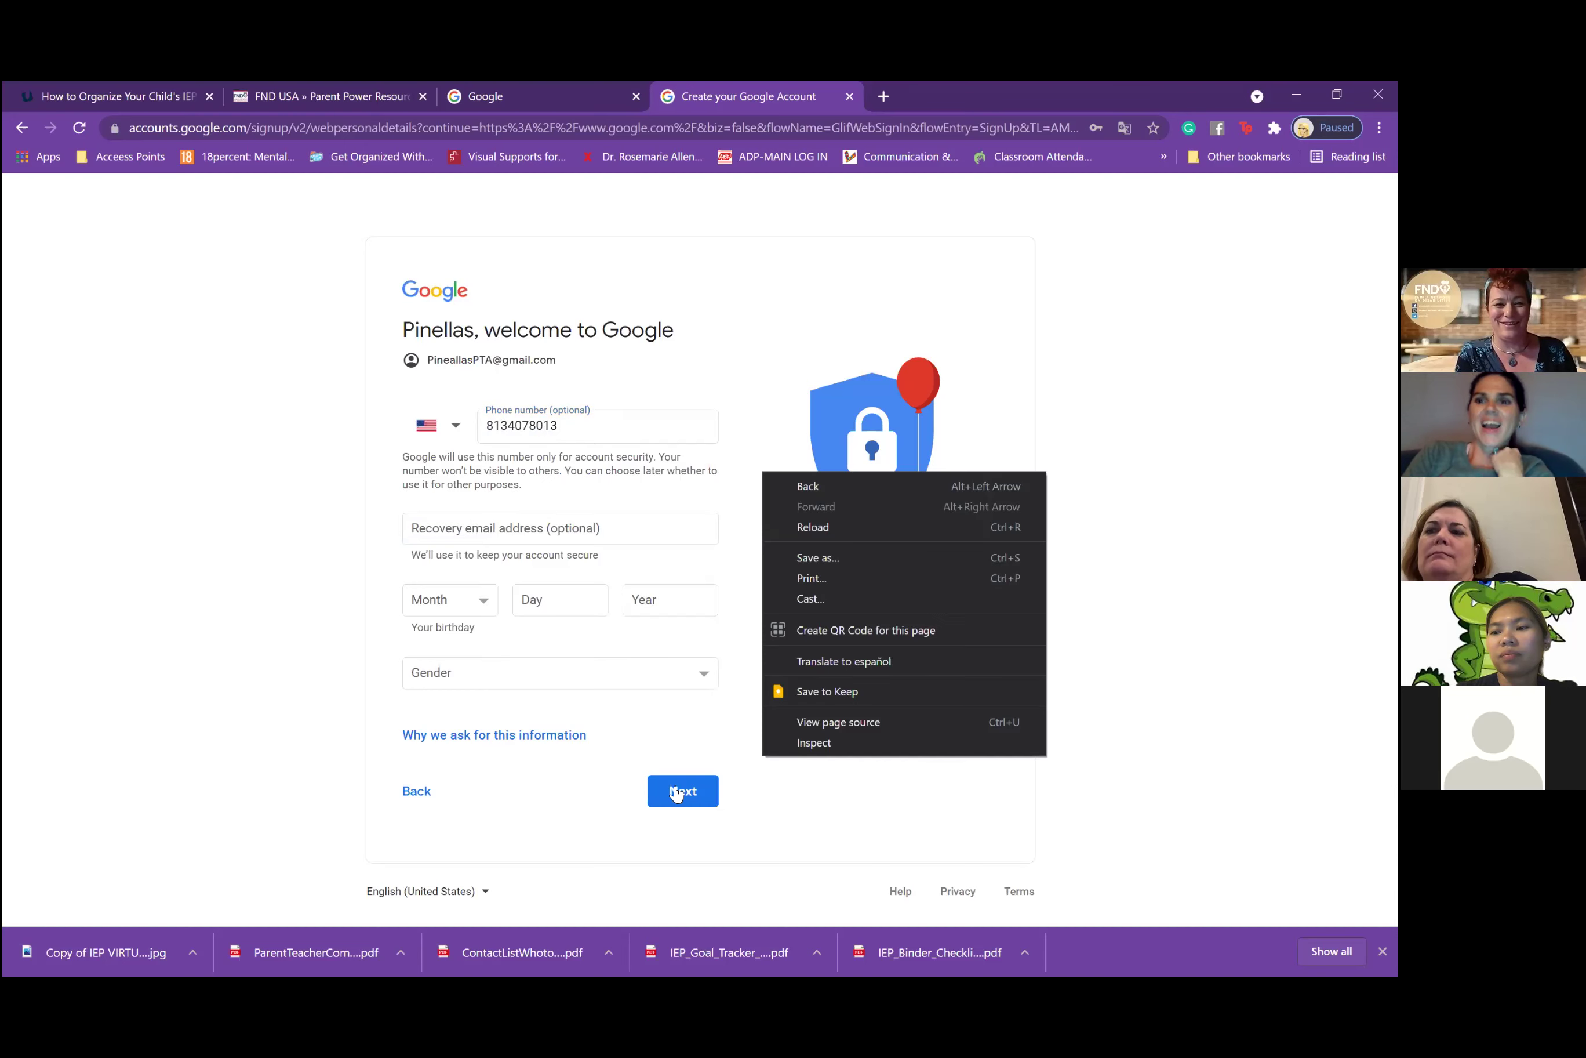
click(676, 793)
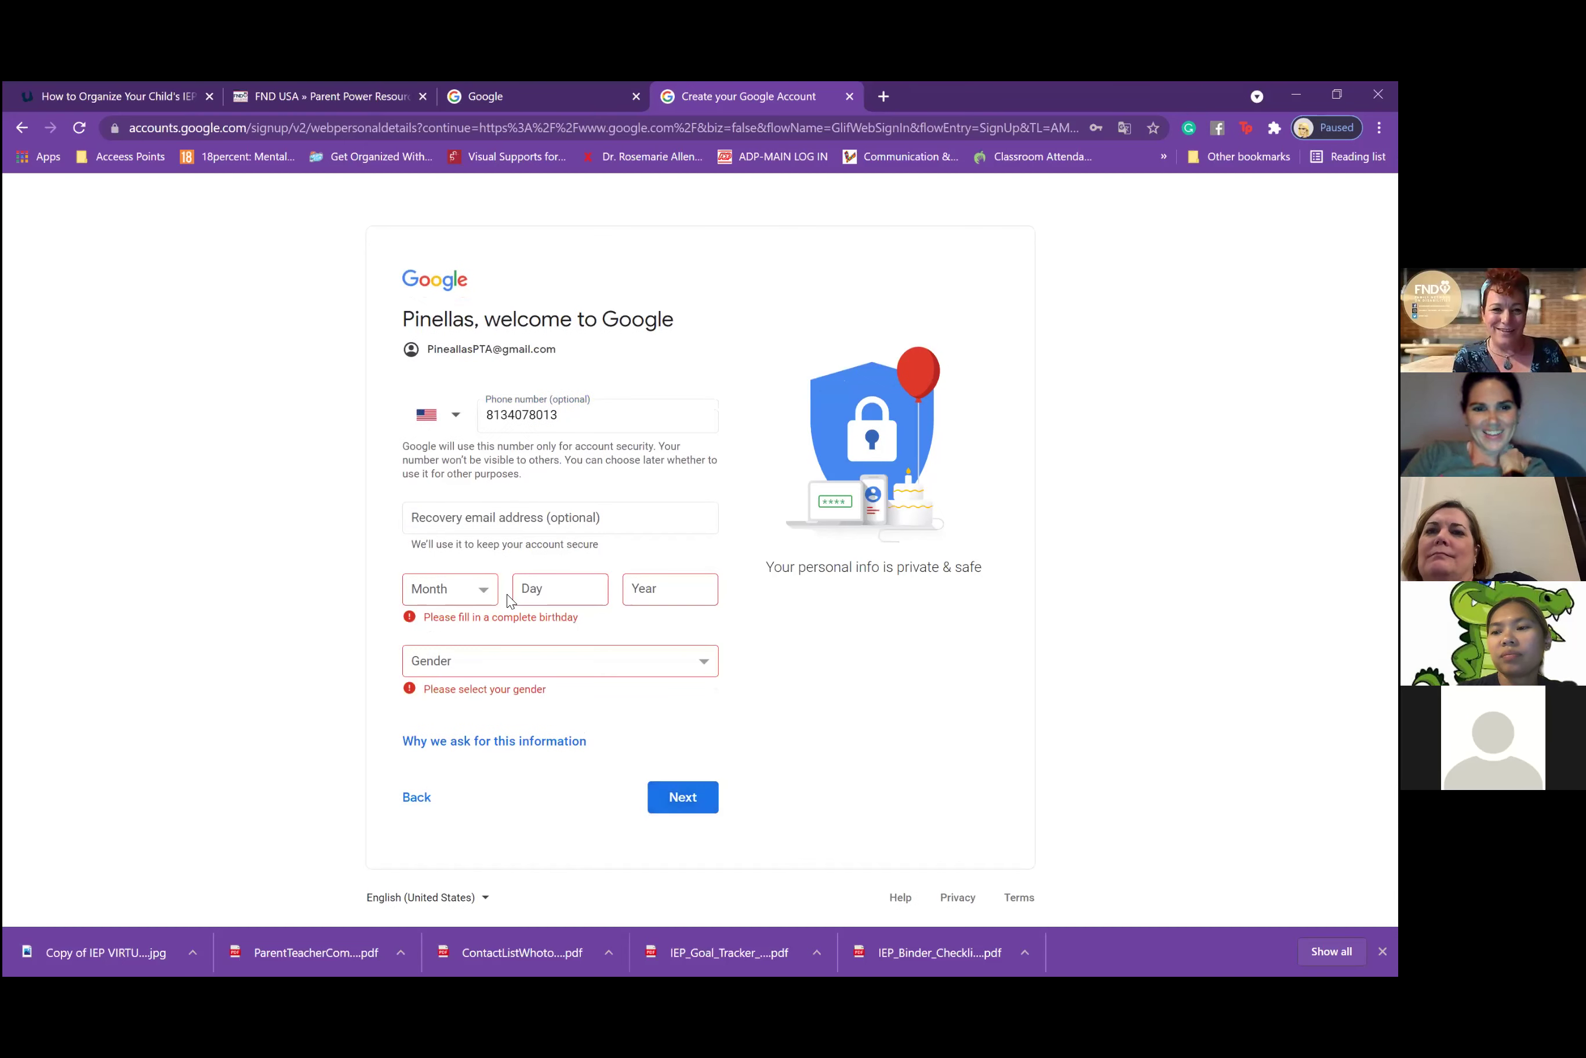
Set the birthday to July 9, 1970 and gender to Female, then submit.
click(478, 591)
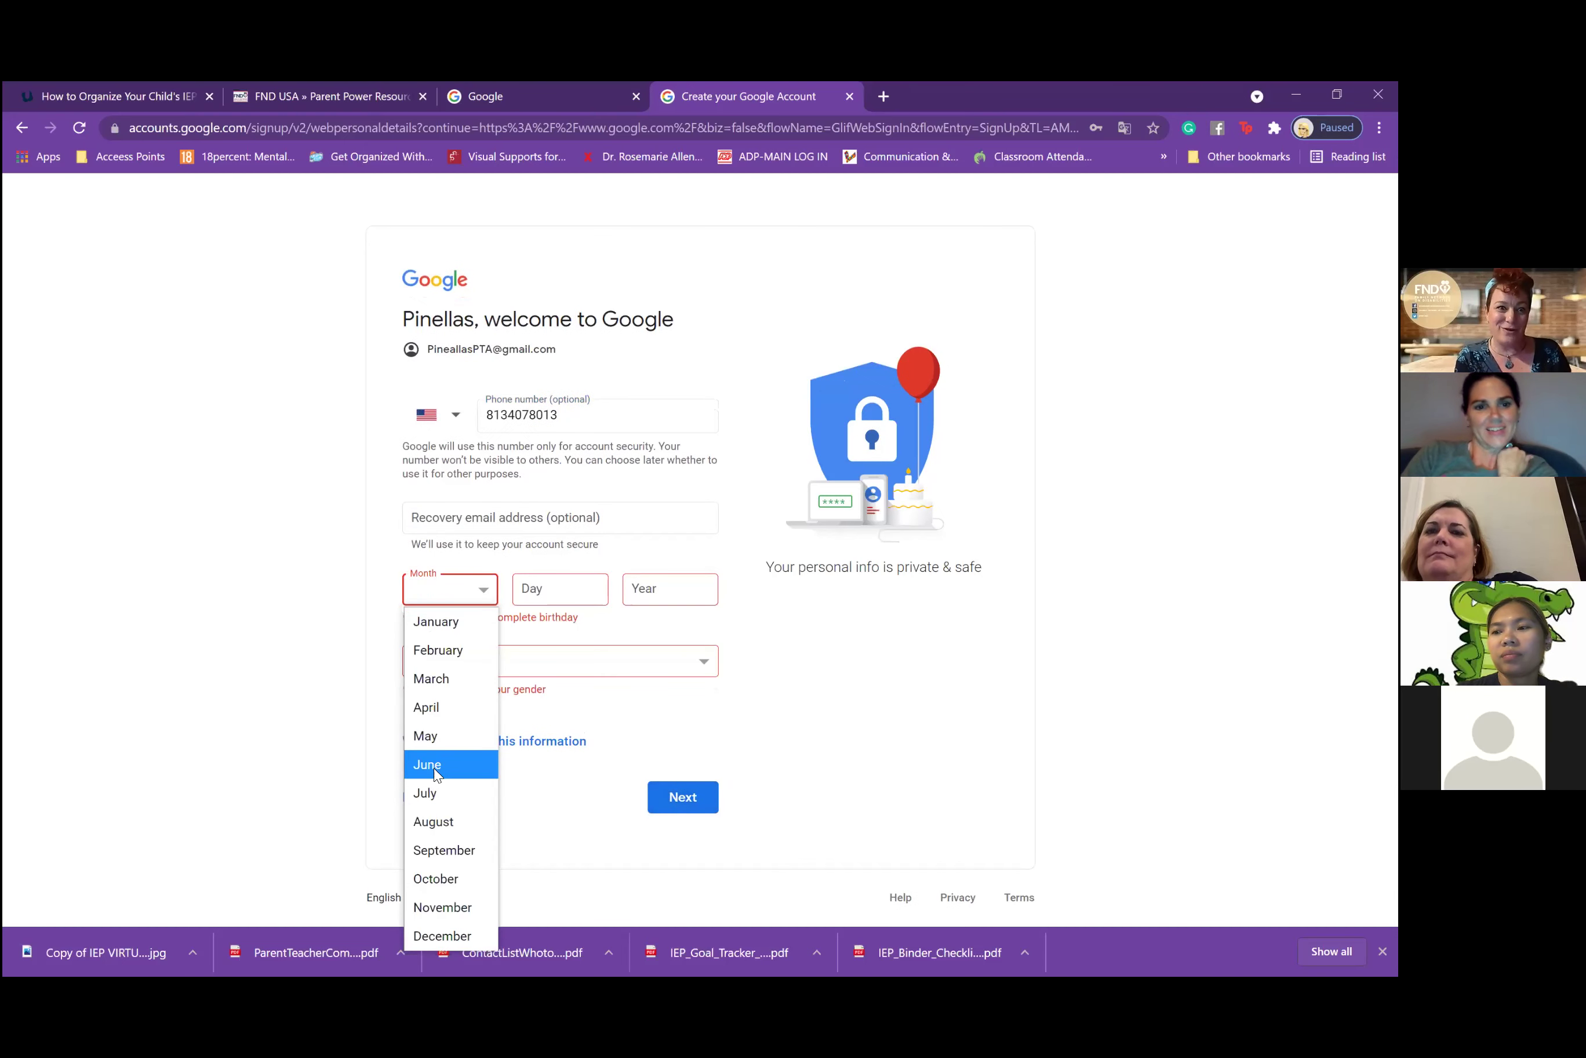
click(428, 793)
click(557, 592)
text(09)
click(706, 591)
text(1970)
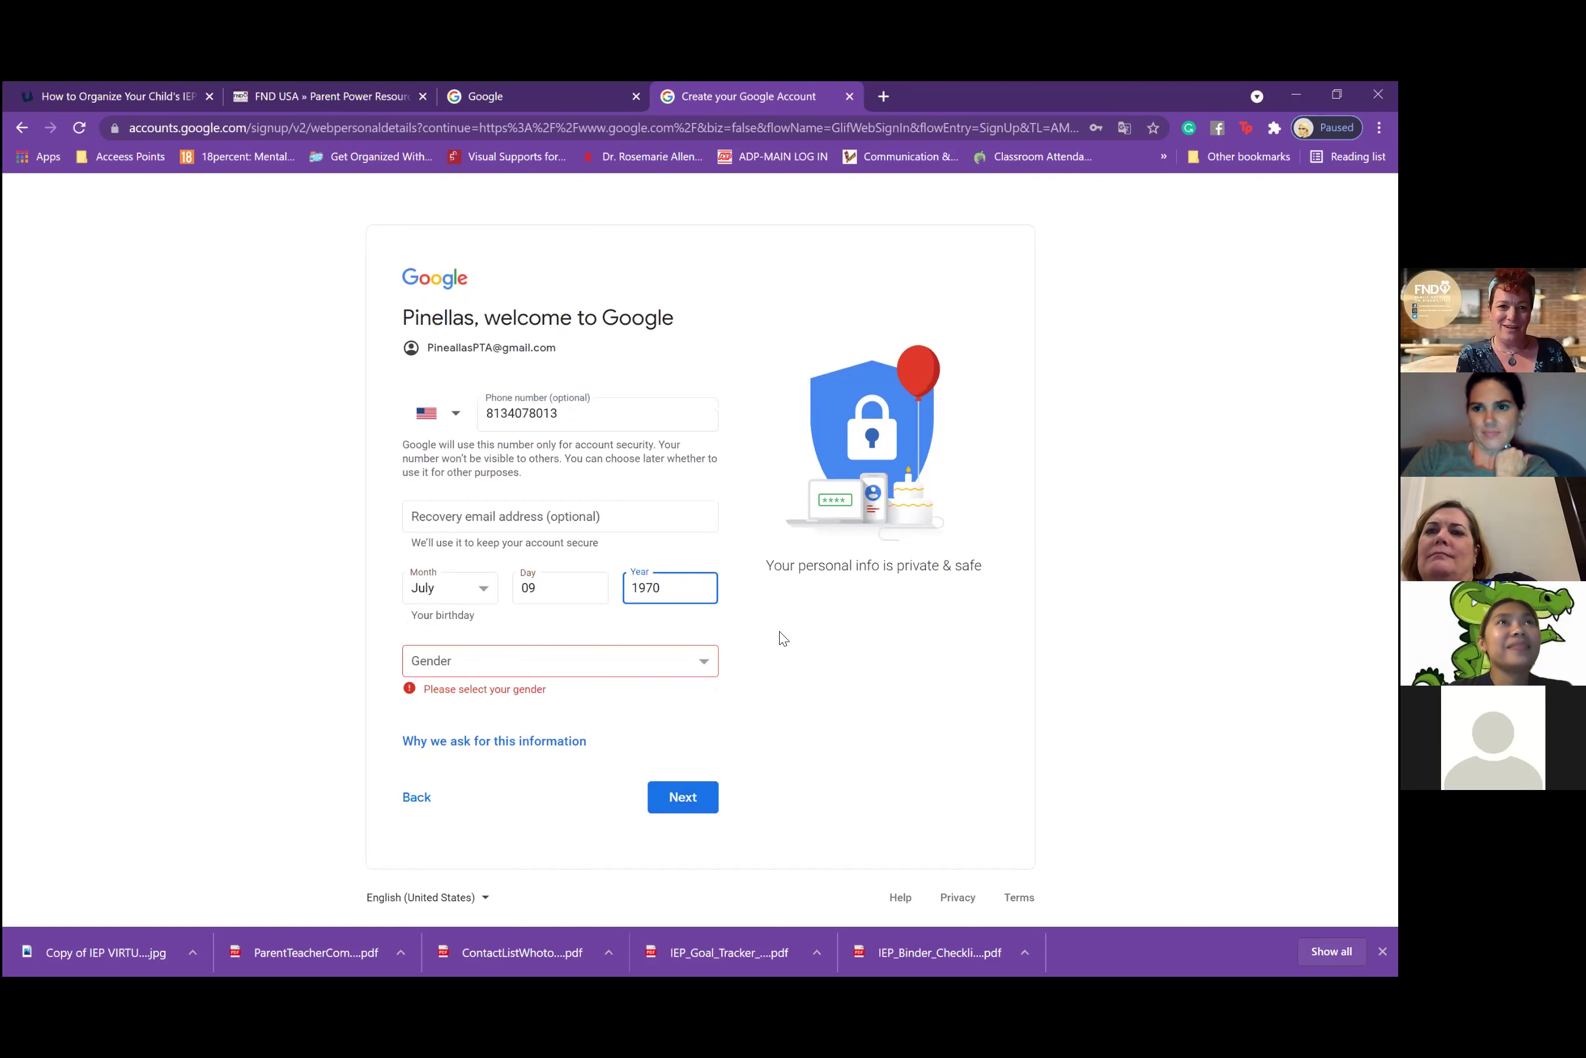
click(708, 659)
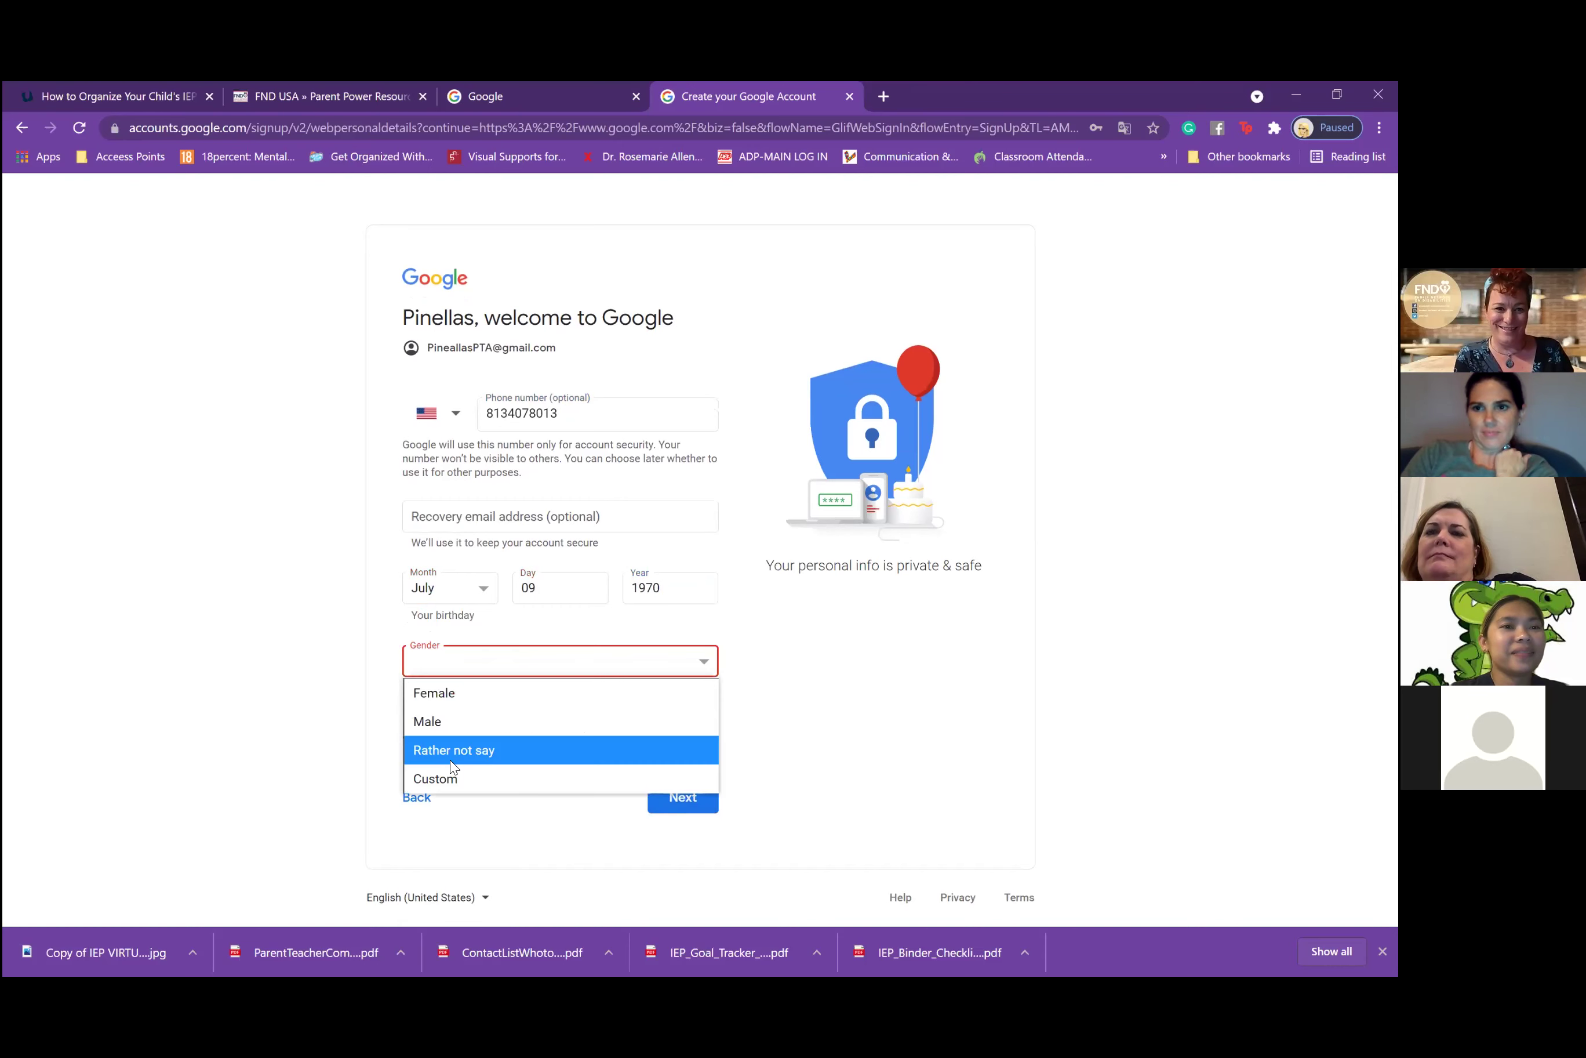
click(488, 696)
click(659, 794)
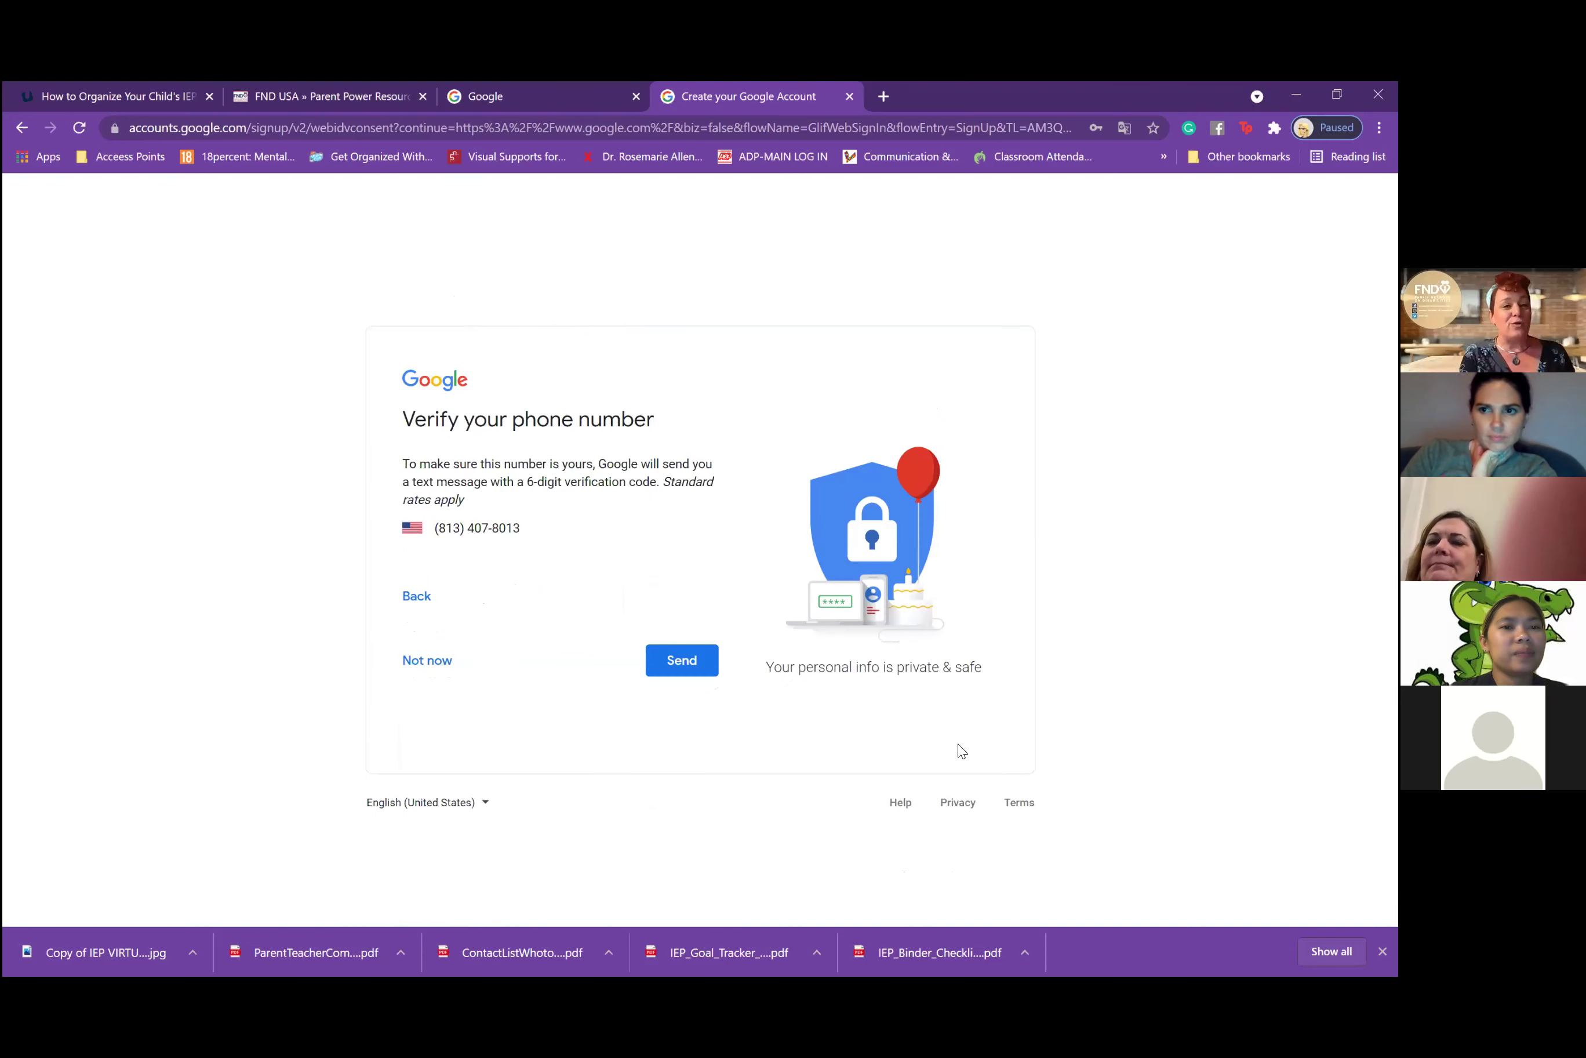
Request a 6-digit verification code by text to the entered phone number.
click(689, 663)
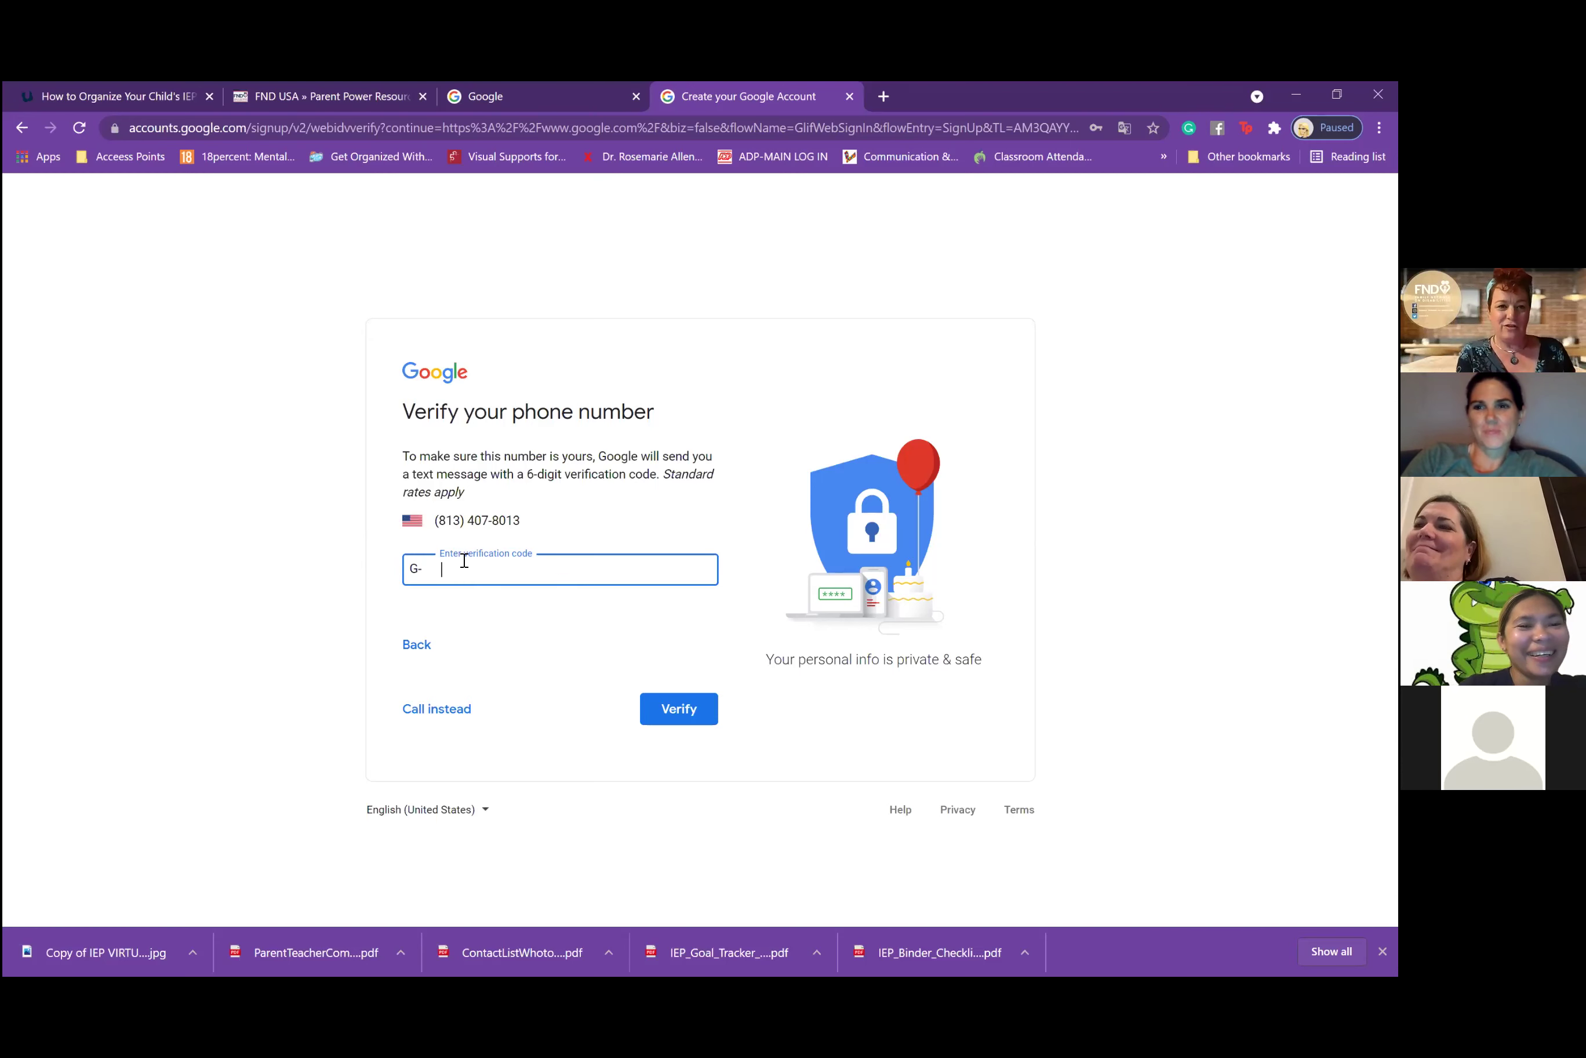
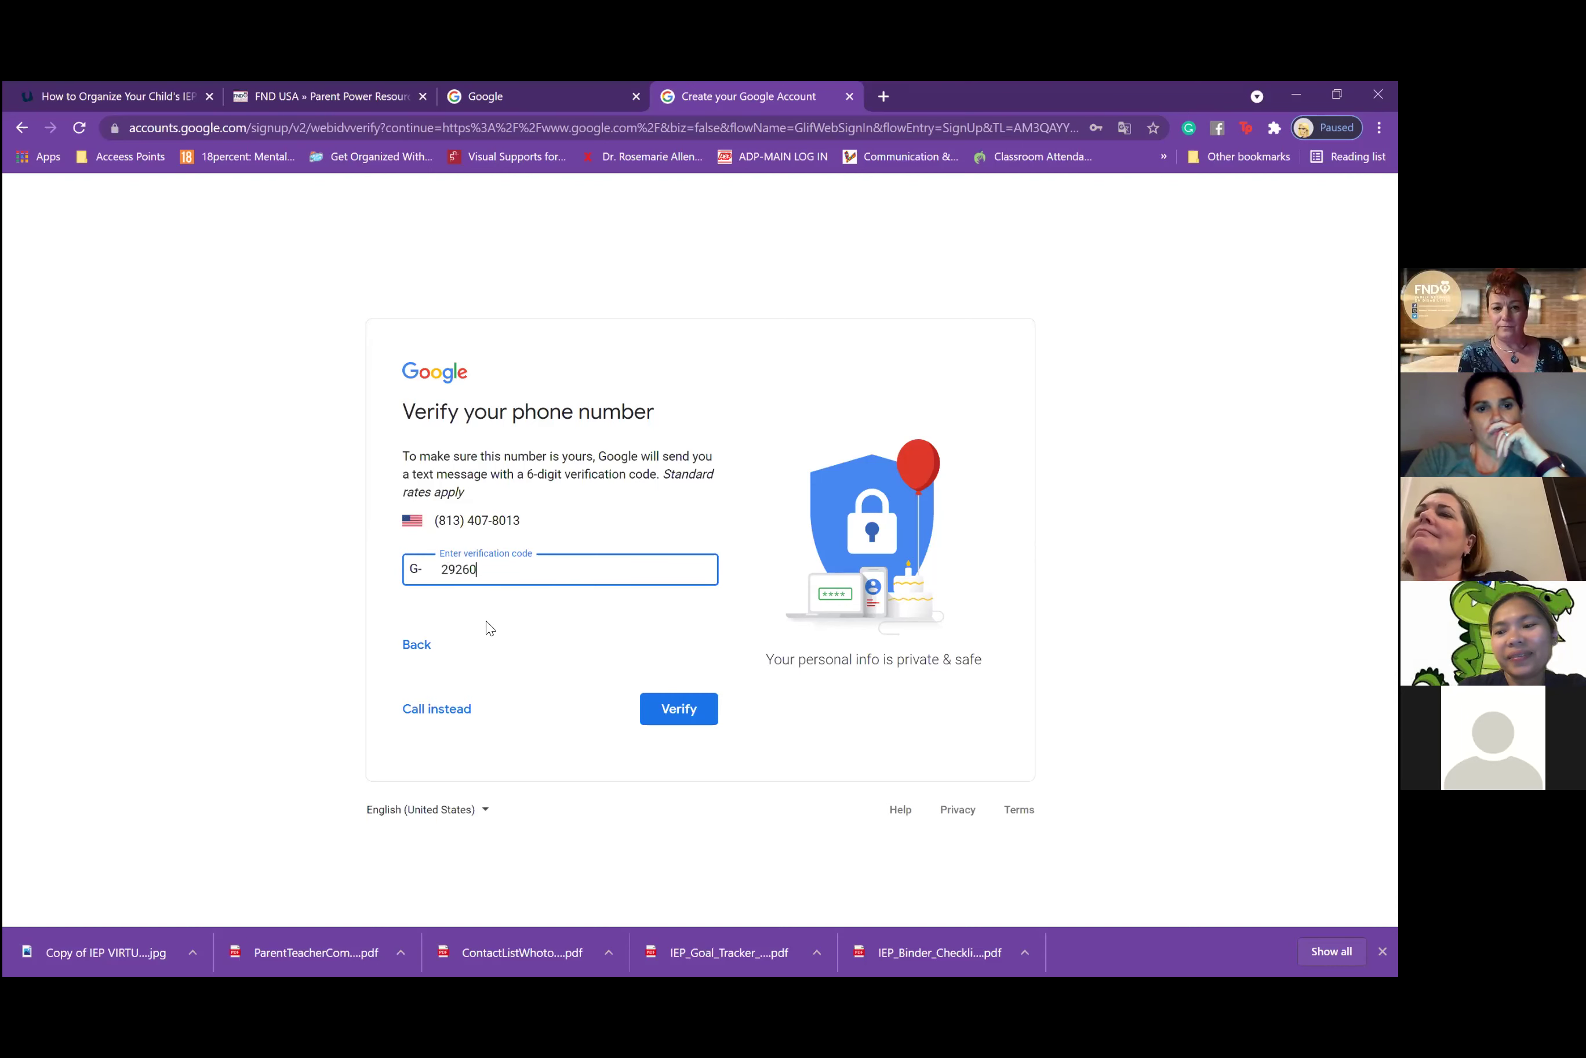
Enter the texted verification code, add the missing sixth digit, and verify the number.
key(Return)
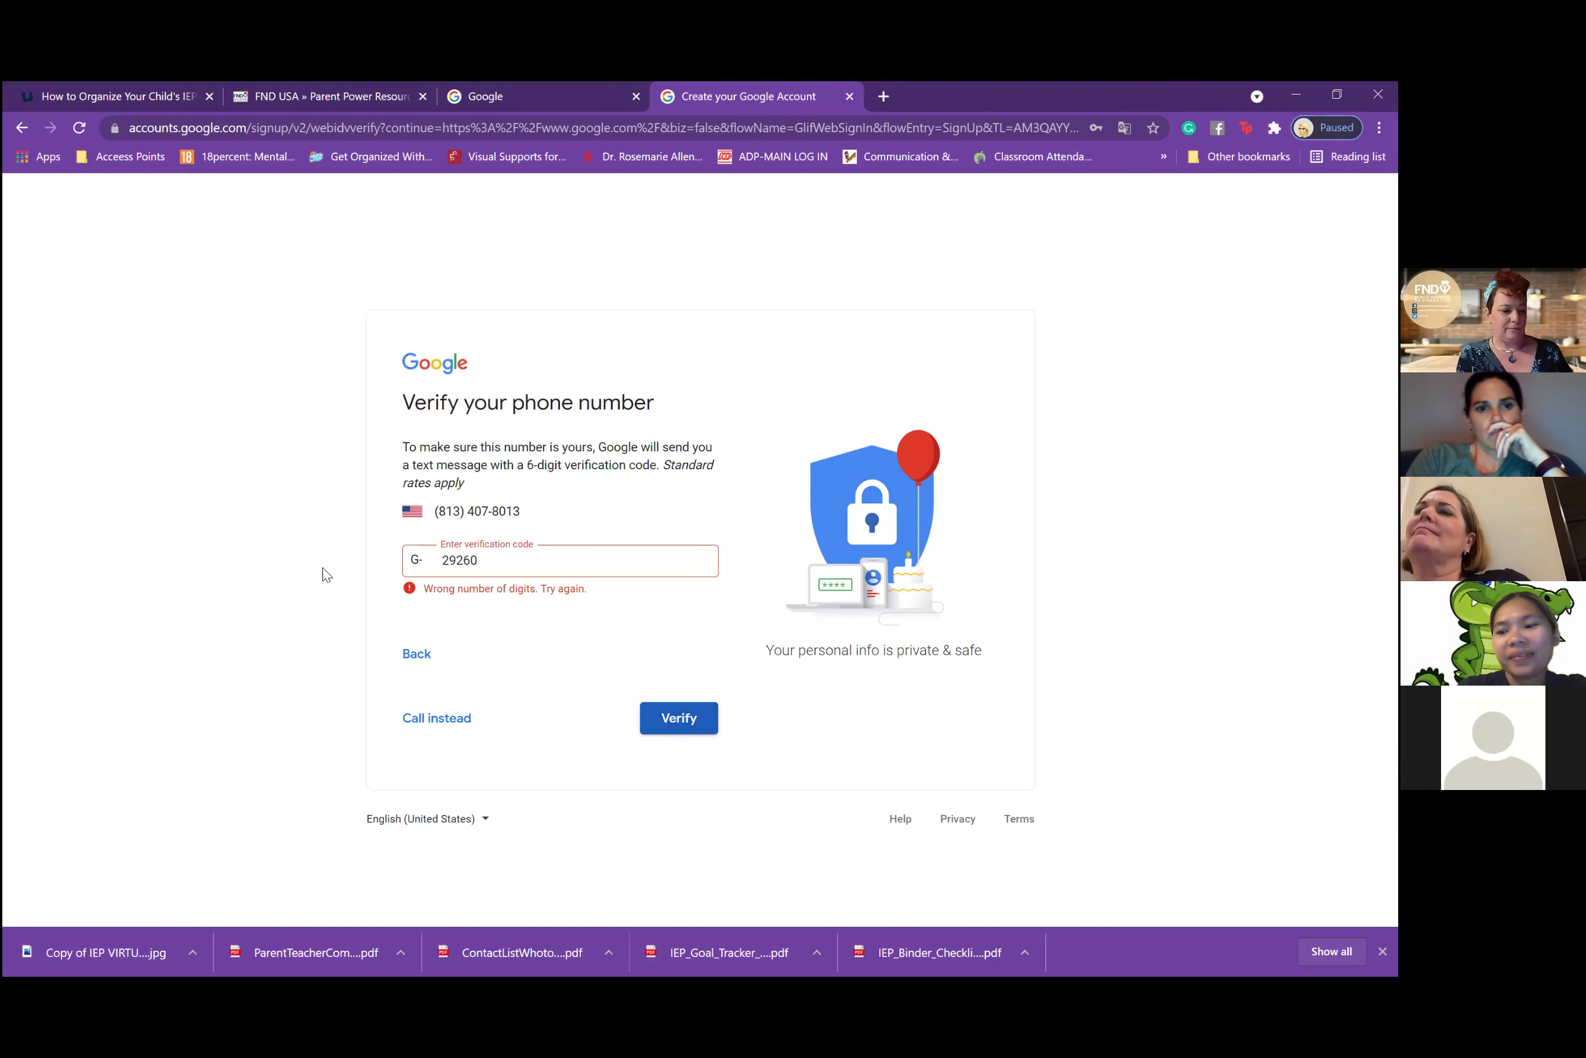
click(457, 562)
text(6)
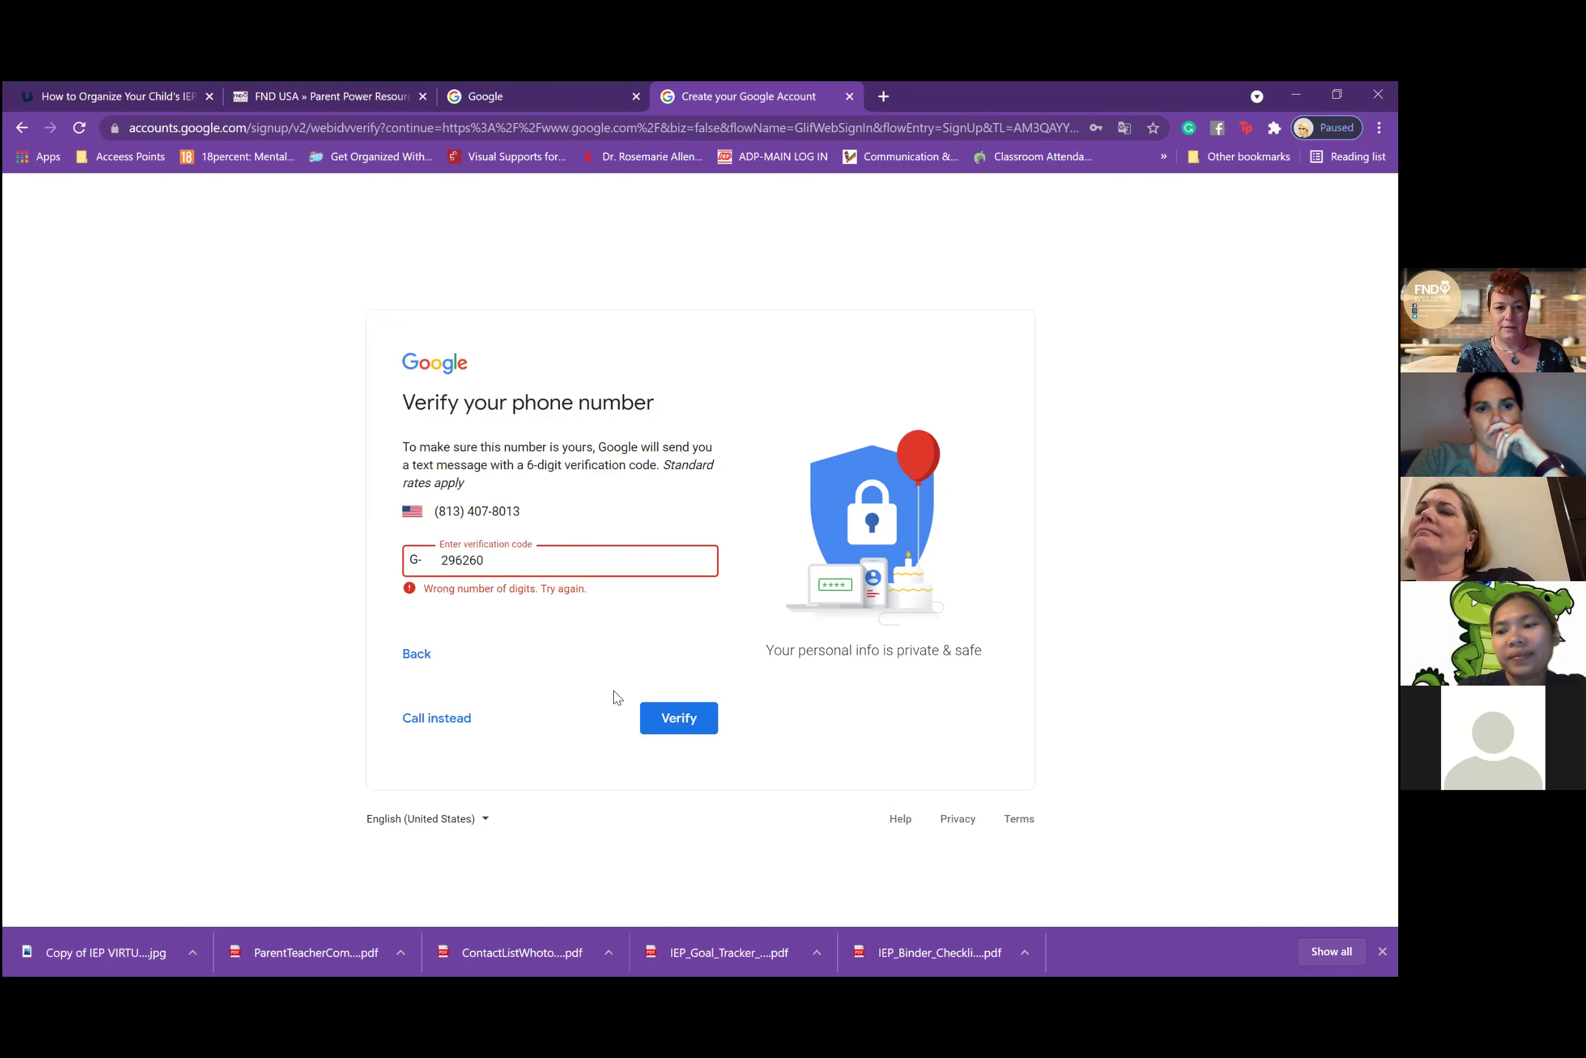
click(689, 722)
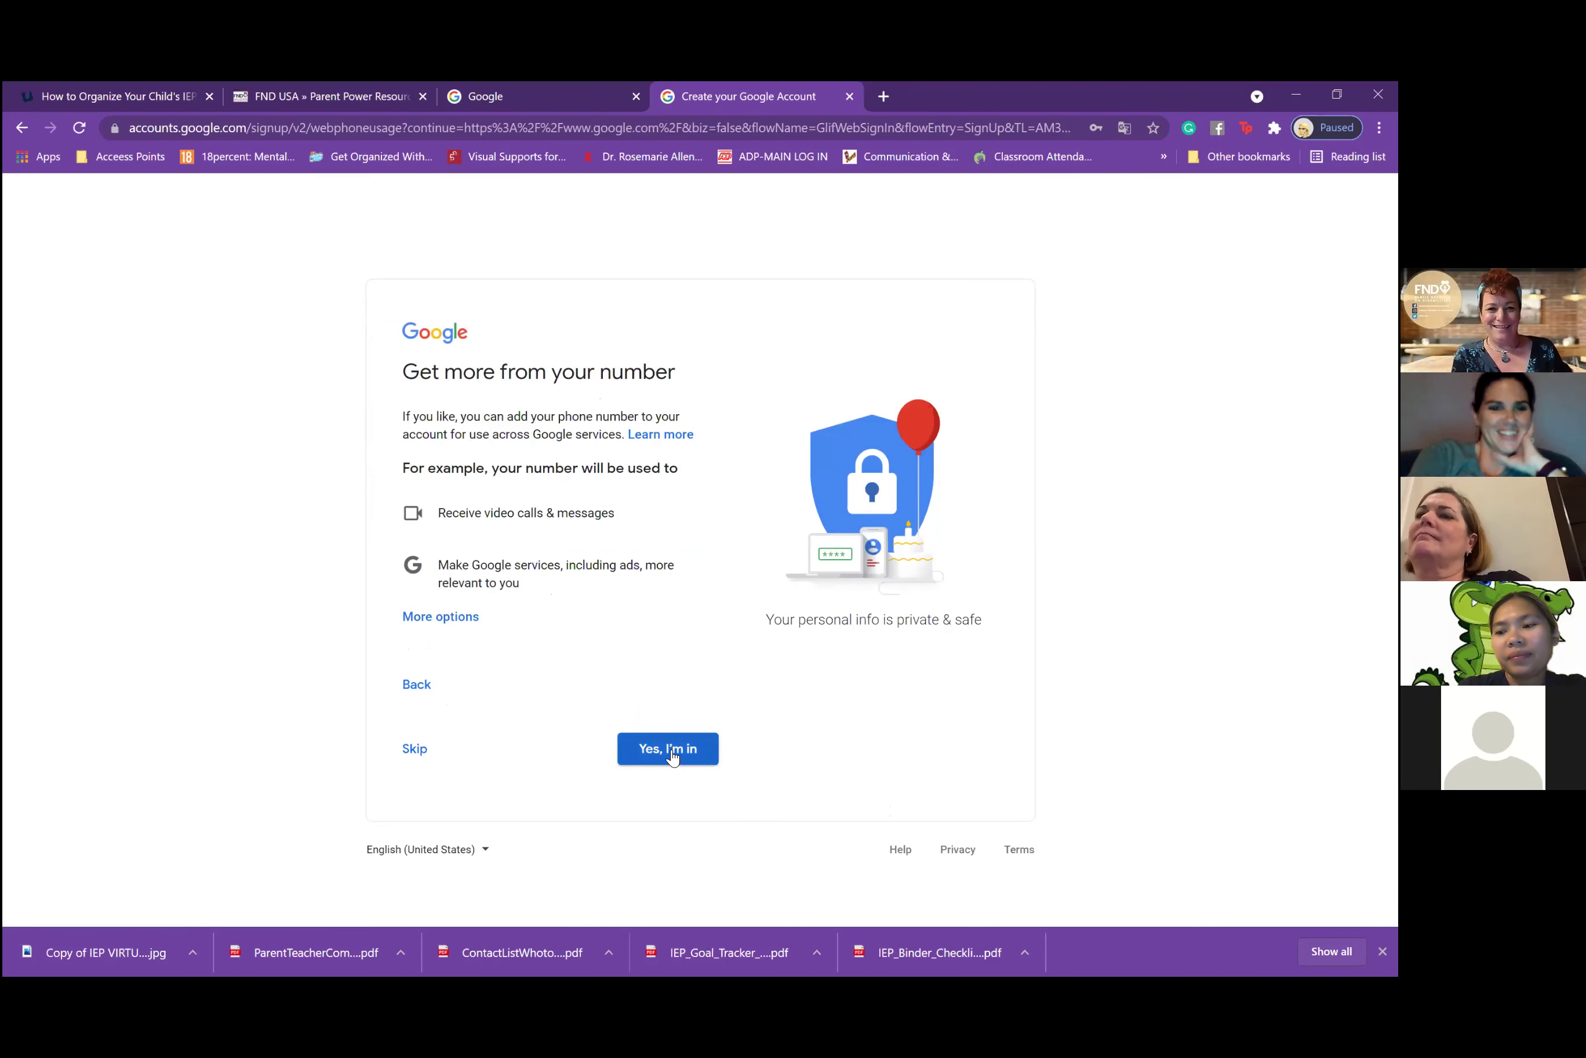
Opt in to adding the phone number and agree to Google's Privacy and Terms.
click(672, 750)
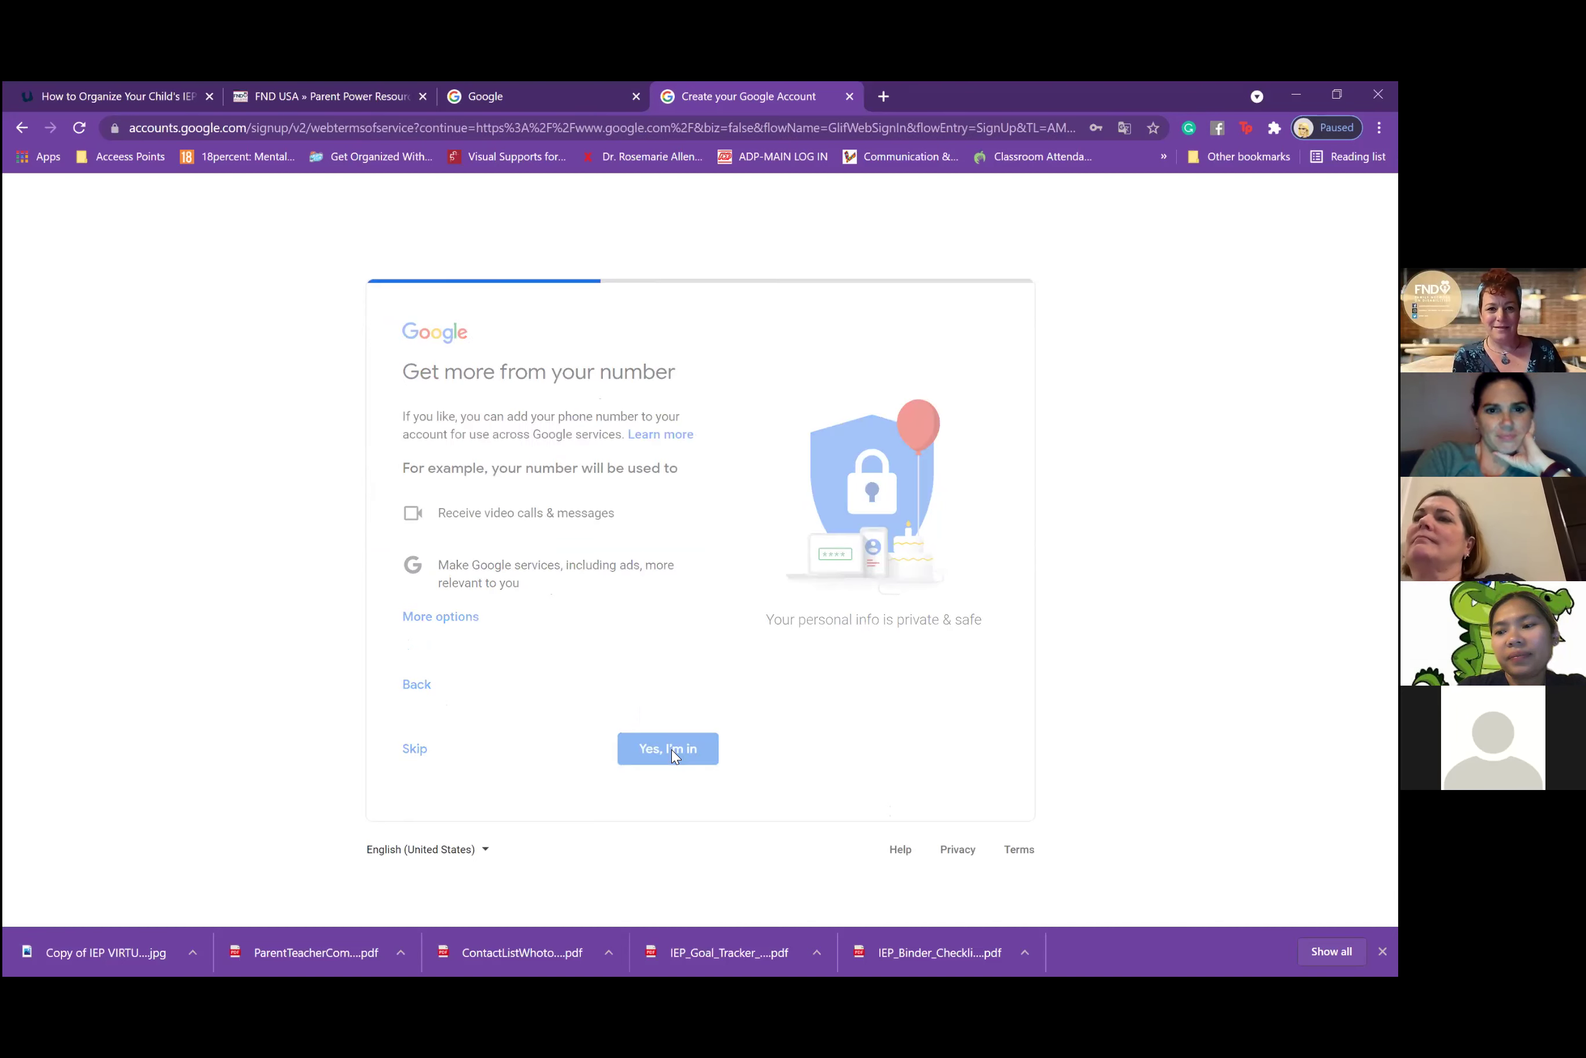
scroll(674, 755, down, 10)
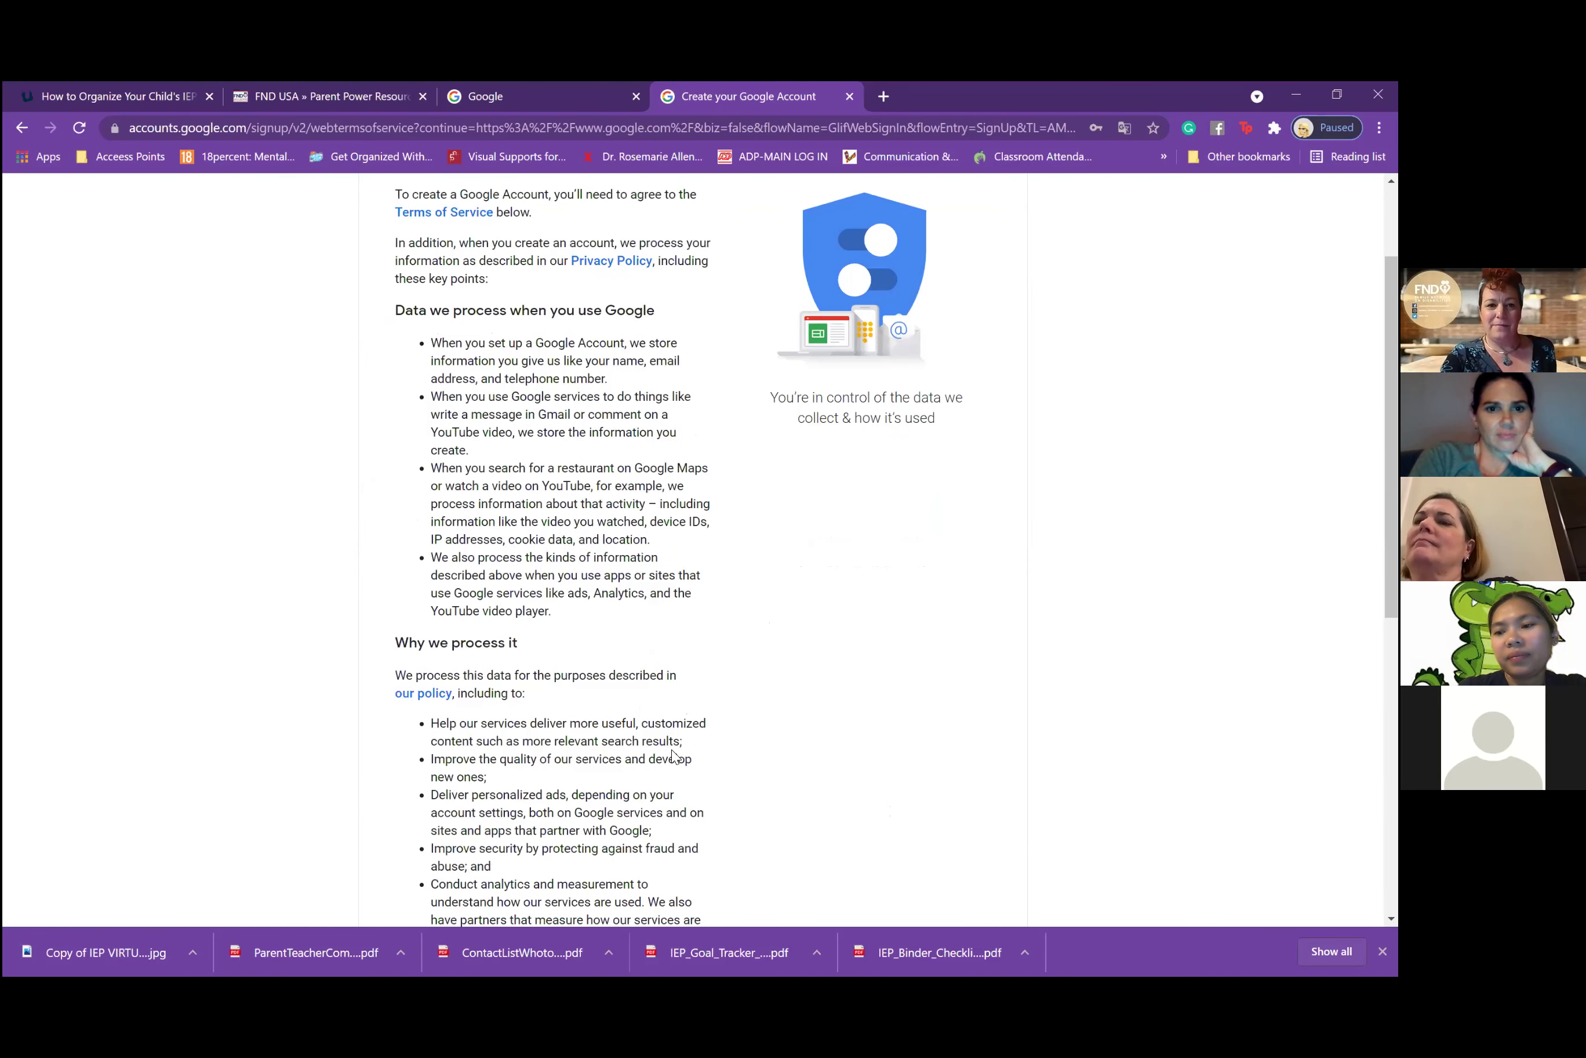
key(Return)
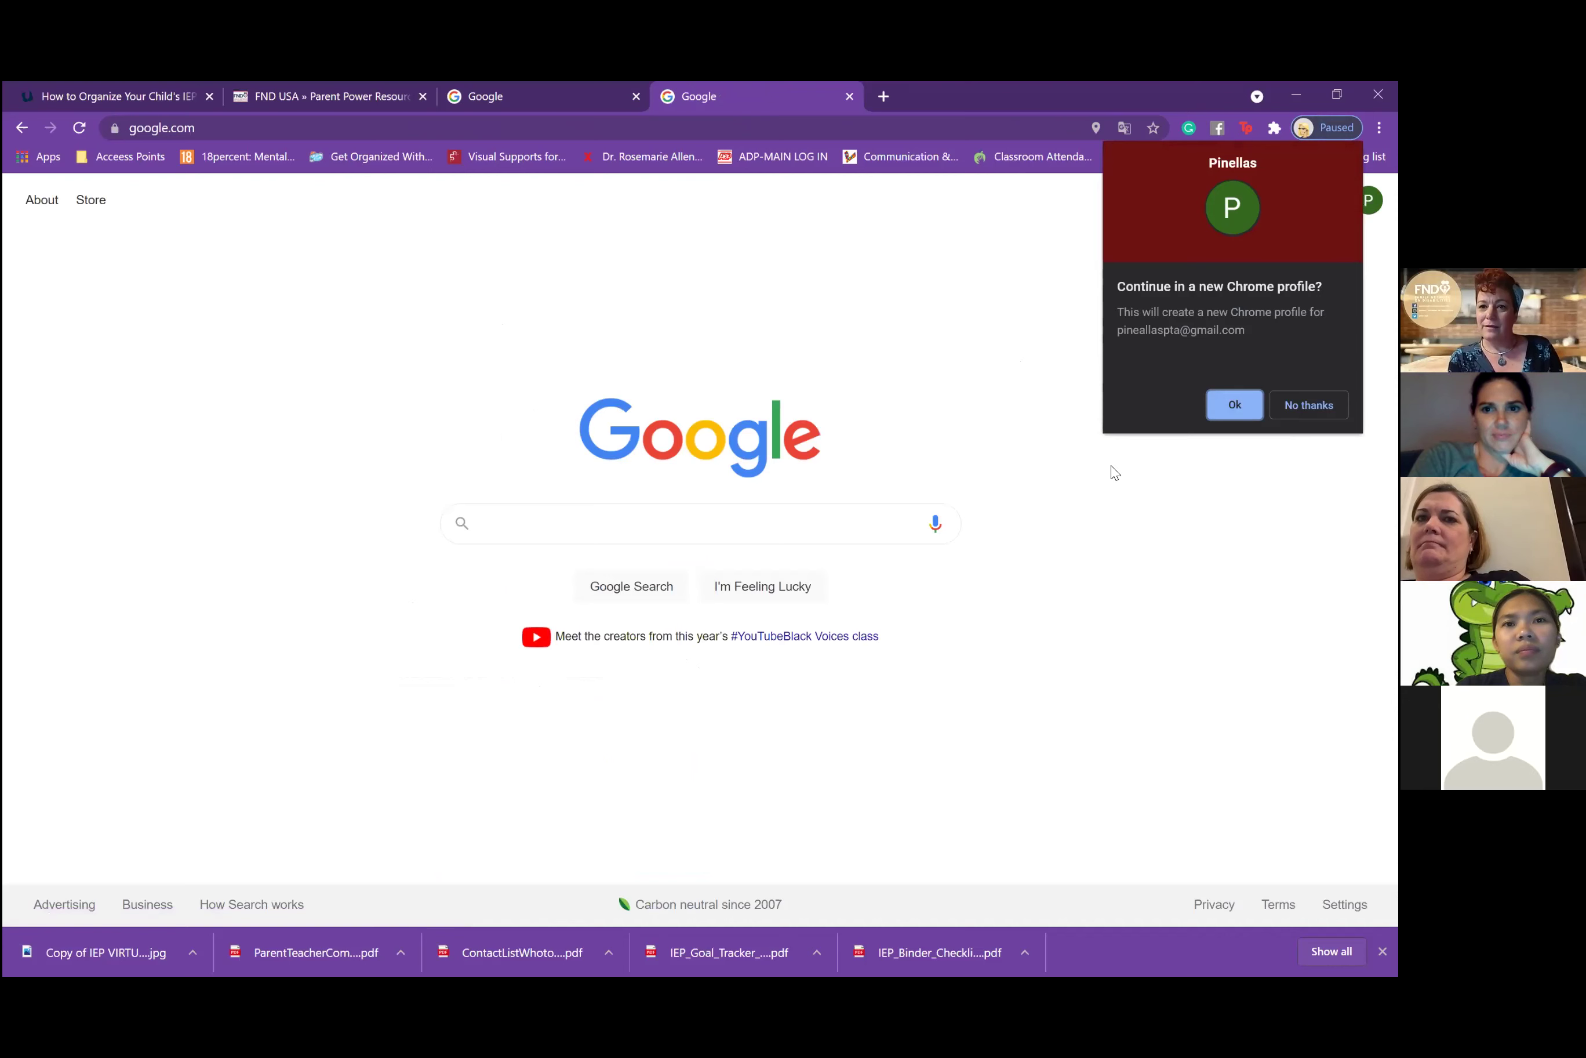
Accept the new Chrome profile offer and bring up Google's sign-in page.
key(Return)
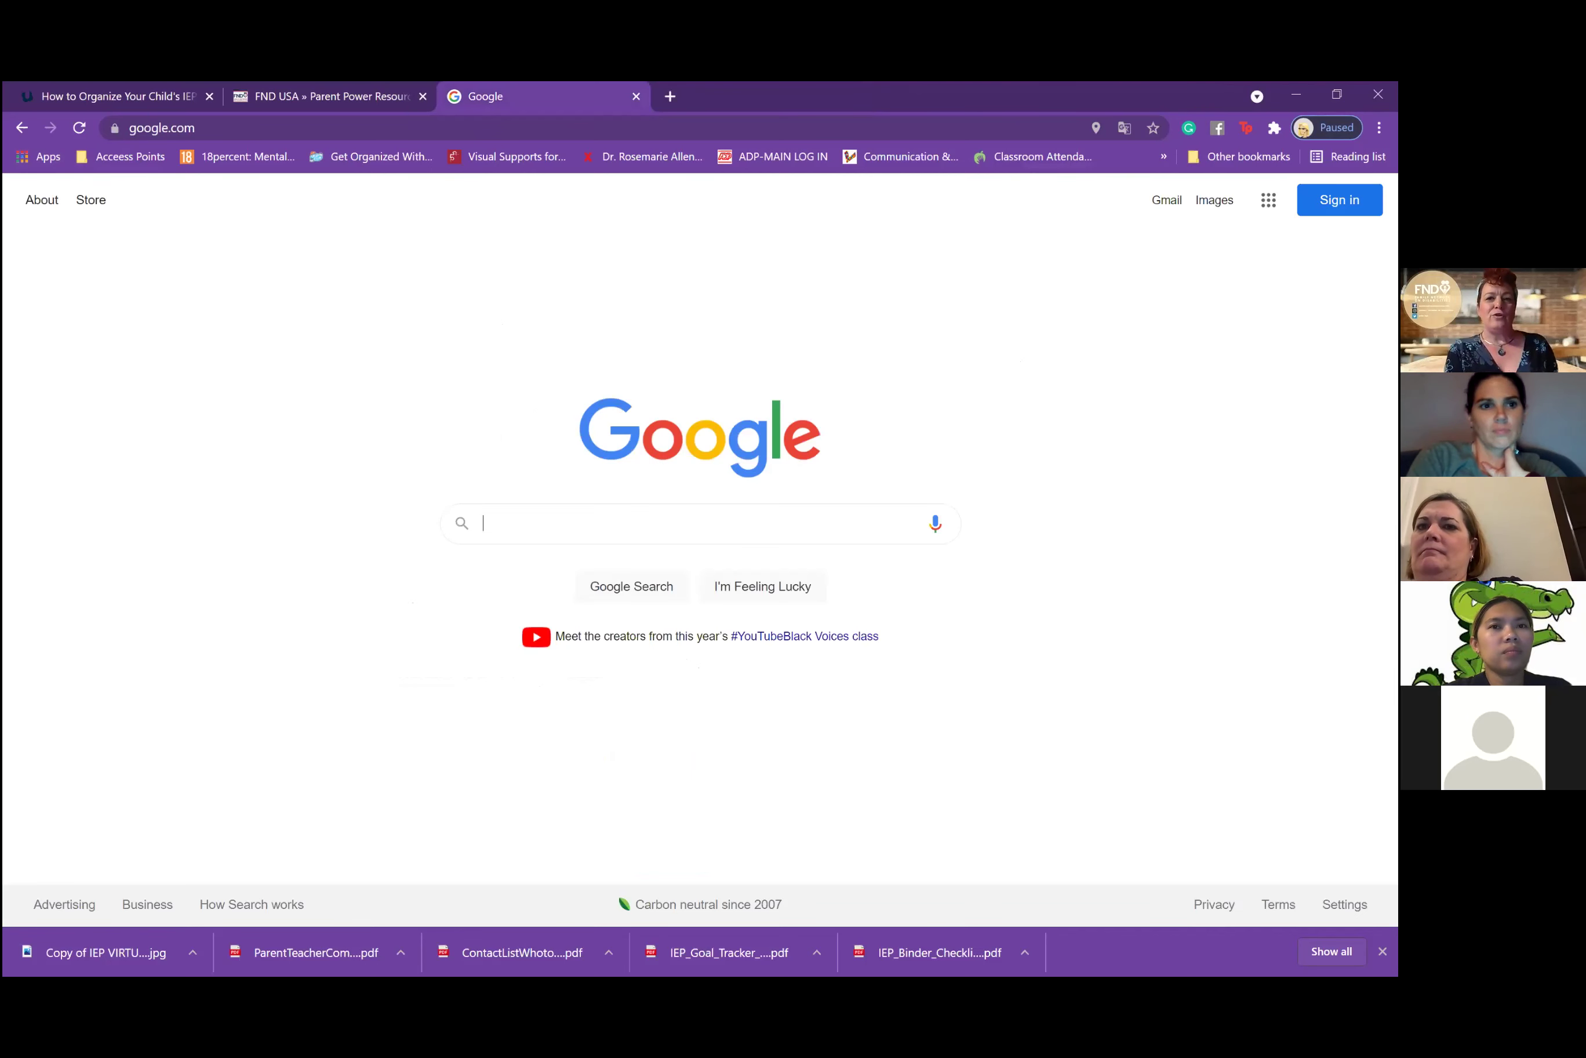
click(1339, 200)
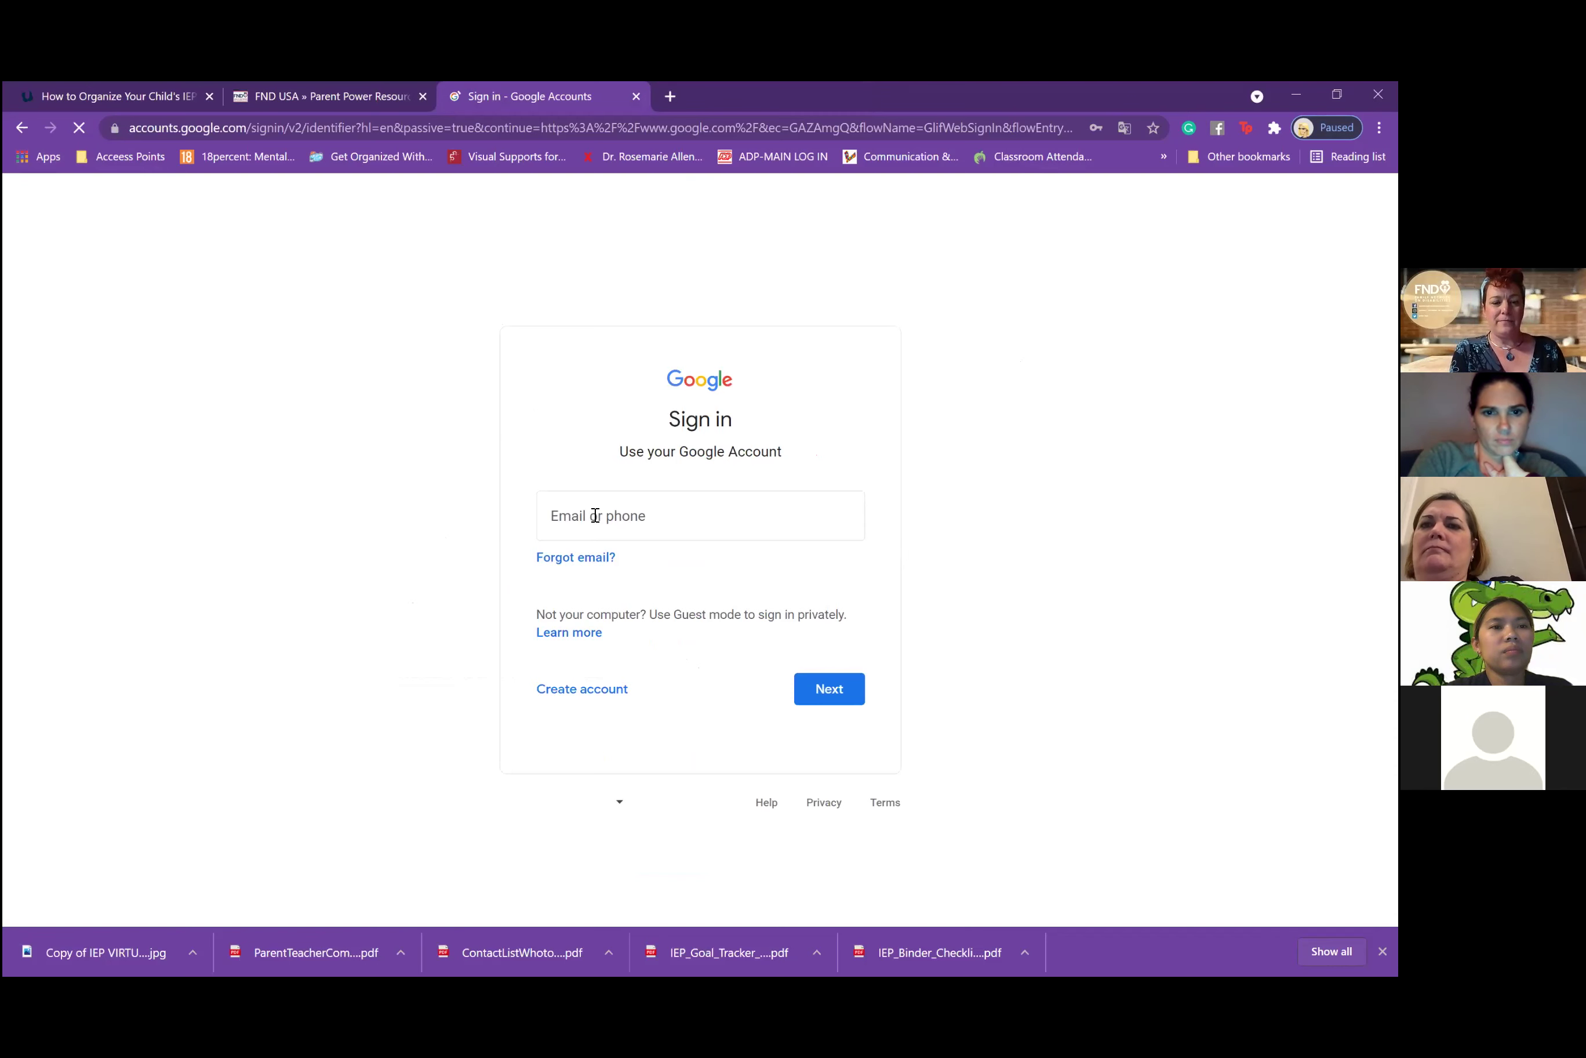
Replace the autofilled address with the new account's e-mail, fixing its spelling.
click(595, 515)
drag(690, 513, 515, 575)
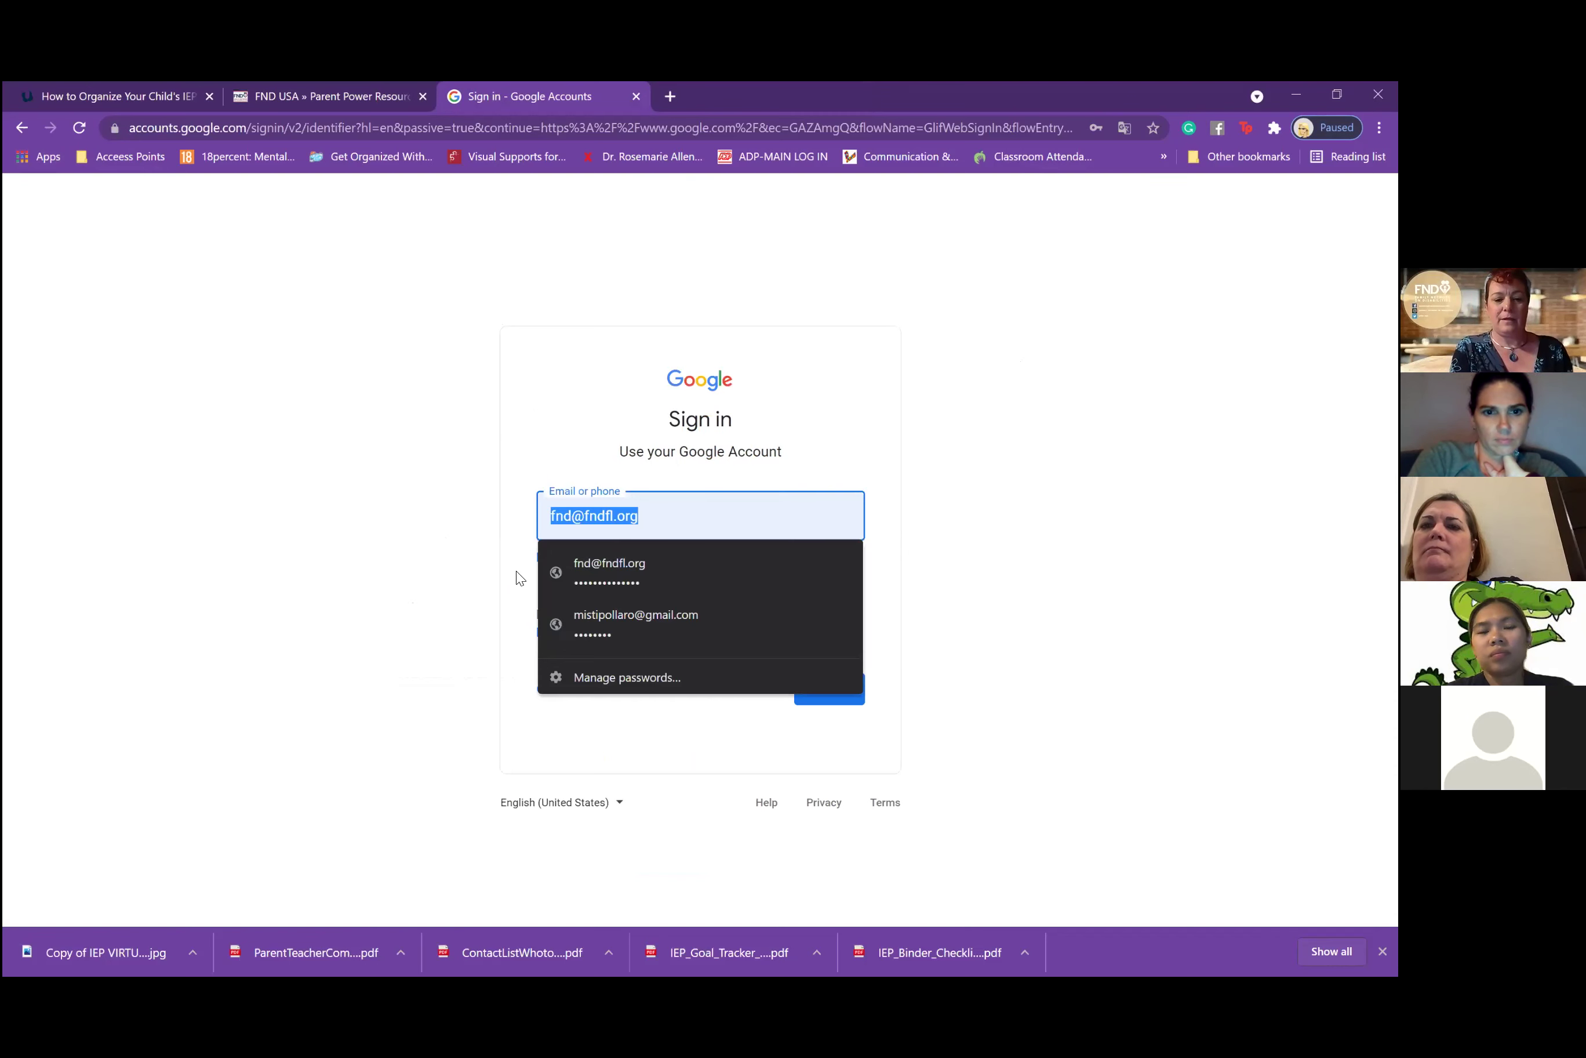
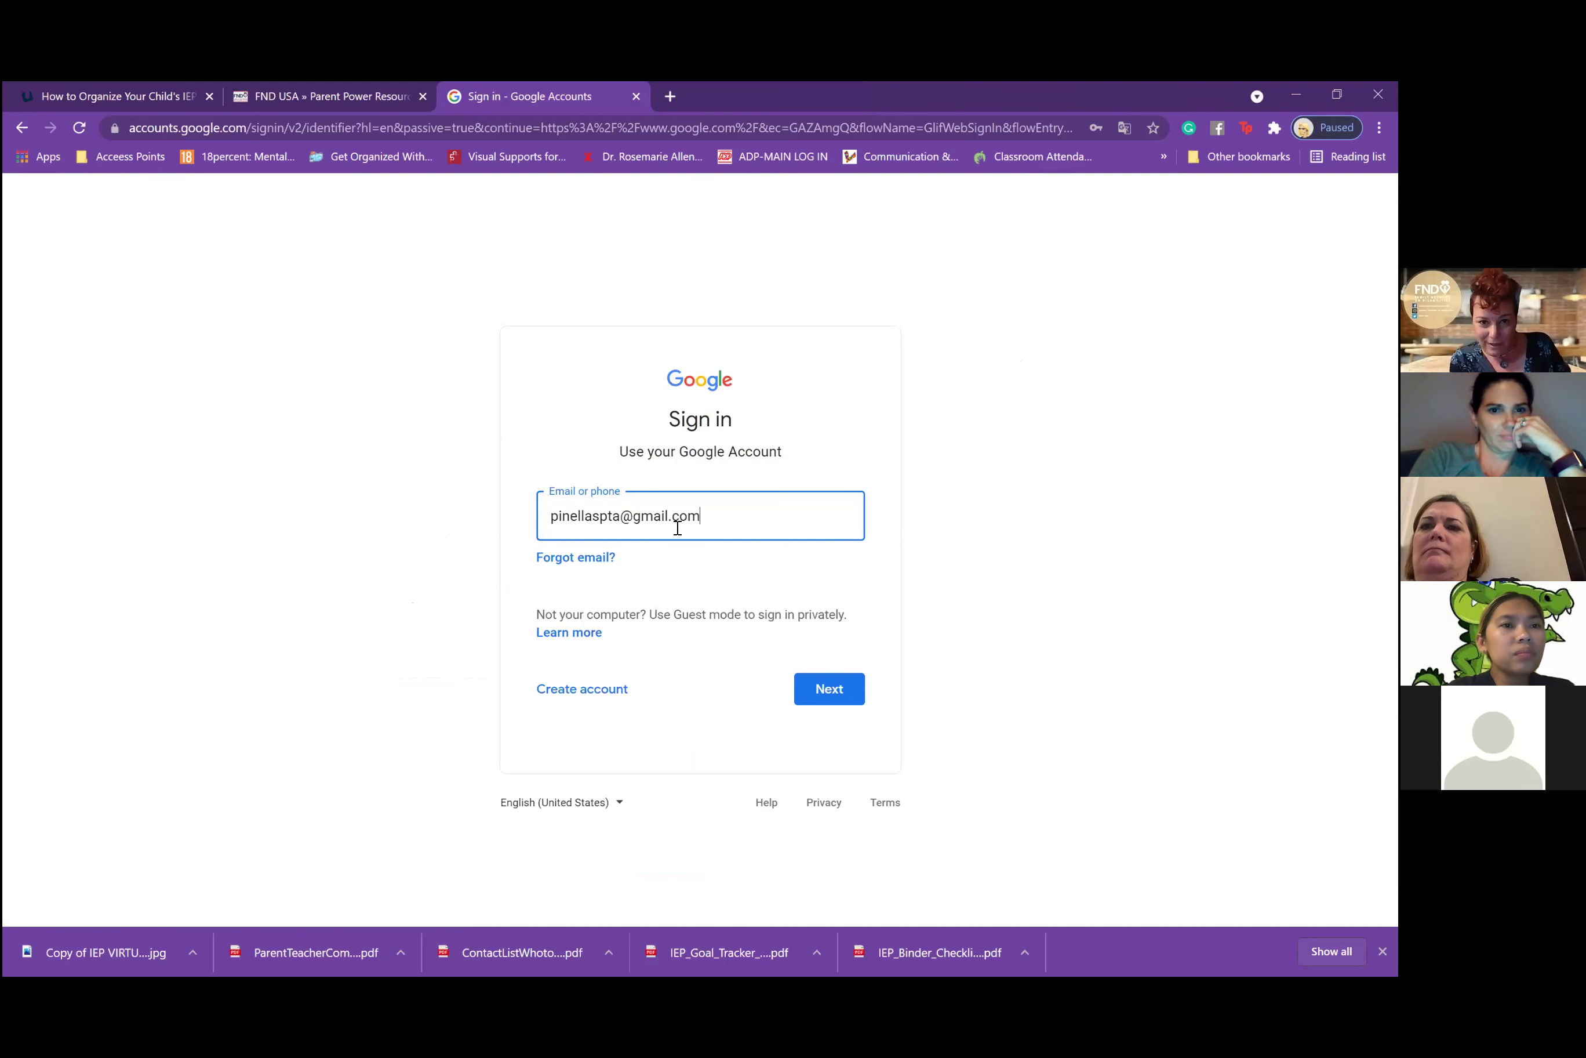
click(612, 519)
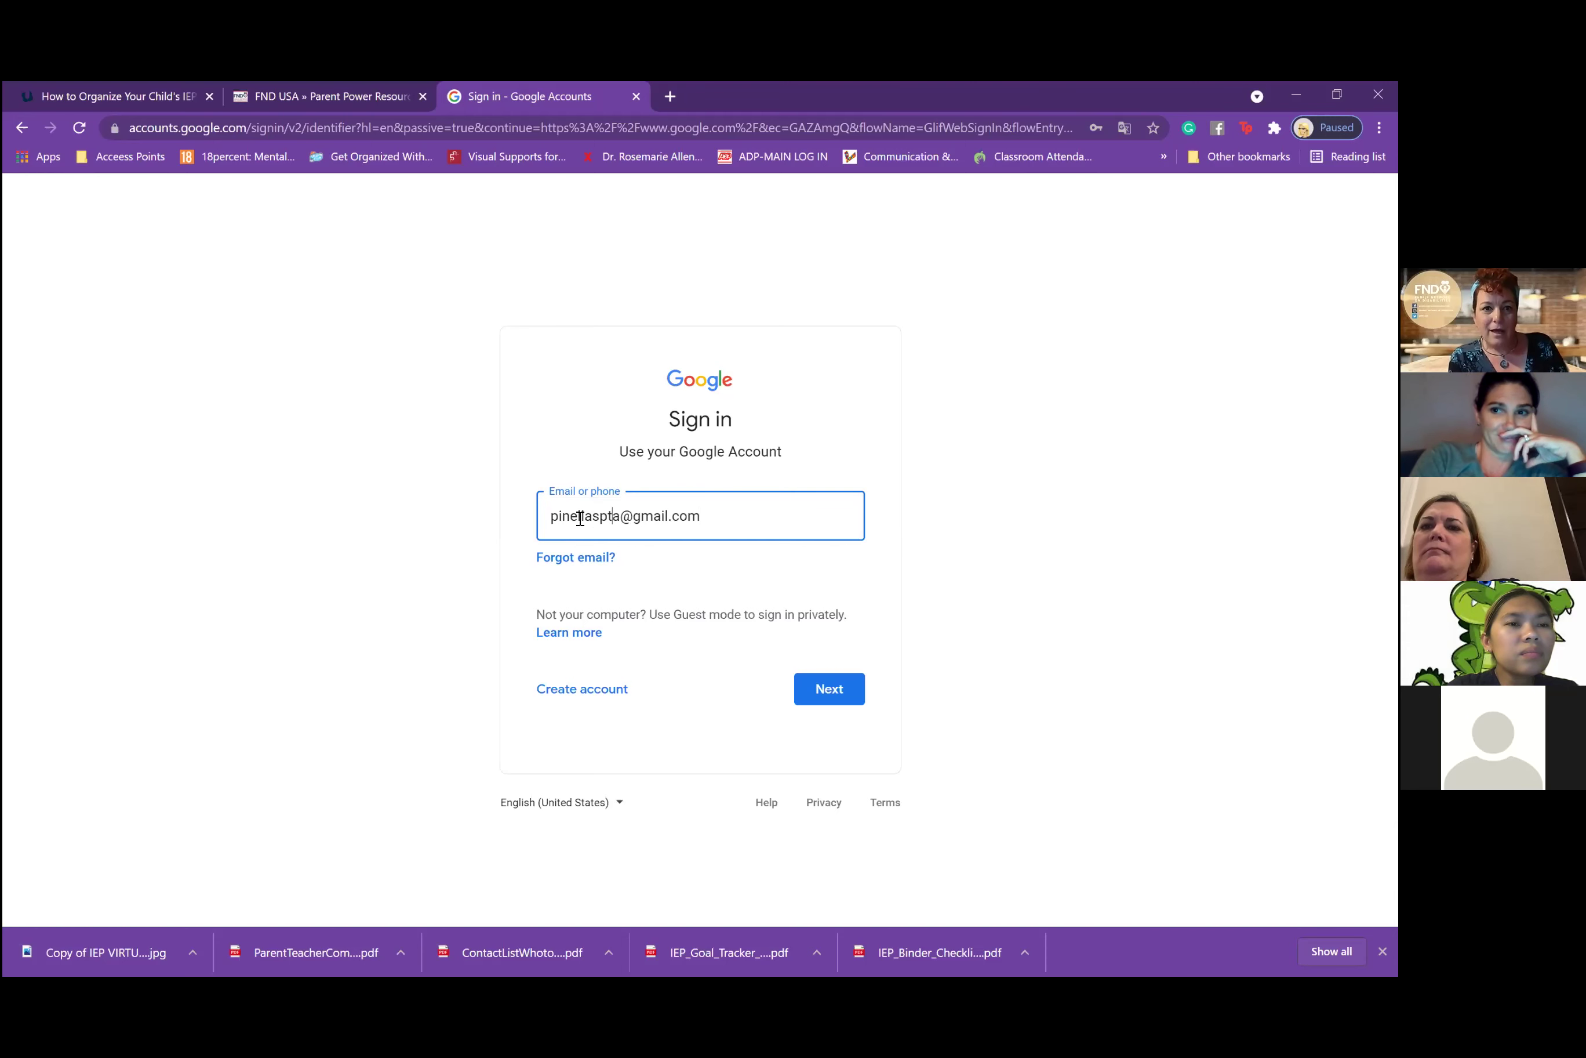
click(580, 520)
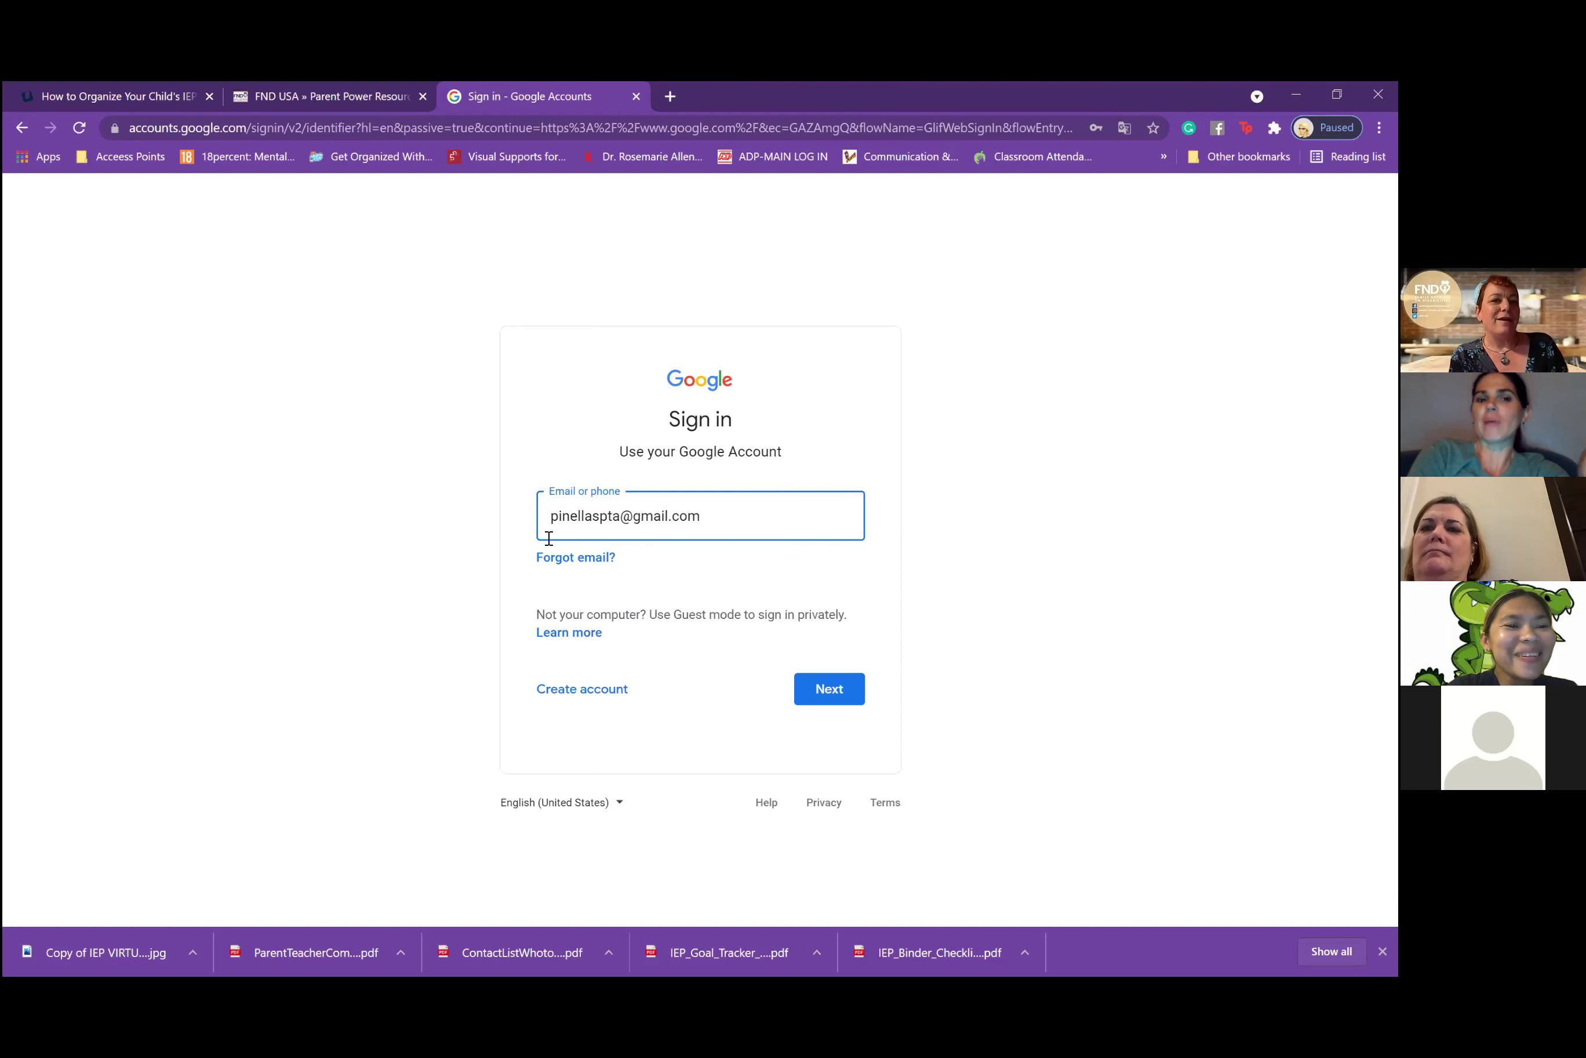
text(a)
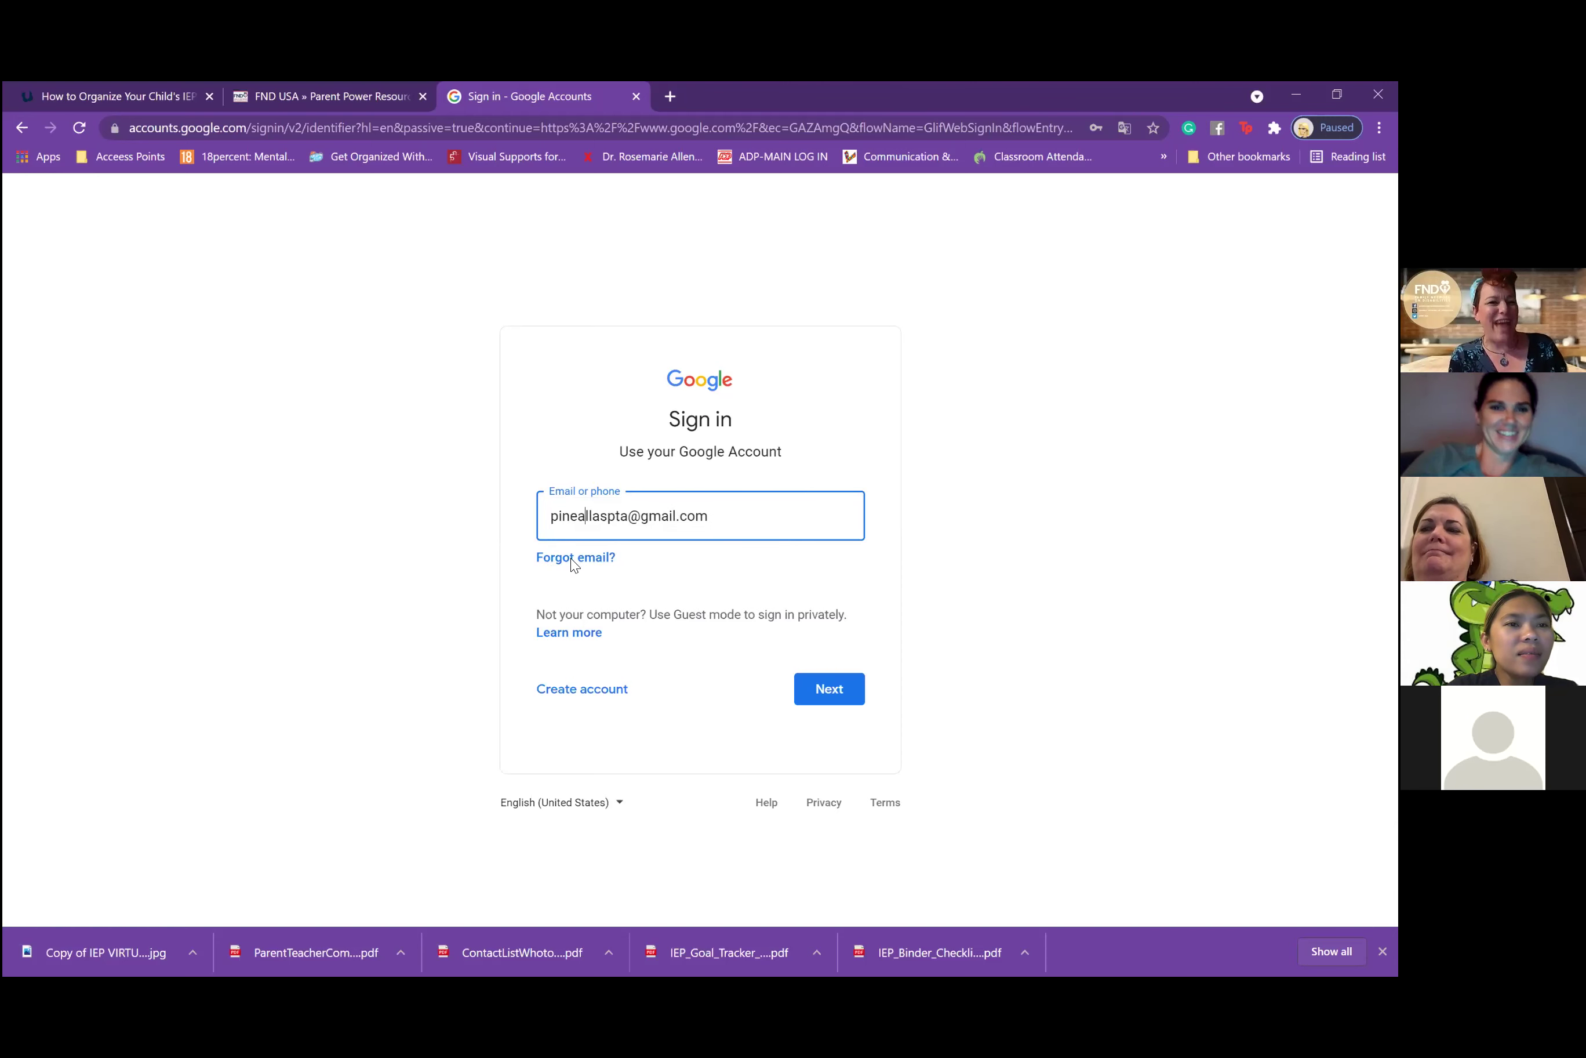
click(829, 690)
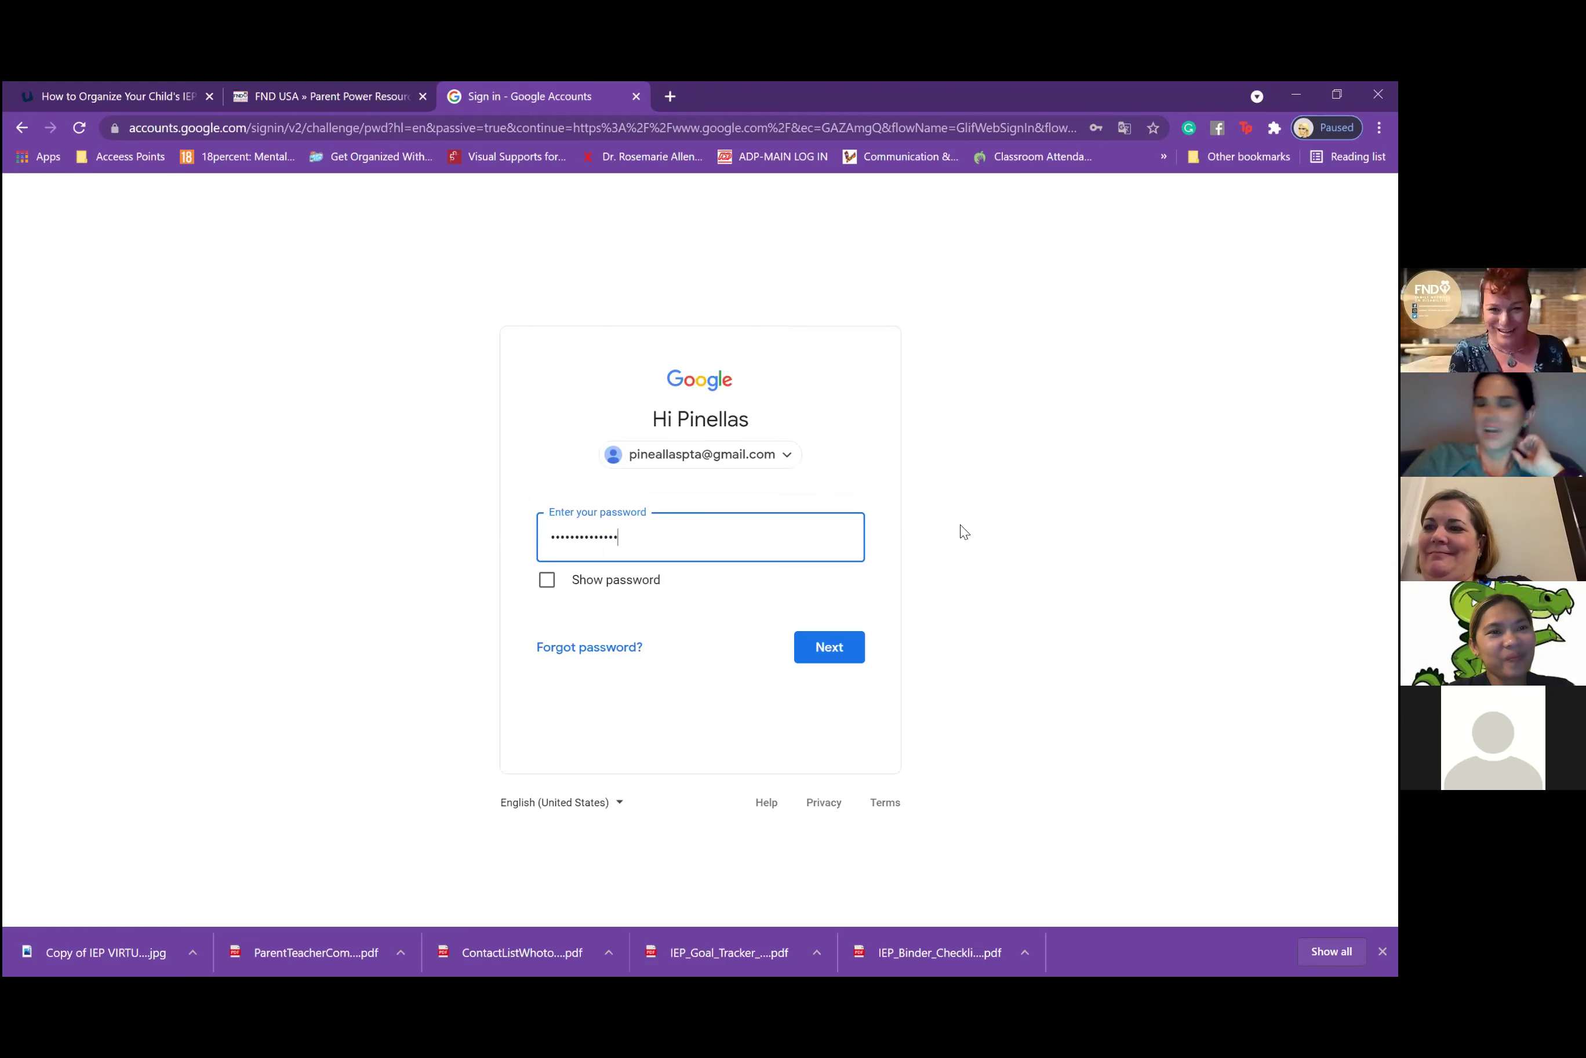
Show the password, retype the account password, and sign in.
click(549, 579)
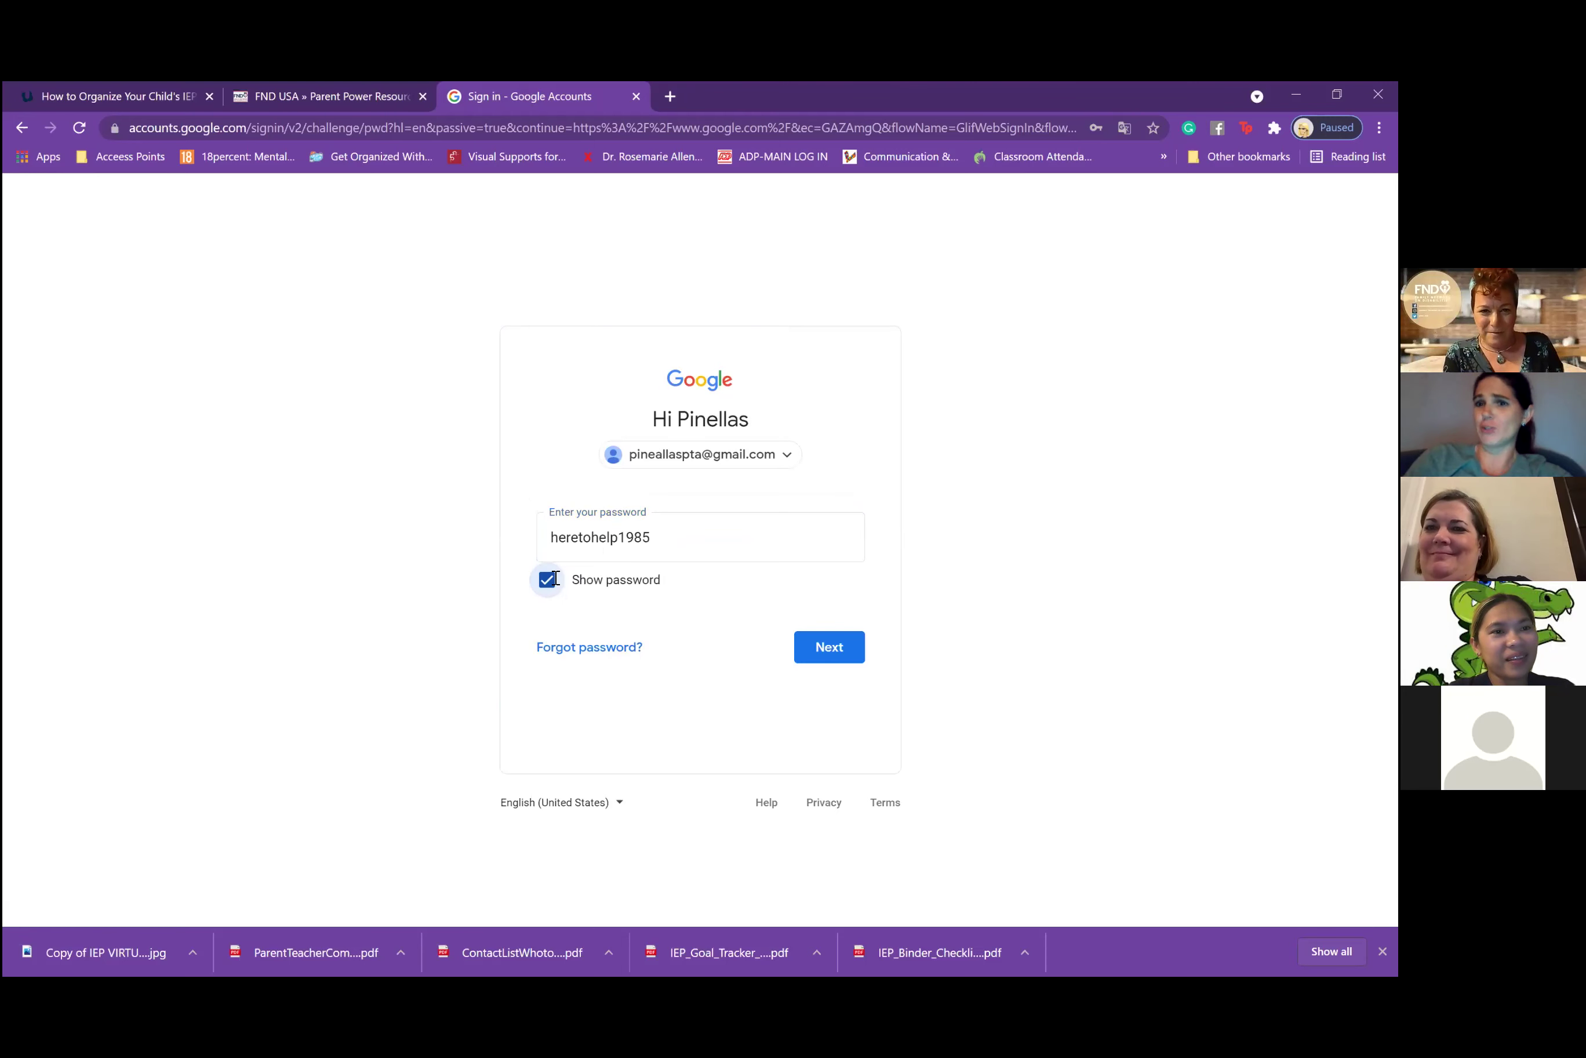
double_click(544, 537)
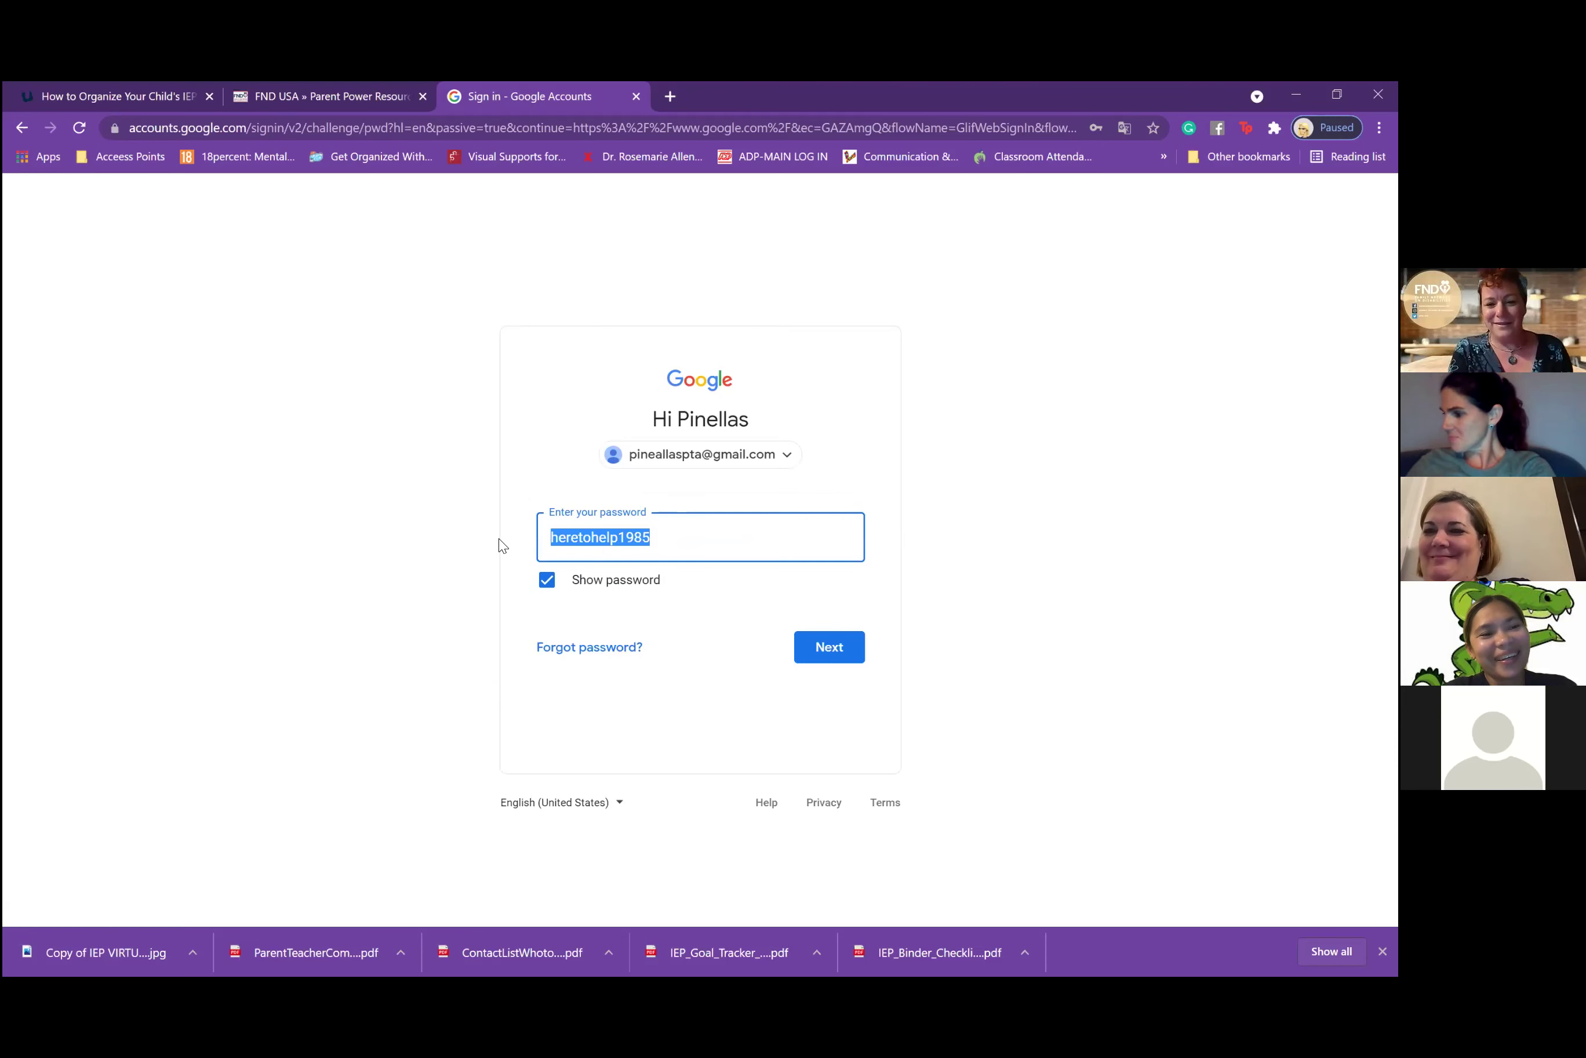
key(Return)
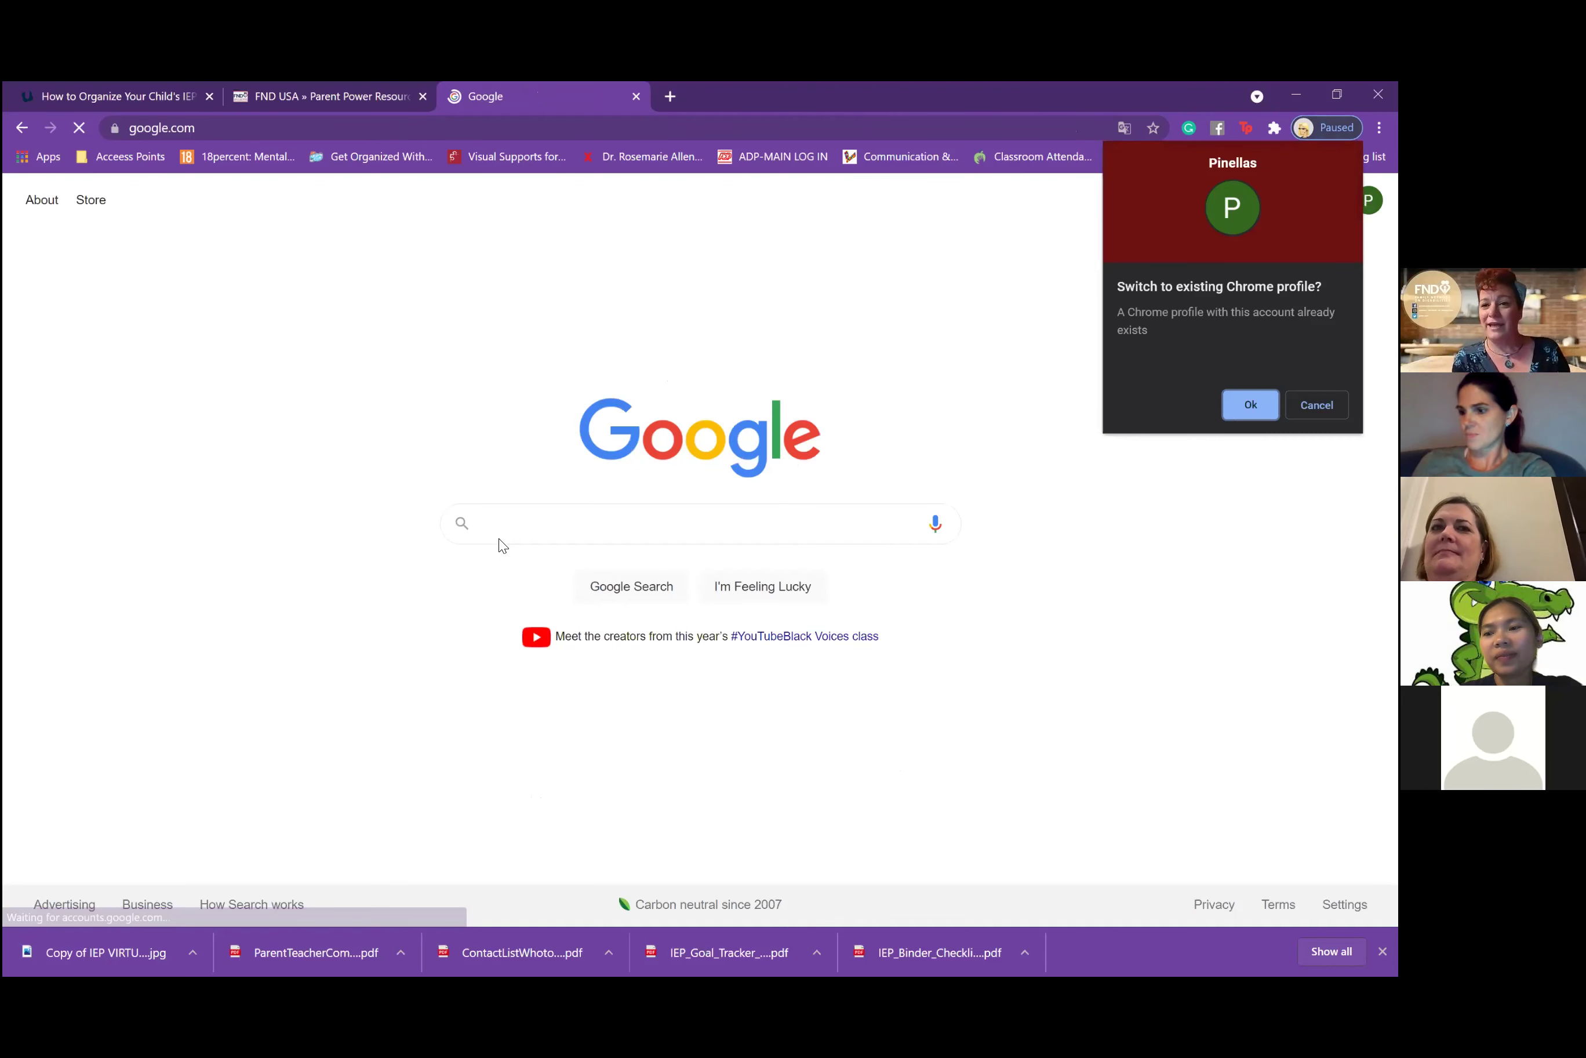
Decline the profile switch and open Google Drive from the Google apps grid.
click(1317, 405)
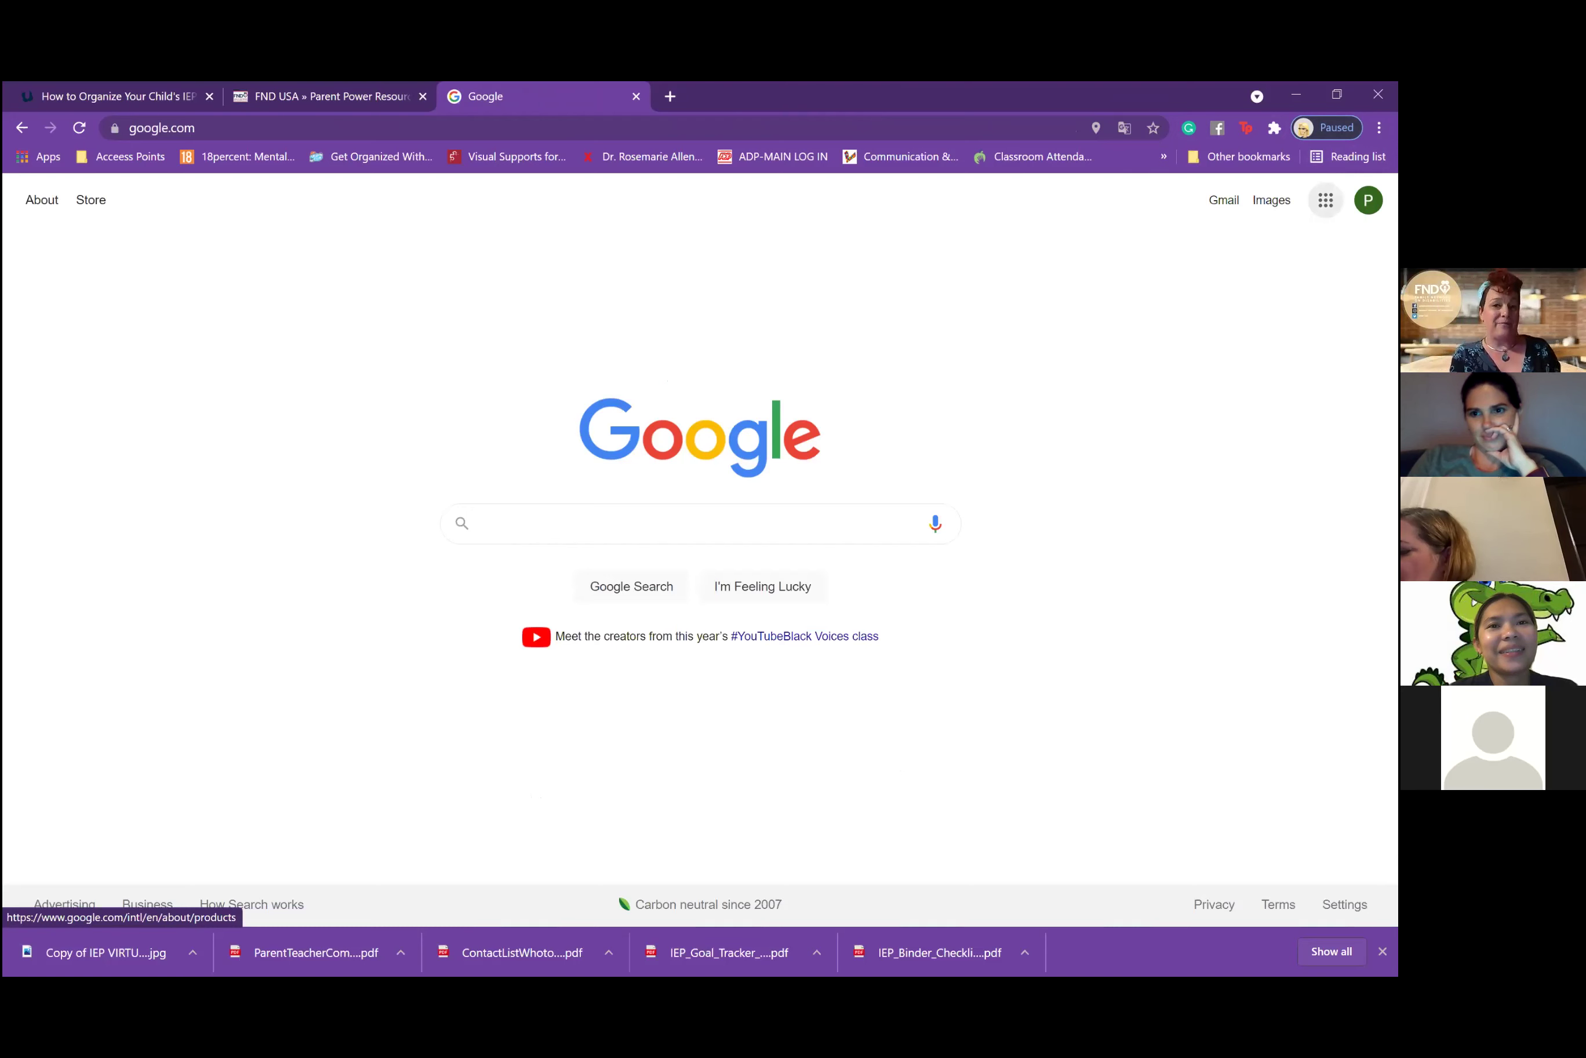
click(1326, 200)
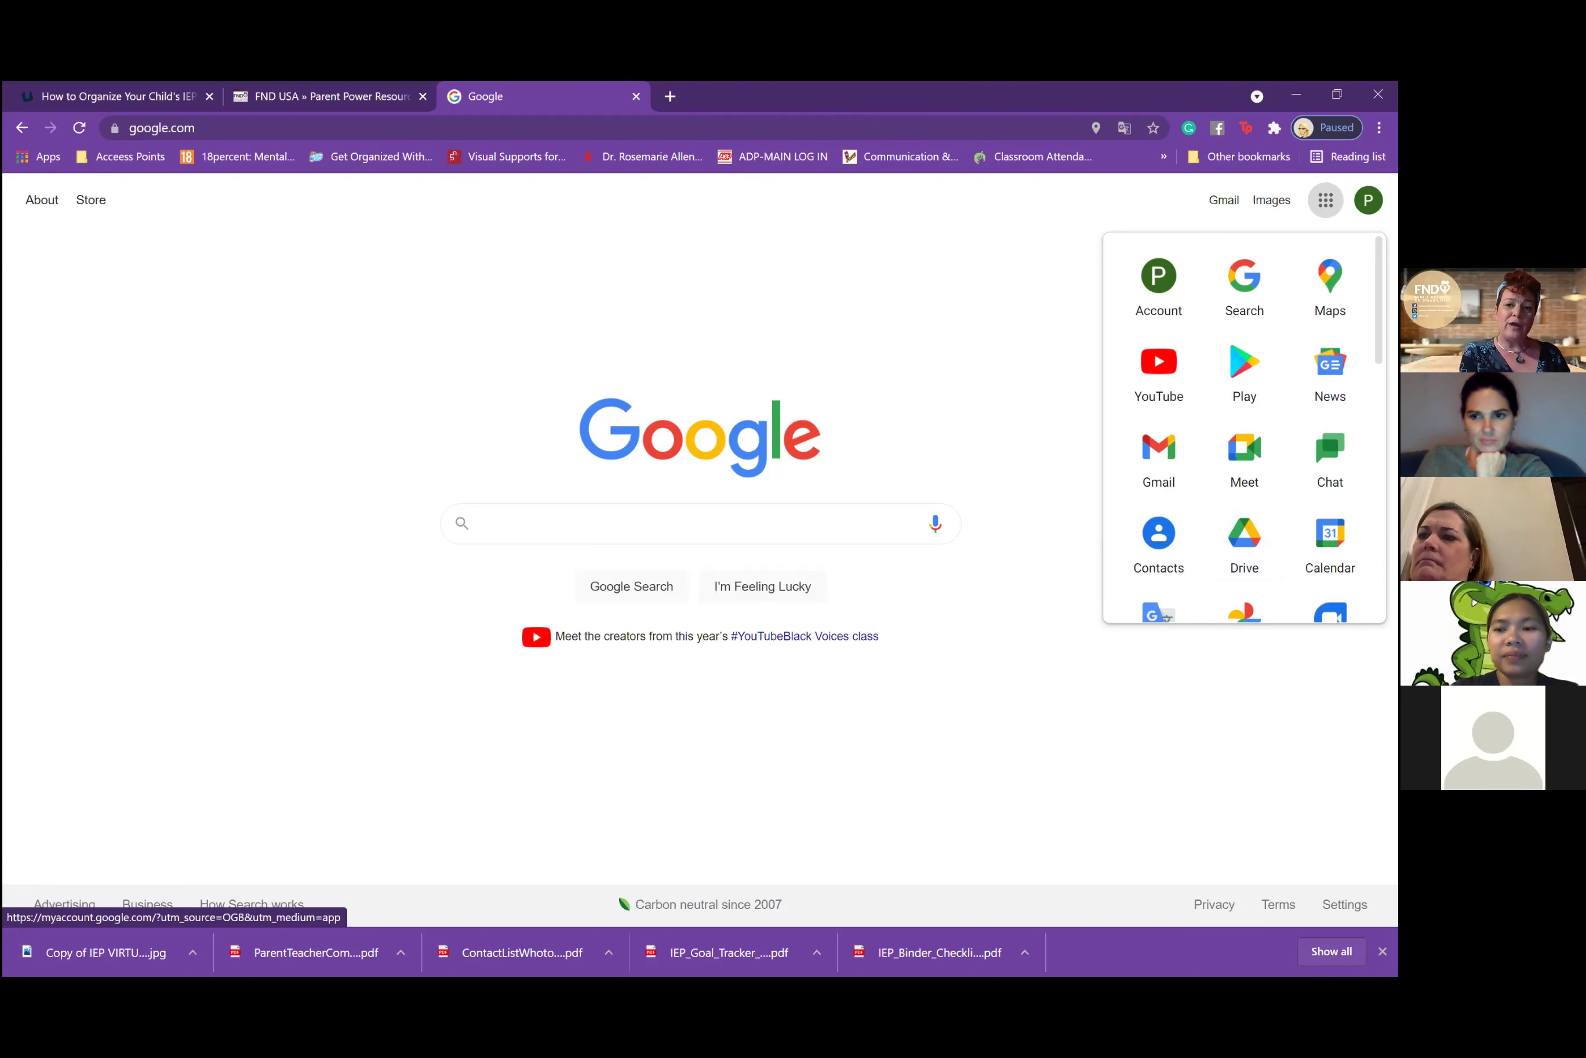
click(1244, 539)
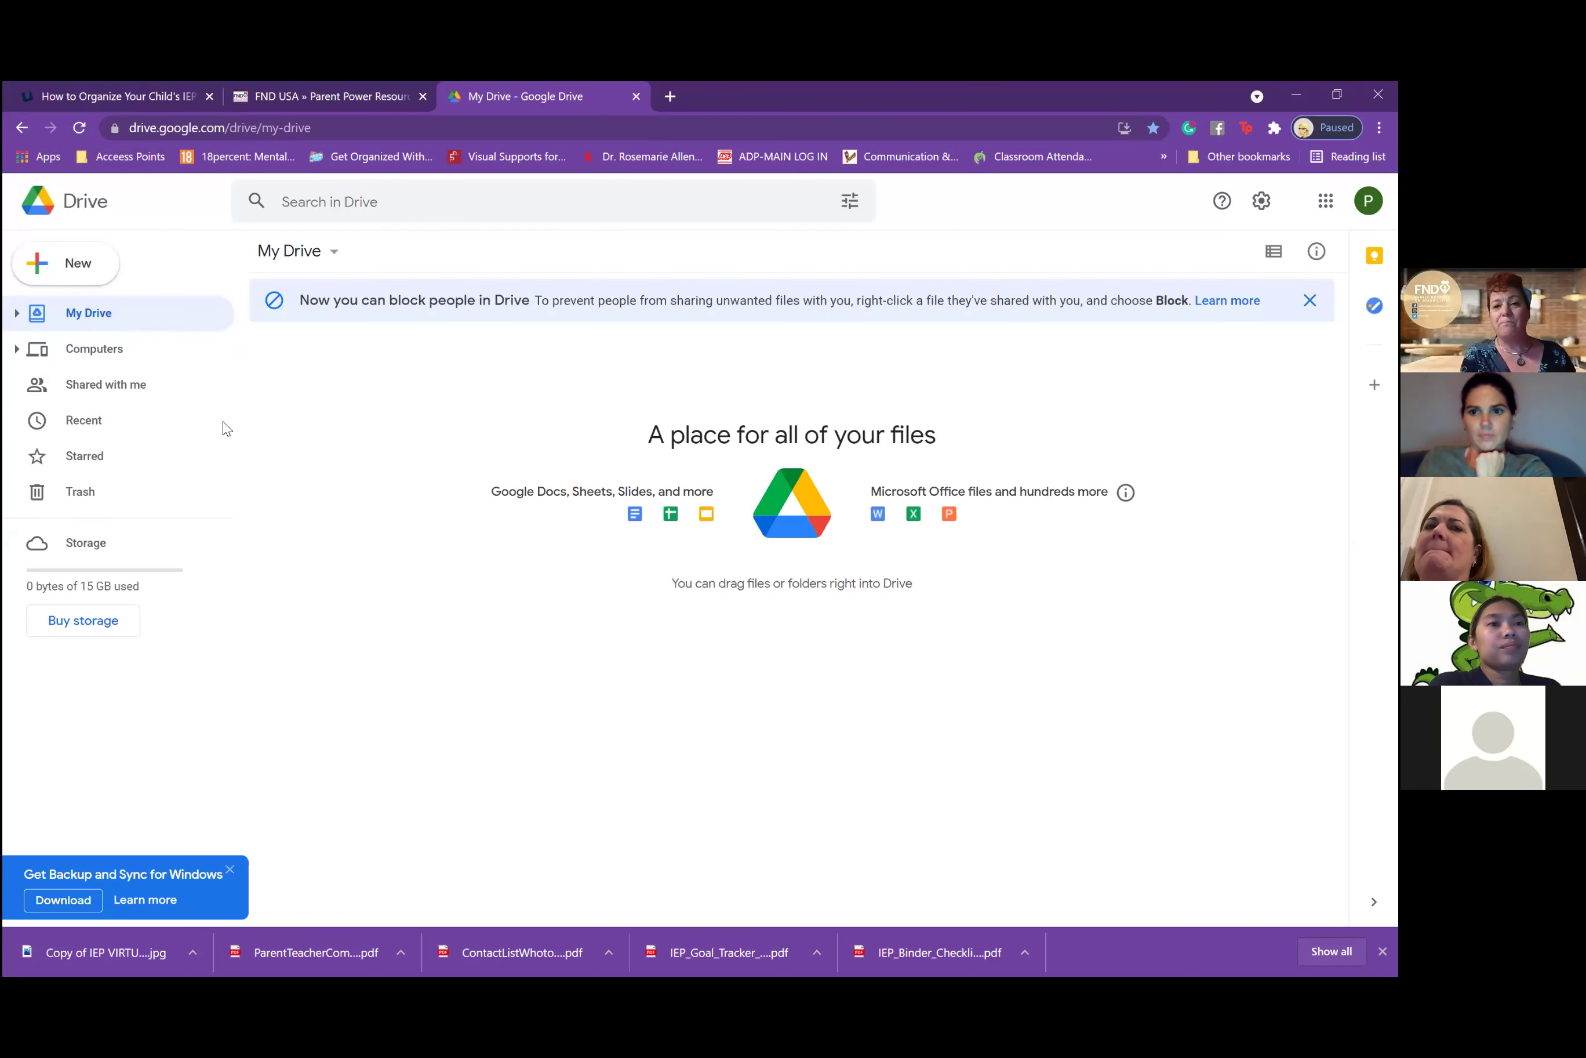
Switch back to the Understood article on organizing a child's IEP binder.
key(ctrl+Tab)
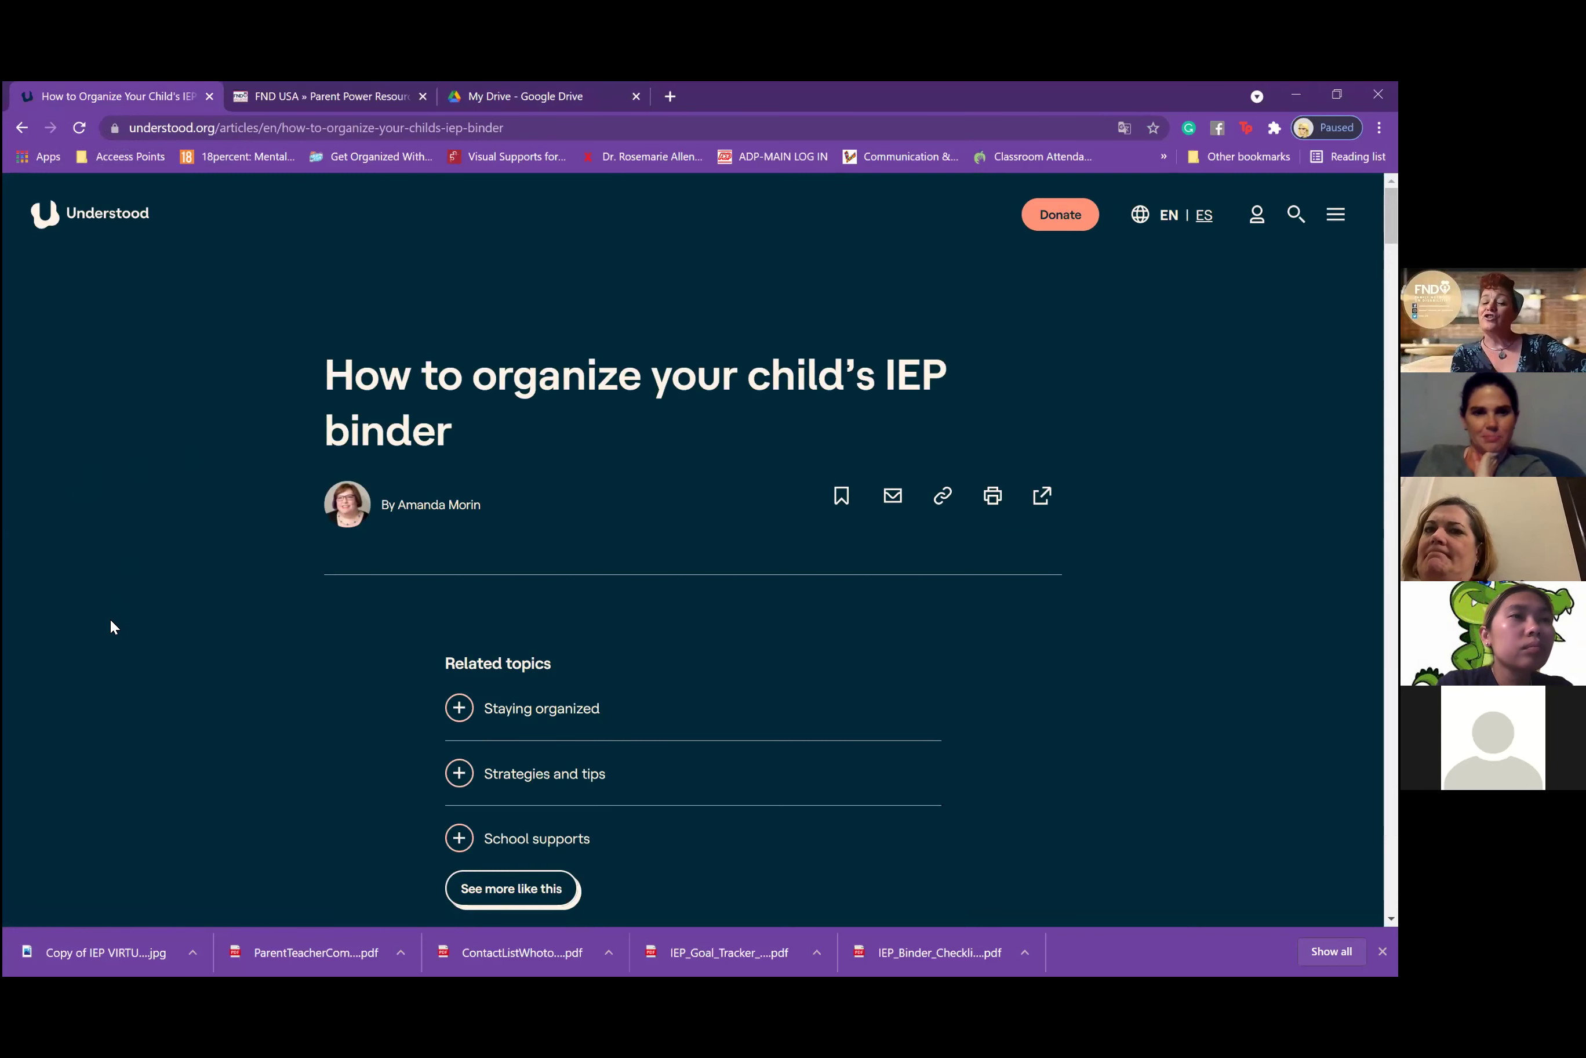
scroll(110, 620, down, 3)
scroll(110, 622, down, 3)
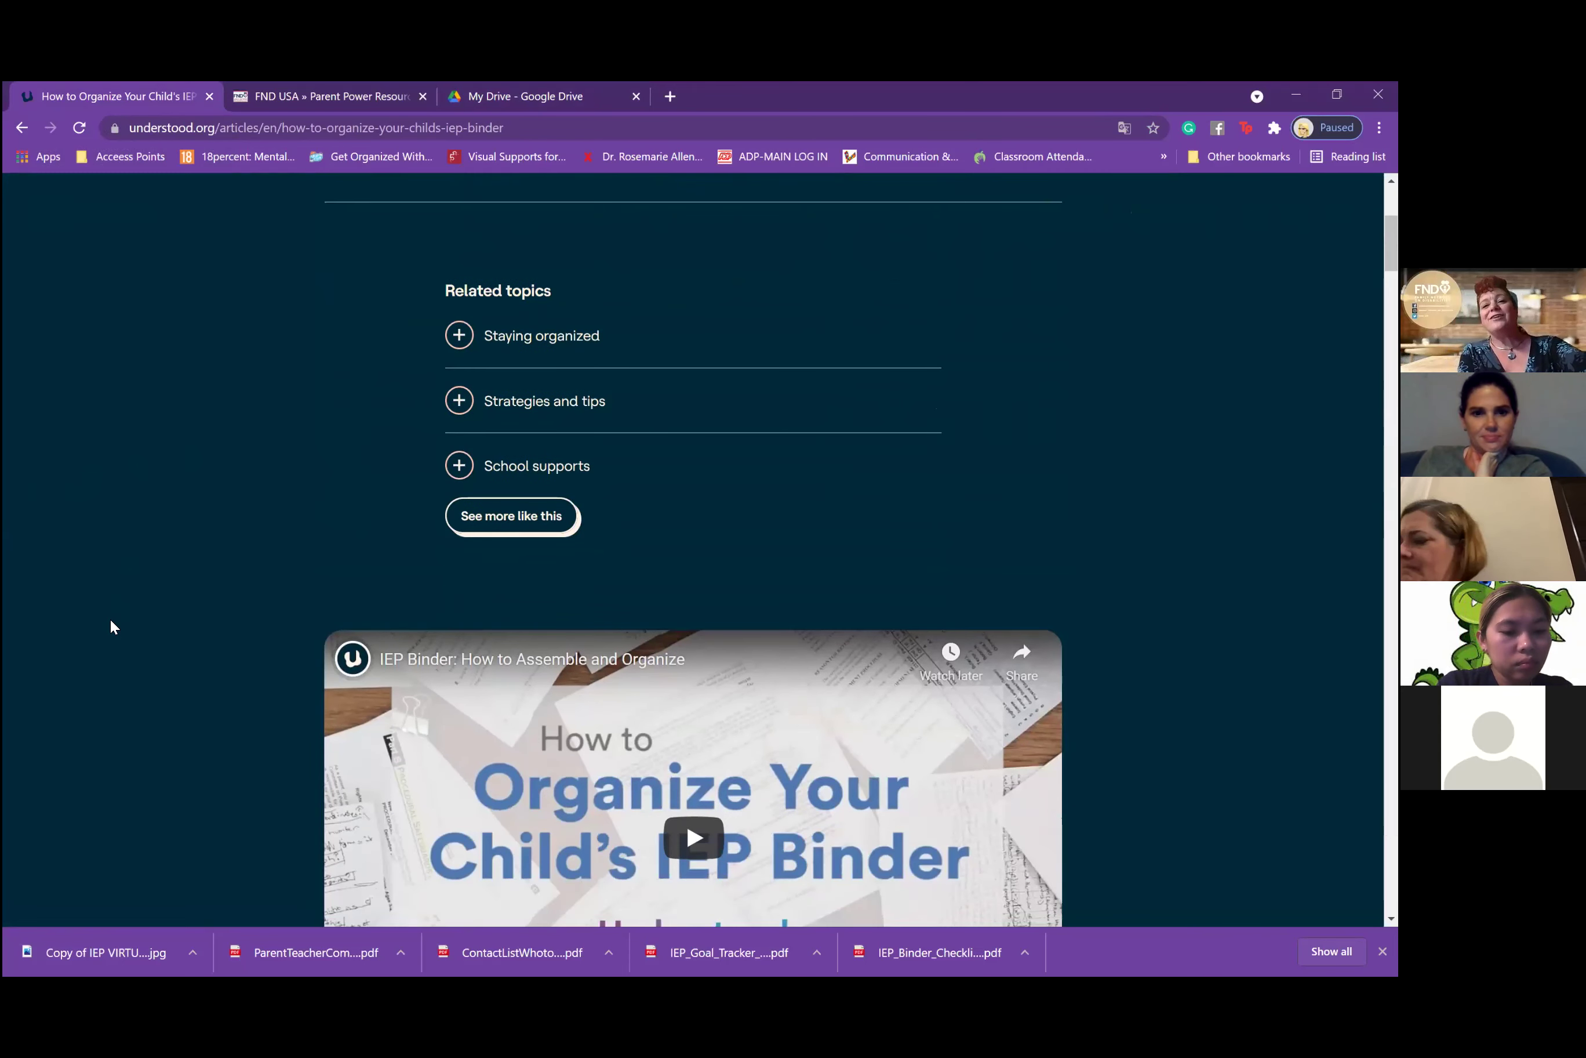
scroll(111, 621, down, 2)
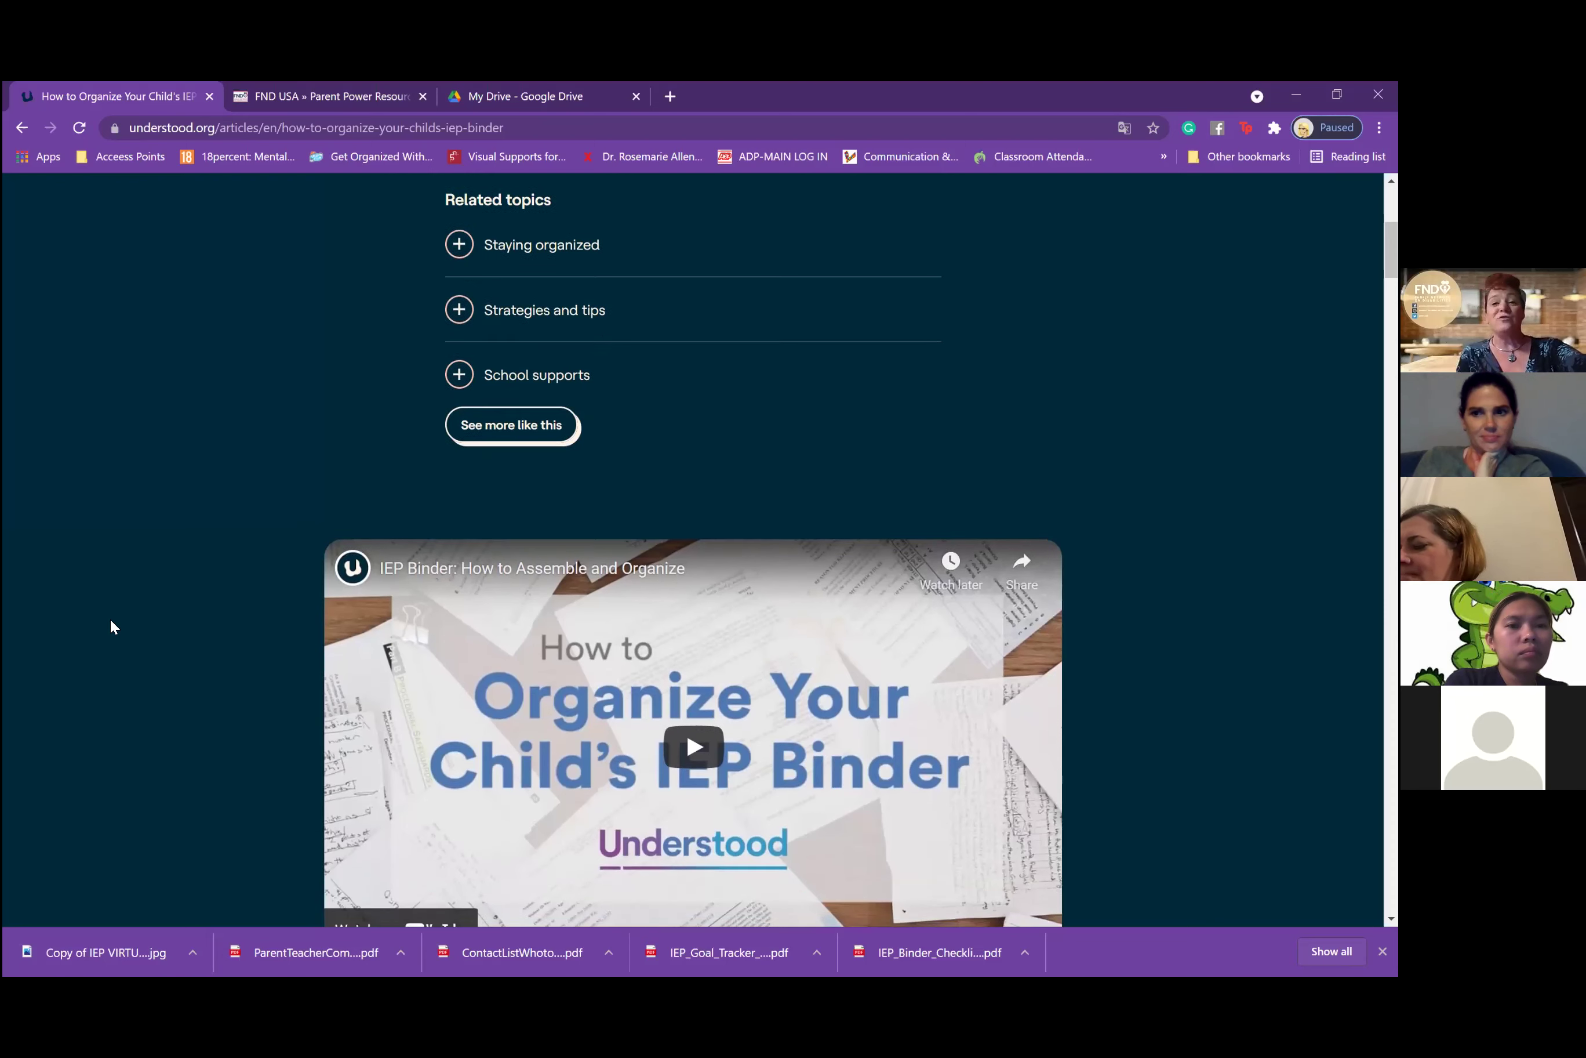
scroll(110, 621, down, 1)
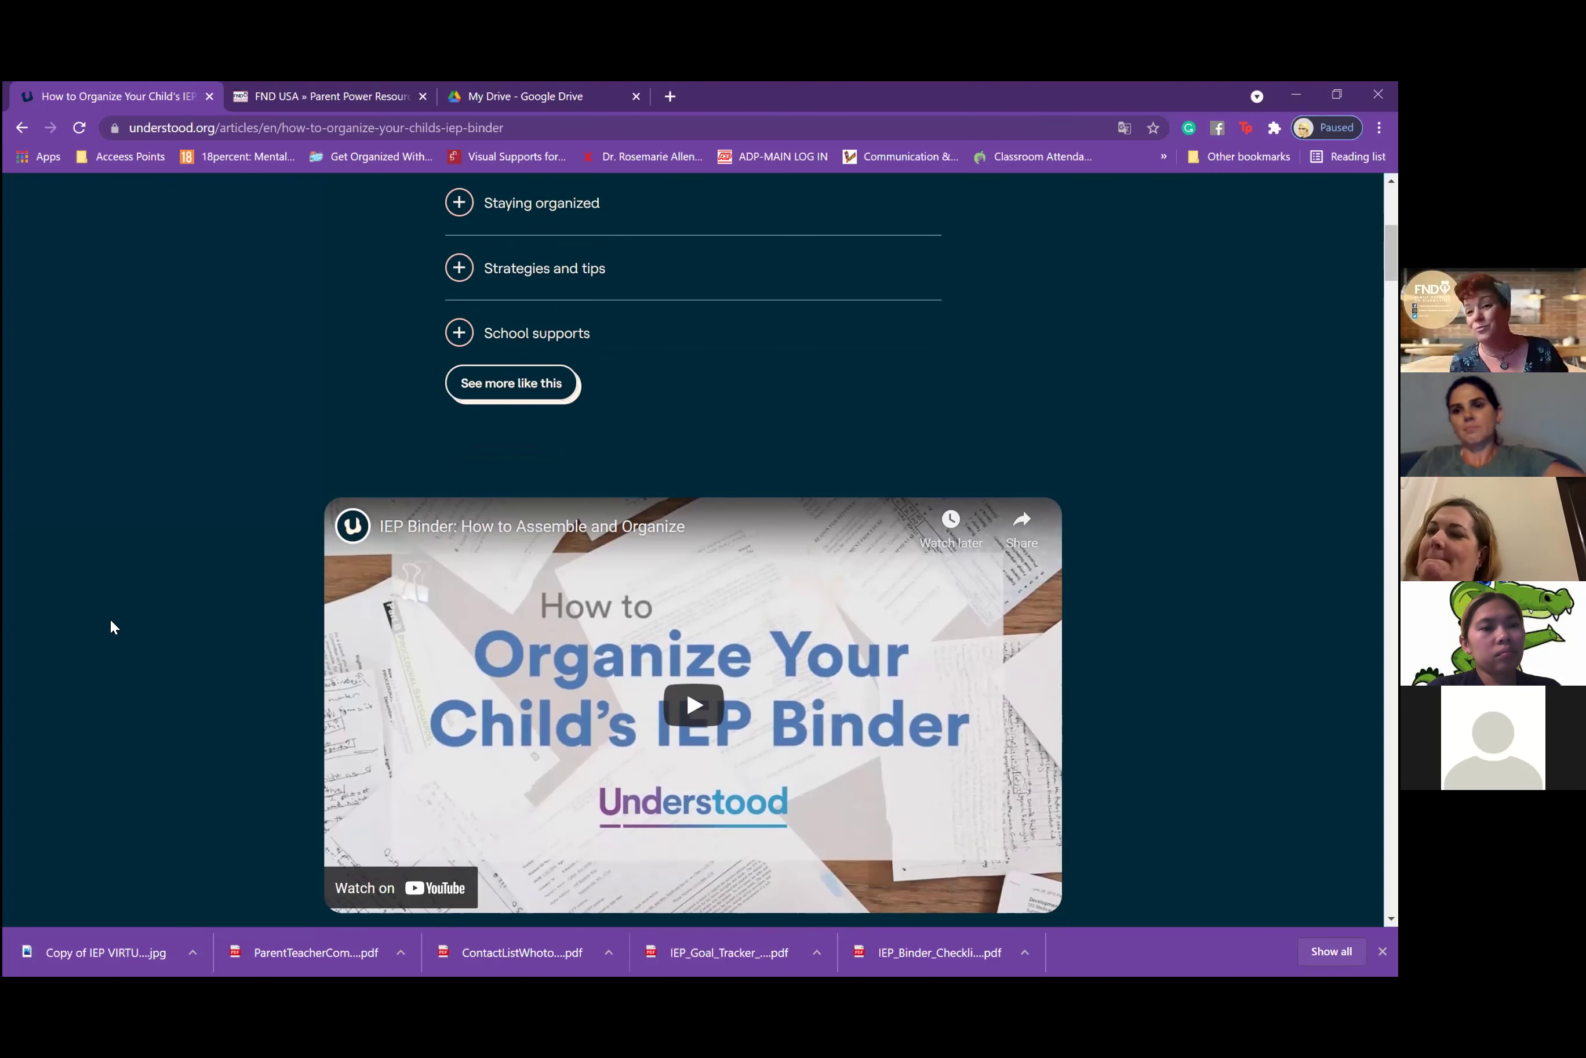
scroll(110, 621, down, 1)
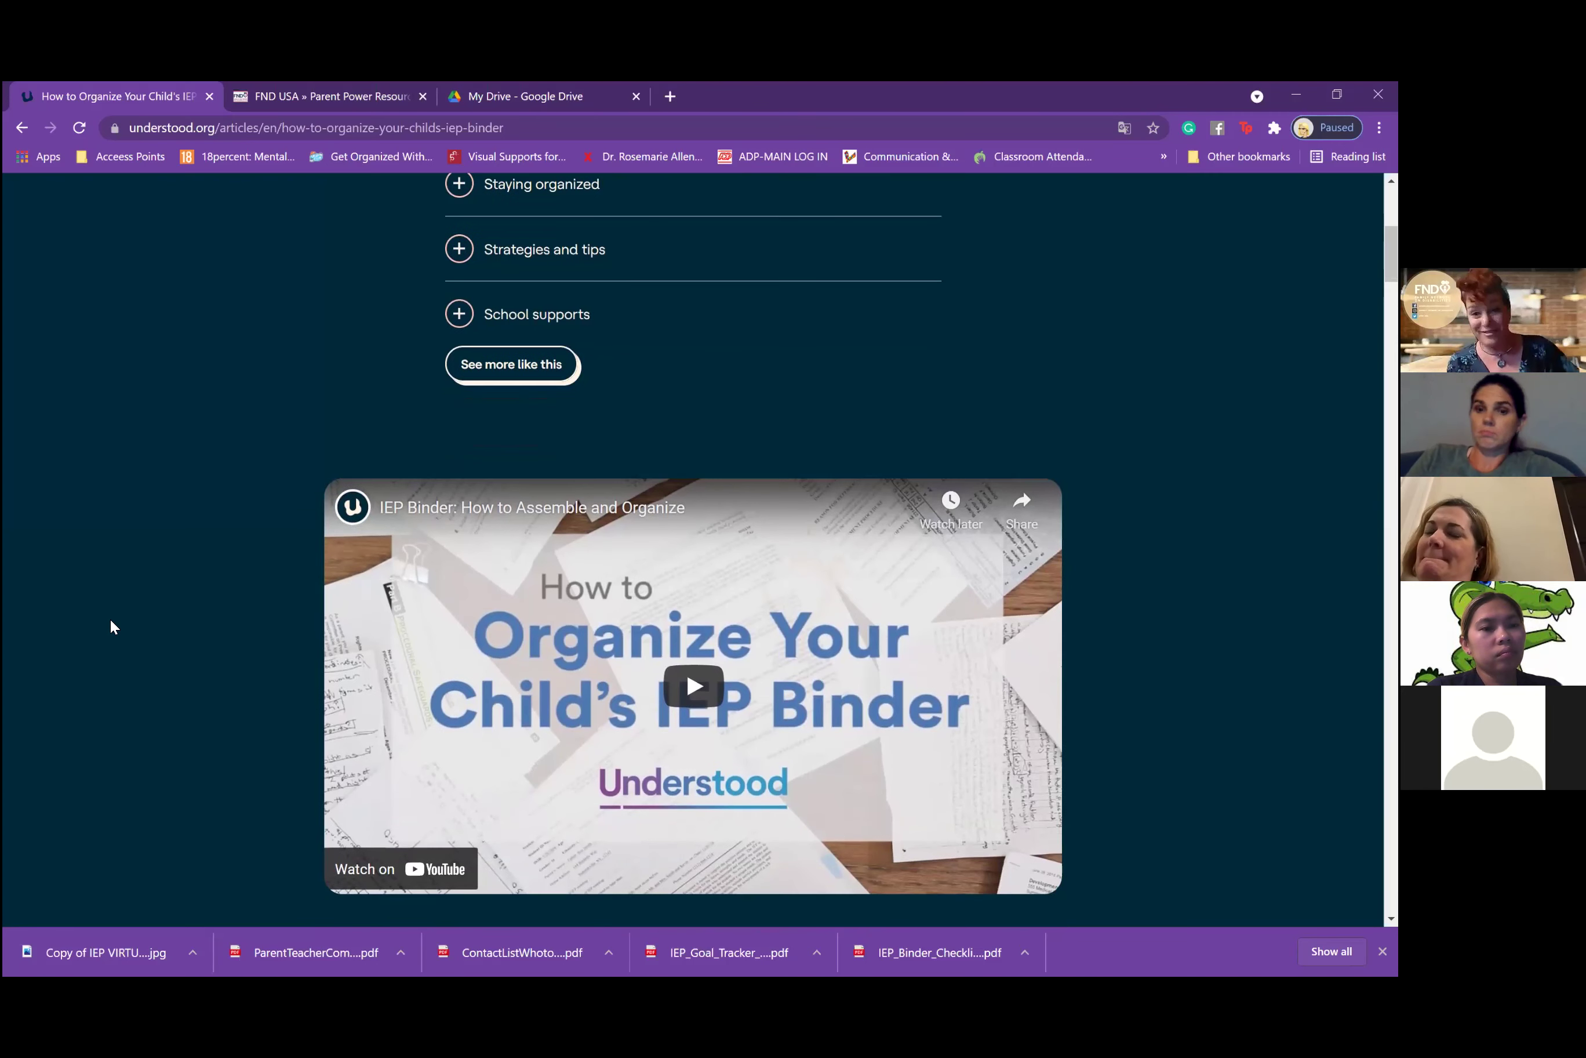
scroll(110, 621, down, 5)
scroll(110, 620, down, 7)
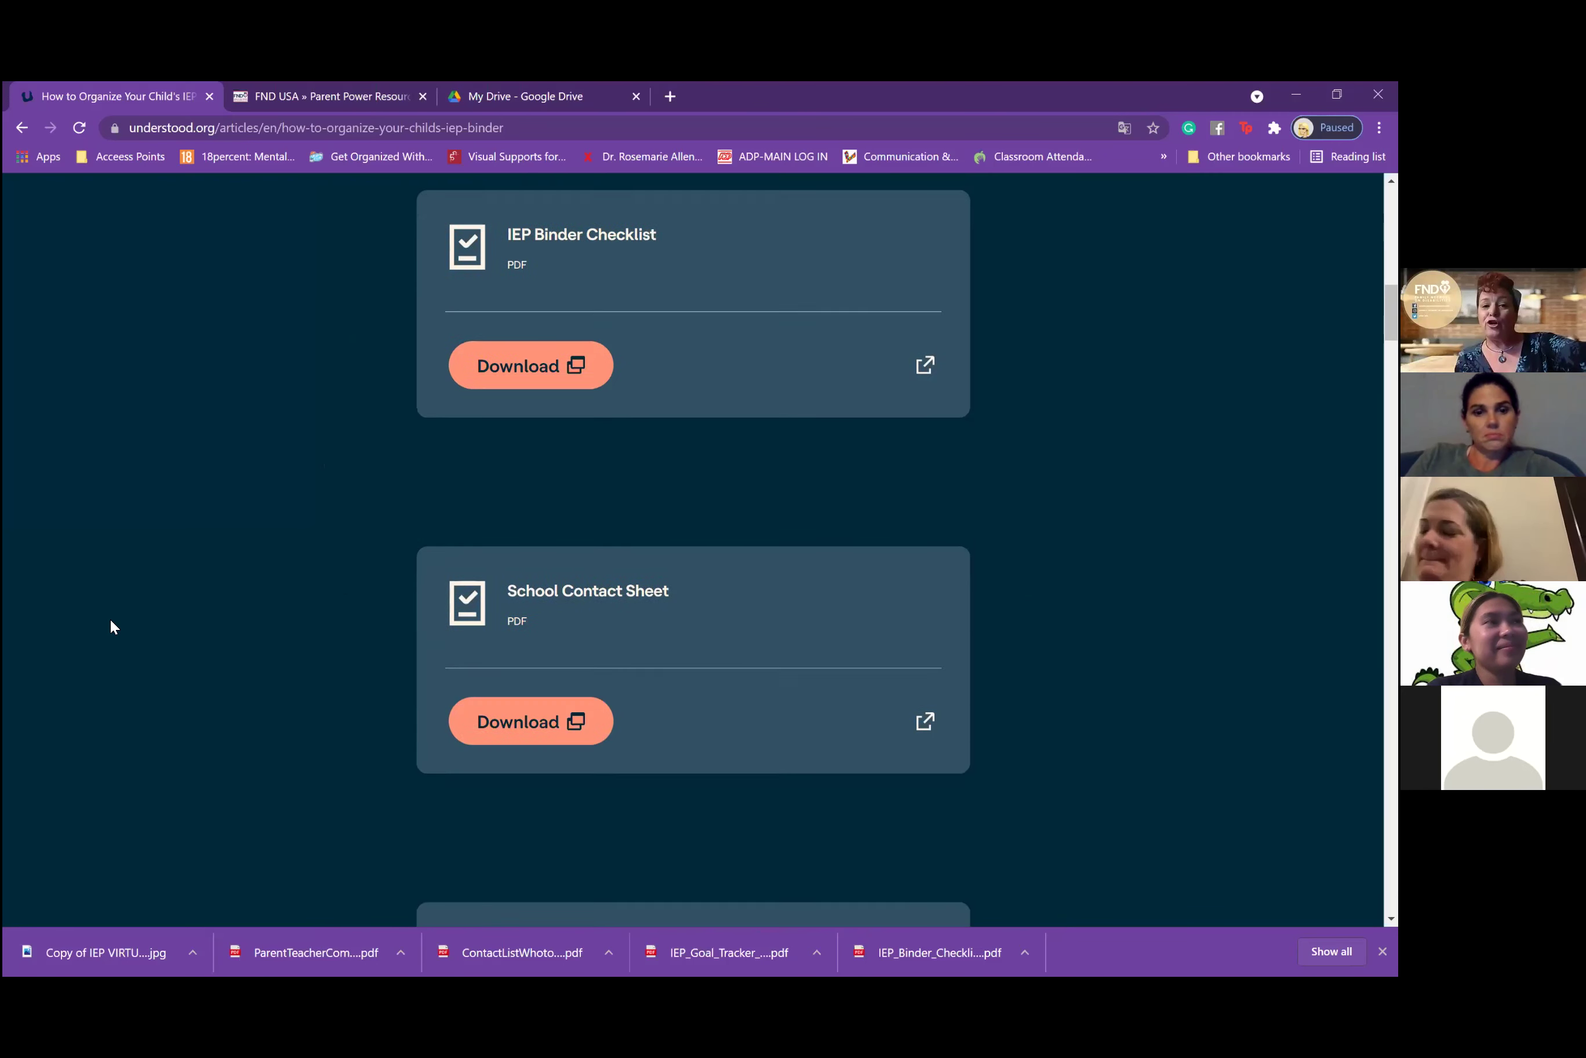
scroll(111, 621, down, 6)
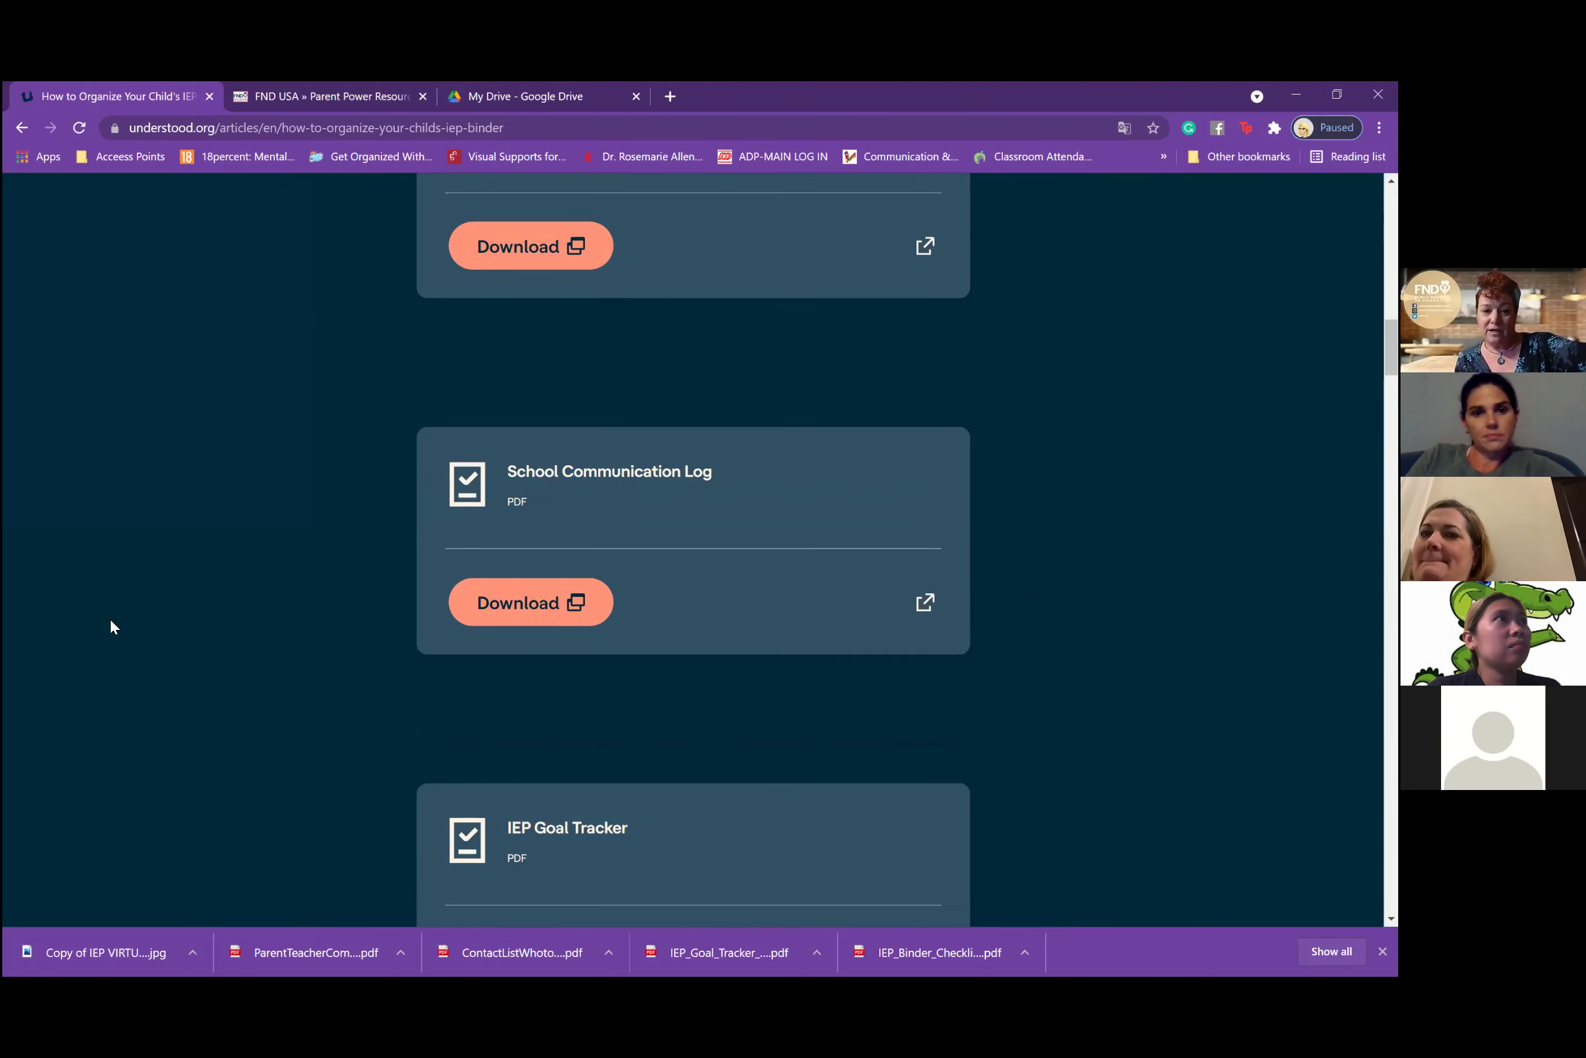
scroll(112, 625, down, 5)
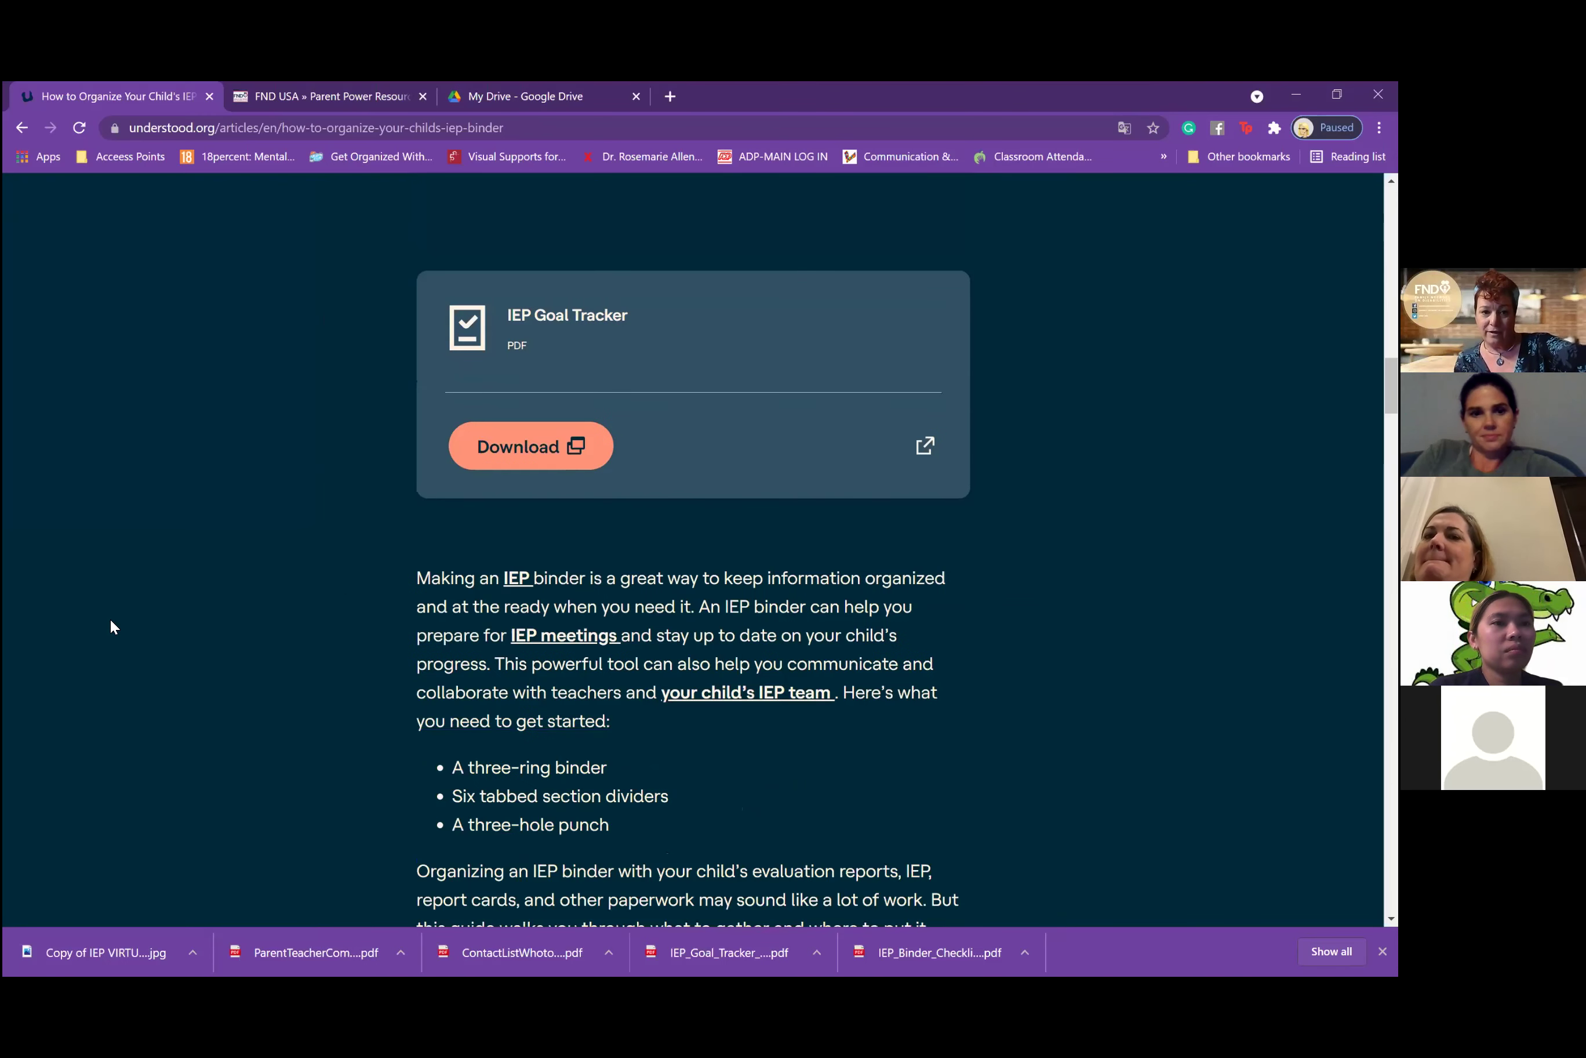
scroll(112, 626, down, 1)
scroll(112, 626, down, 4)
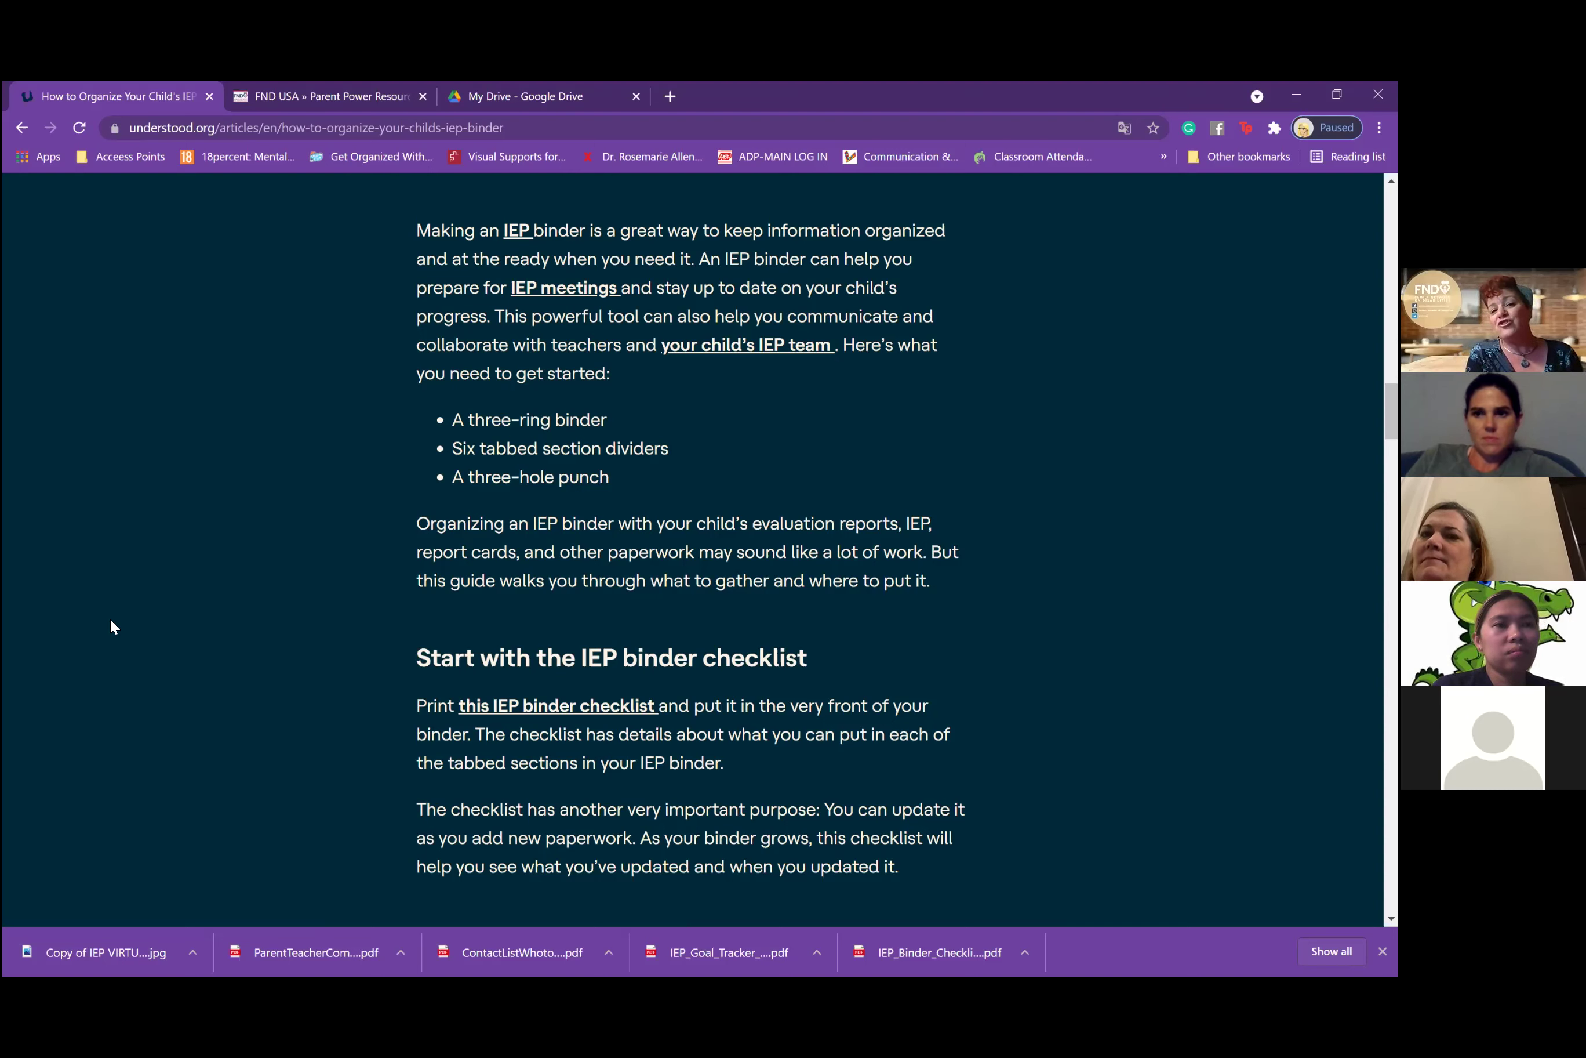
Create a folder named 'Folder 1' in My Drive, then return to the IEP binder article.
click(544, 99)
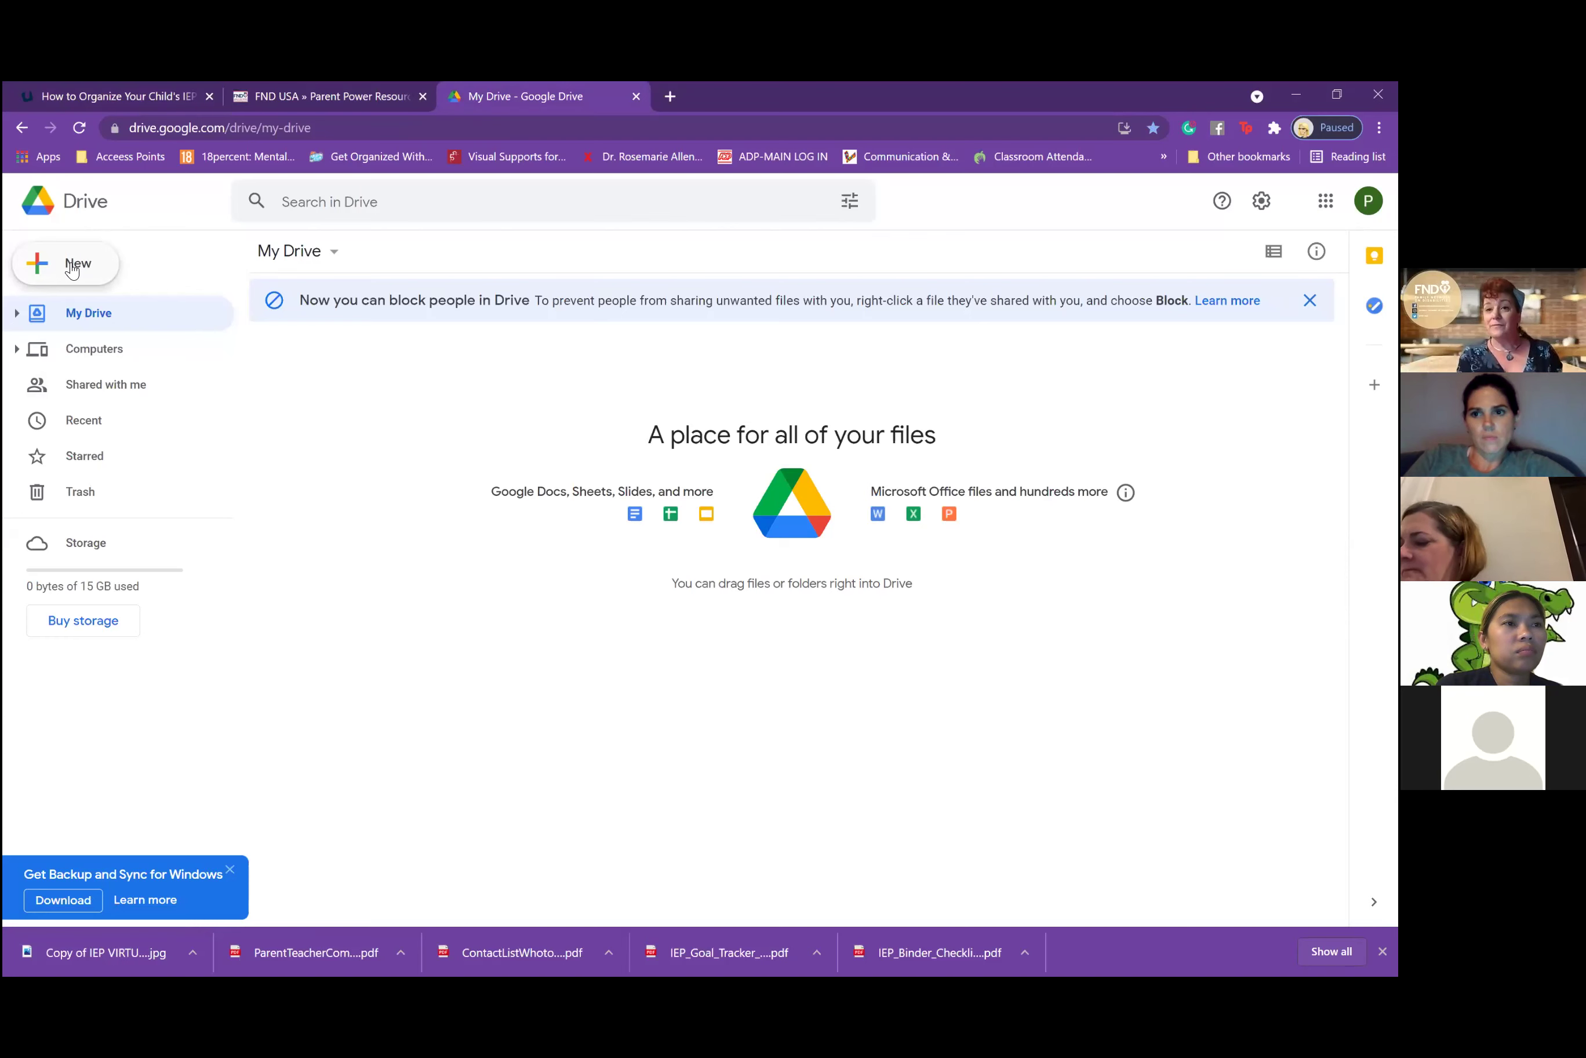
click(73, 270)
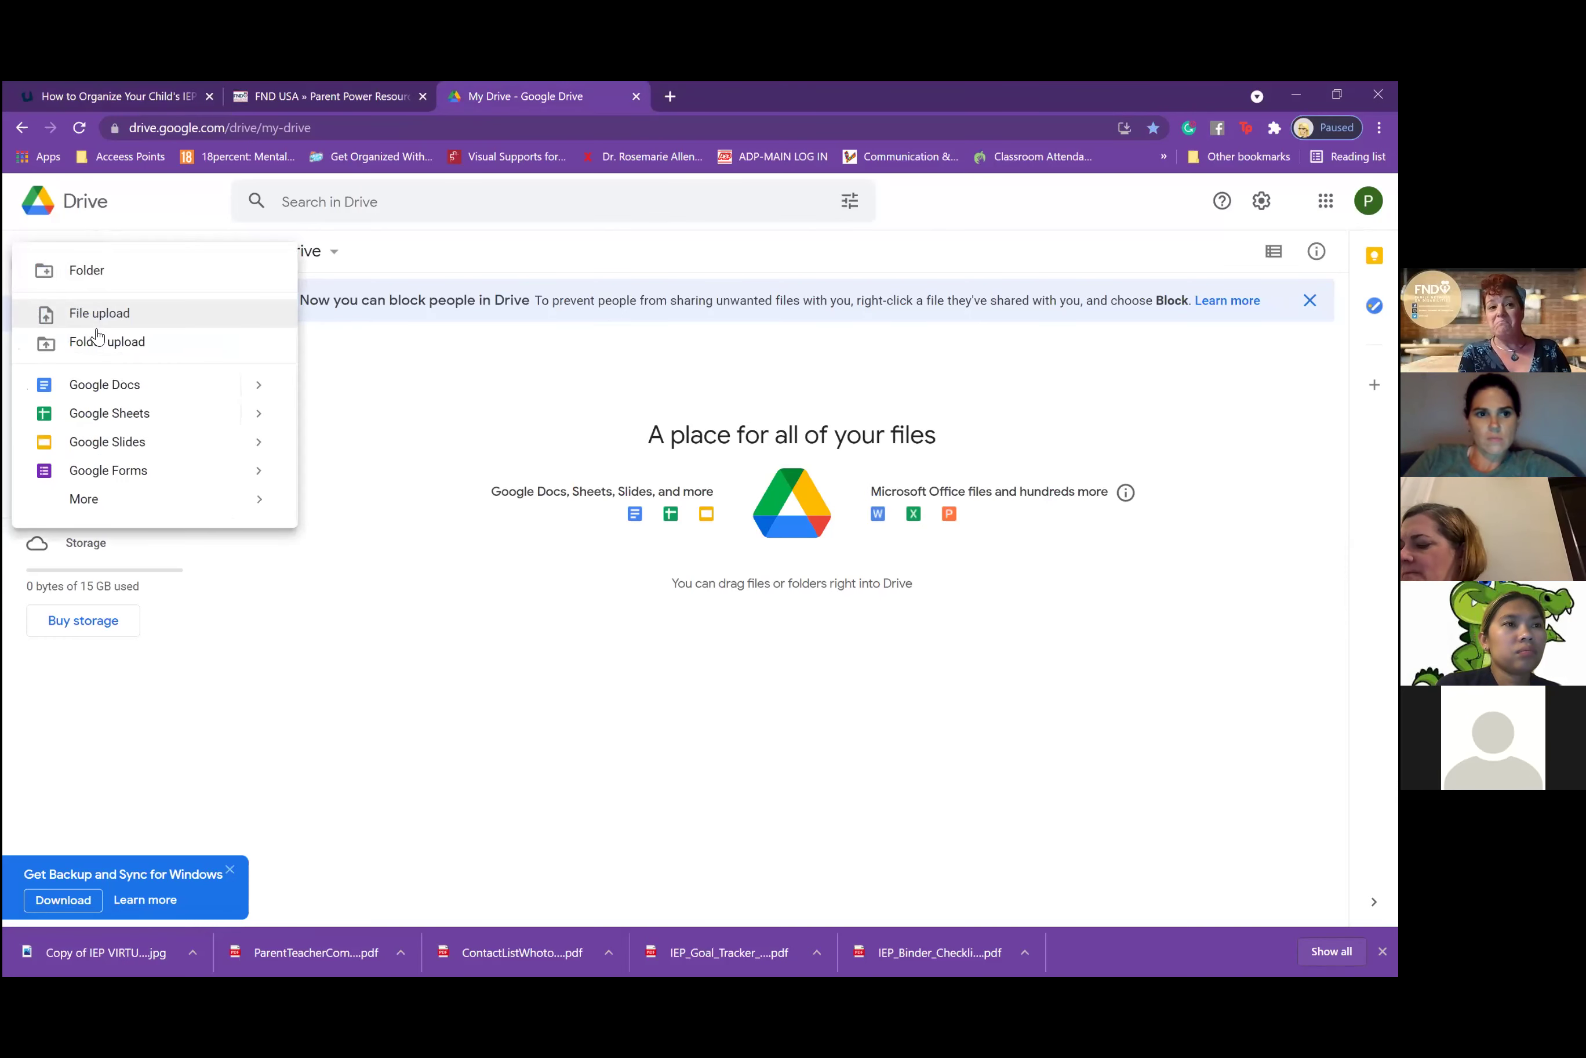
click(92, 271)
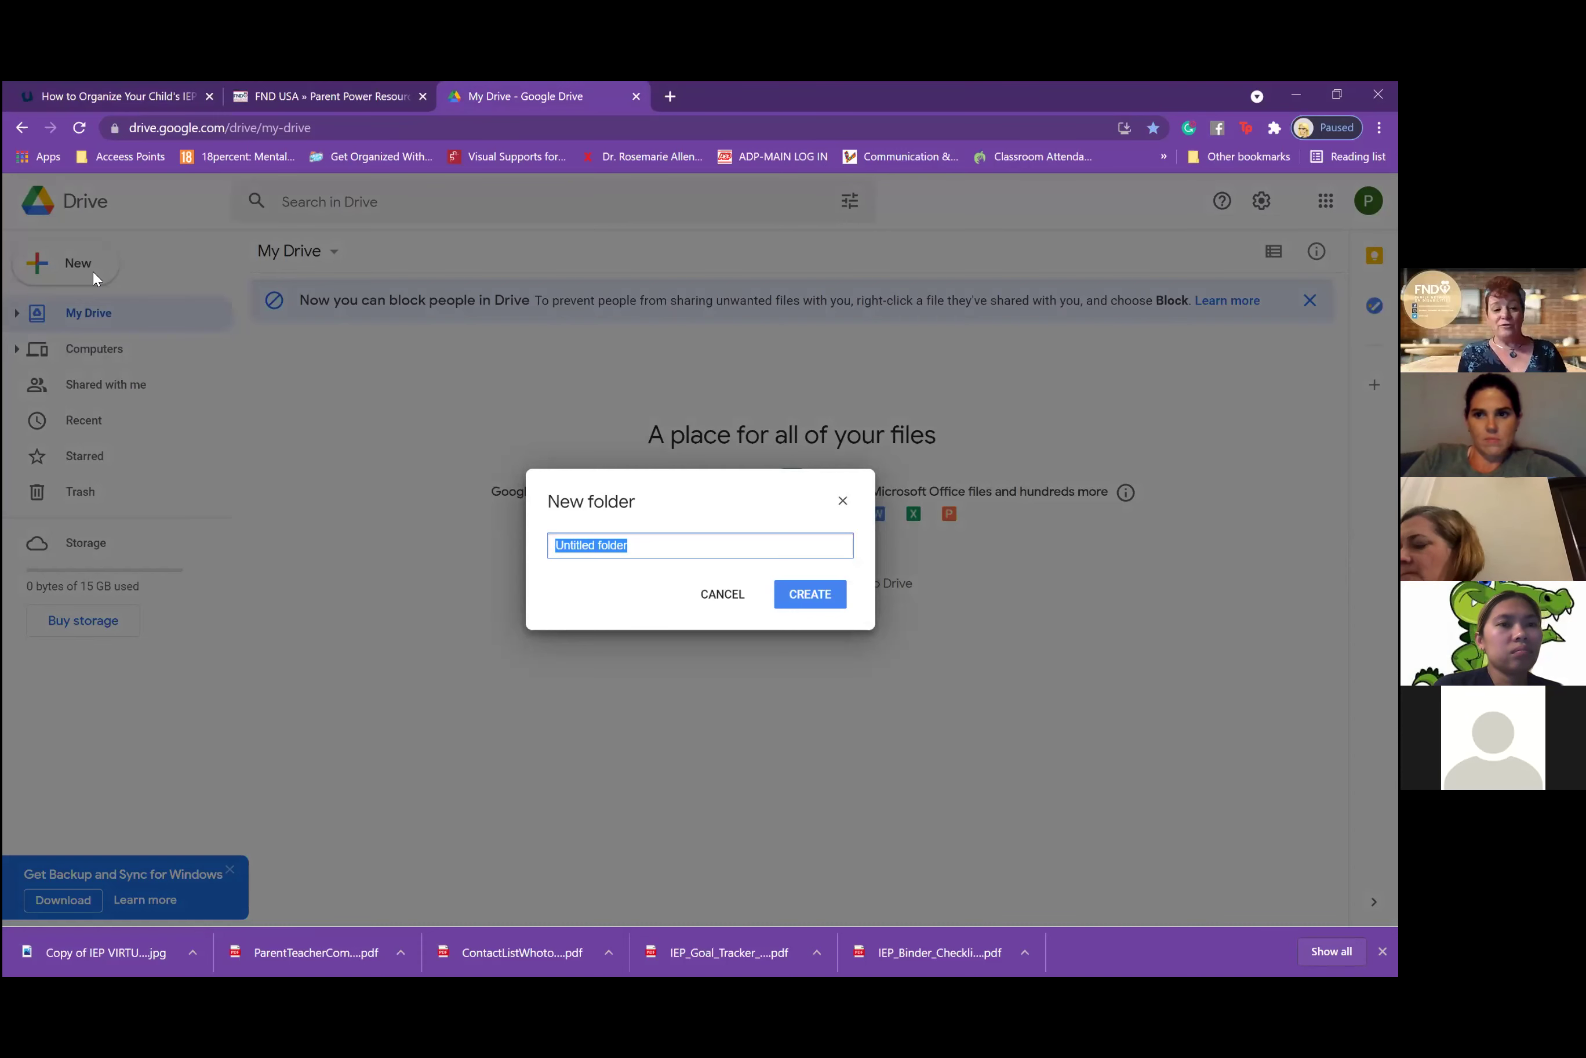
text(Folder 1)
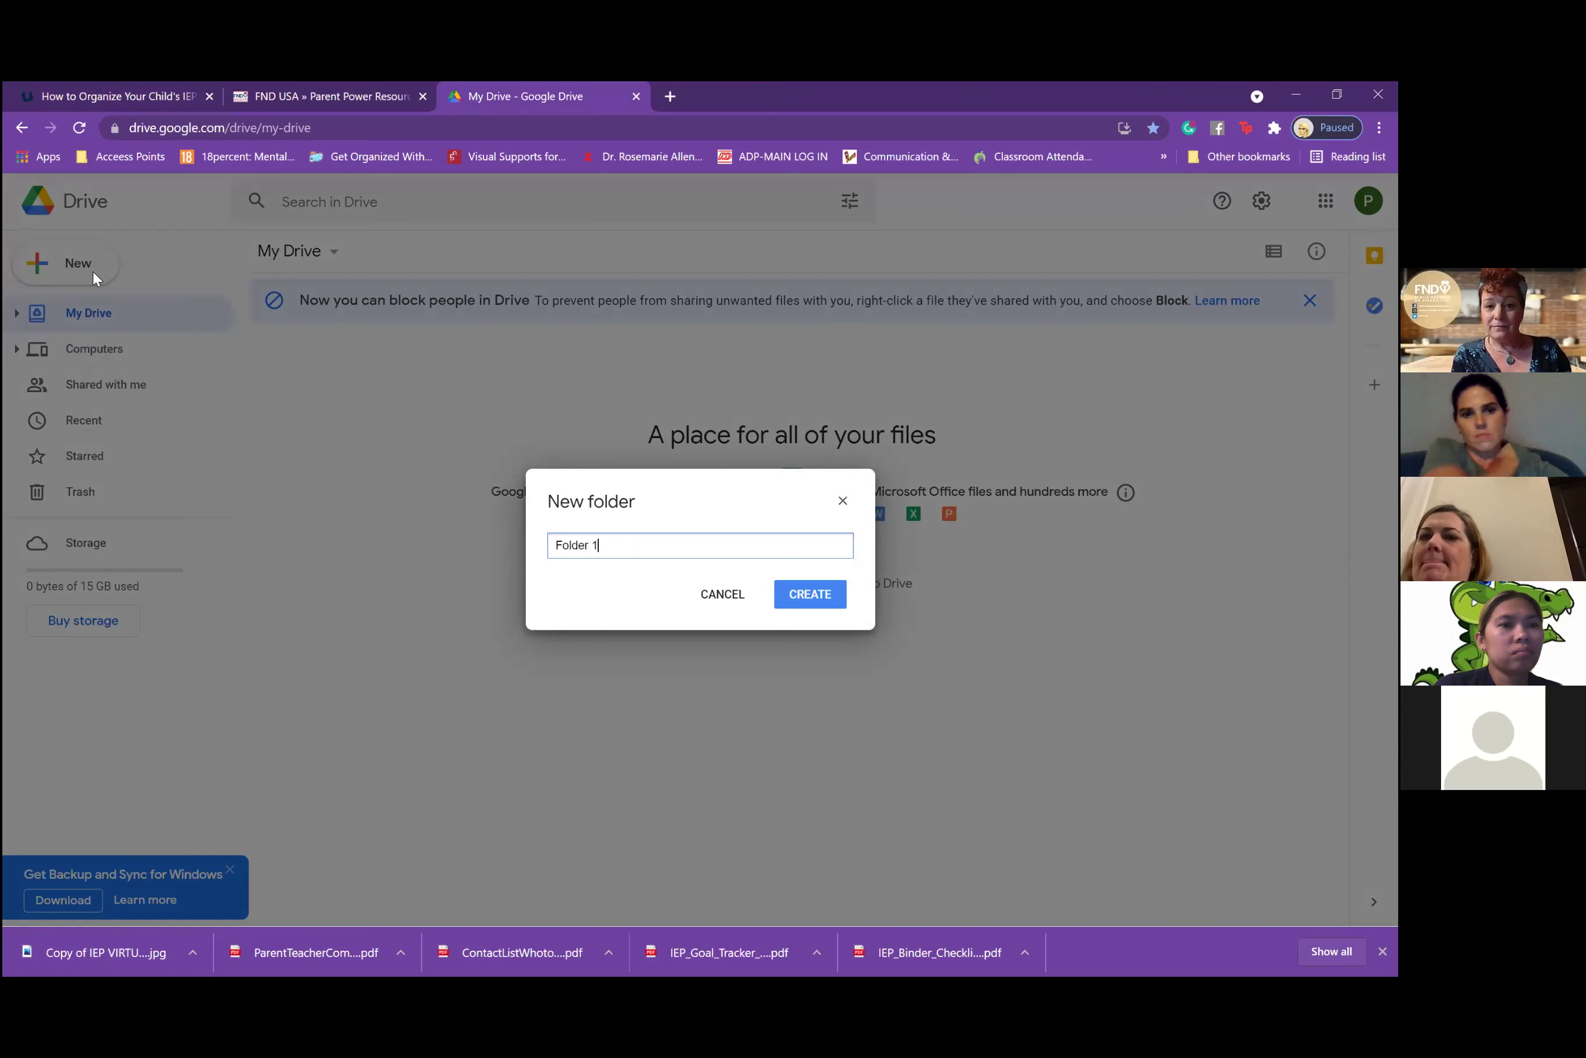
click(802, 586)
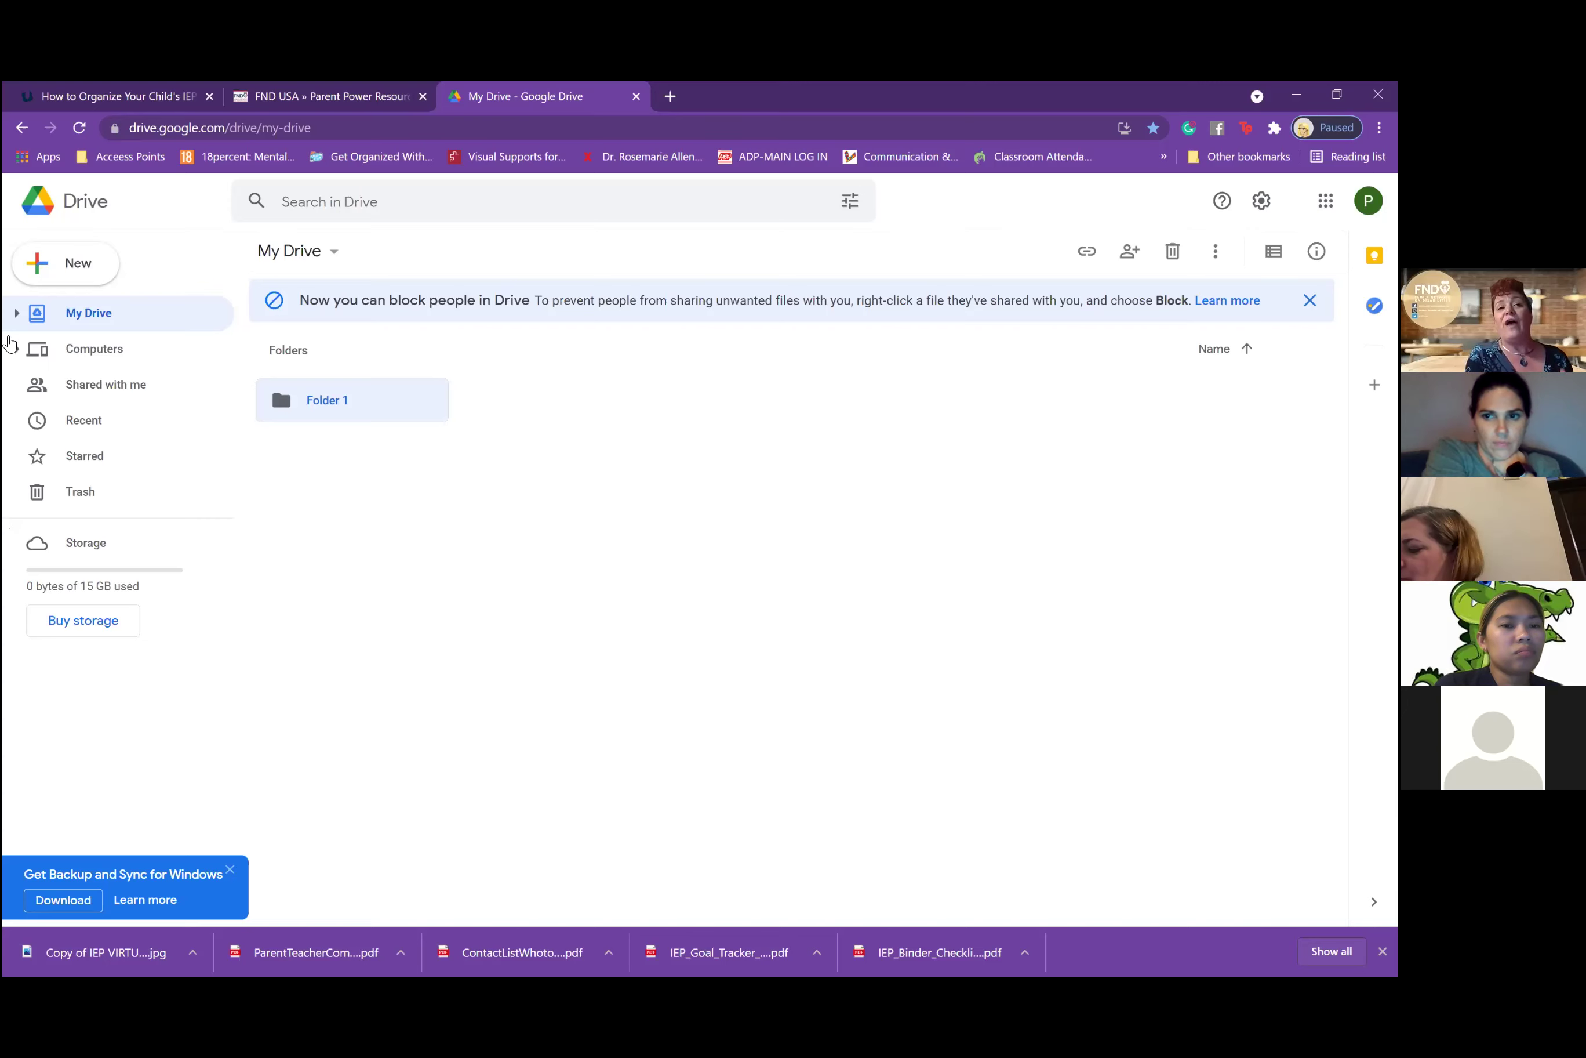
click(120, 103)
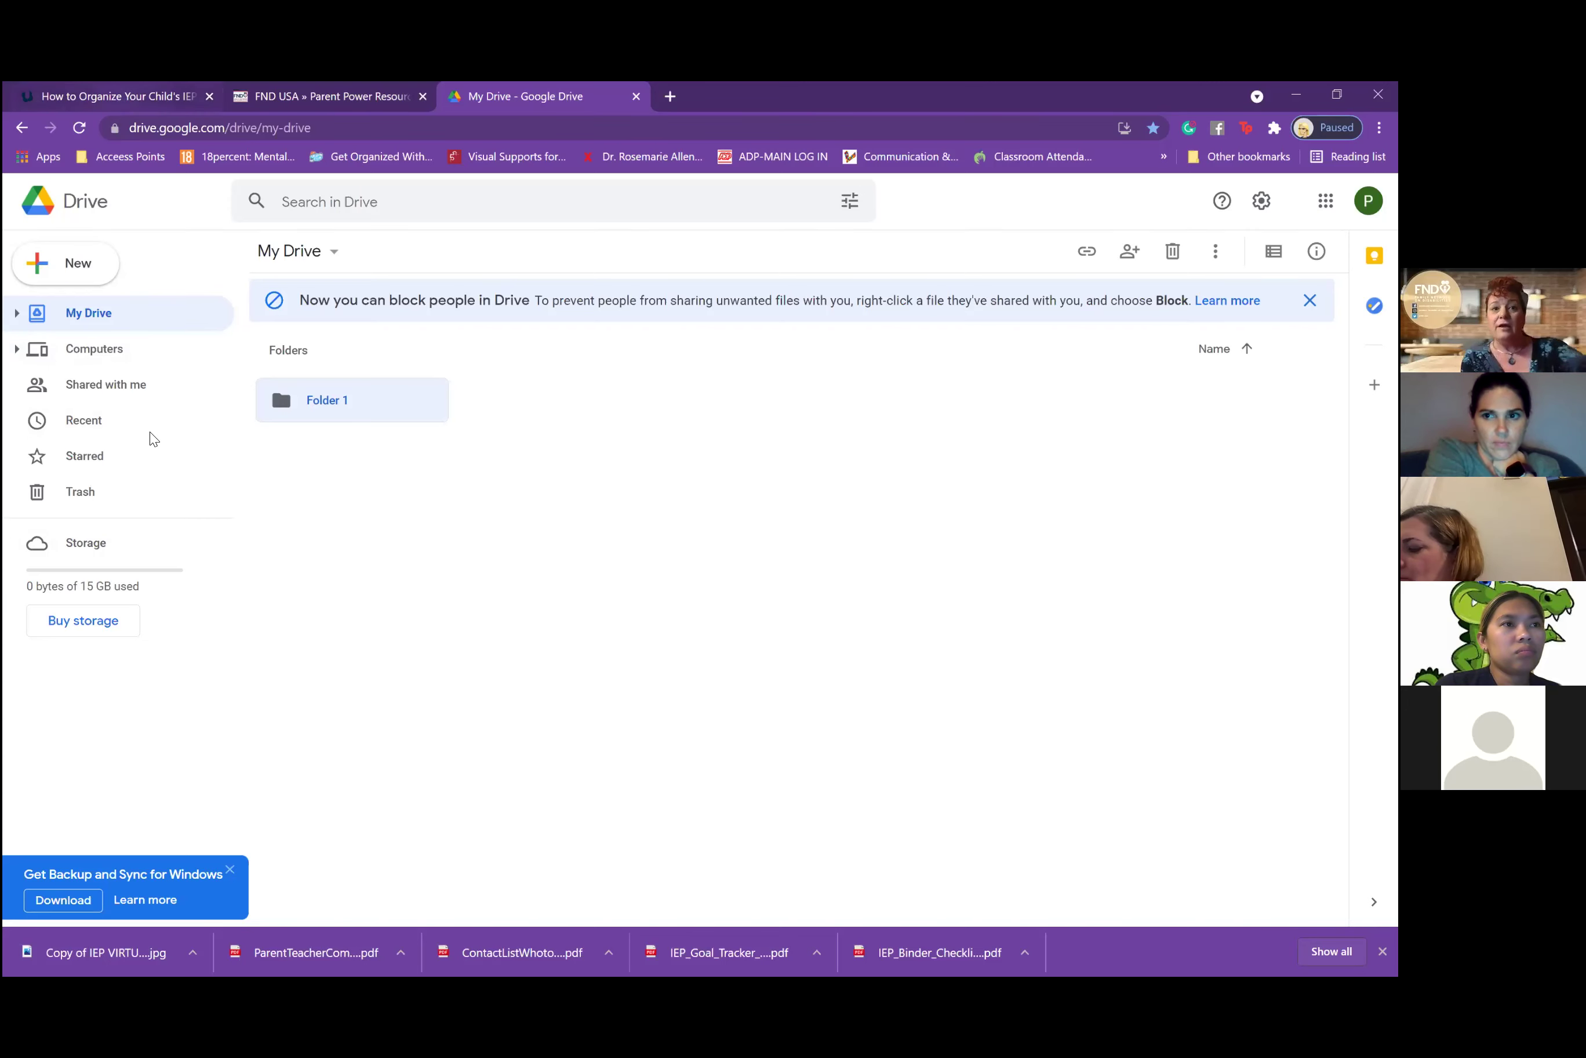
scroll(150, 433, down, 6)
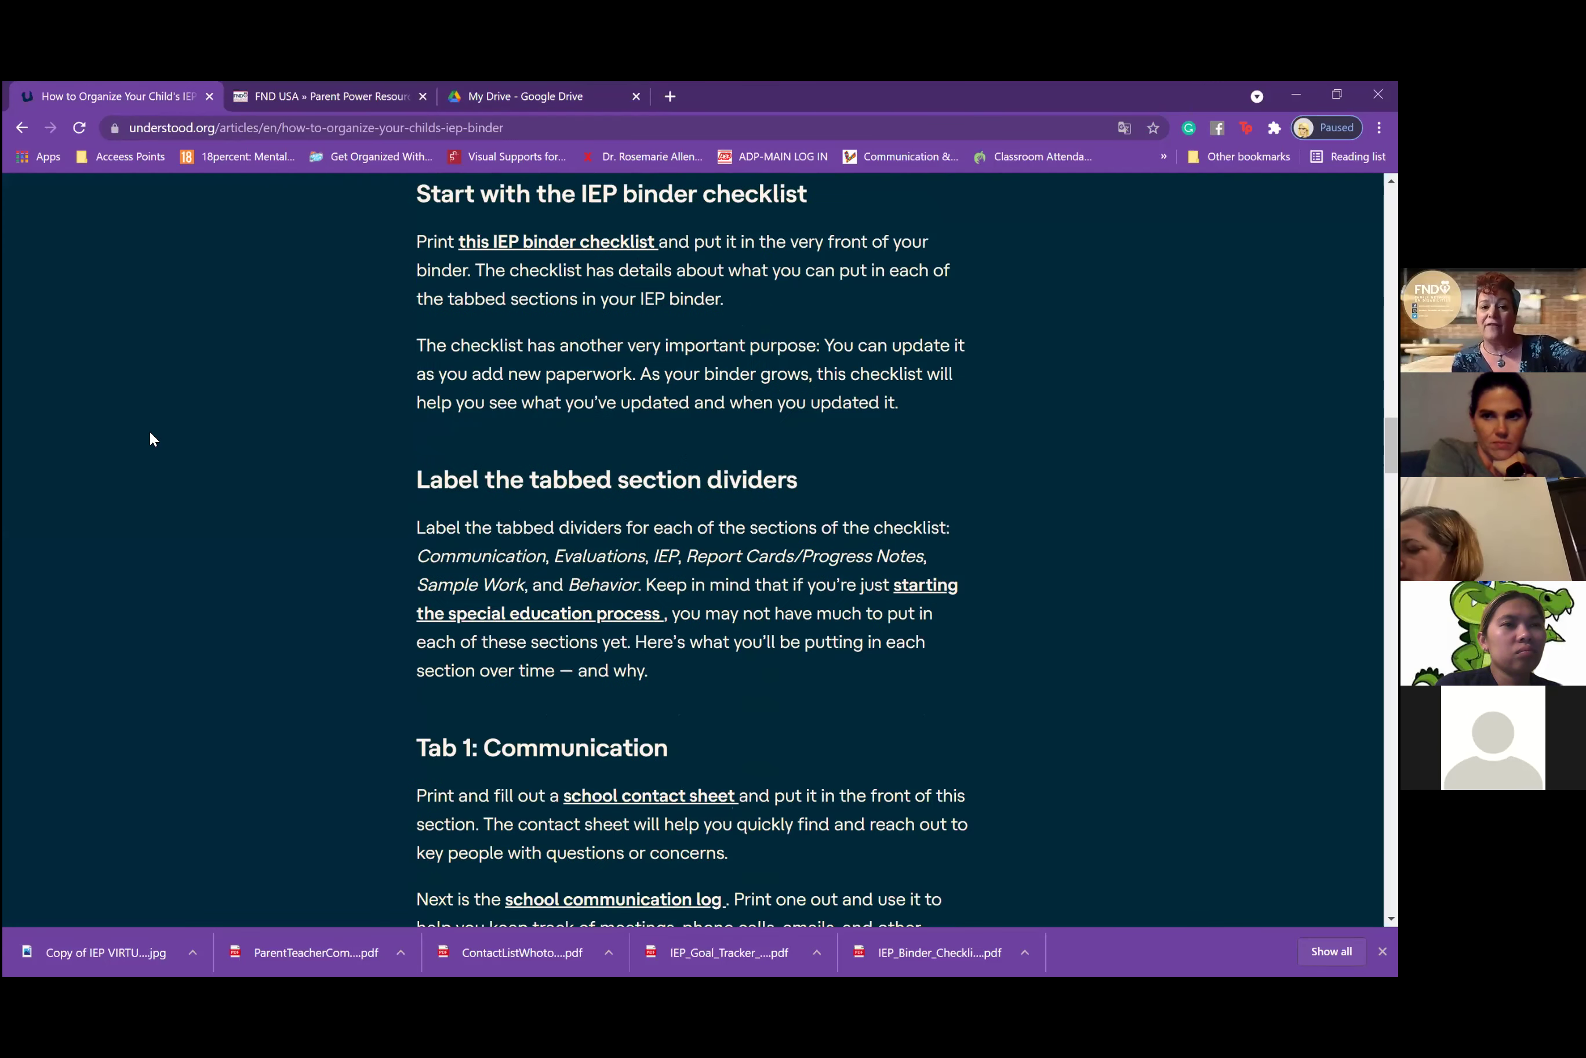
scroll(151, 439, down, 1)
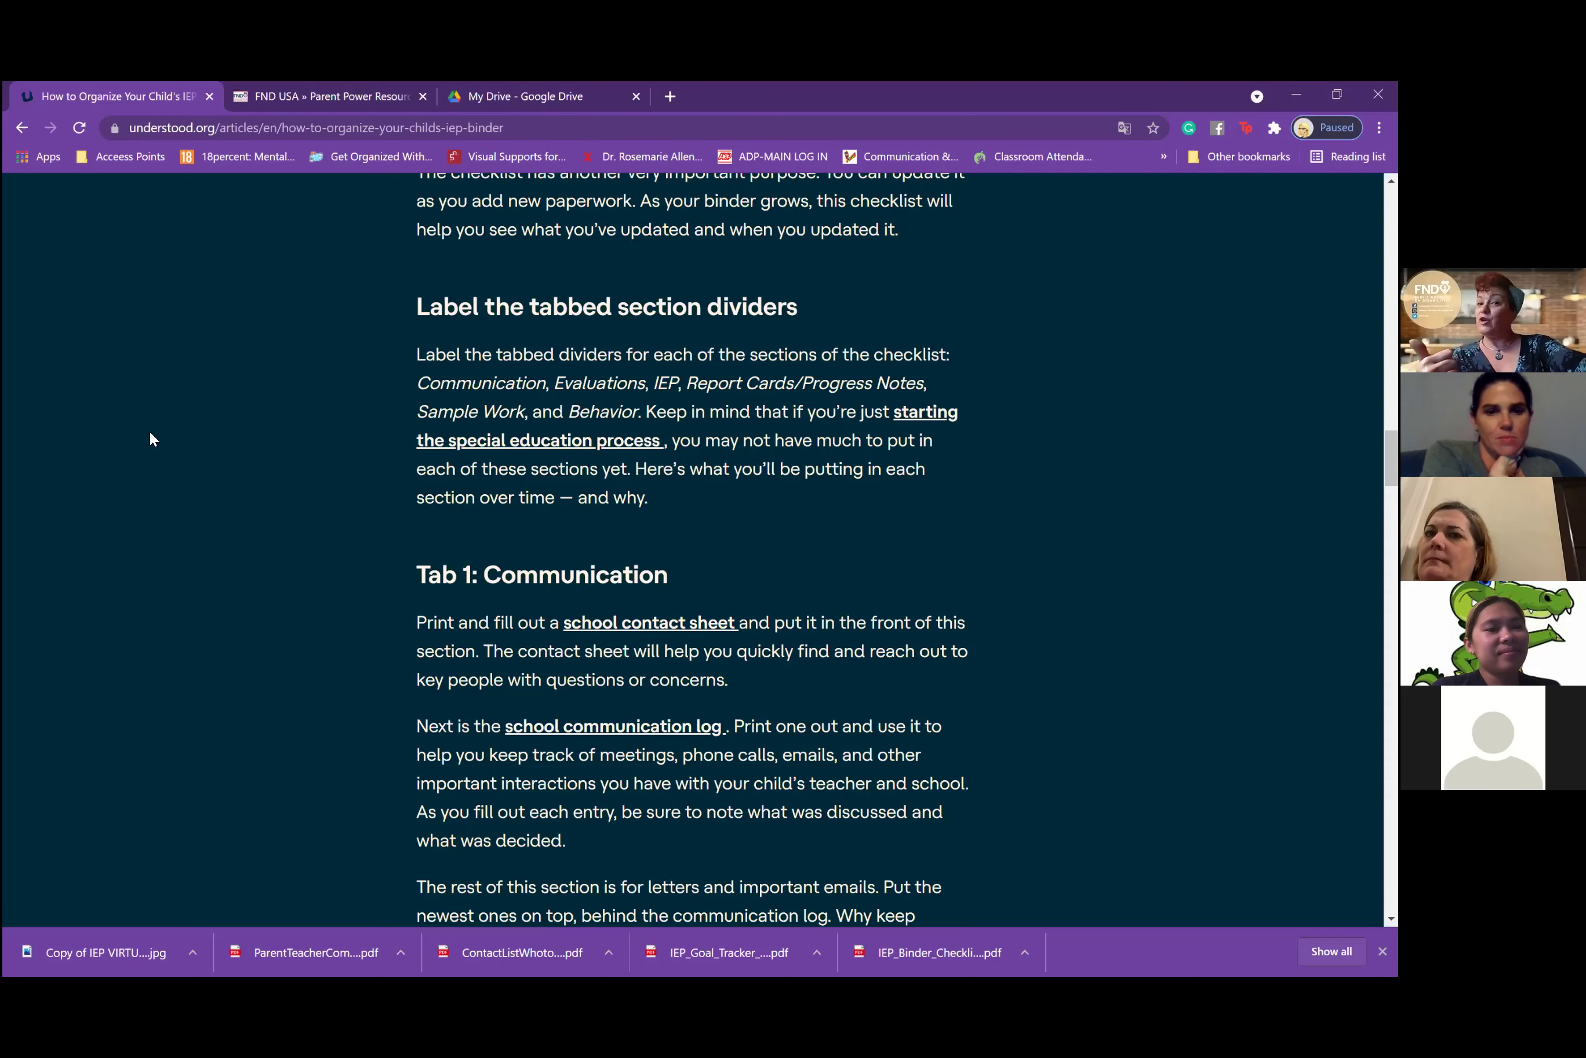
scroll(150, 432, down, 6)
scroll(150, 433, down, 8)
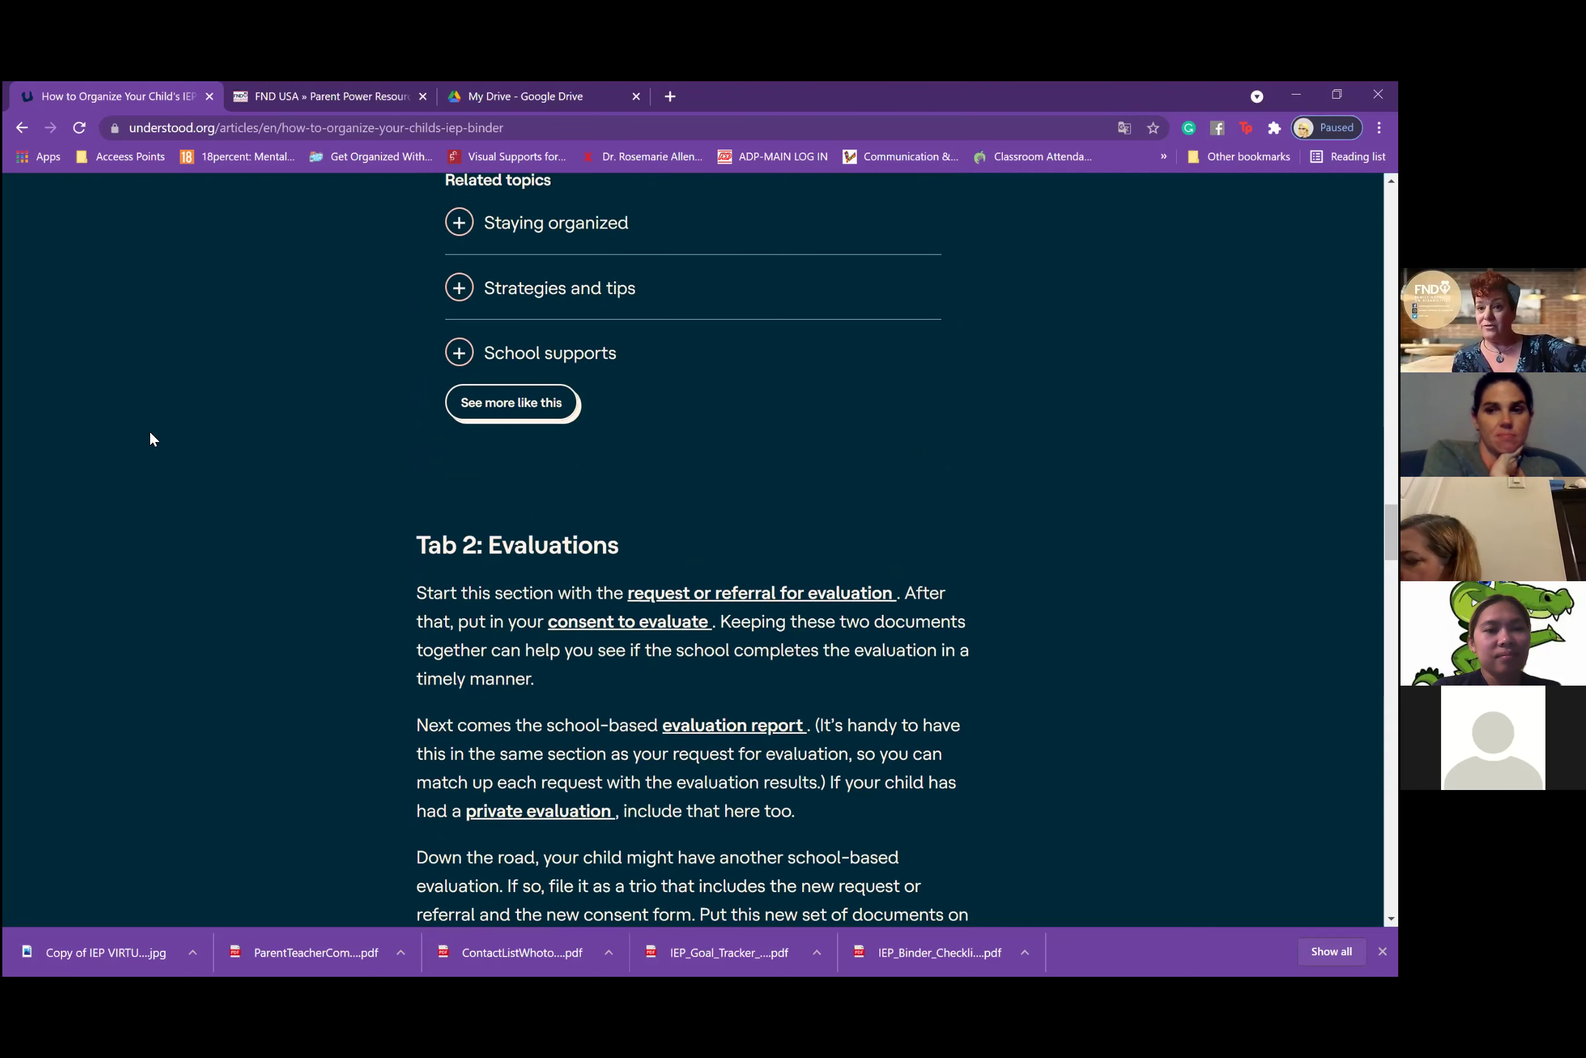
scroll(150, 432, down, 2)
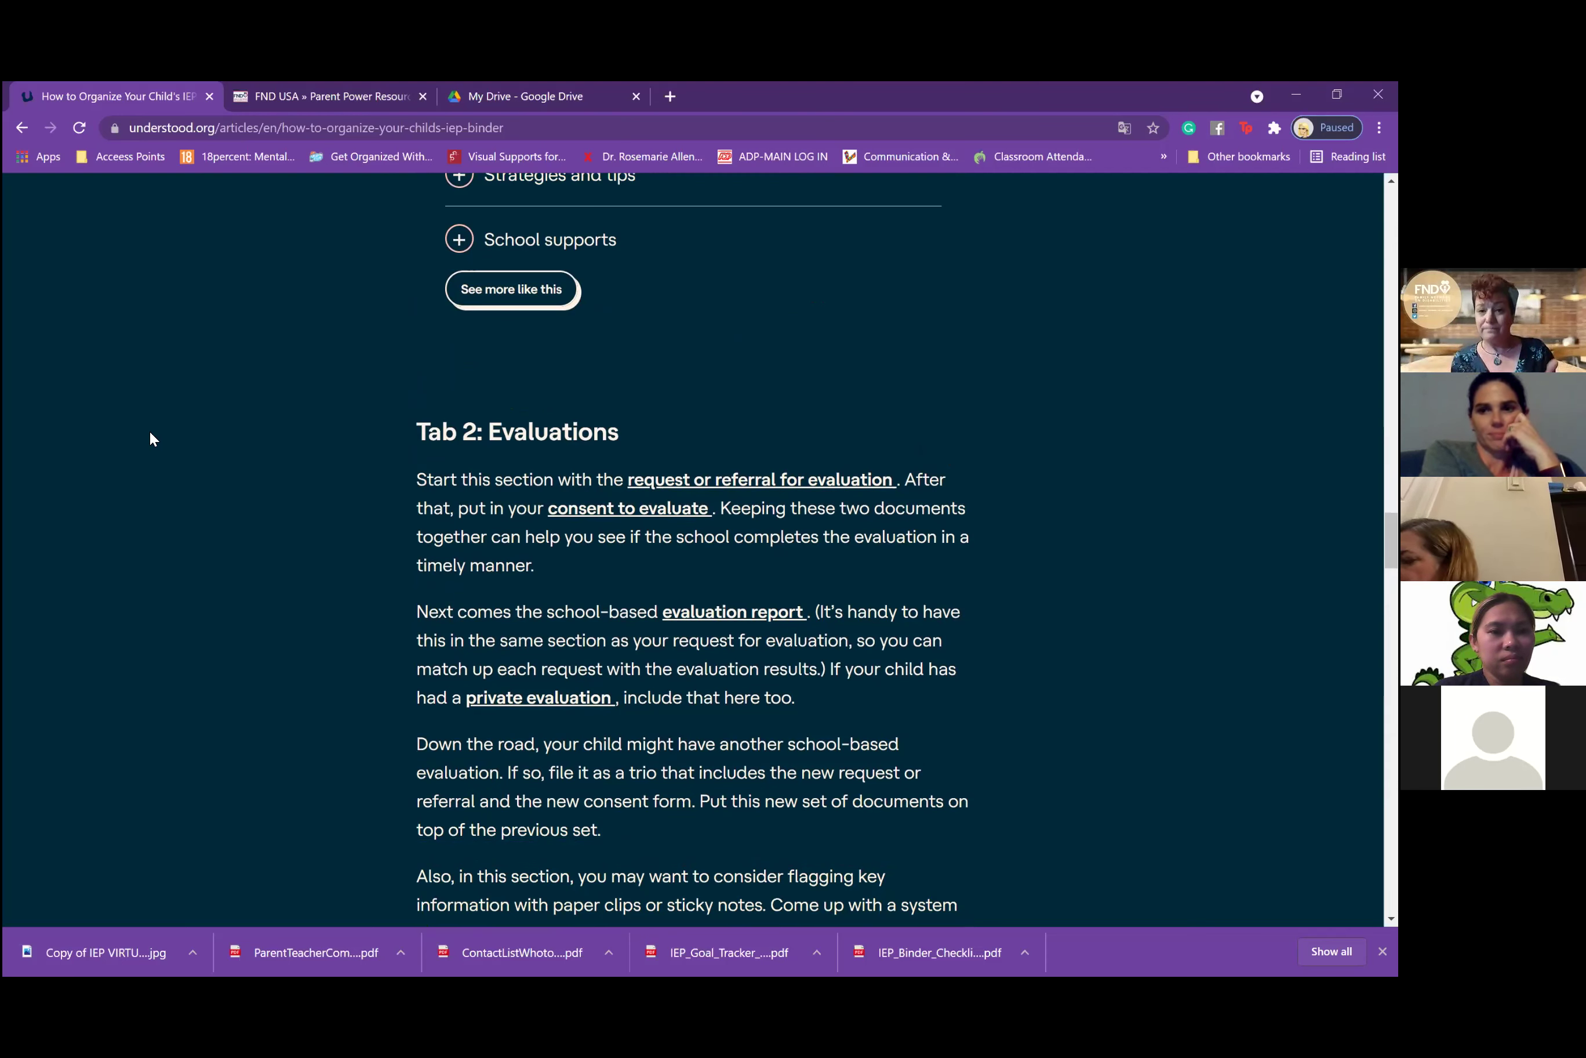
scroll(150, 436, down, 5)
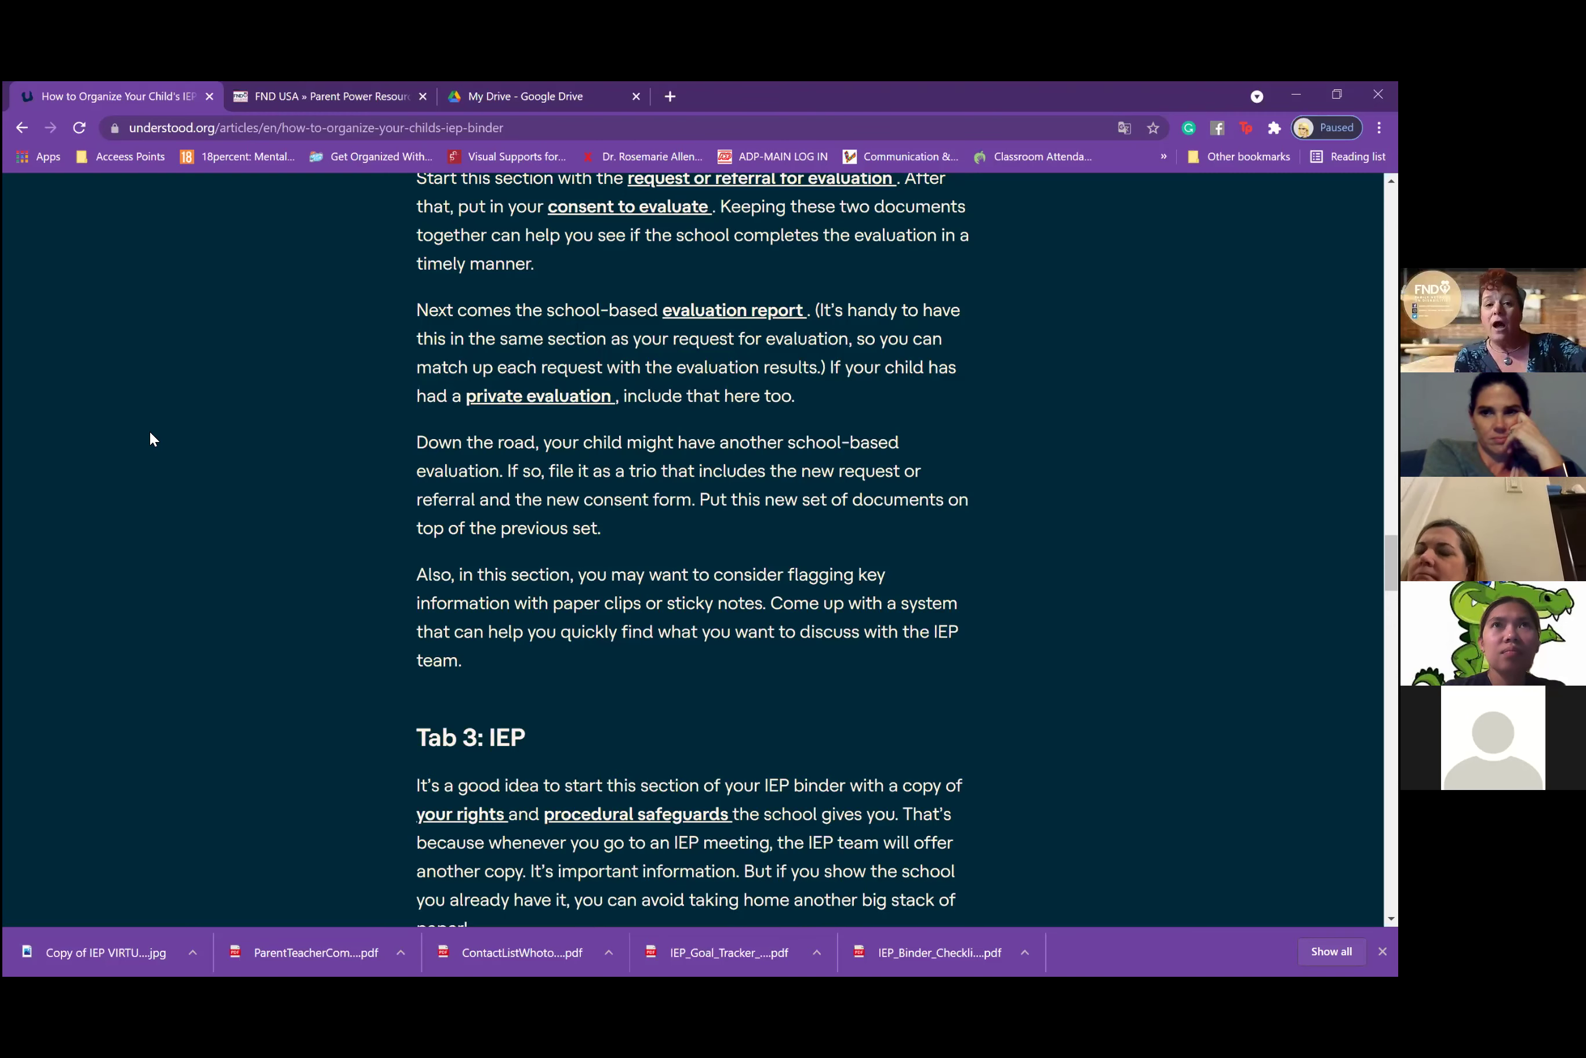
scroll(150, 433, down, 2)
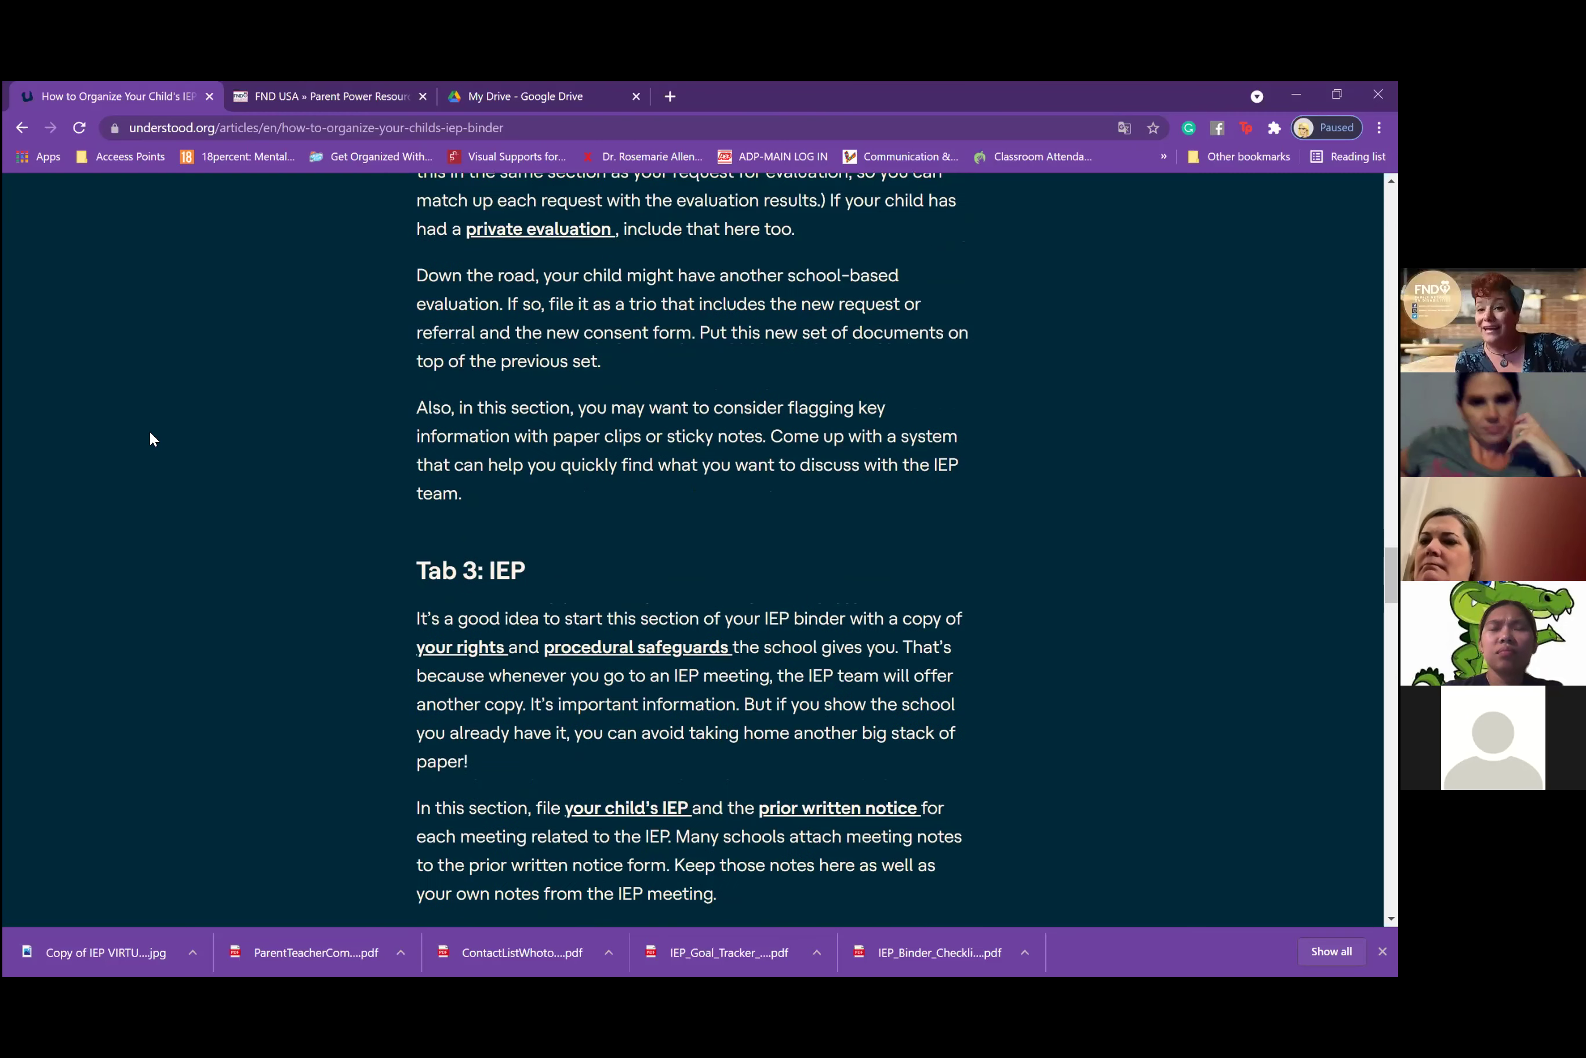
scroll(150, 437, down, 2)
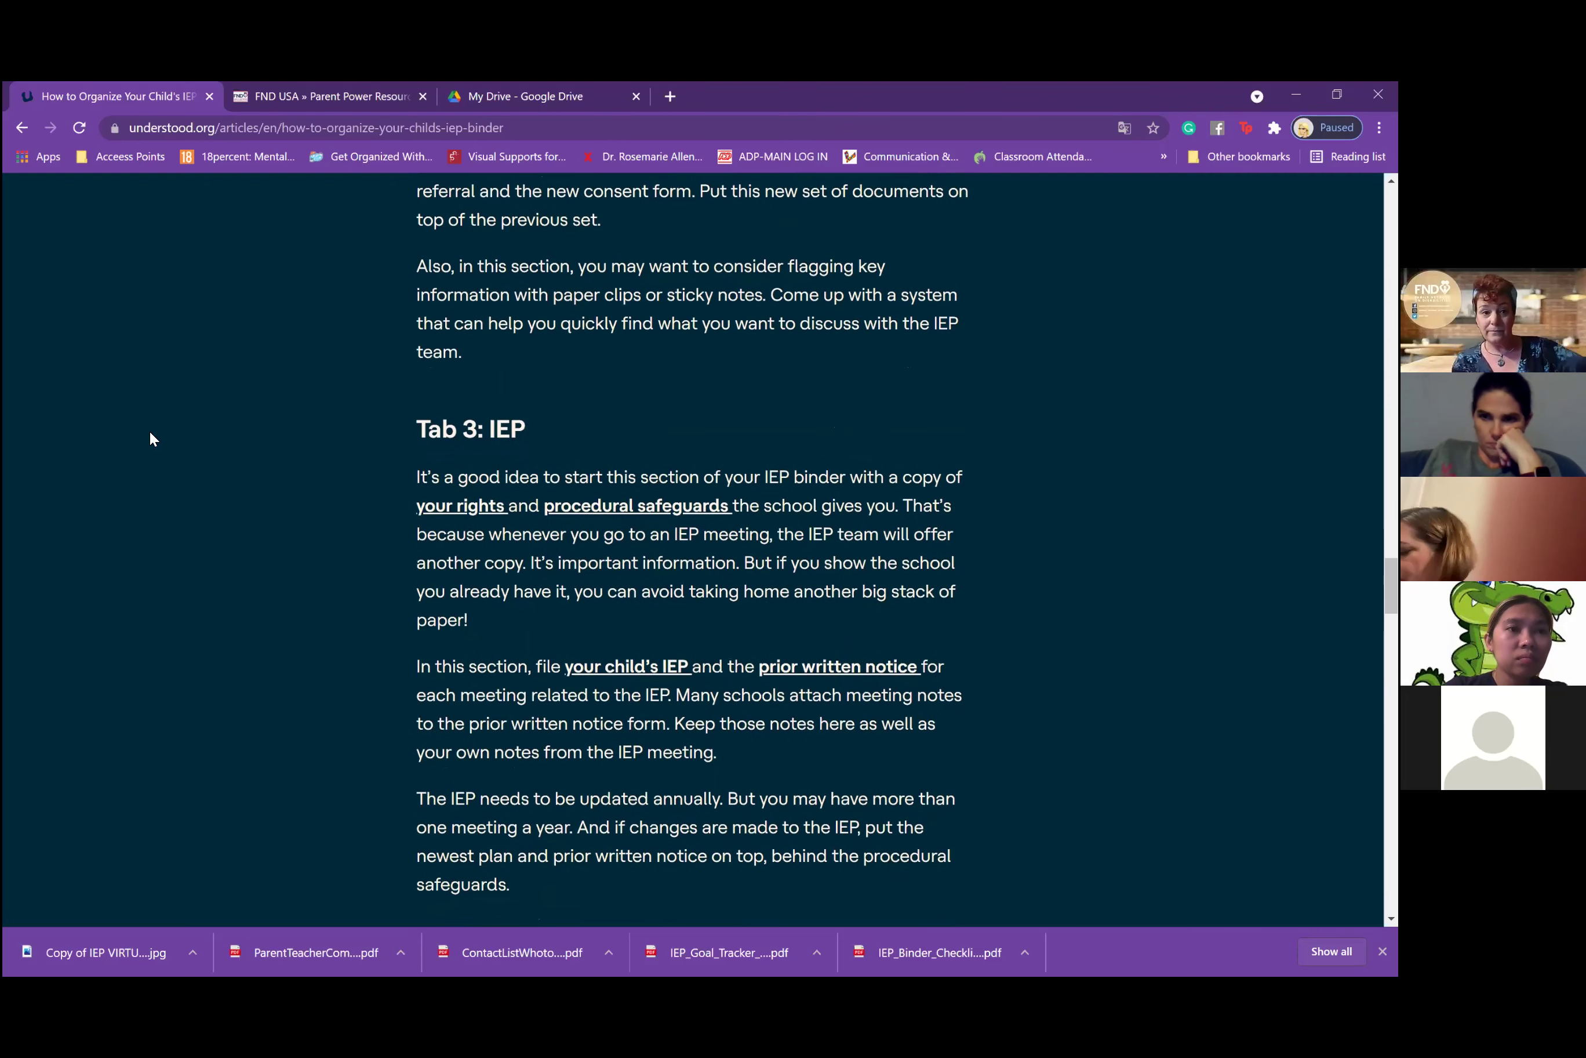
scroll(150, 437, down, 3)
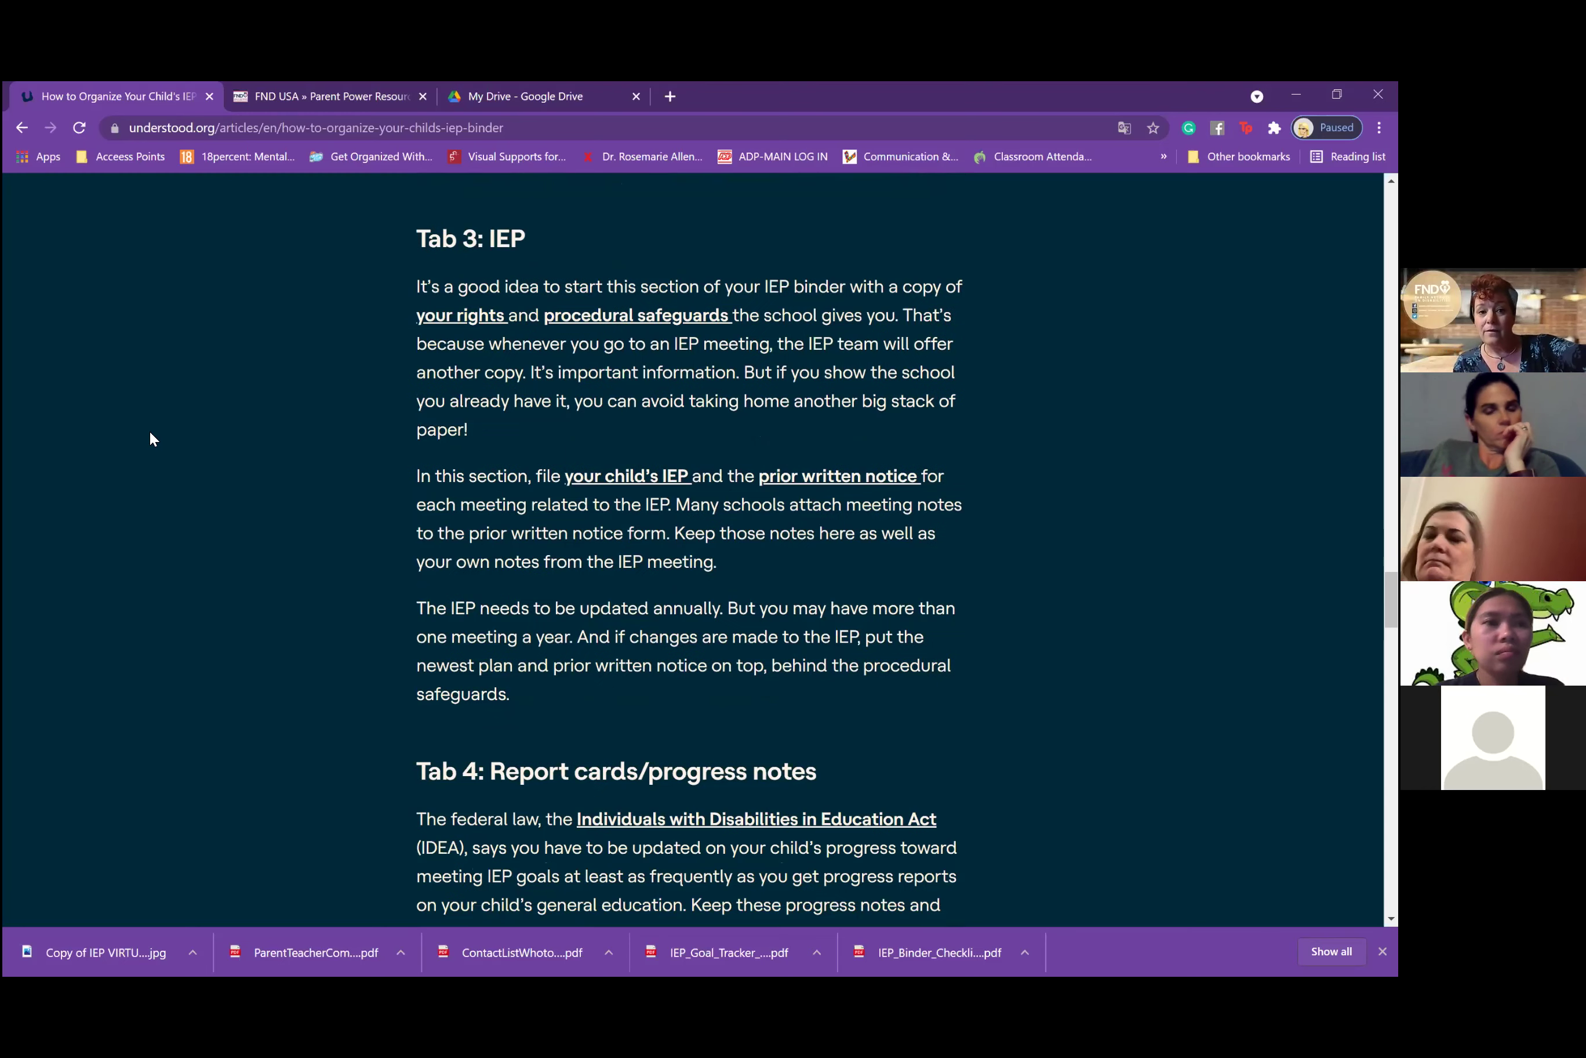
scroll(150, 434, down, 6)
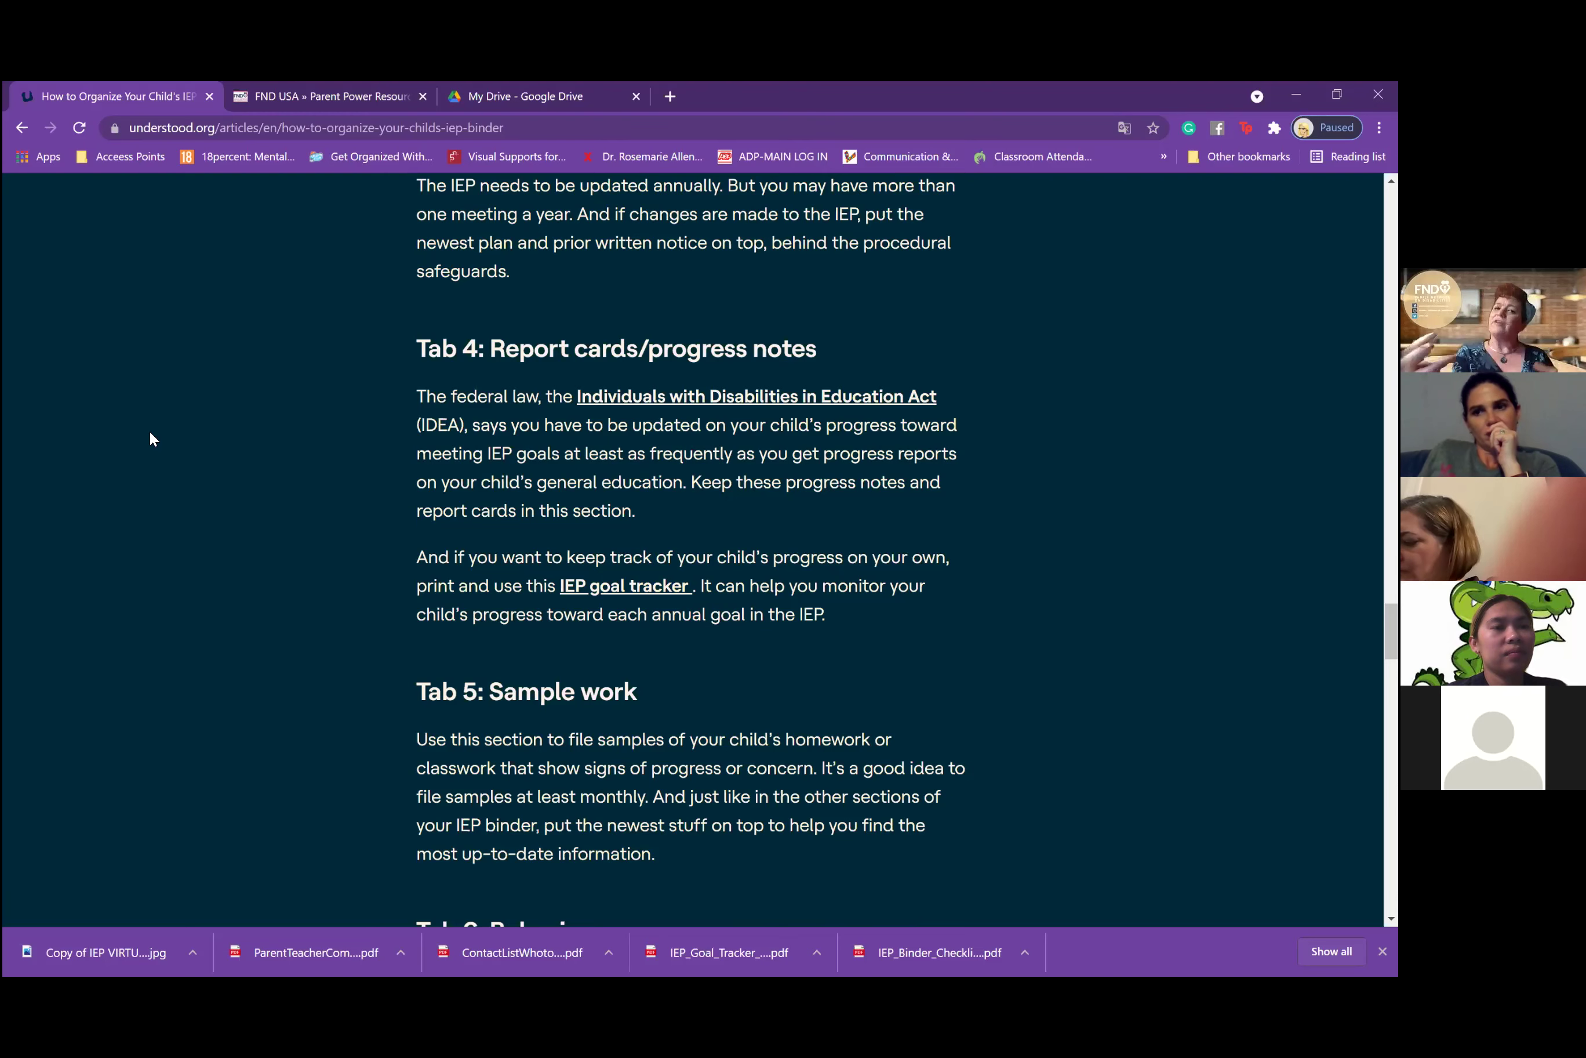
scroll(150, 438, down, 2)
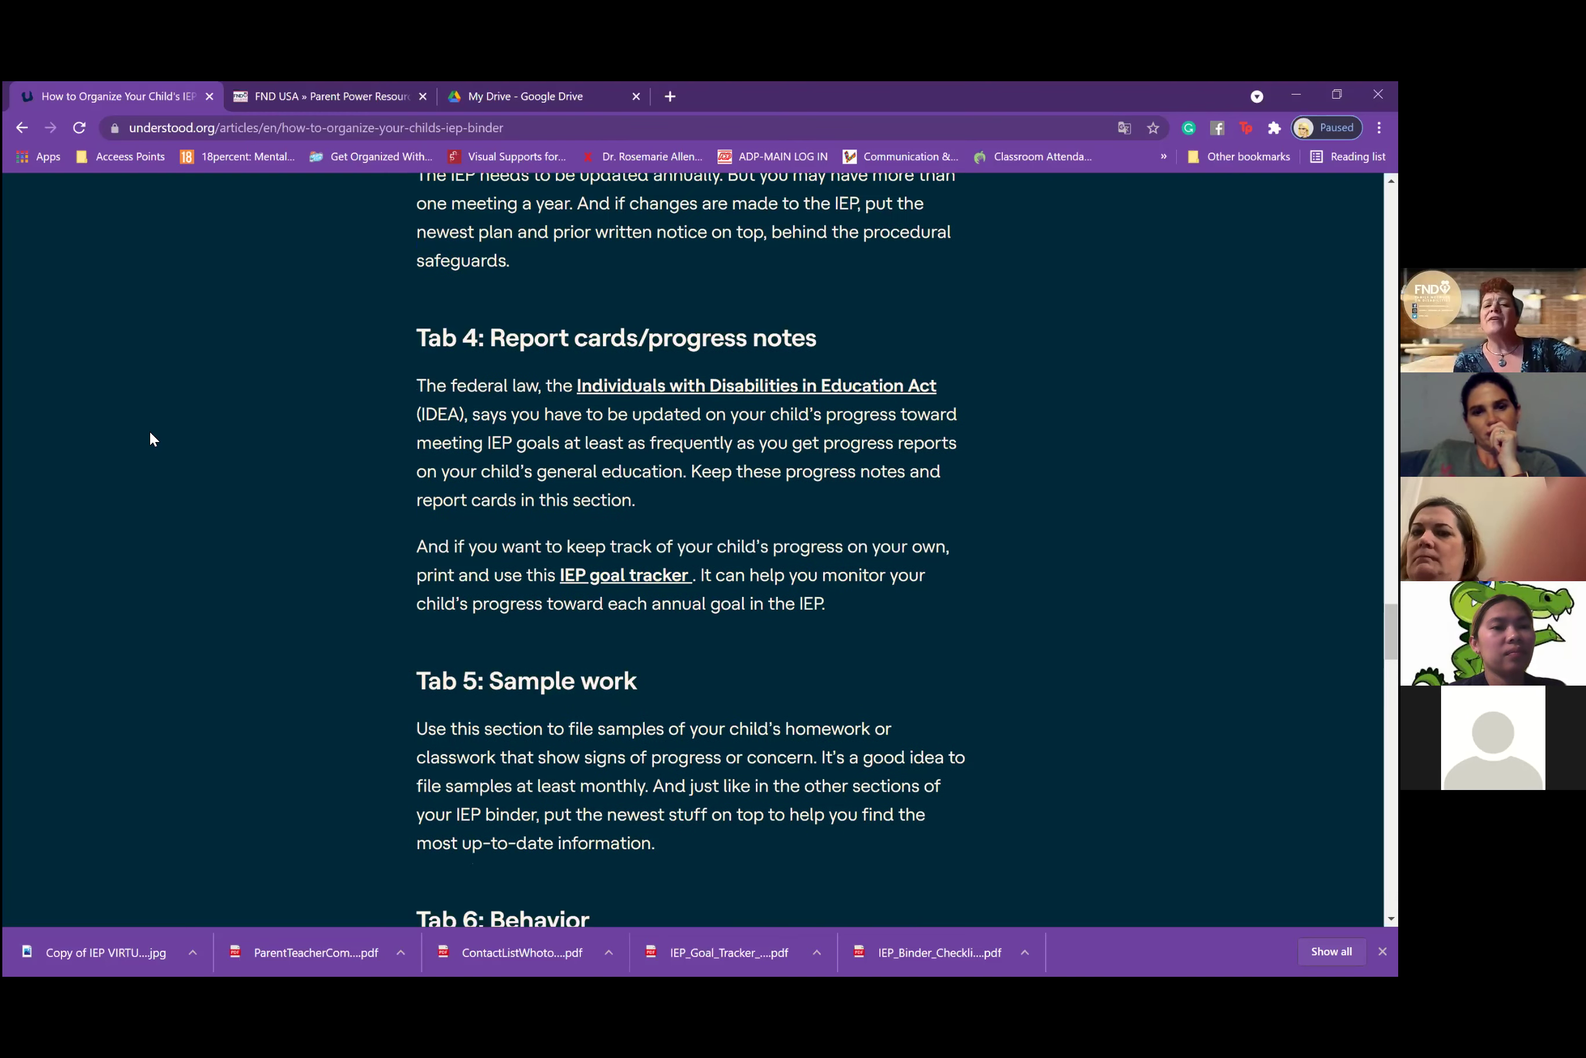
scroll(151, 438, down, 2)
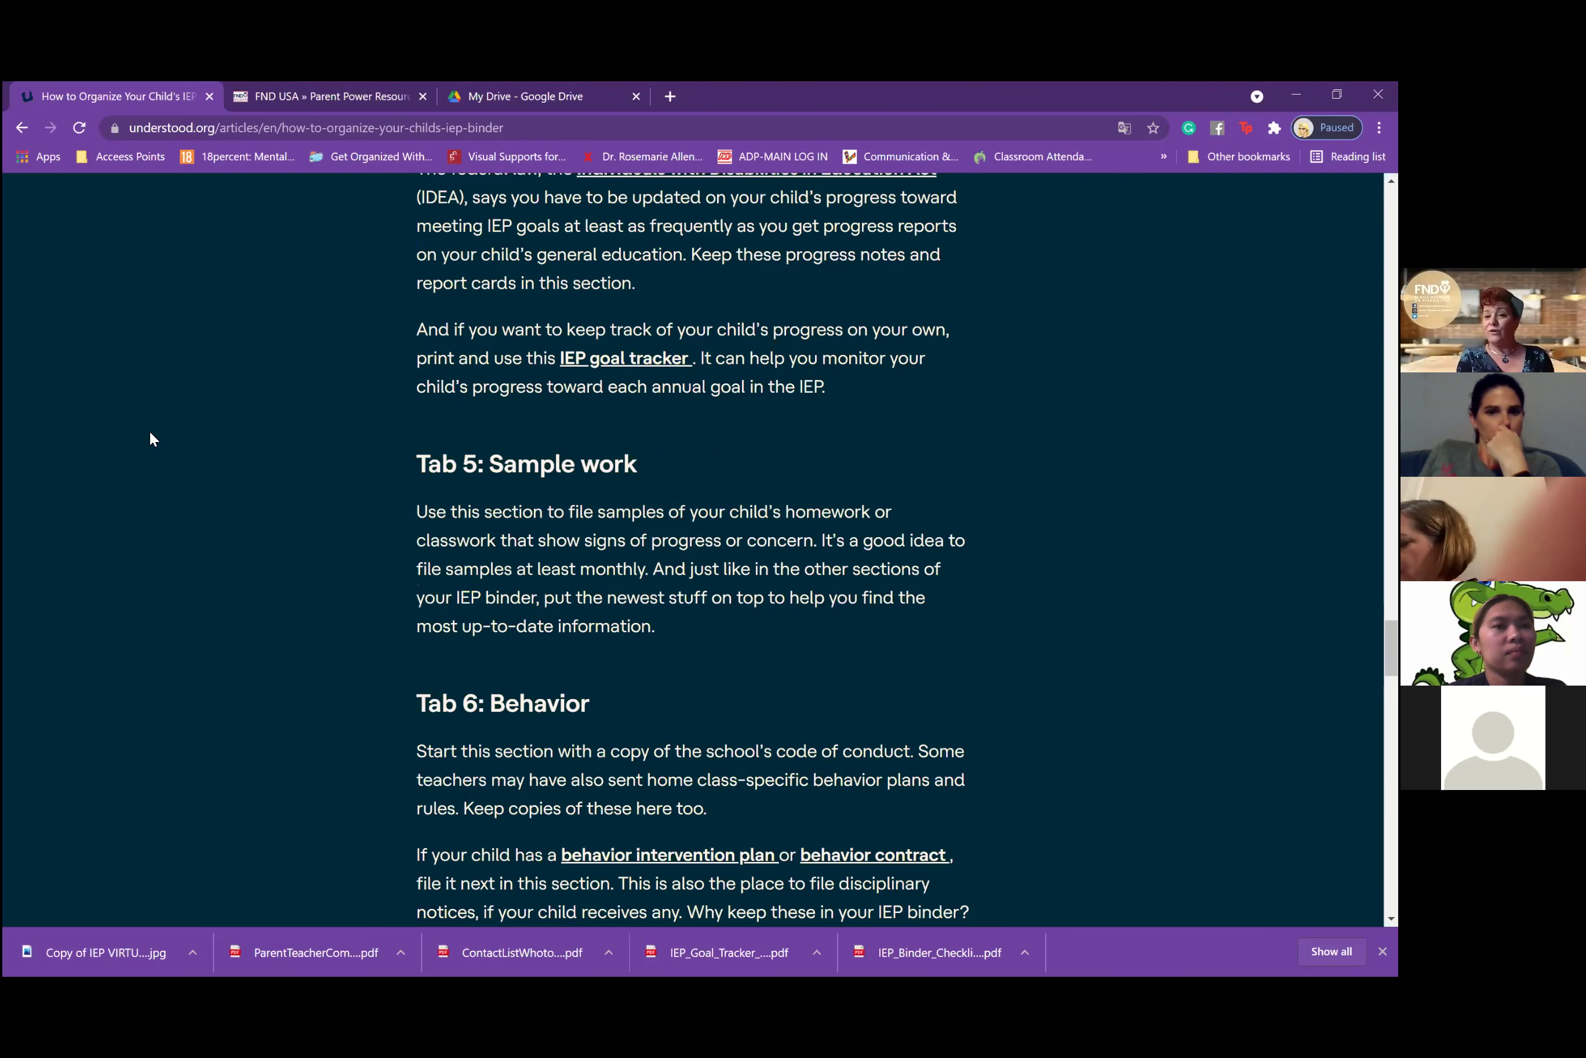
scroll(150, 438, down, 1)
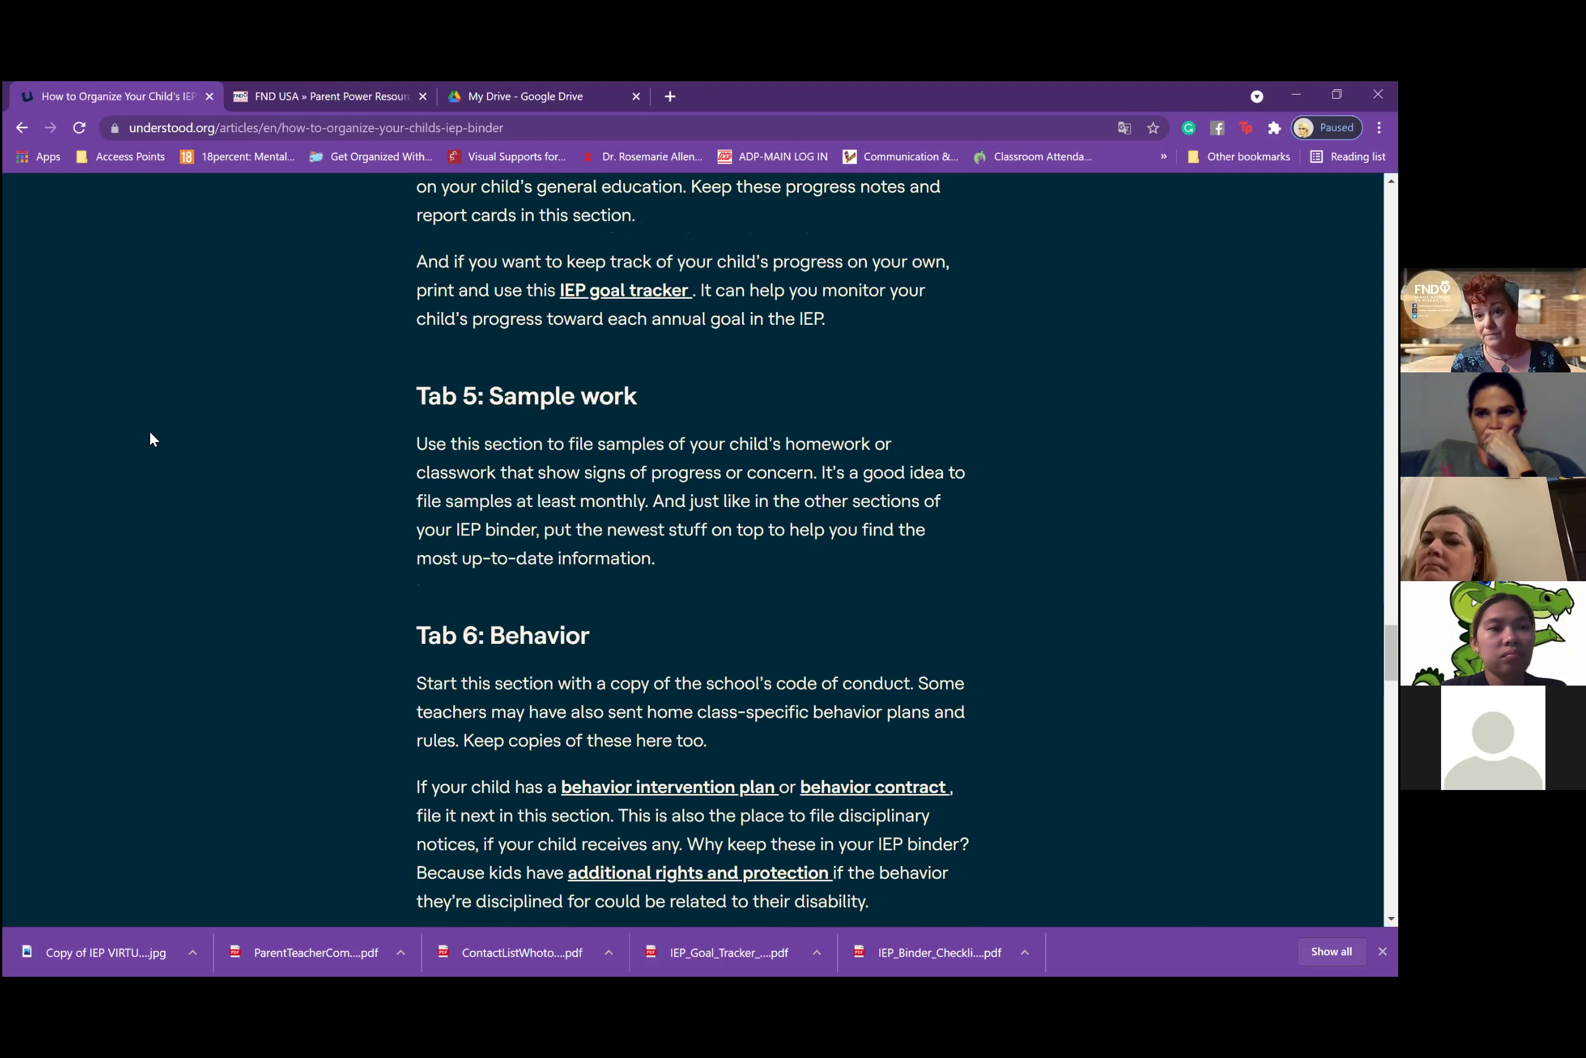
scroll(151, 433, down, 1)
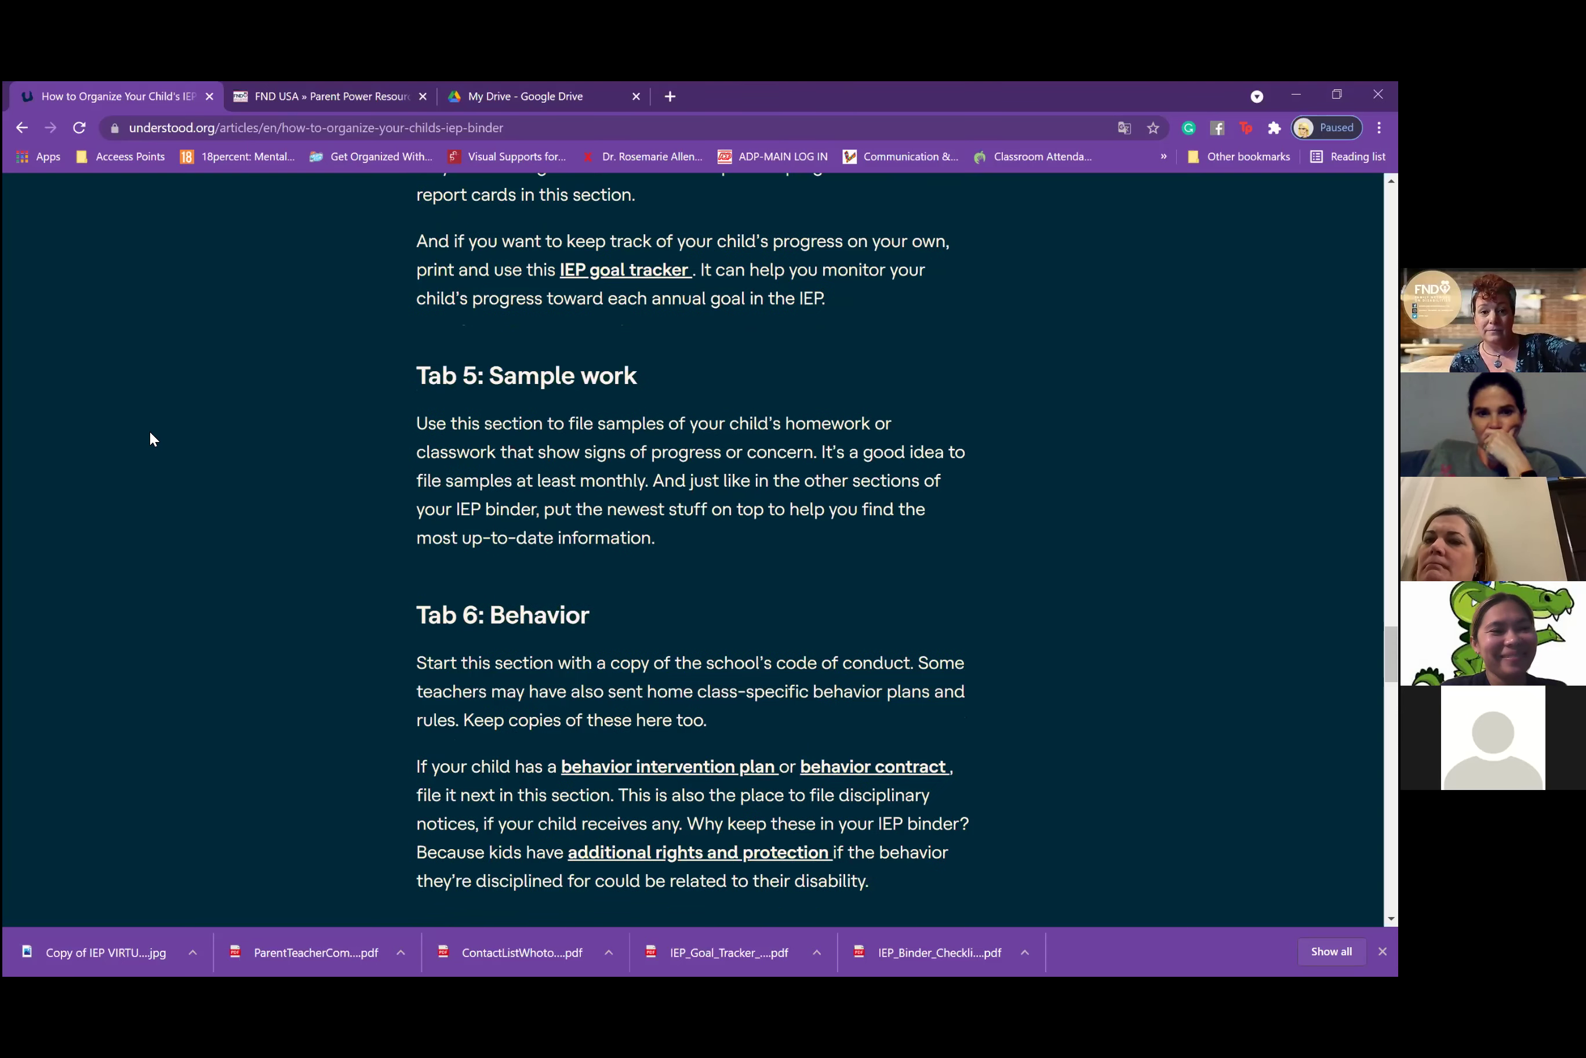
scroll(150, 437, down, 3)
scroll(150, 437, down, 5)
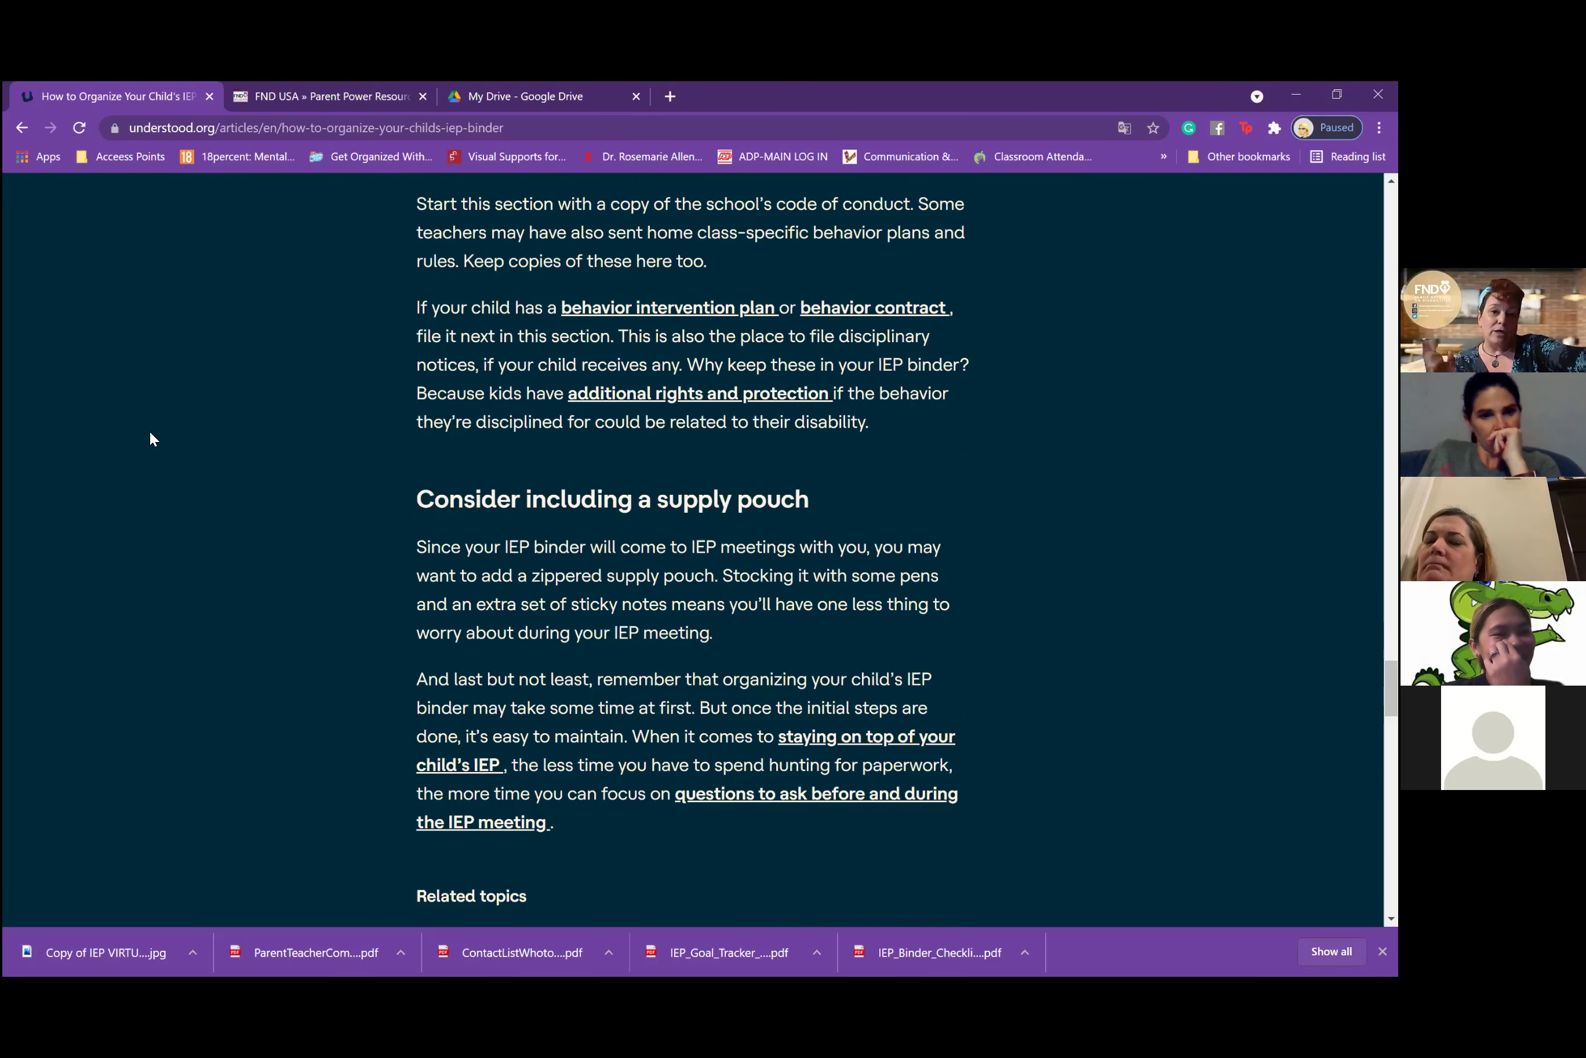
scroll(150, 437, up, 1)
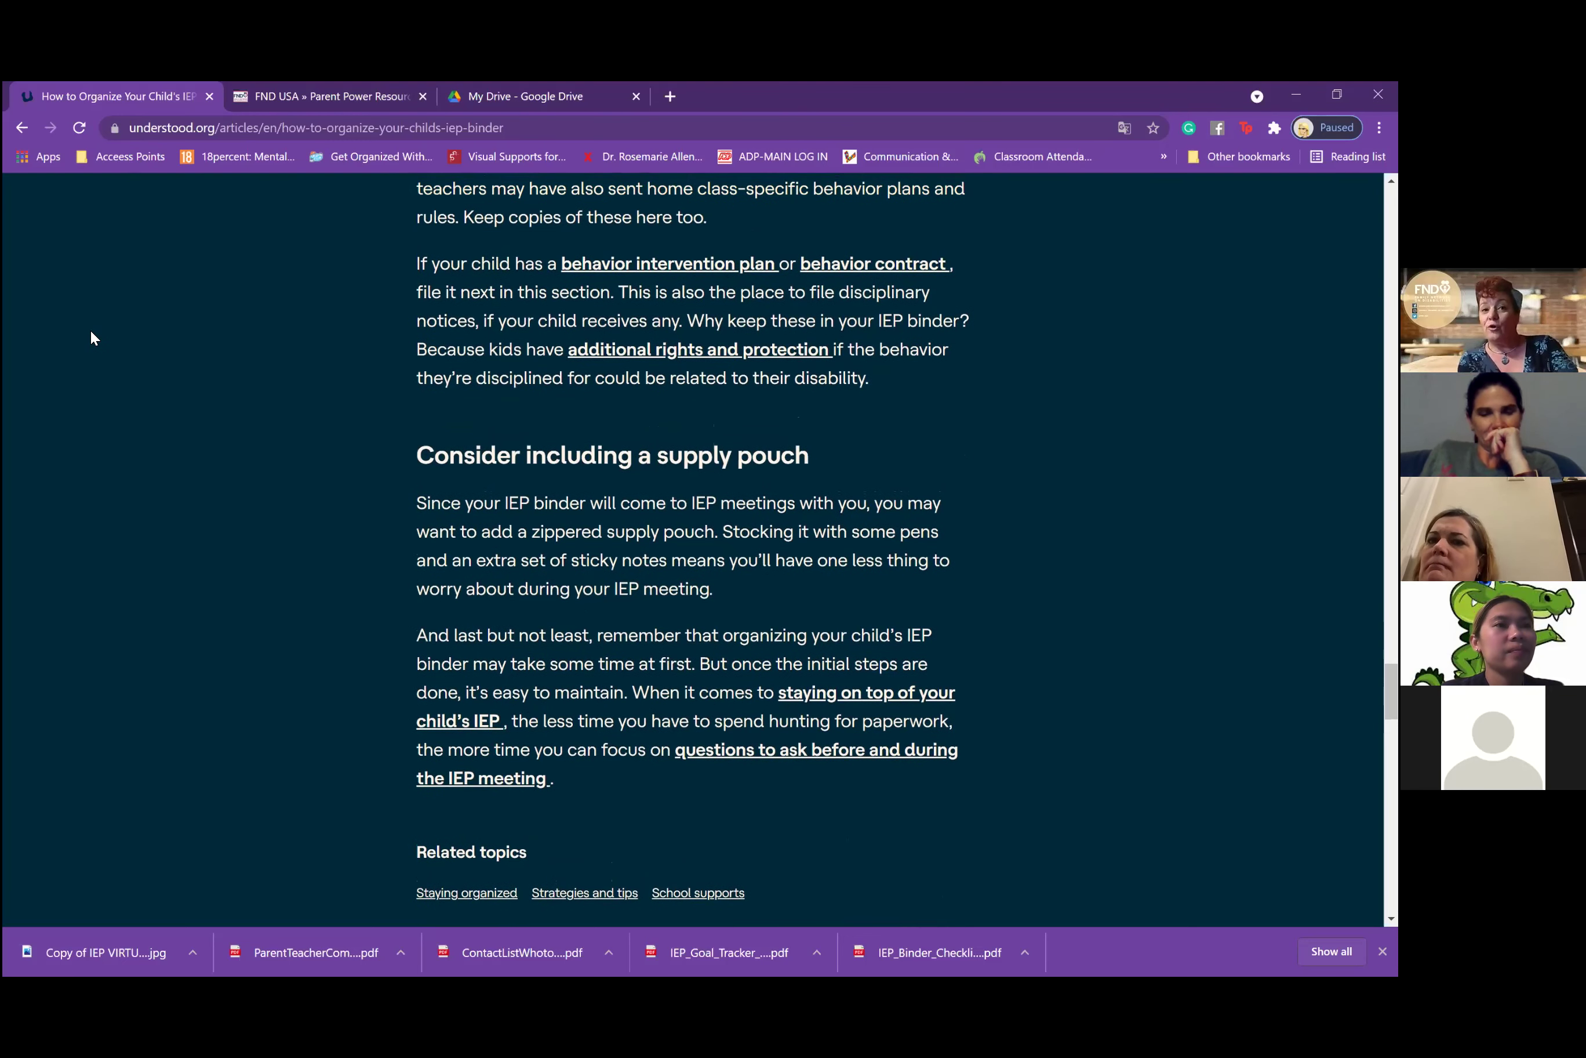
scroll(93, 337, up, 3)
scroll(93, 337, up, 7)
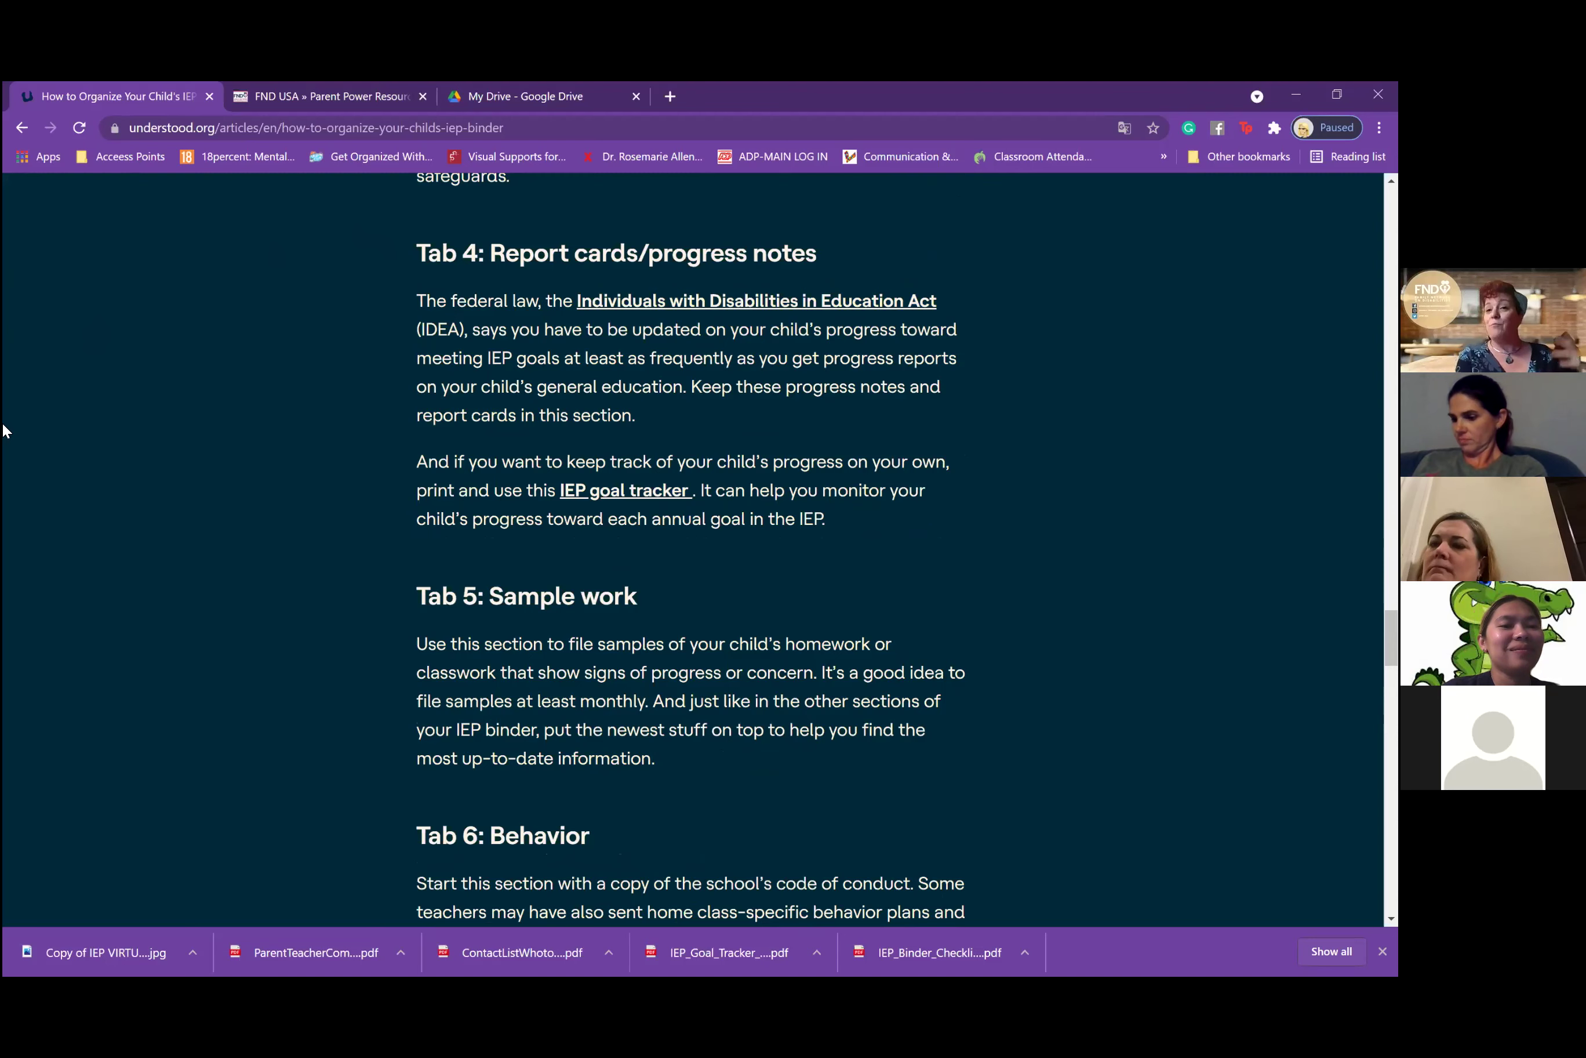
Change Folder 1's color to red.
click(497, 96)
right_click(382, 406)
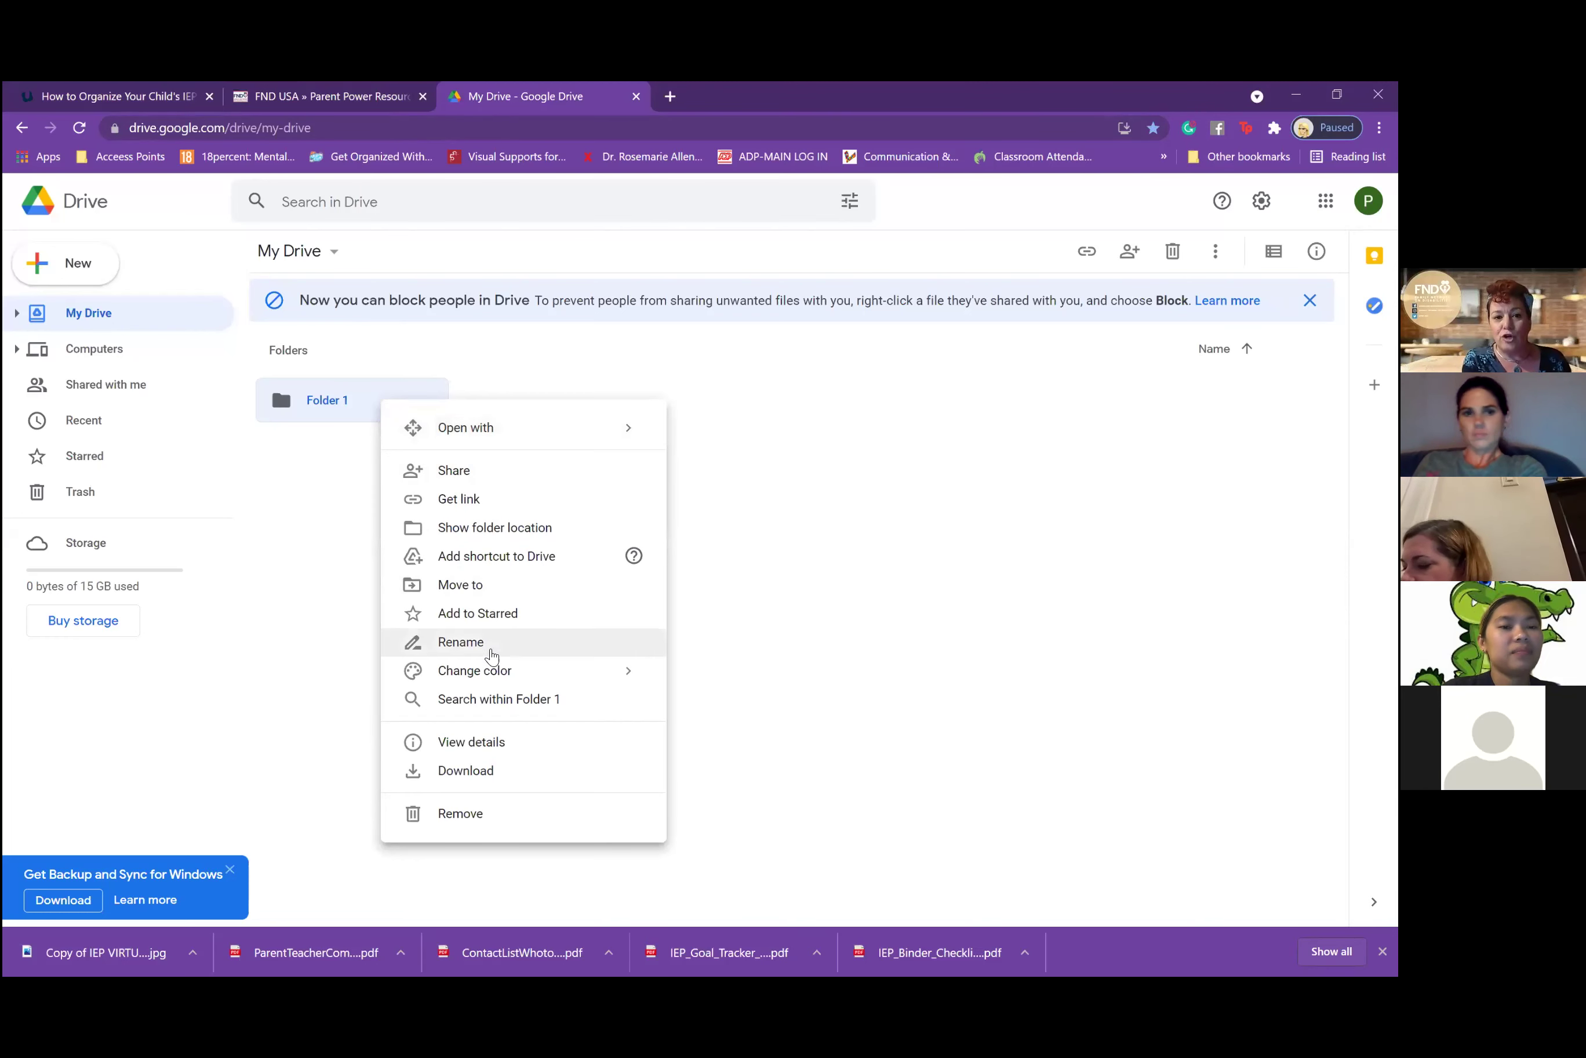
mouse_move(478, 676)
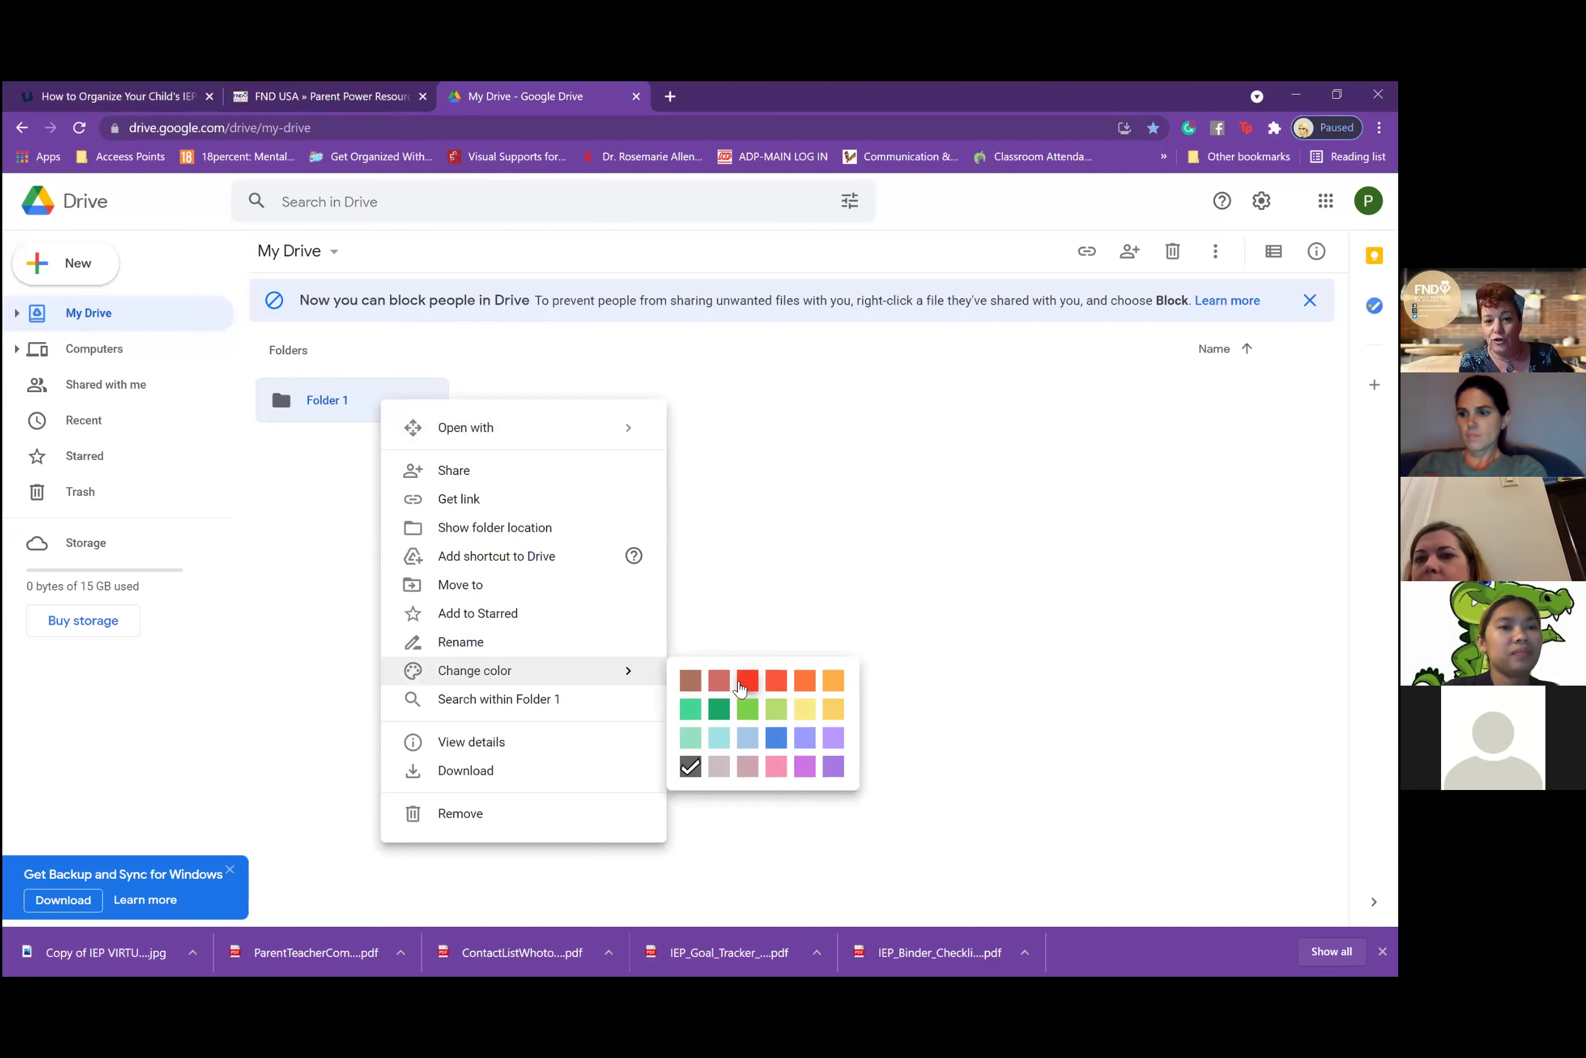
click(747, 682)
View Folder 1's sharing link, still restricted, and close the Get link dialog.
right_click(417, 391)
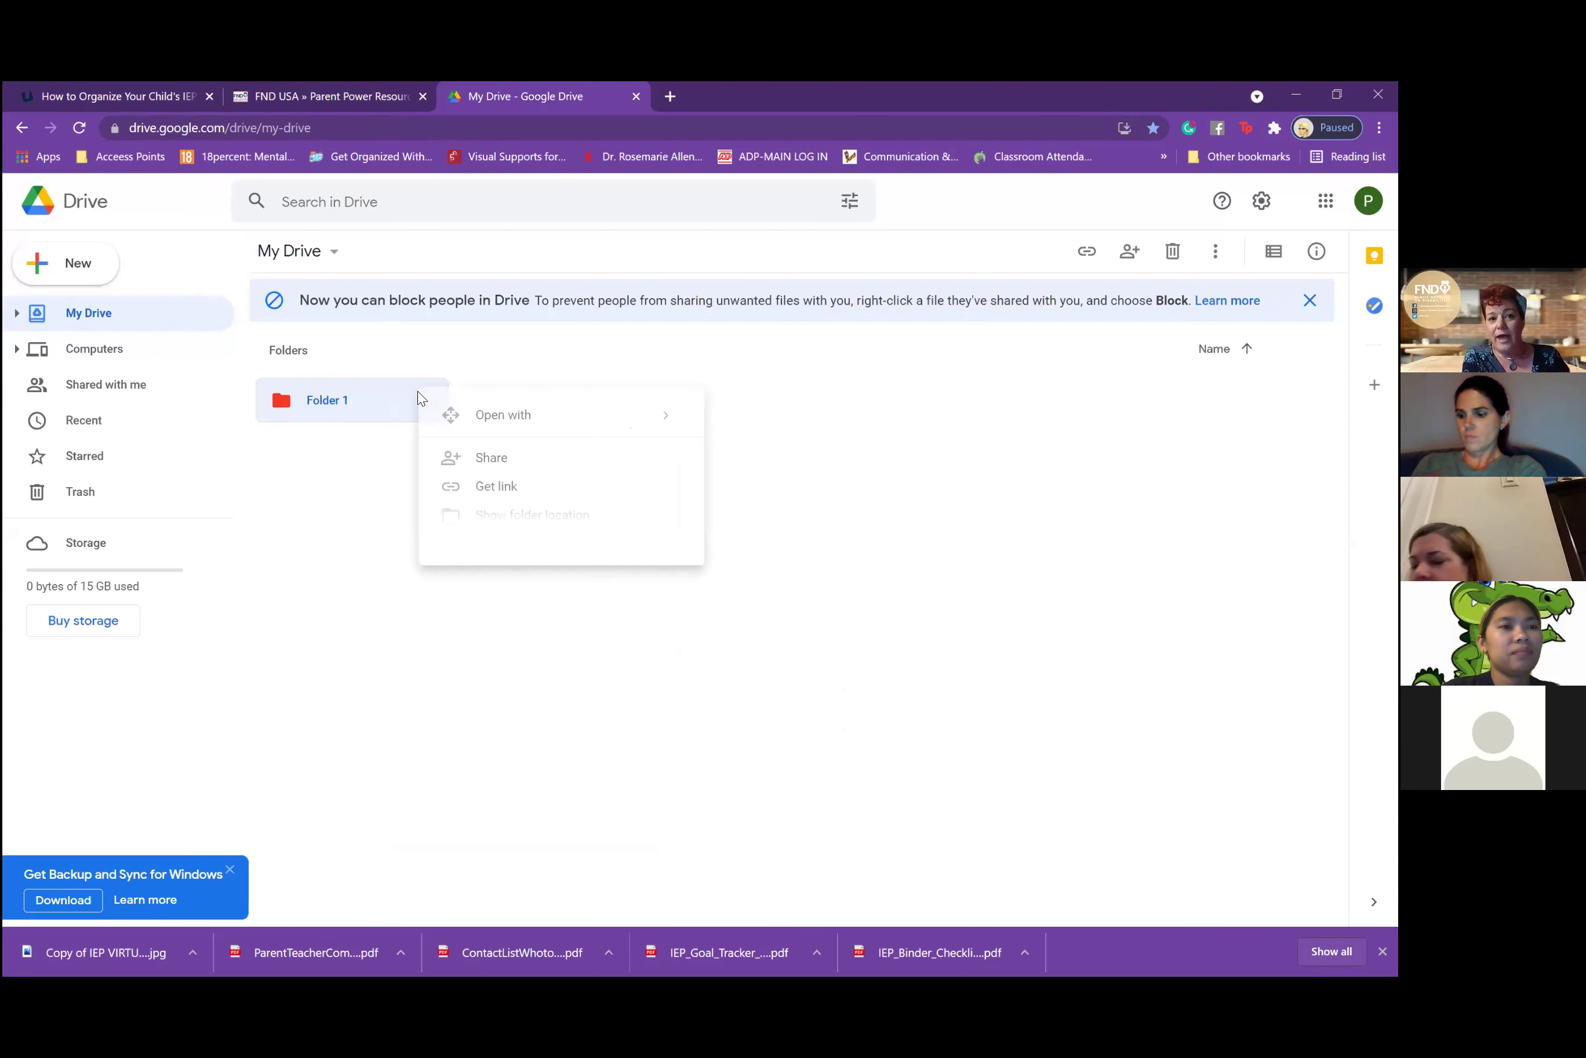
click(507, 492)
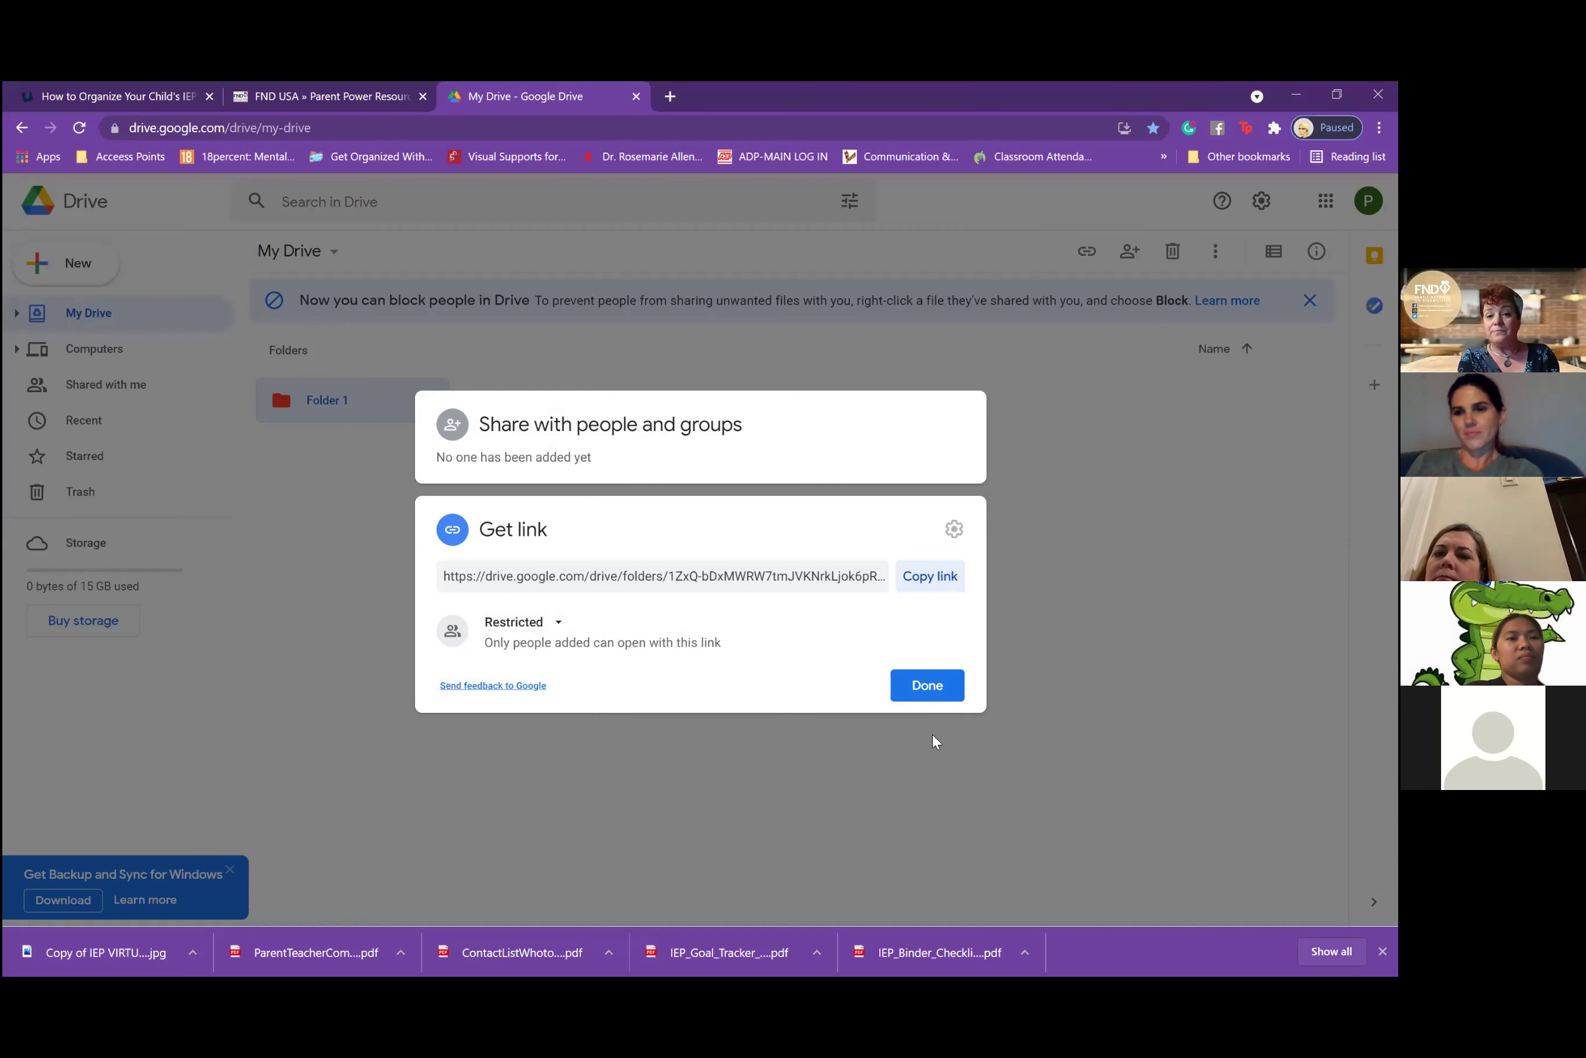
click(926, 689)
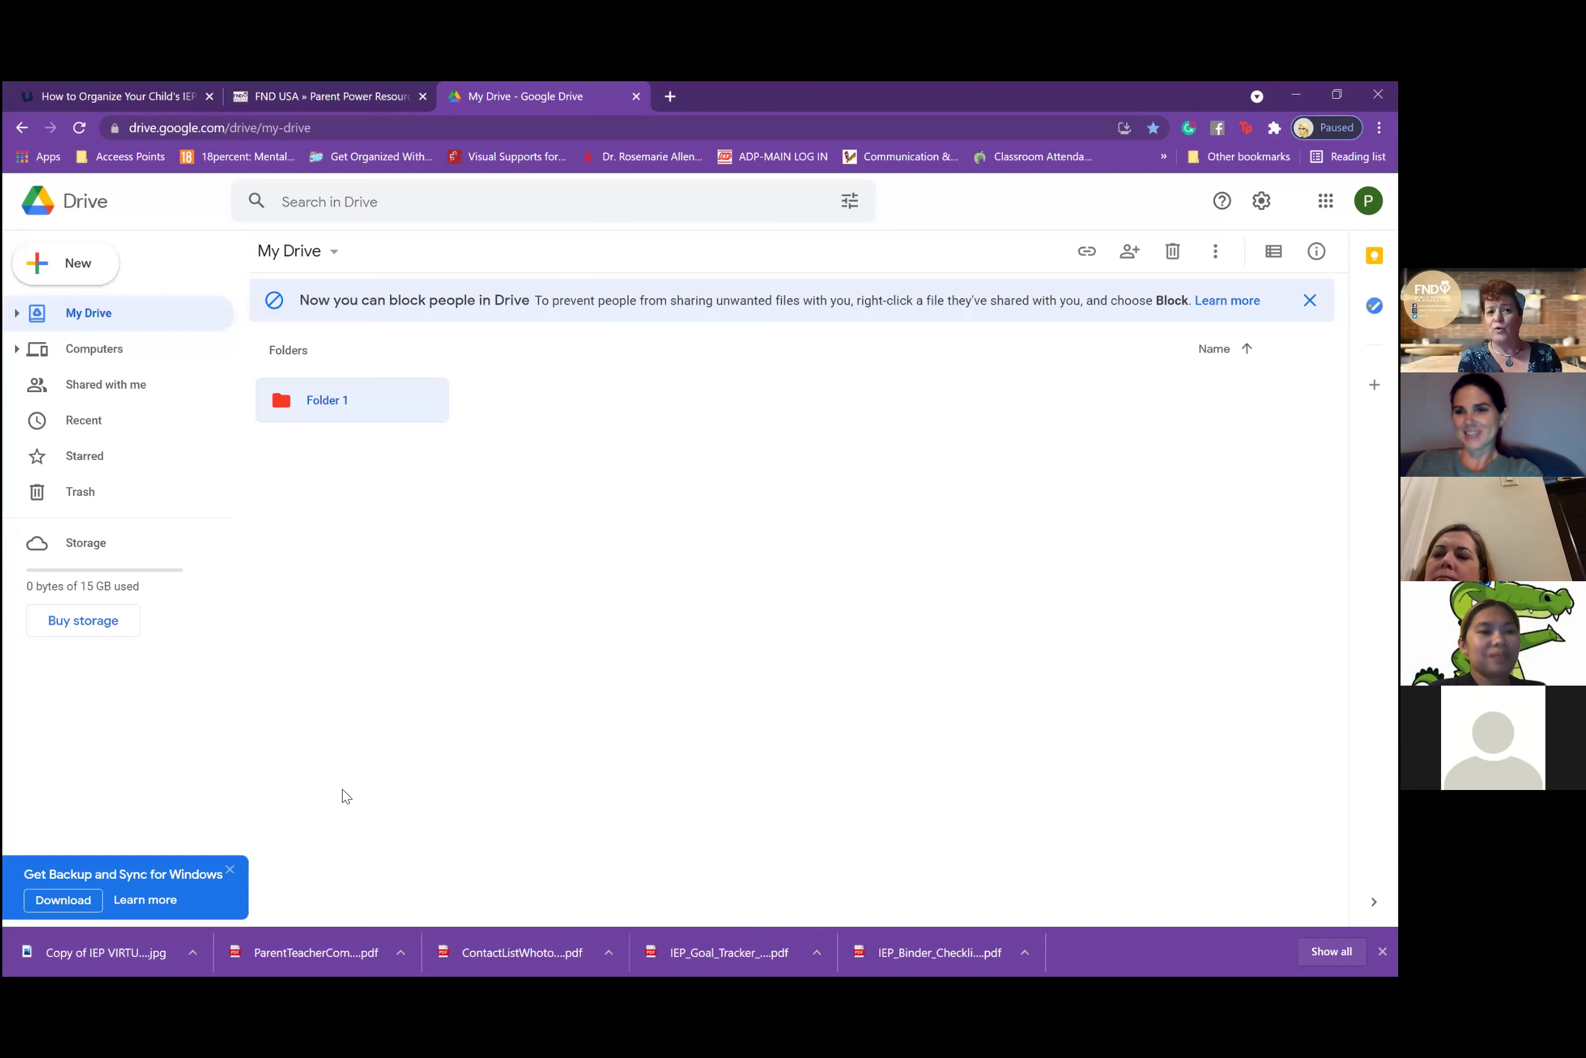
Open Folder 1, briefly view the binder checklist PDF, then reopen Folder 1 from My Drive.
double_click(332, 405)
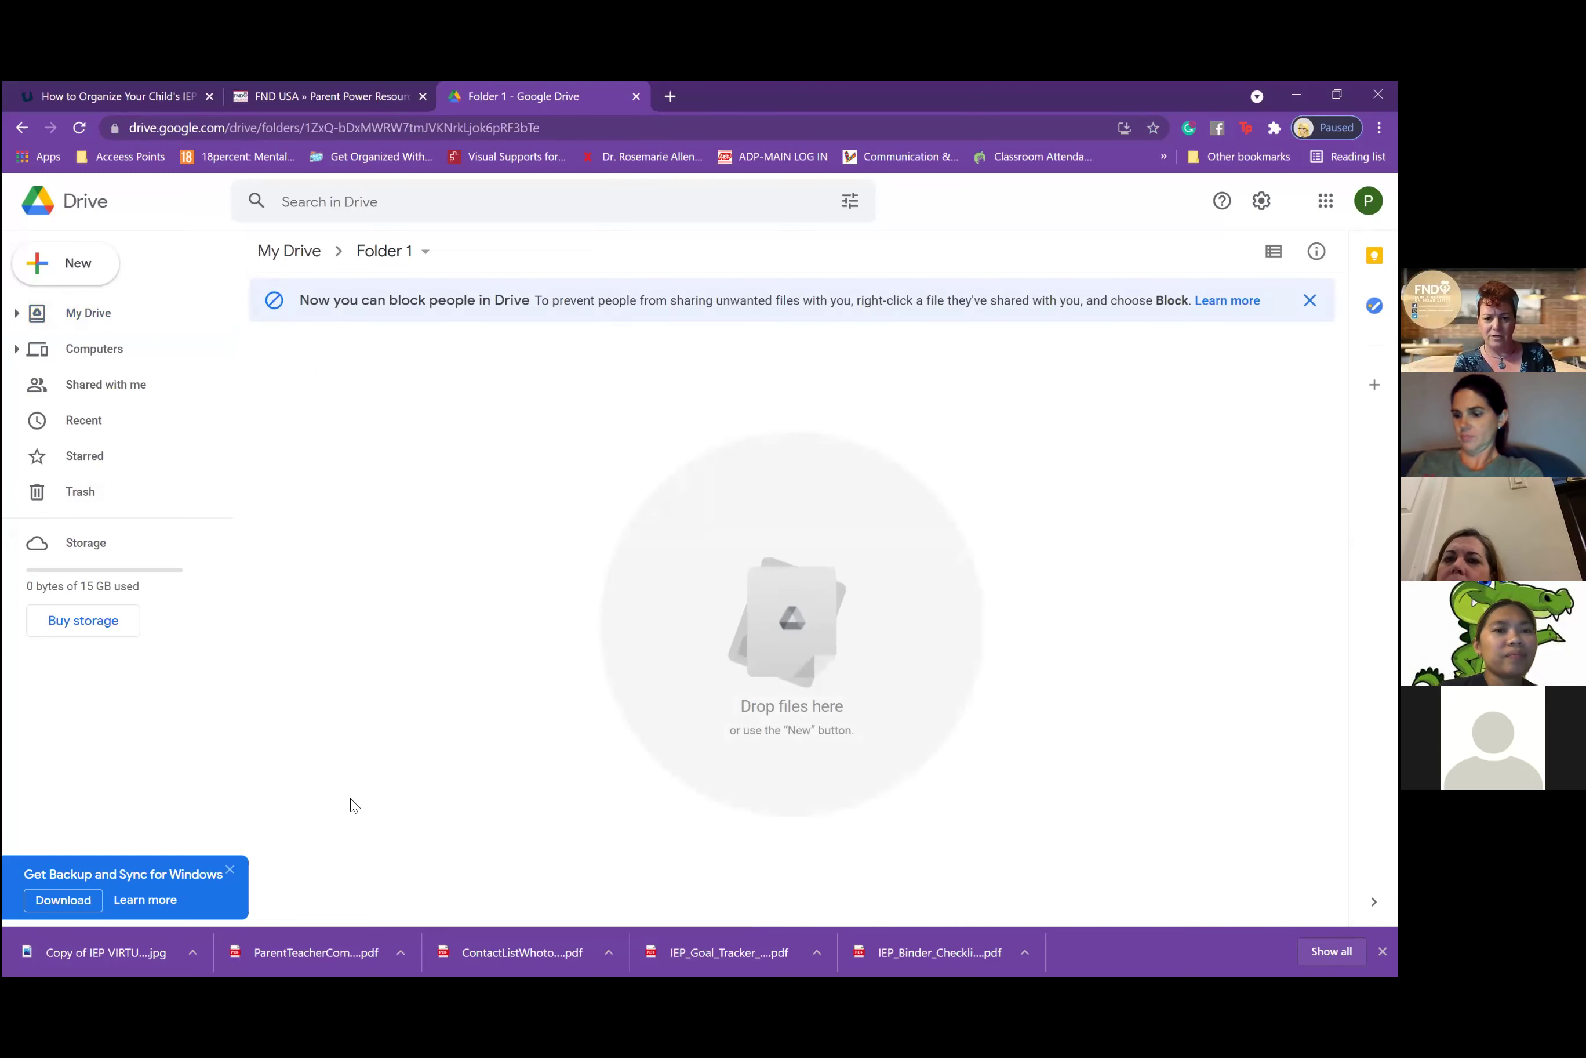
click(913, 972)
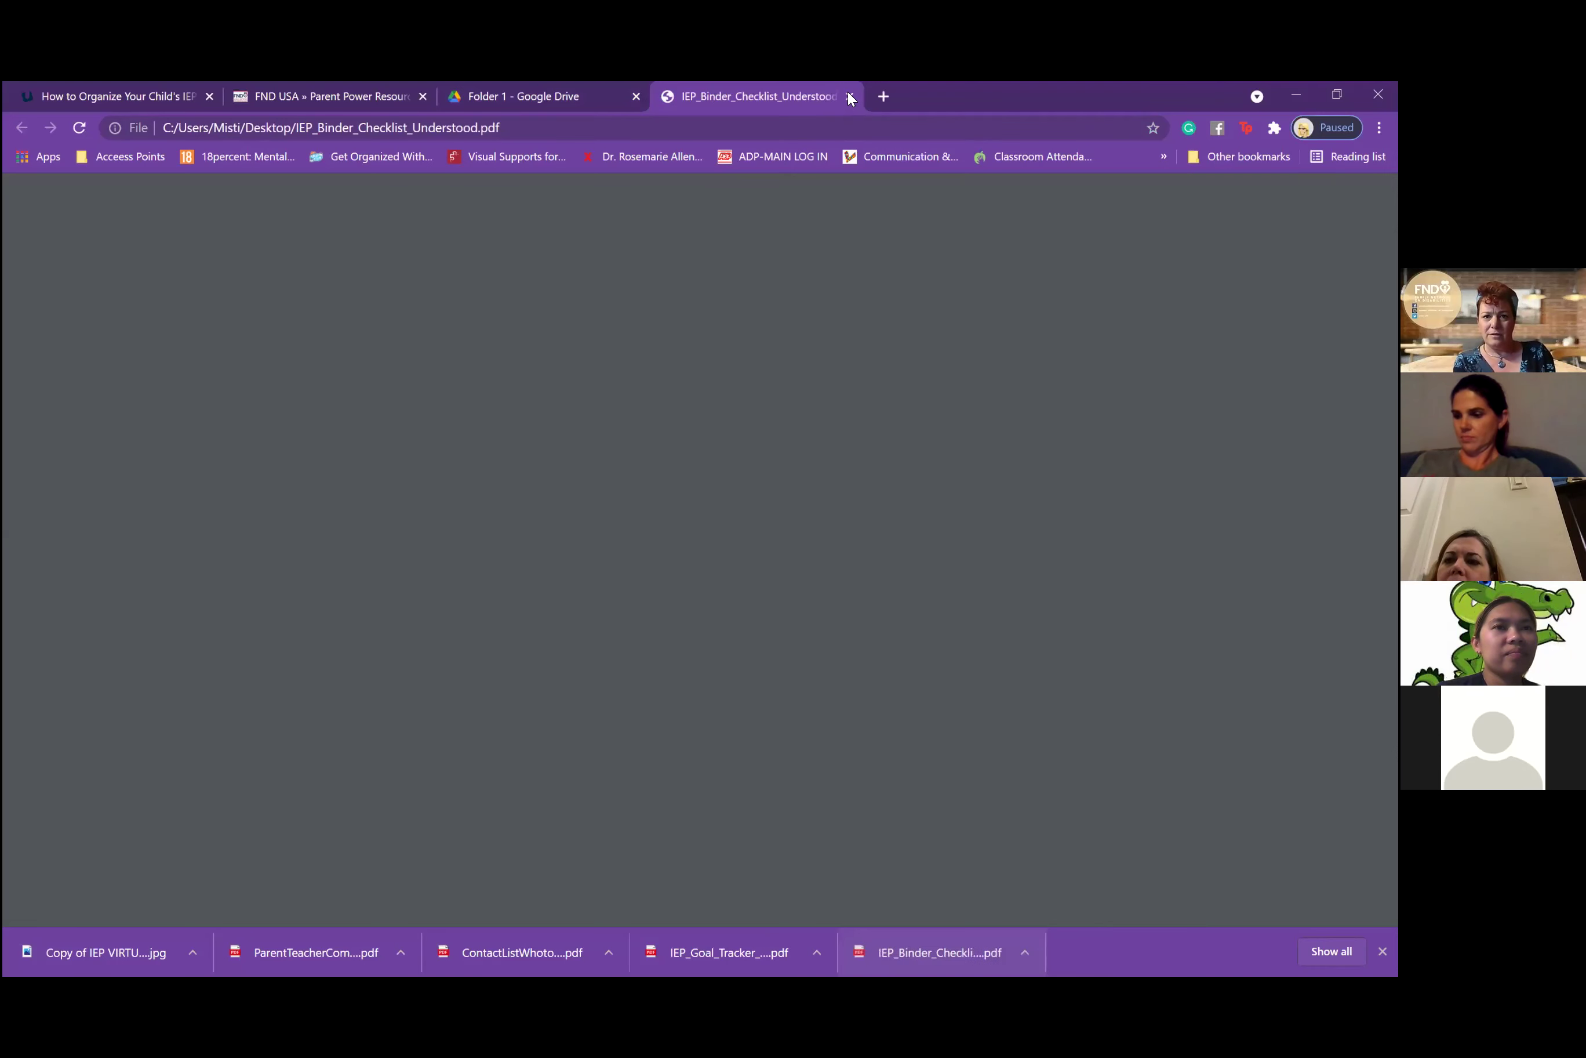
key(ctrl+w)
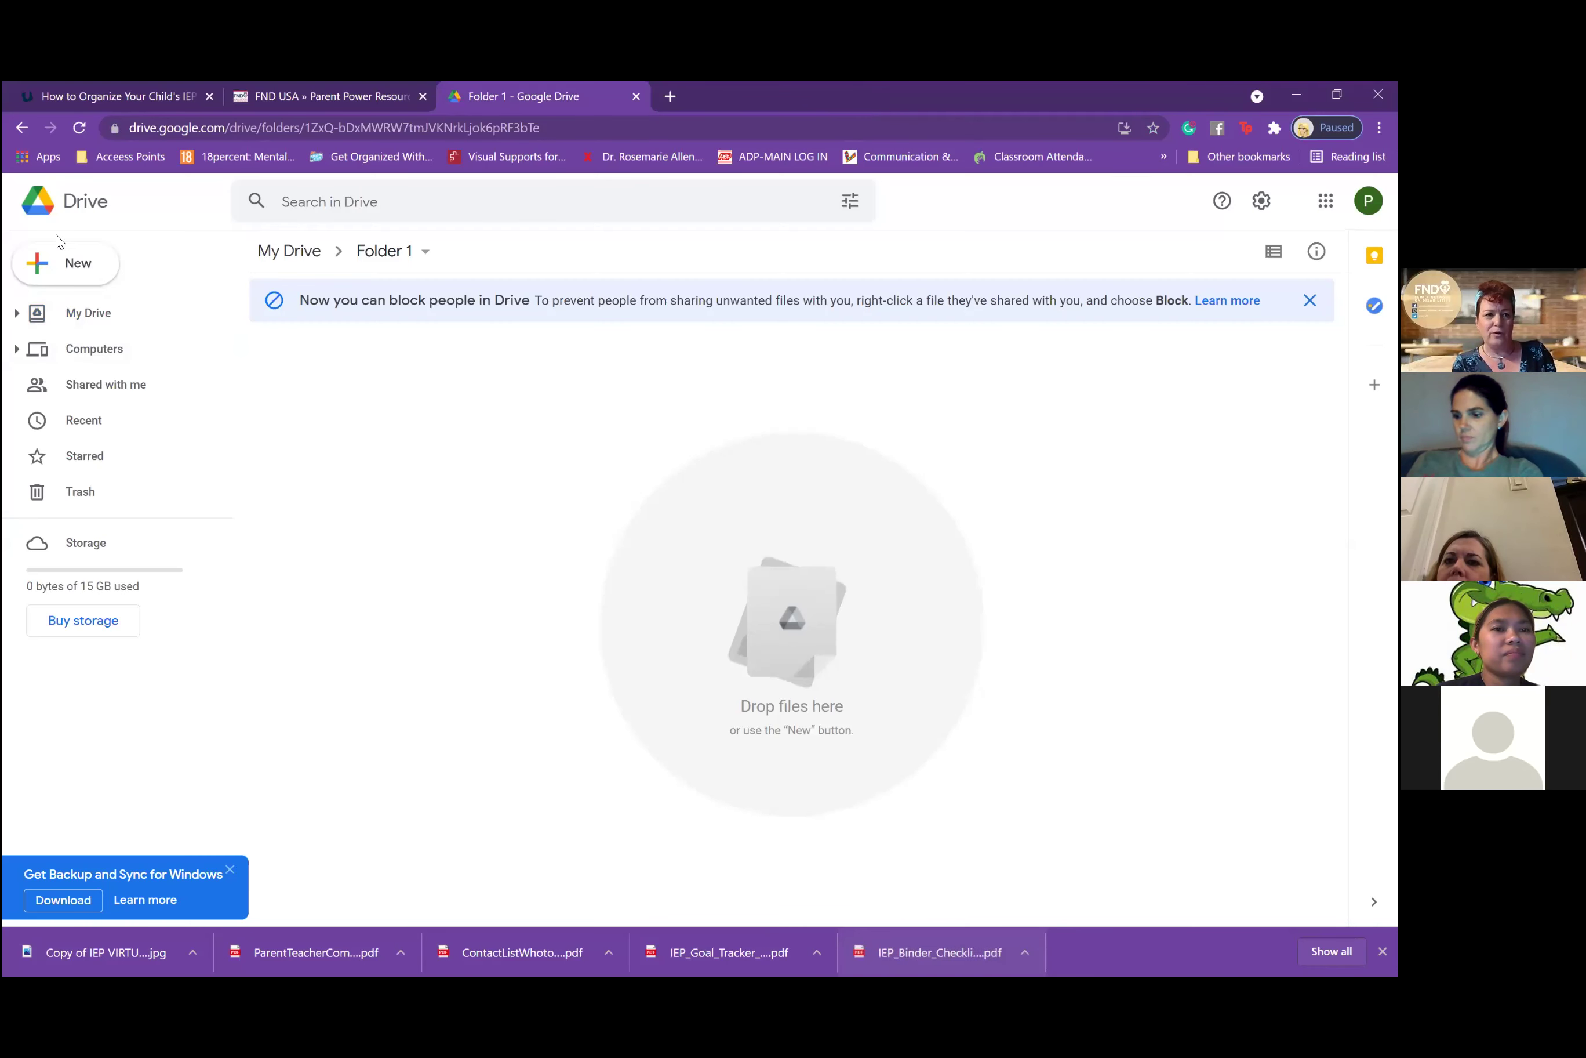
click(85, 281)
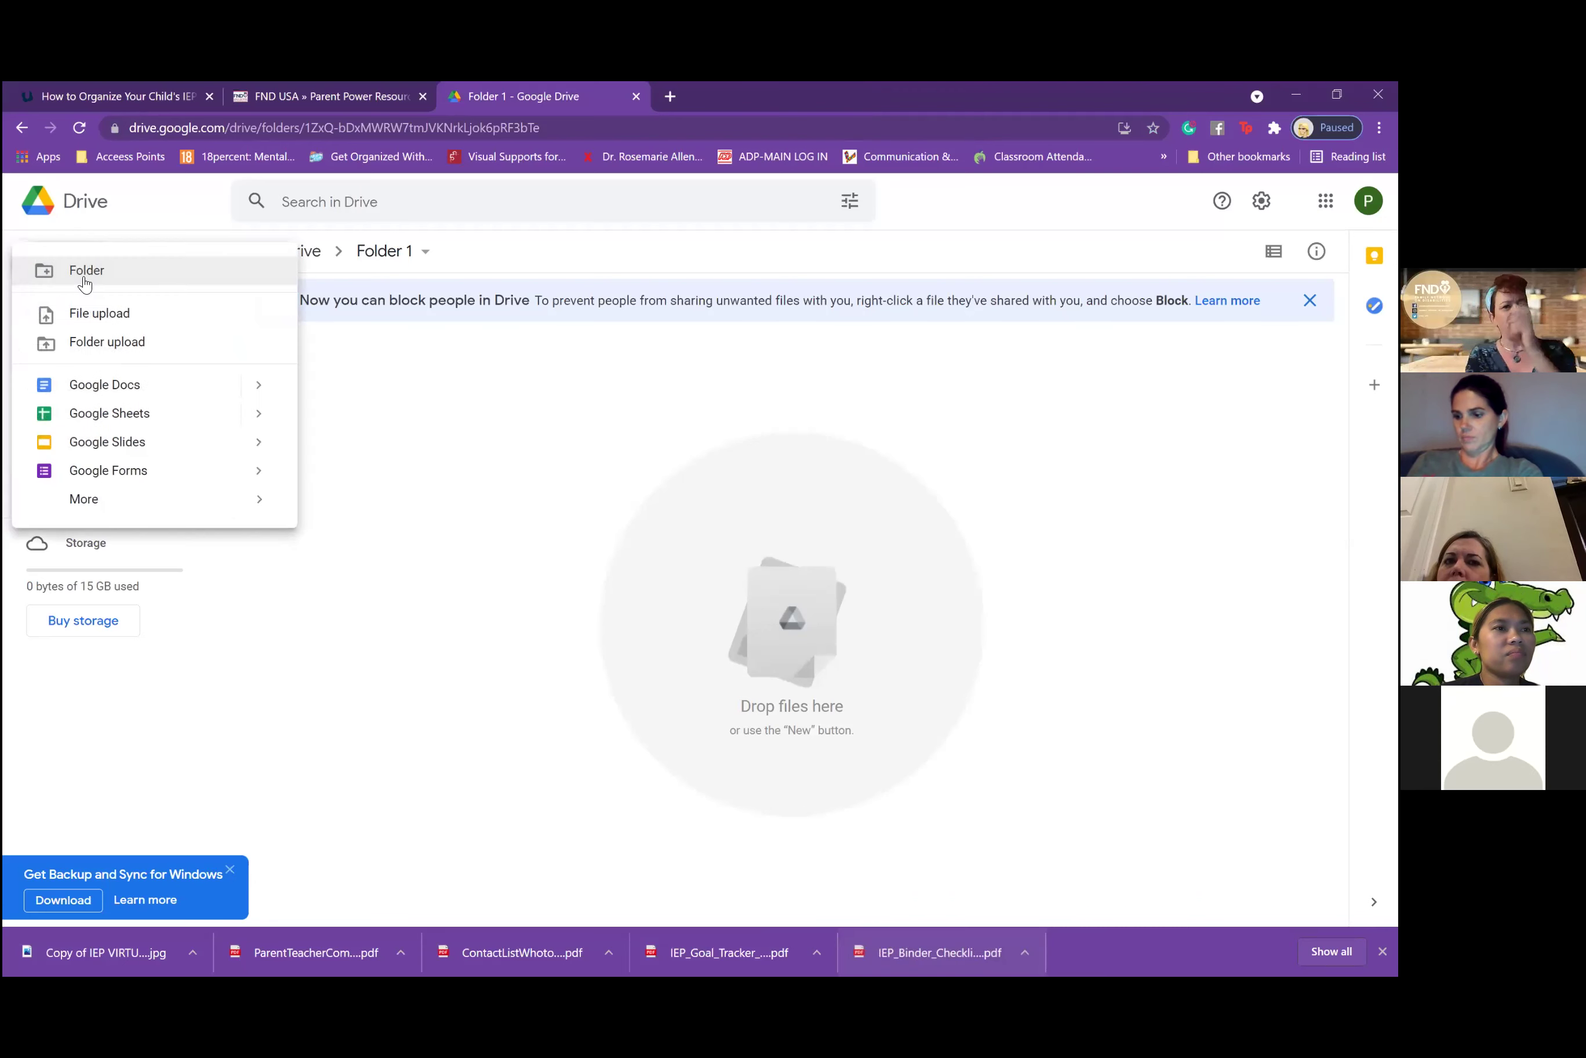
click(22, 128)
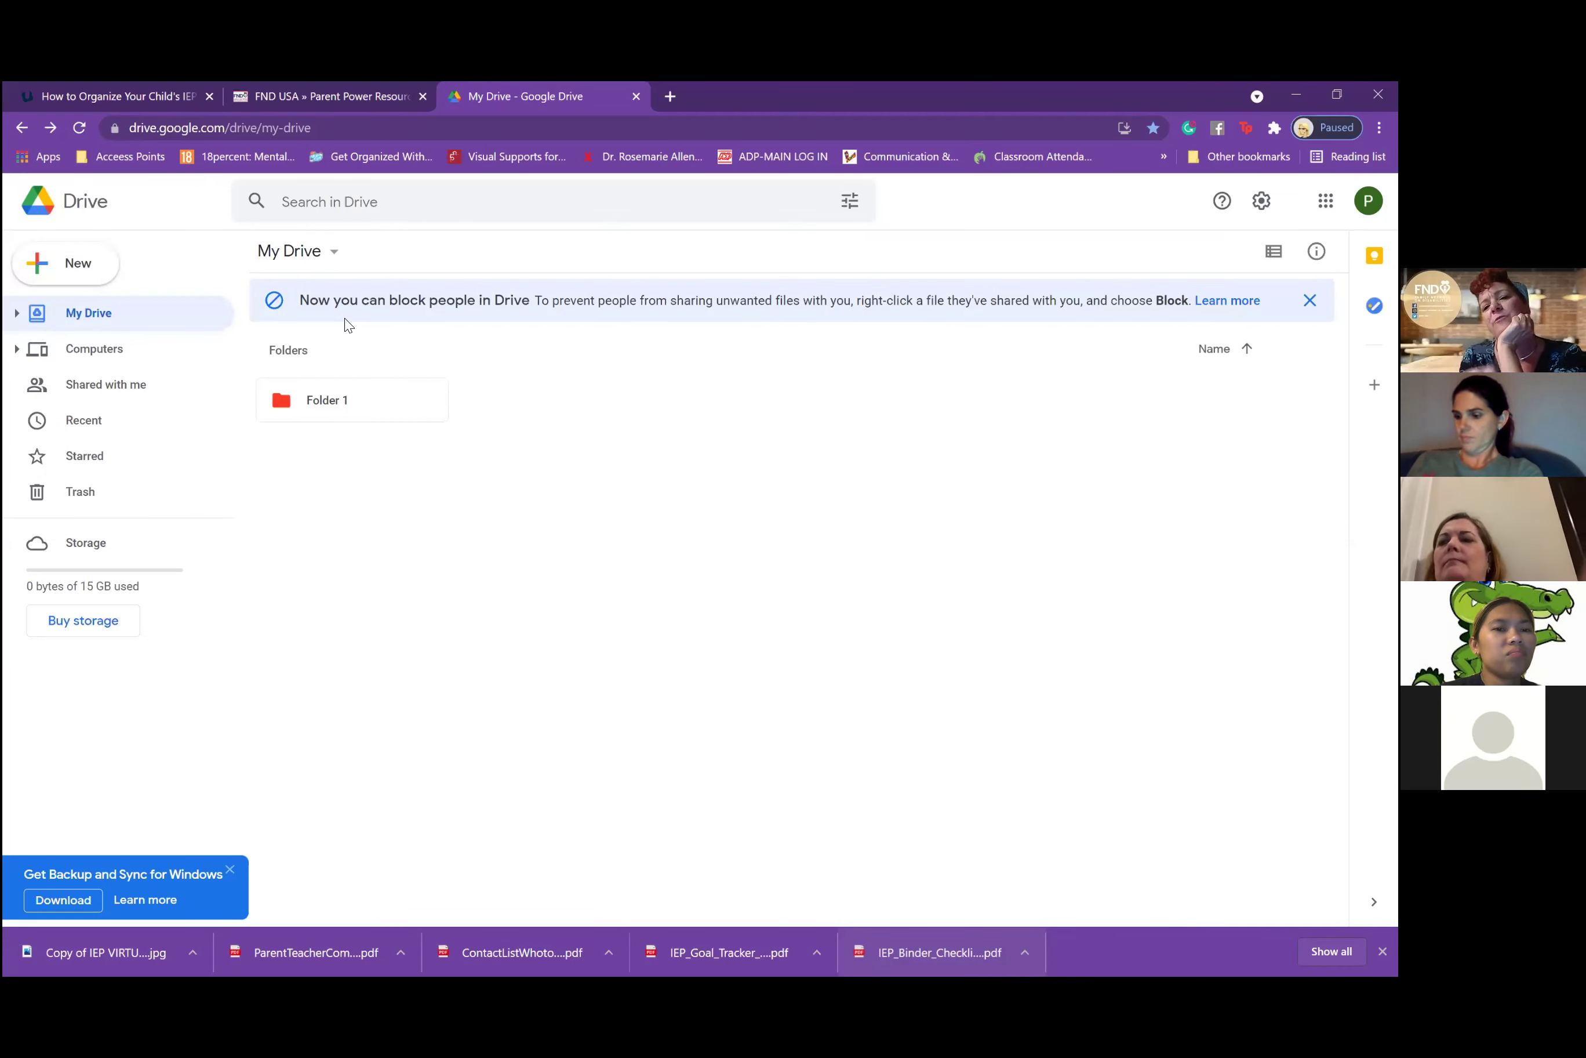
double_click(345, 410)
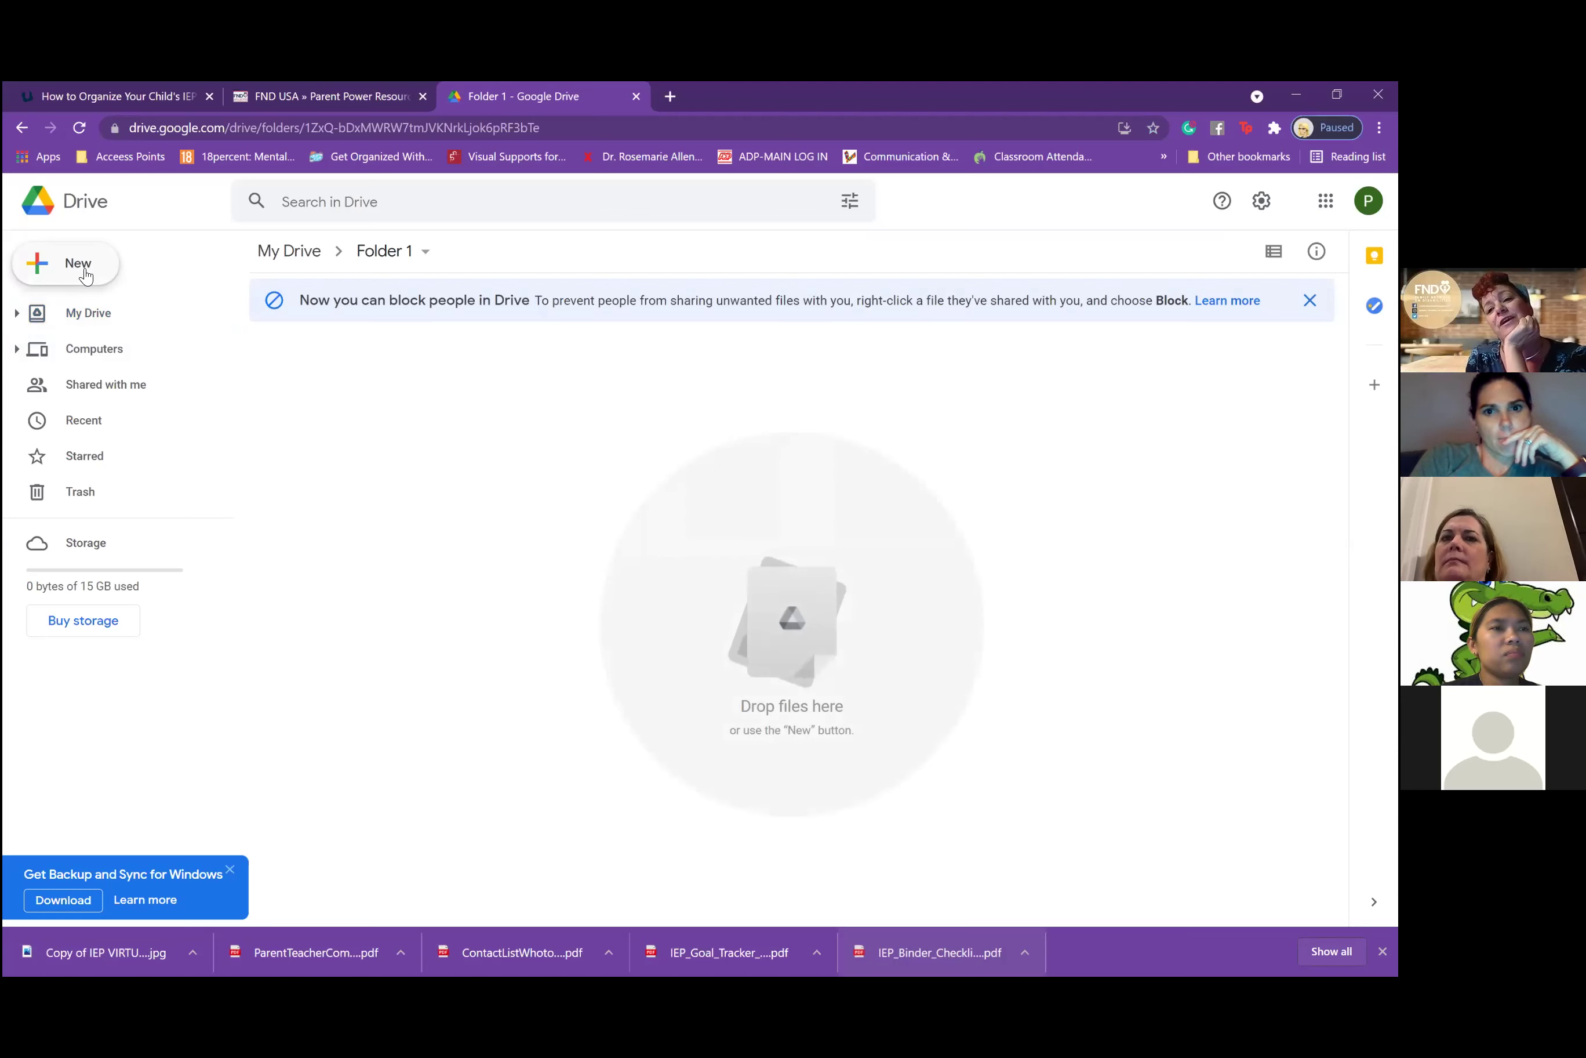
Show the New menu inside Folder 1 with its File upload option.
click(85, 272)
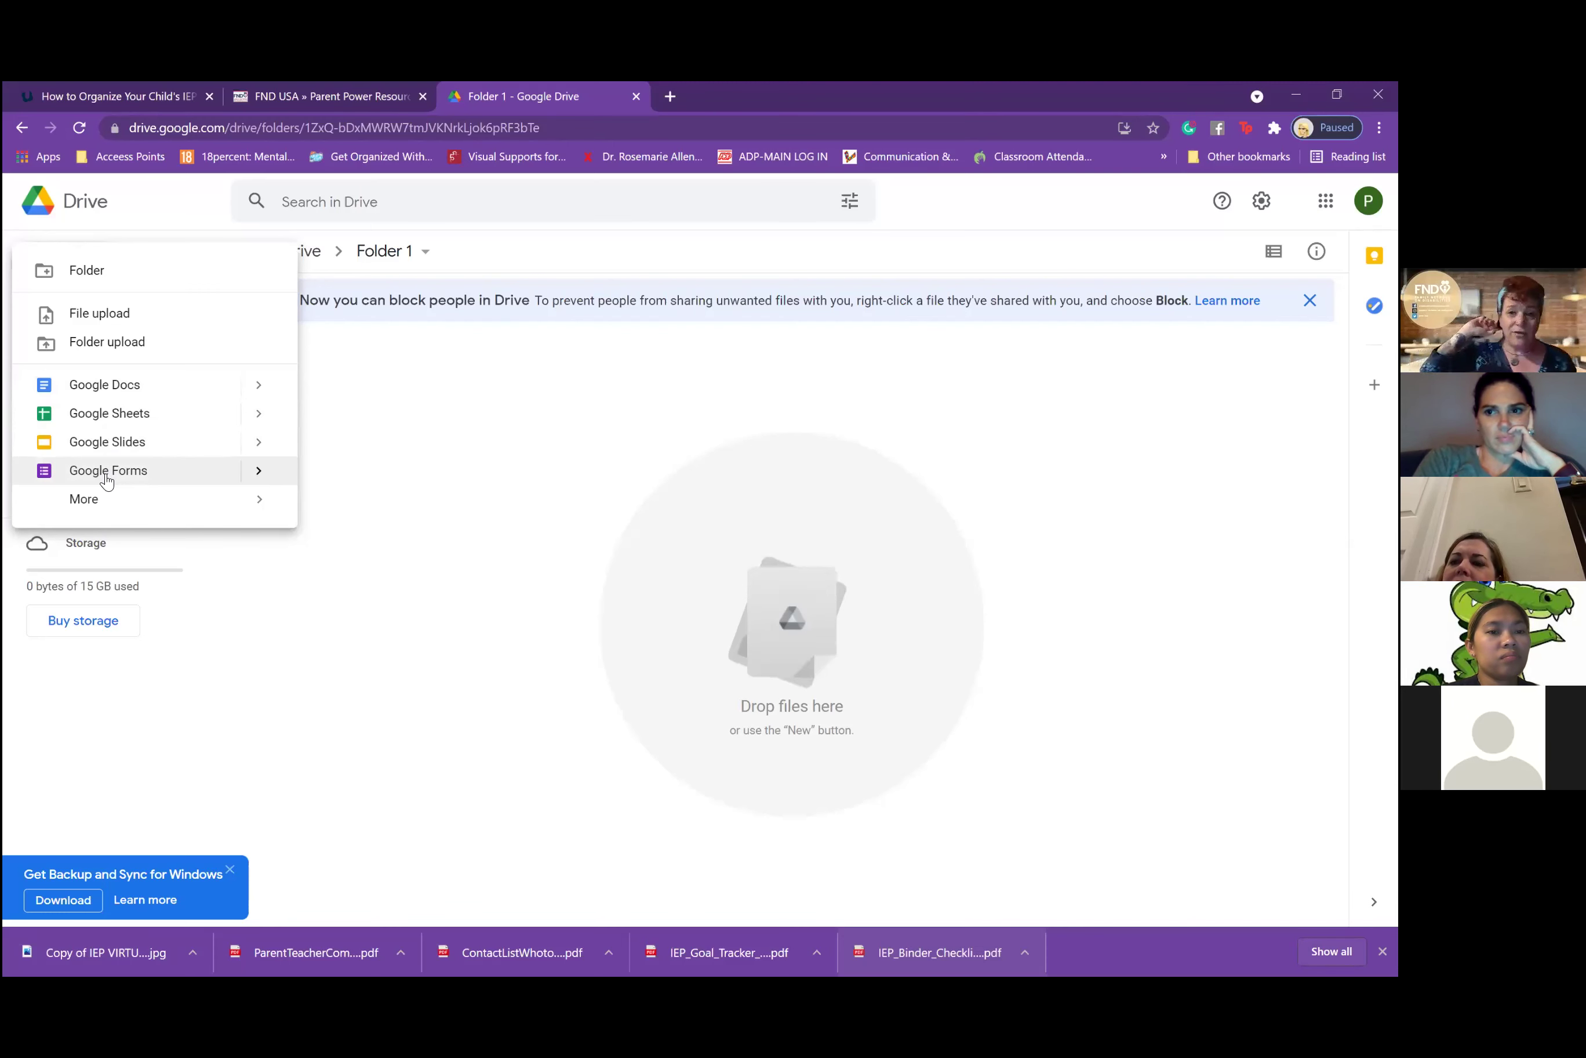
Upload the communication log, contact list, goal tracker and binder checklist PDFs from the Desktop.
click(103, 321)
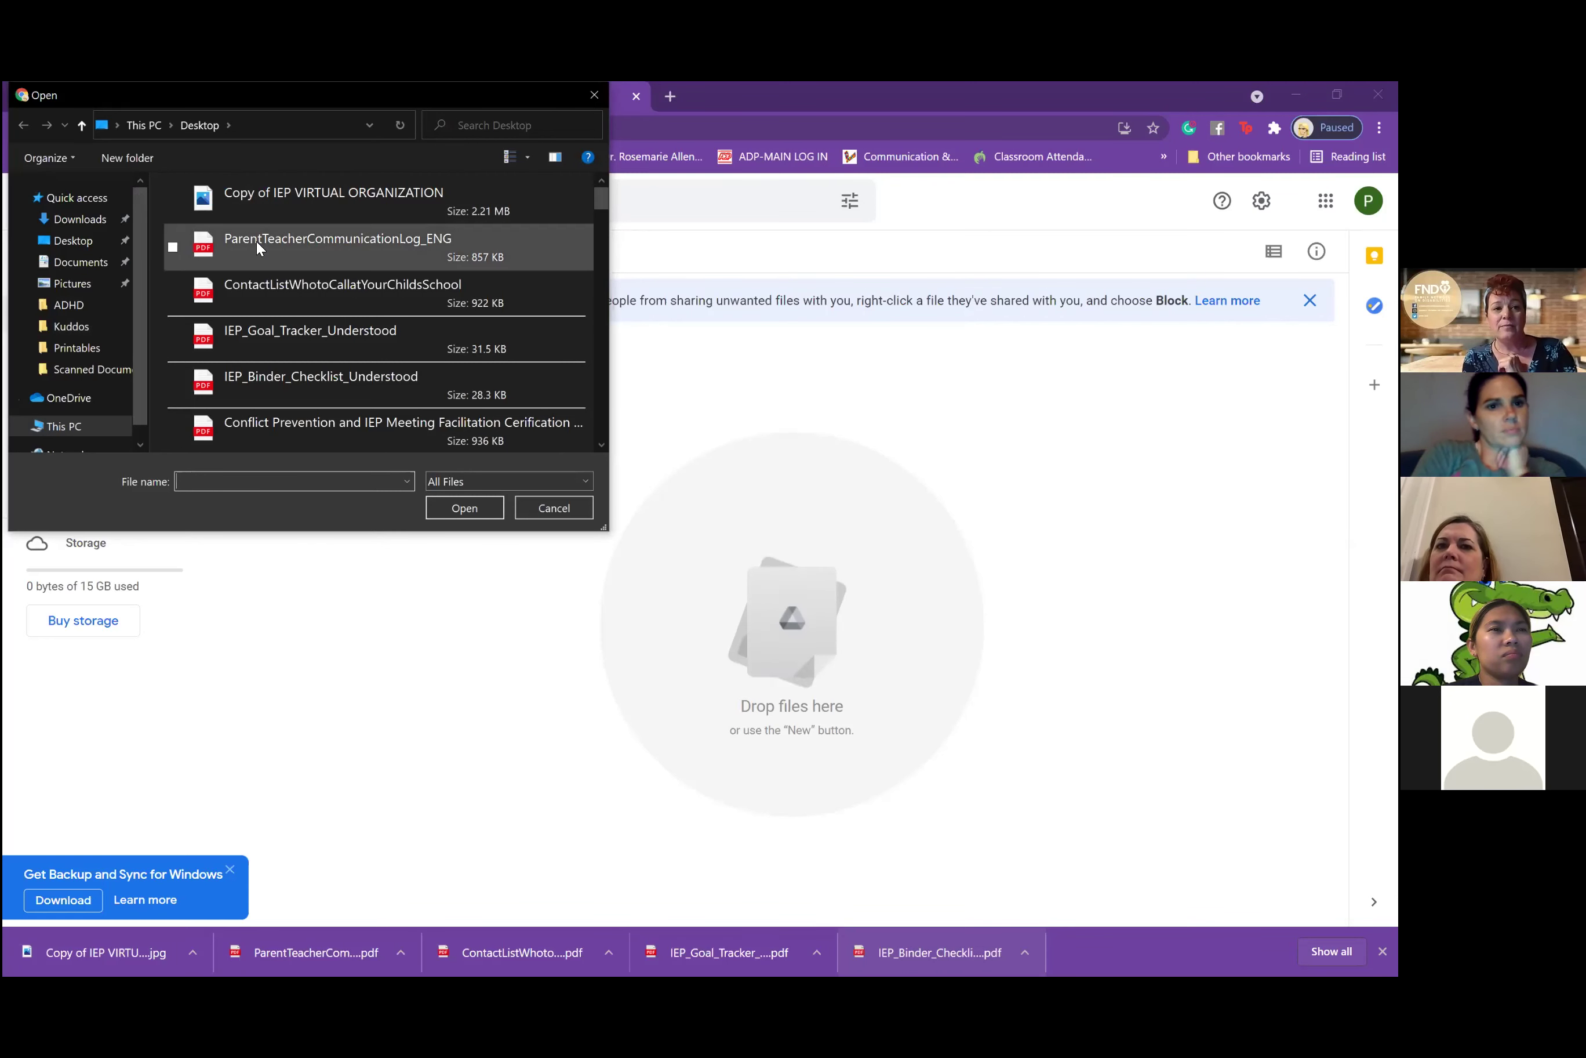
click(173, 248)
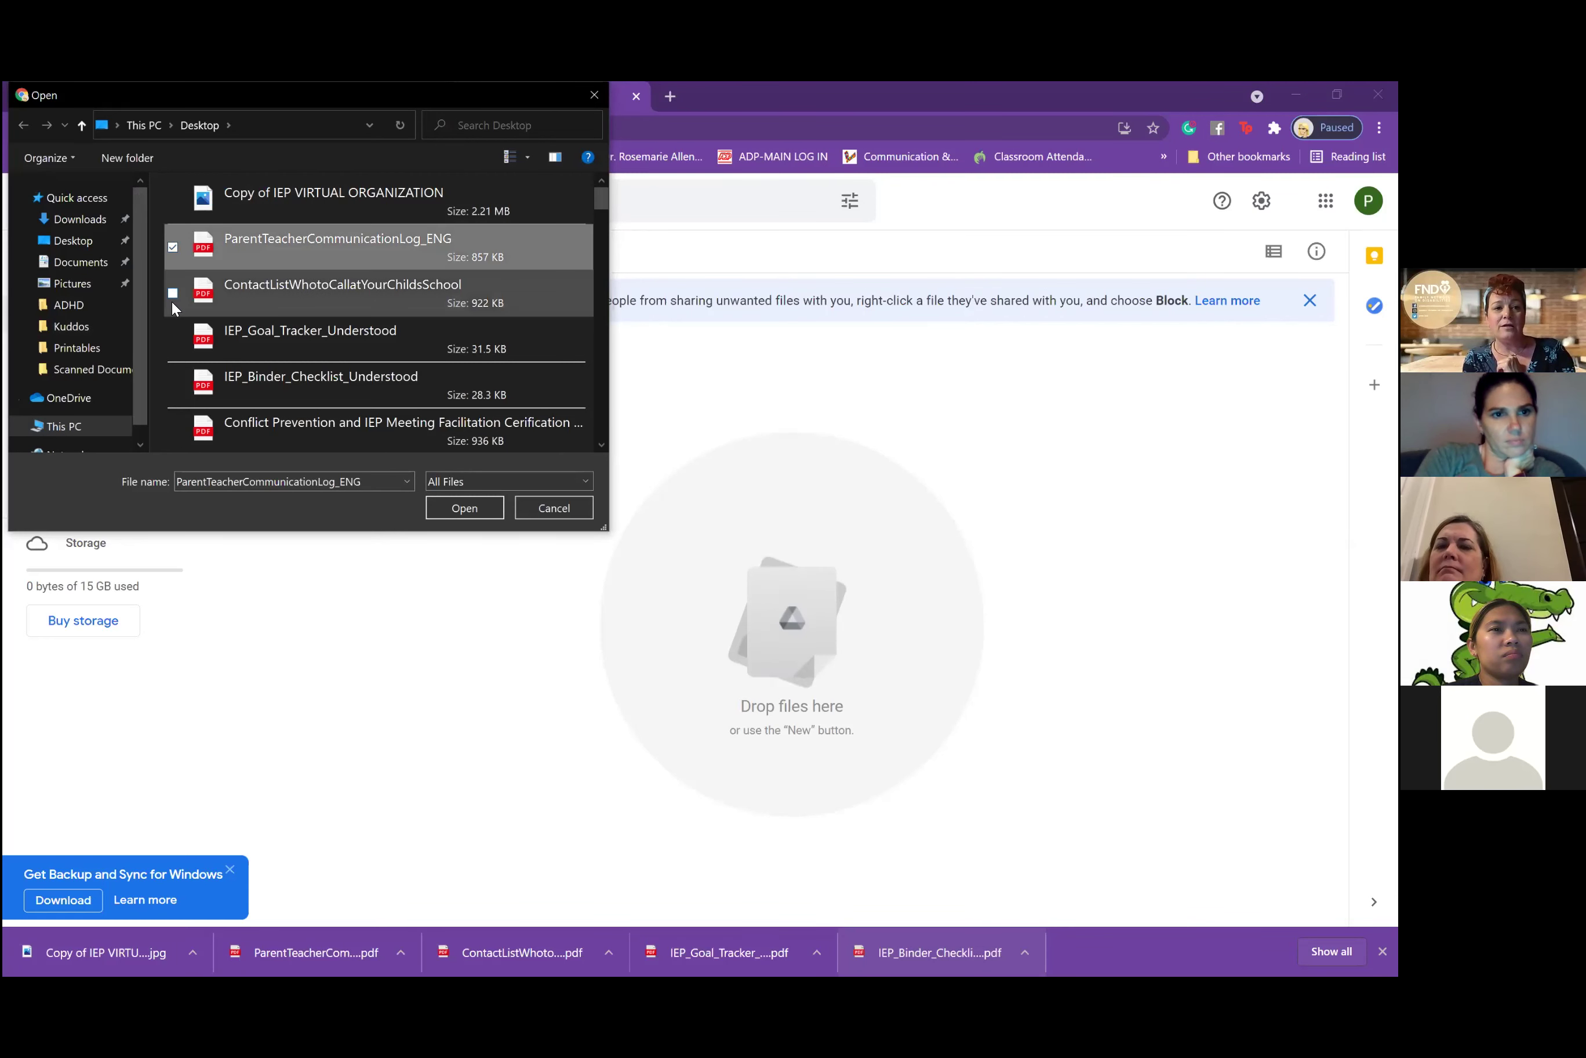
click(173, 293)
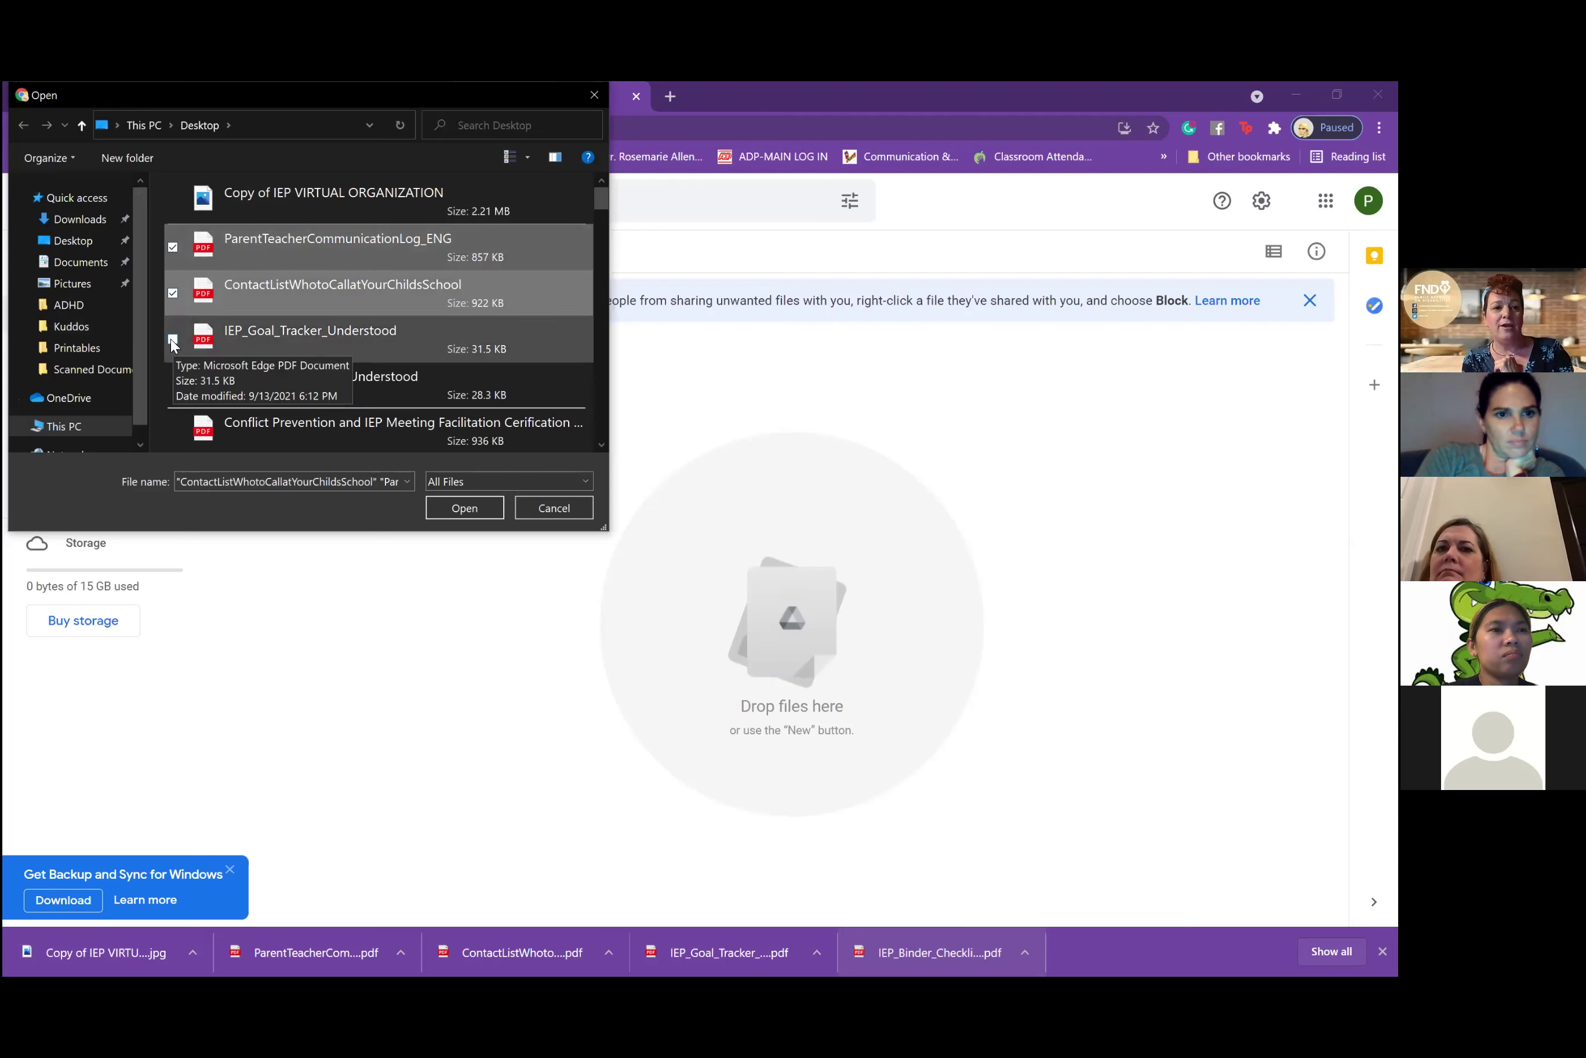
click(174, 341)
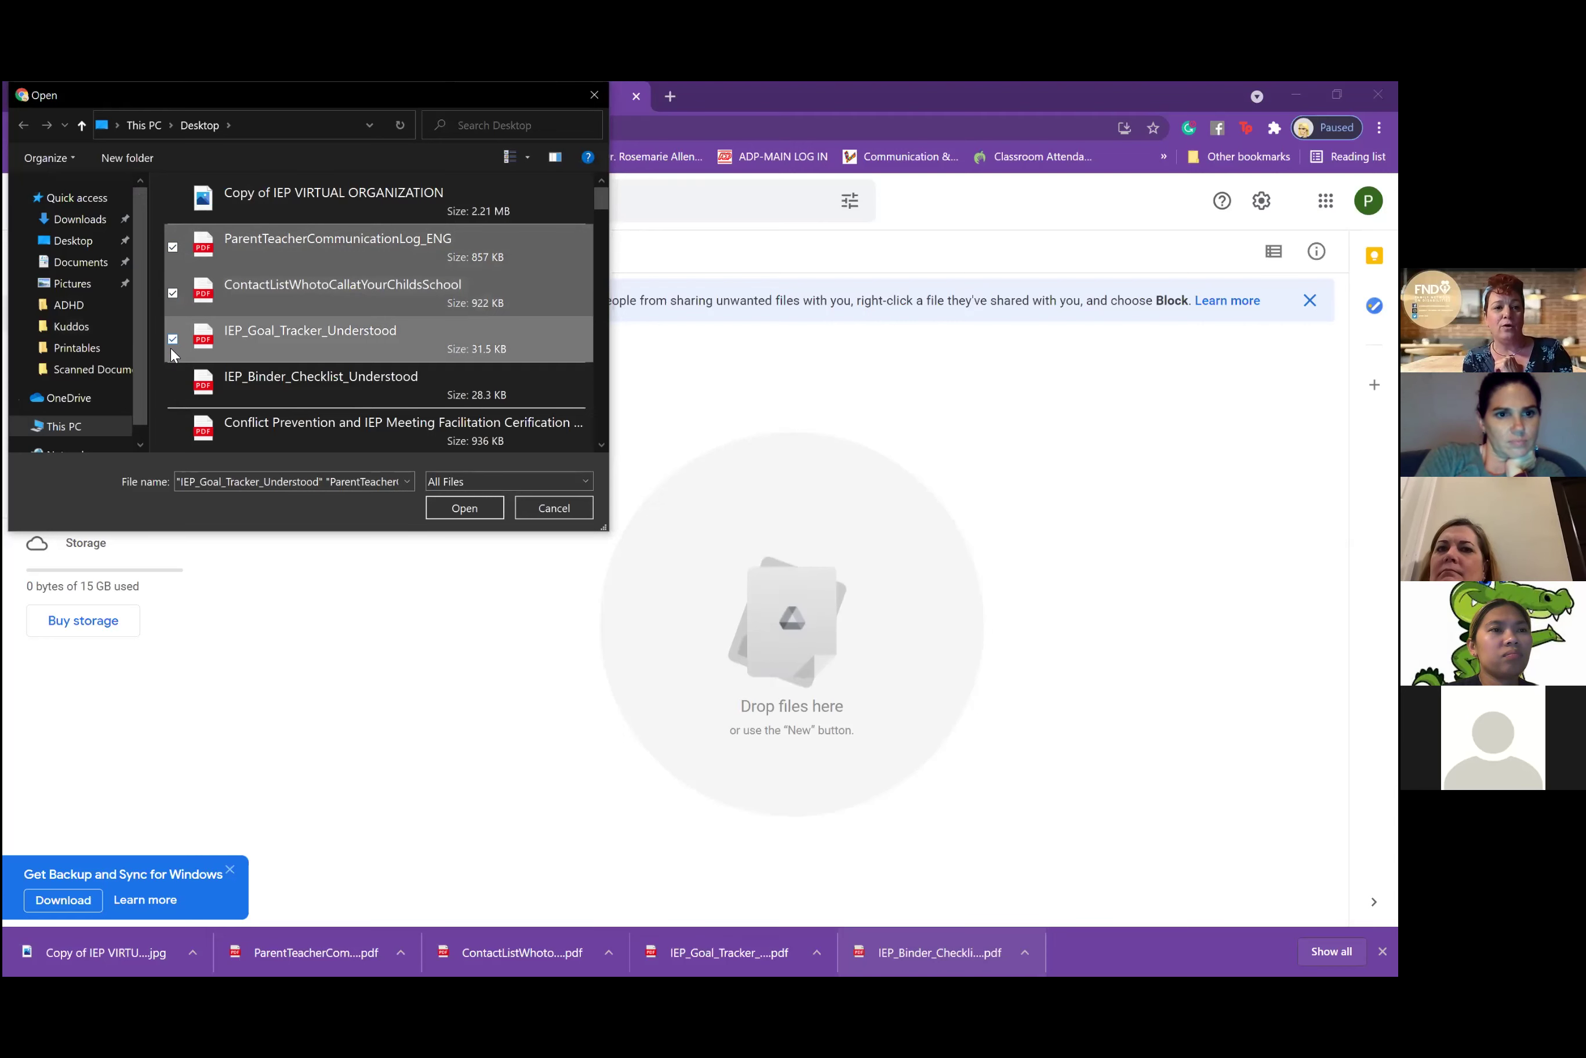
click(173, 386)
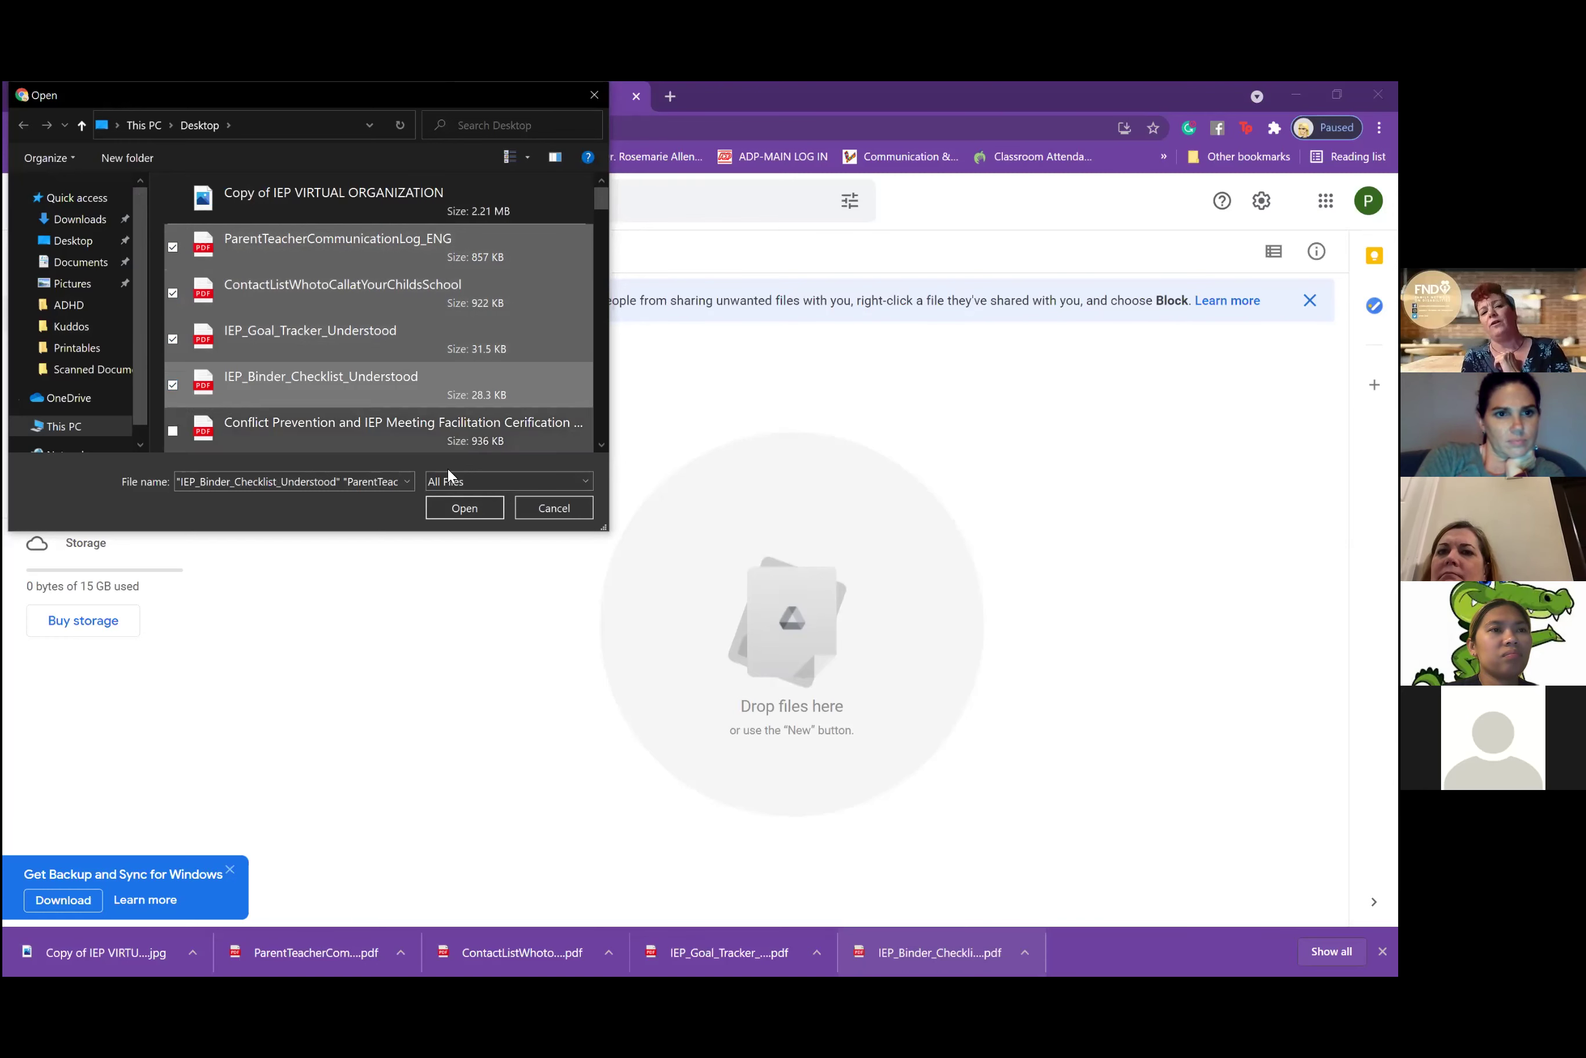
click(464, 509)
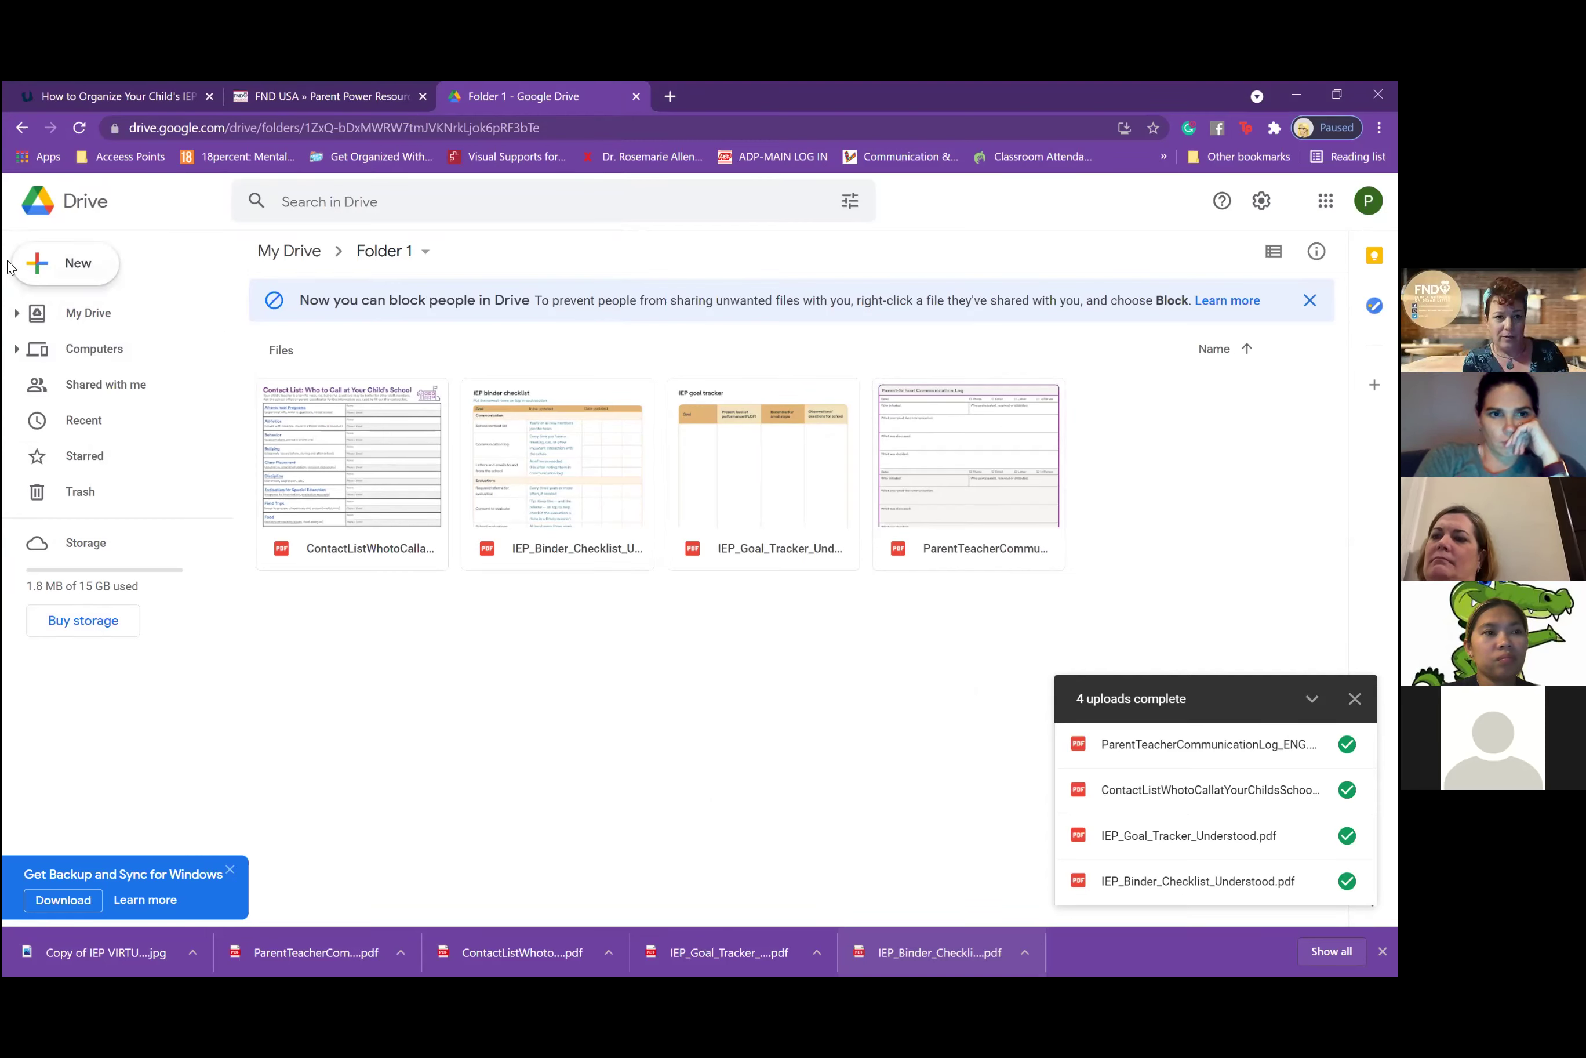
click(79, 276)
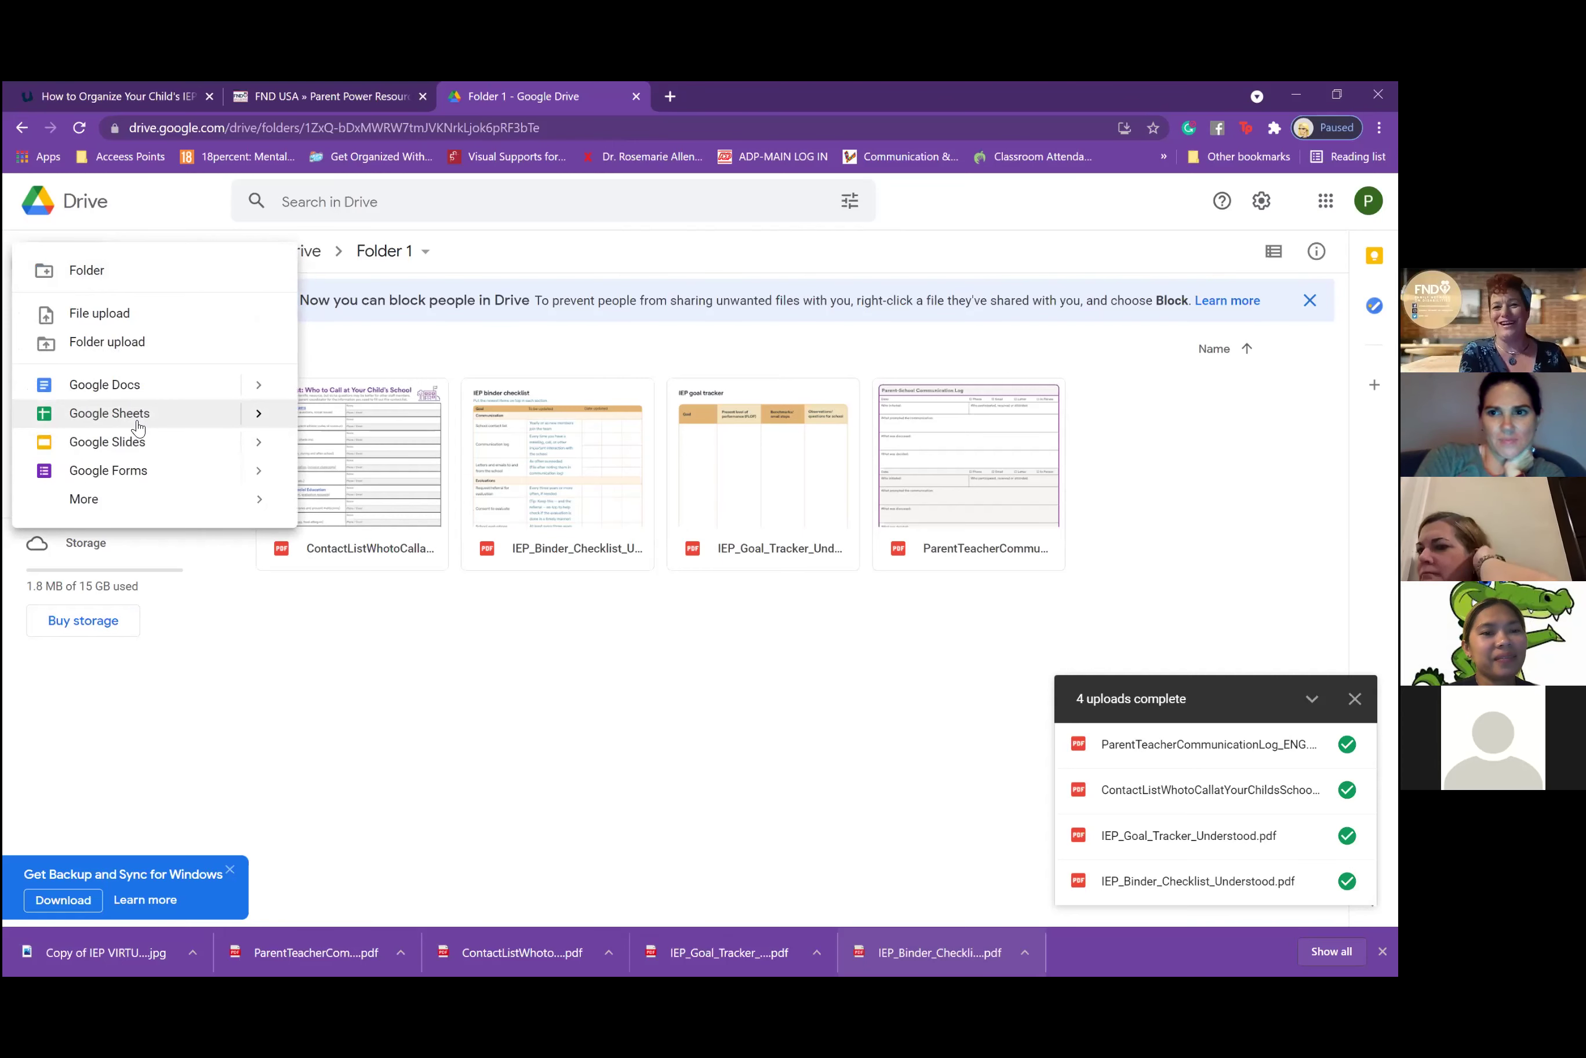
click(630, 724)
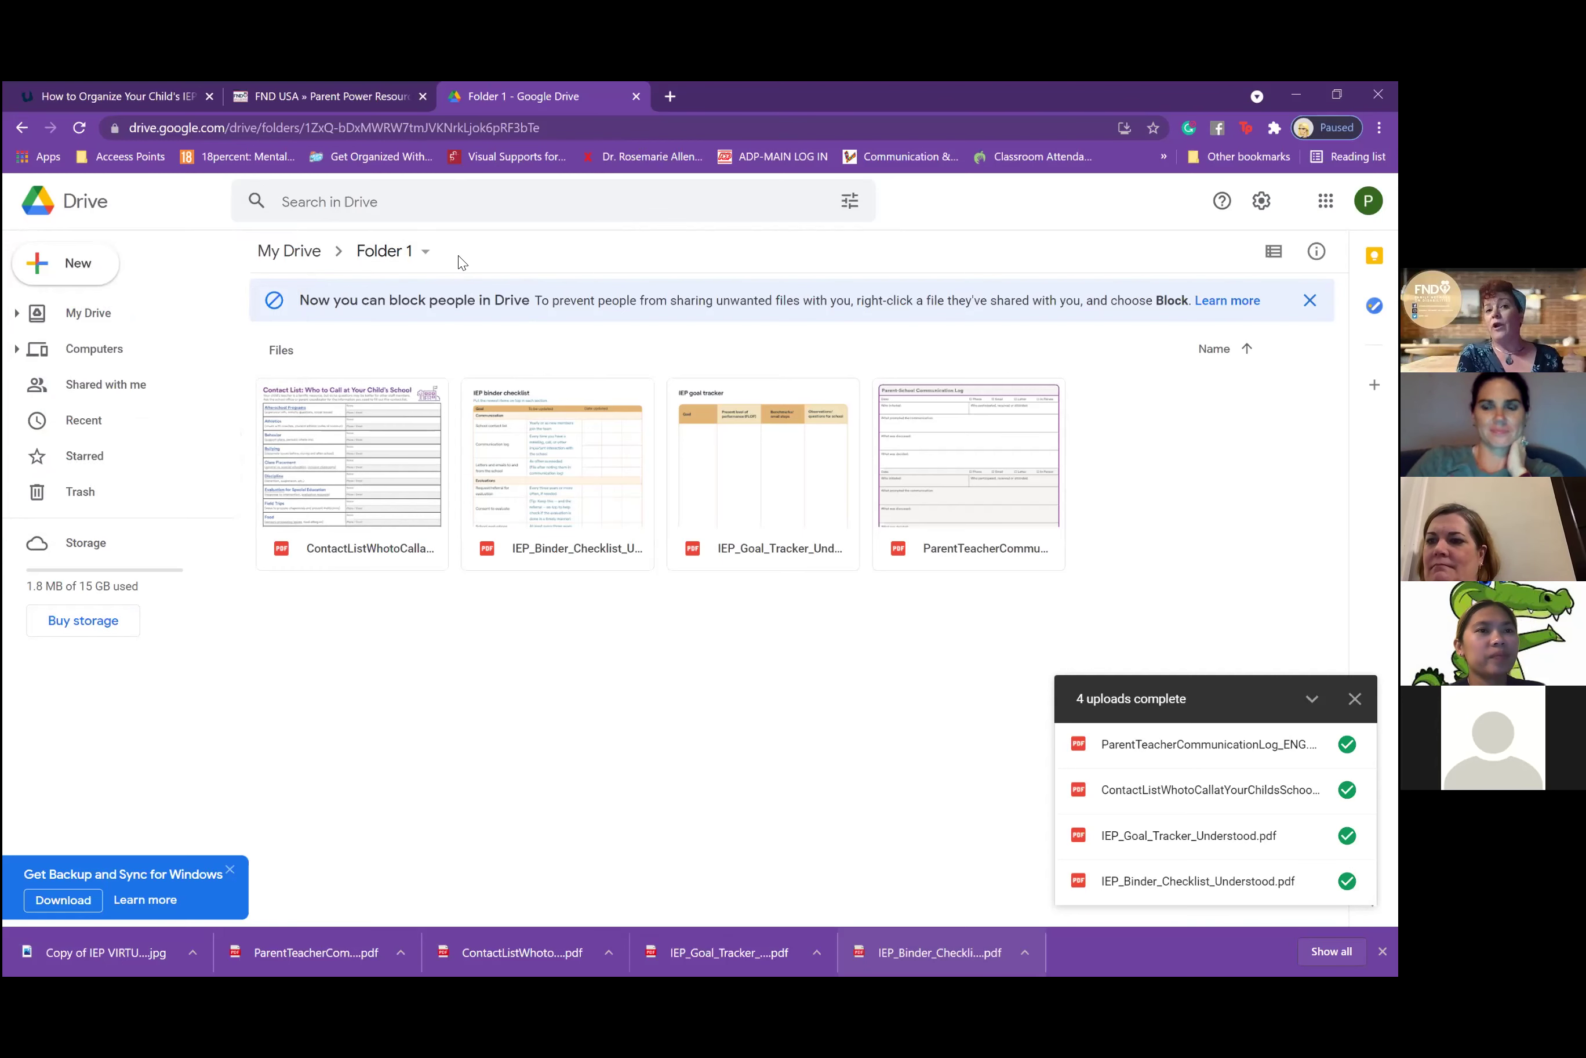
Set Folder 1's link access to 'Anyone with the link' and copy the link.
click(427, 254)
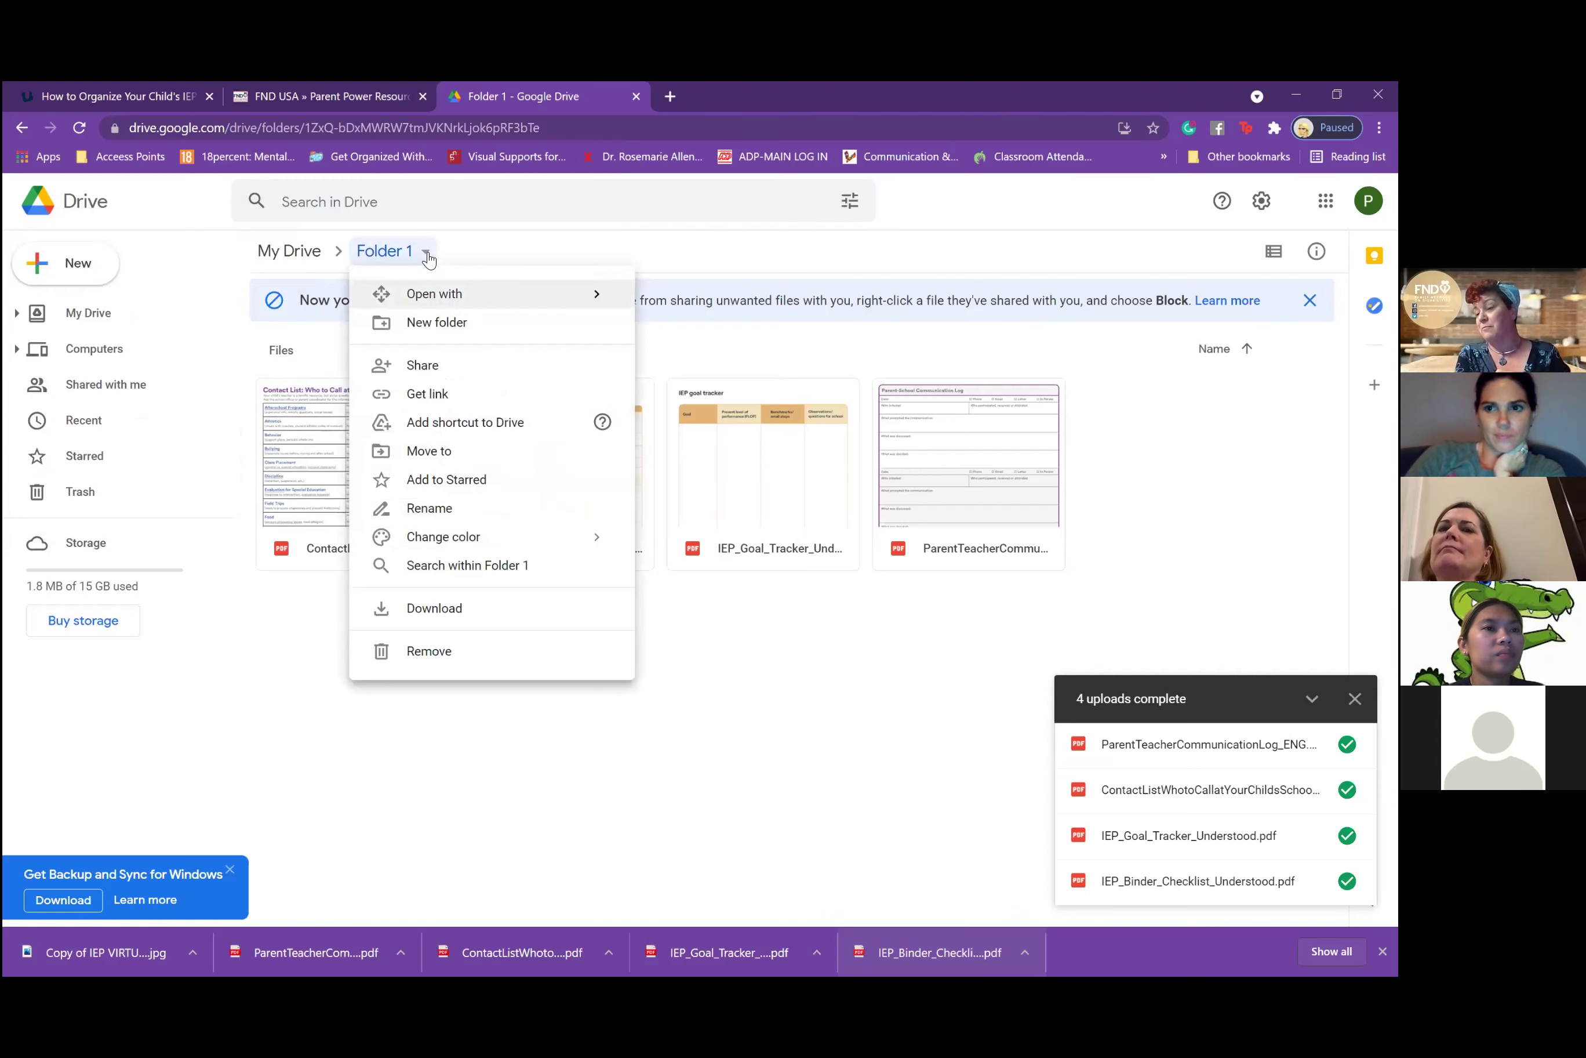
click(437, 396)
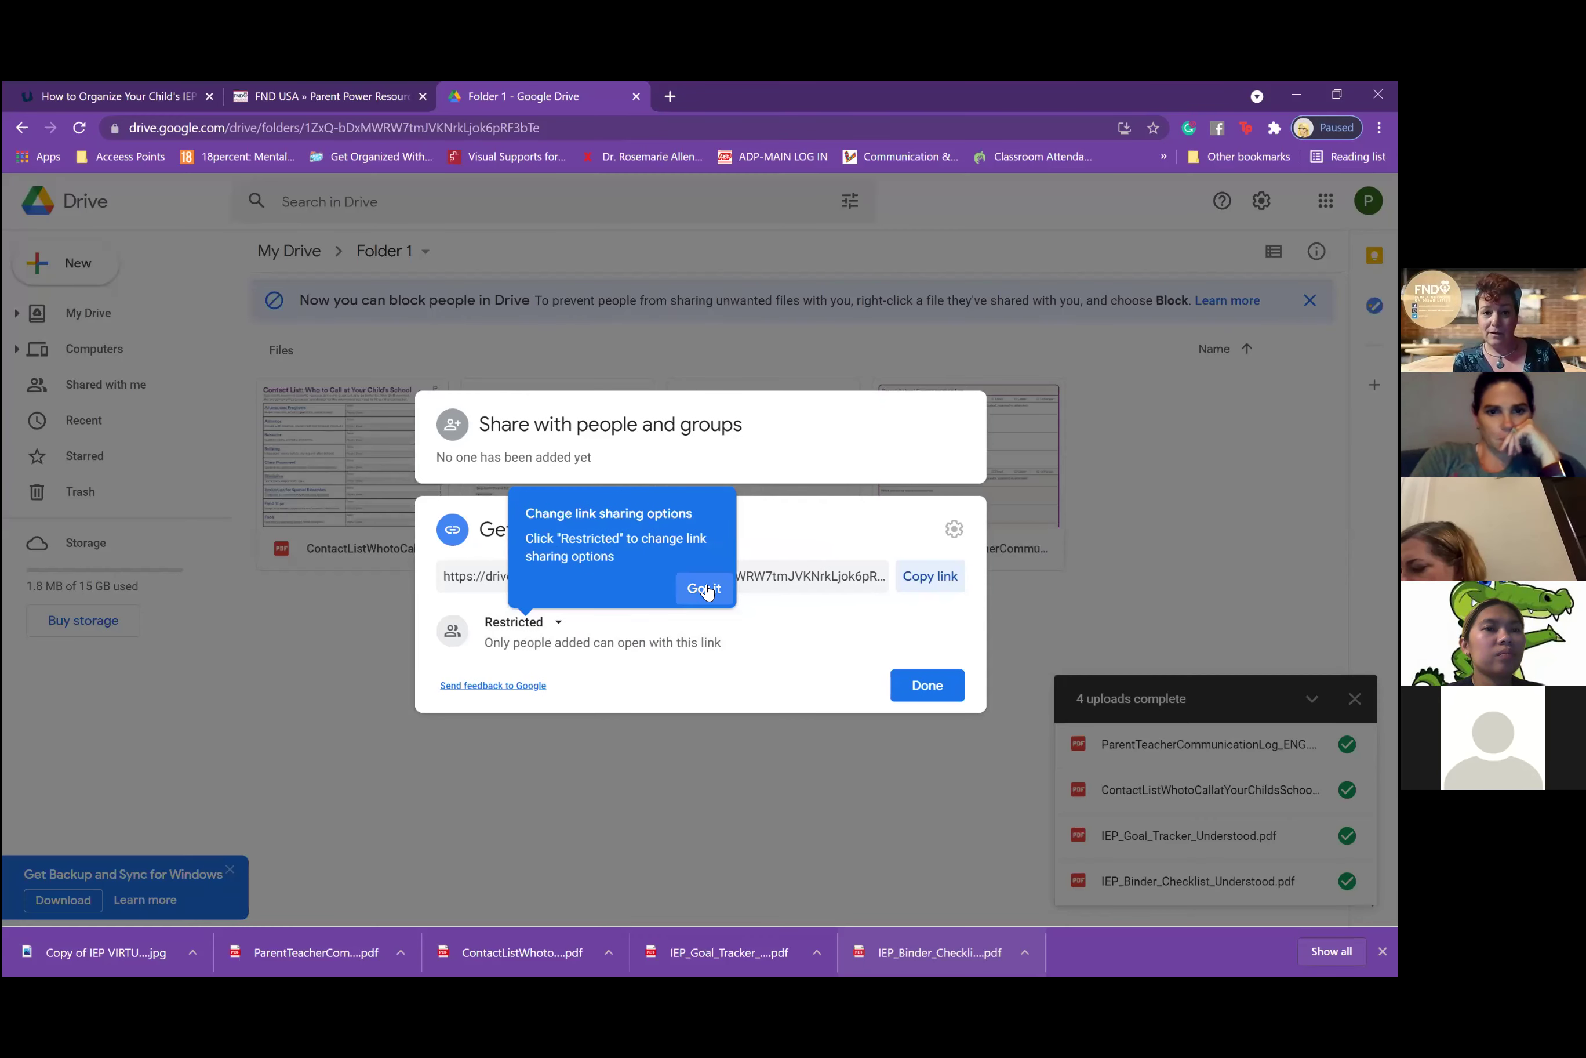
click(701, 588)
click(683, 591)
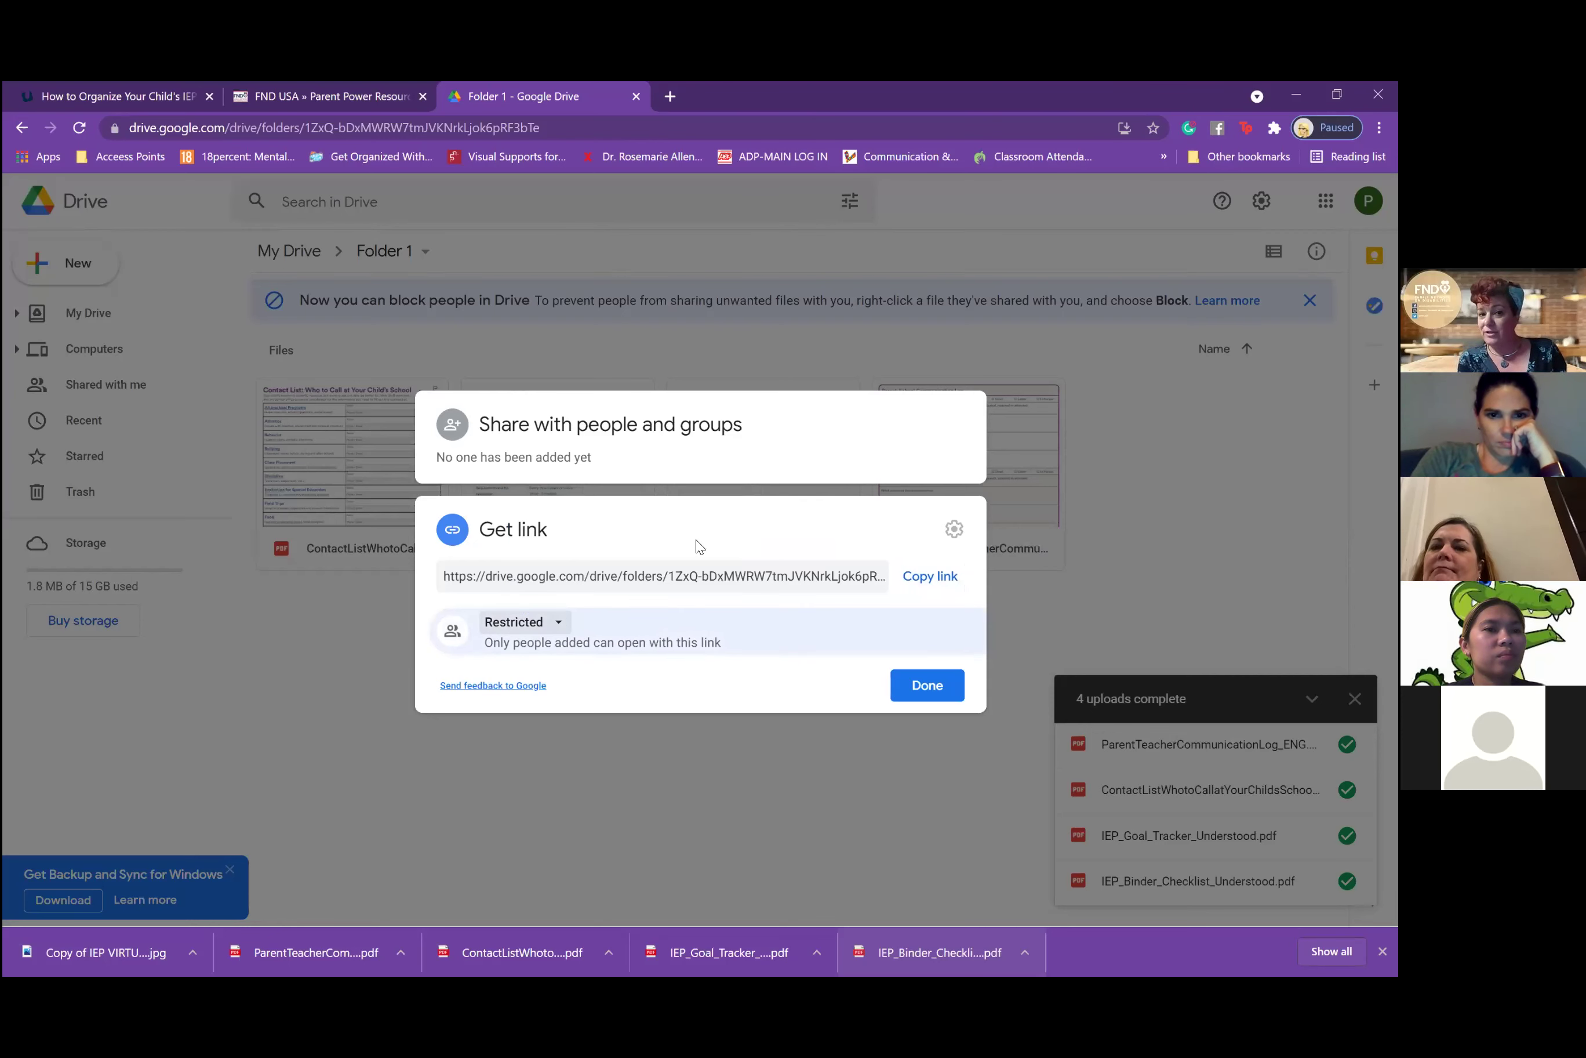
click(920, 586)
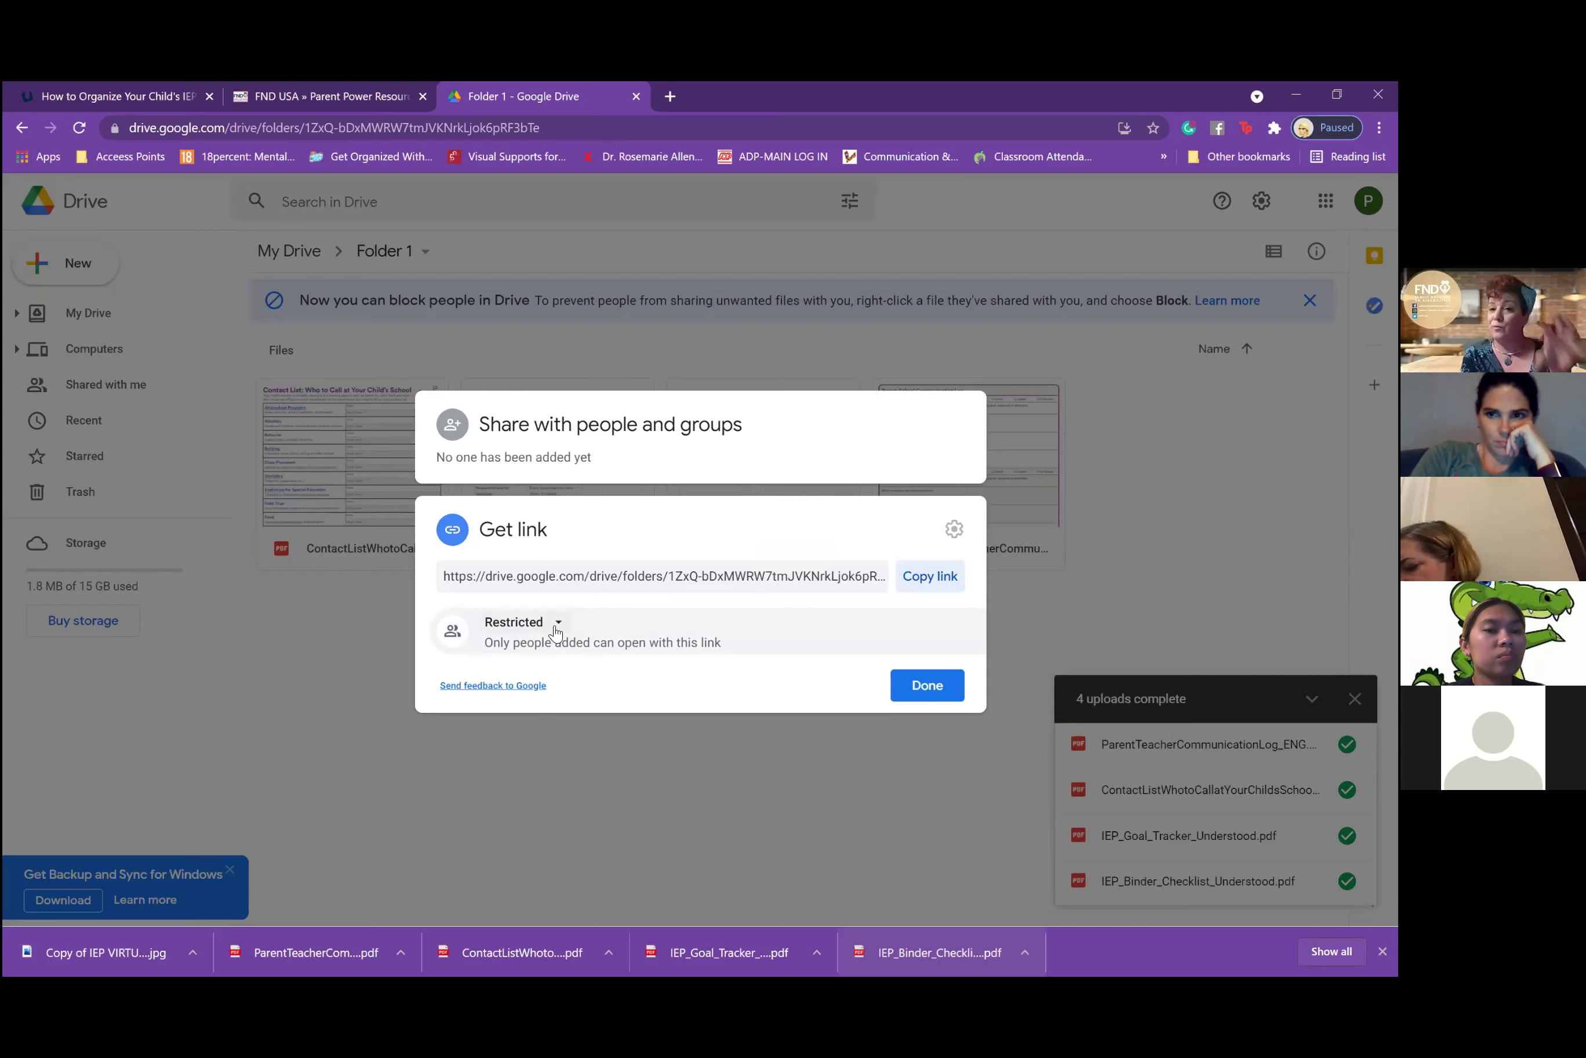
click(554, 633)
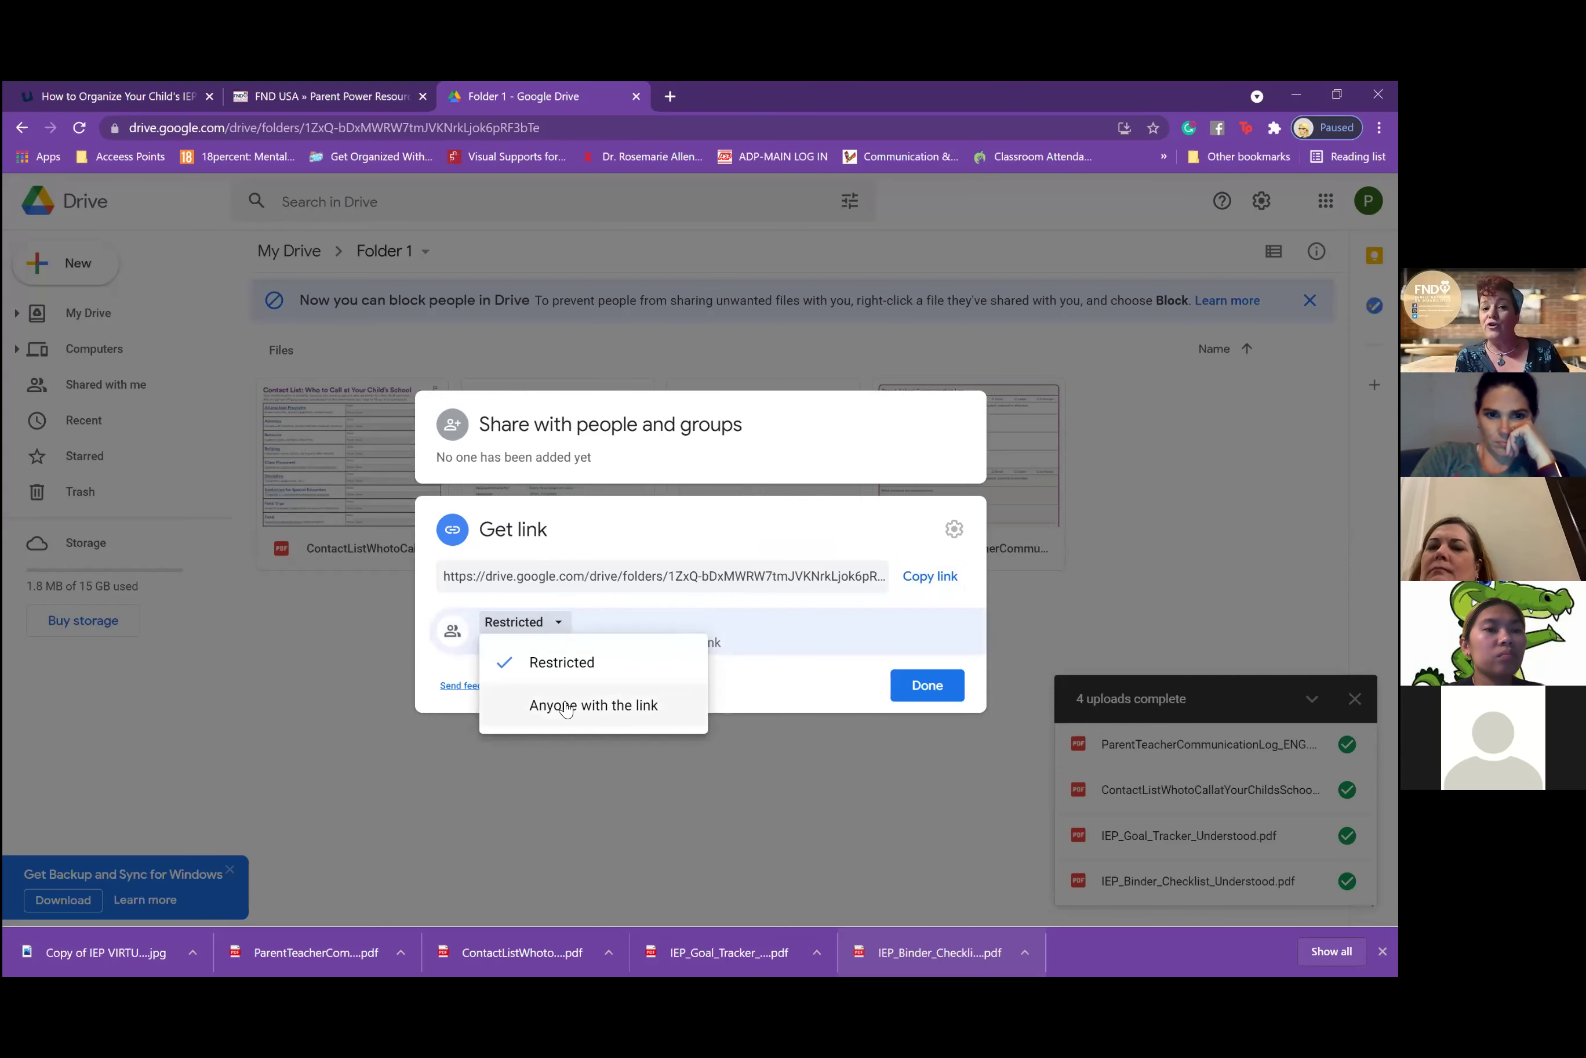
click(583, 713)
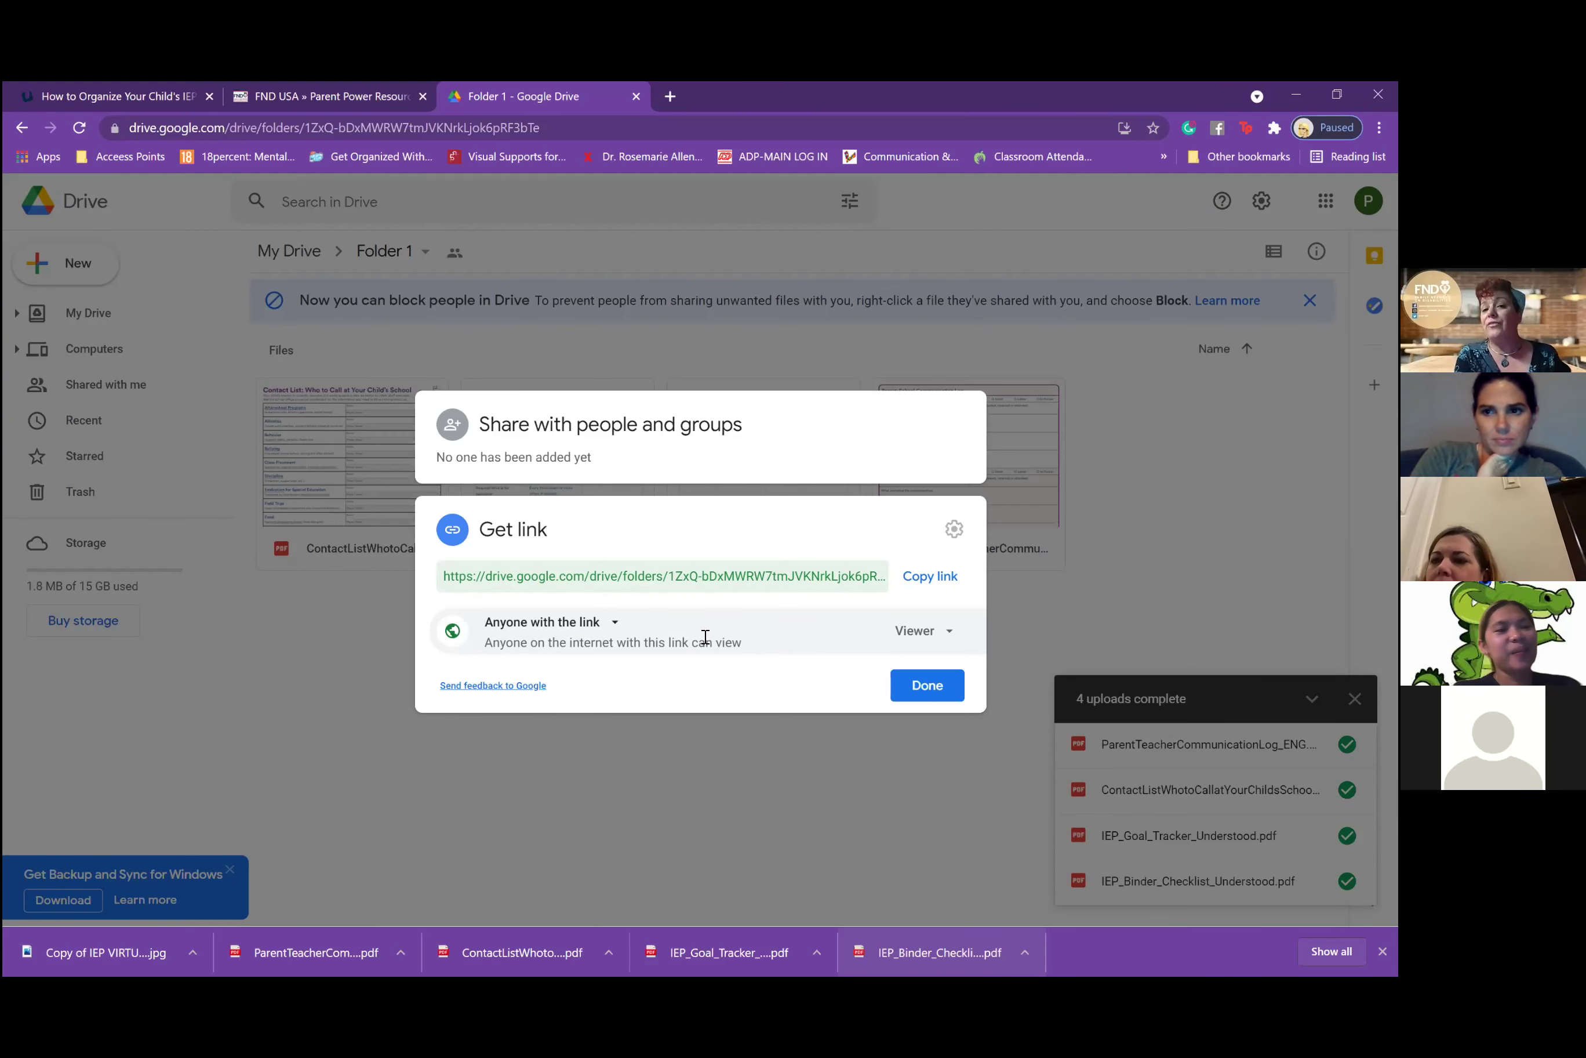
click(930, 577)
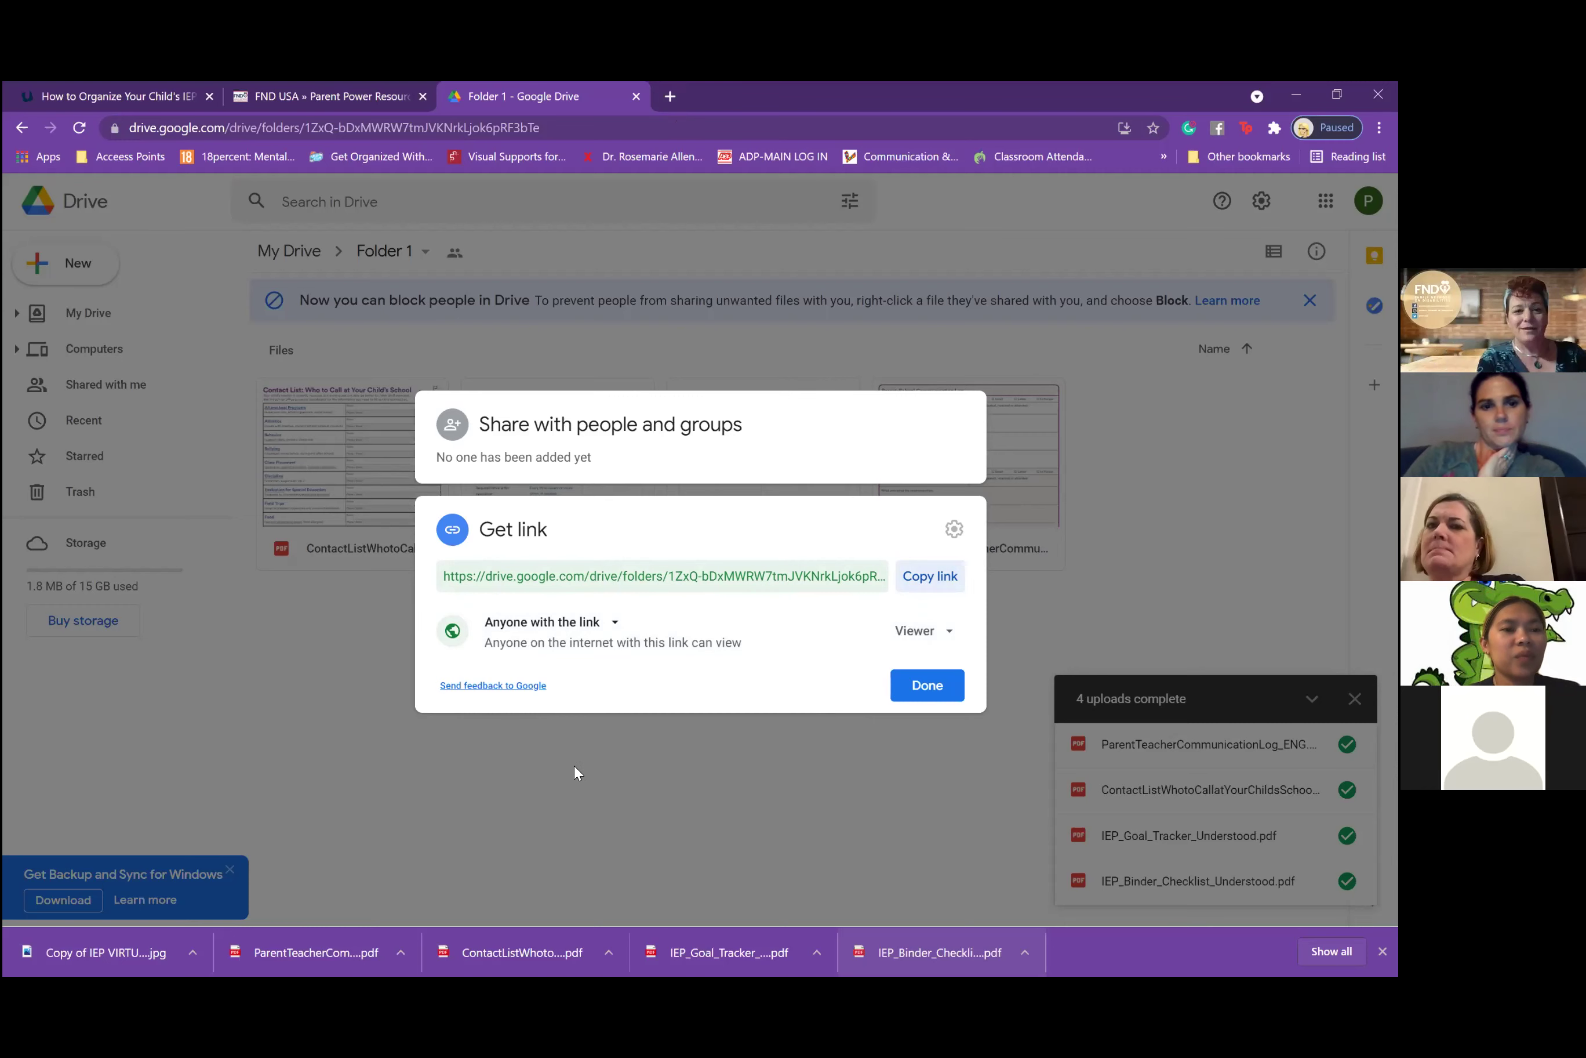
click(499, 802)
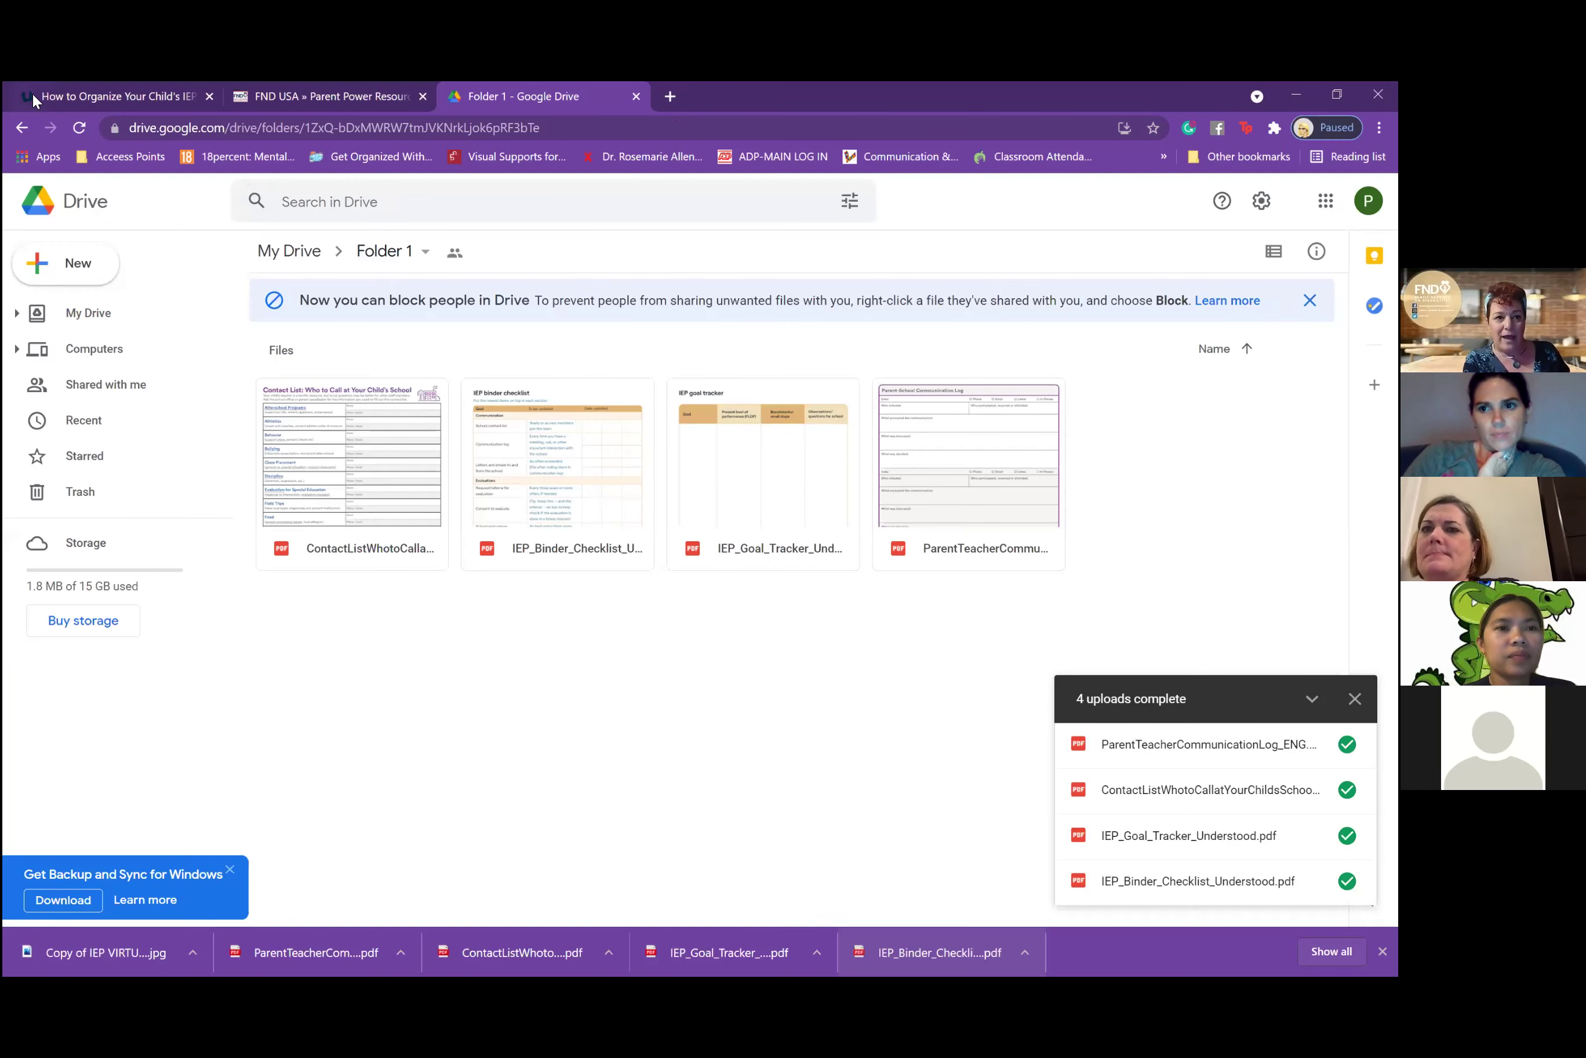
Return to Folder 1's four PDFs and dismiss the '4 uploads complete' notice.
click(21, 128)
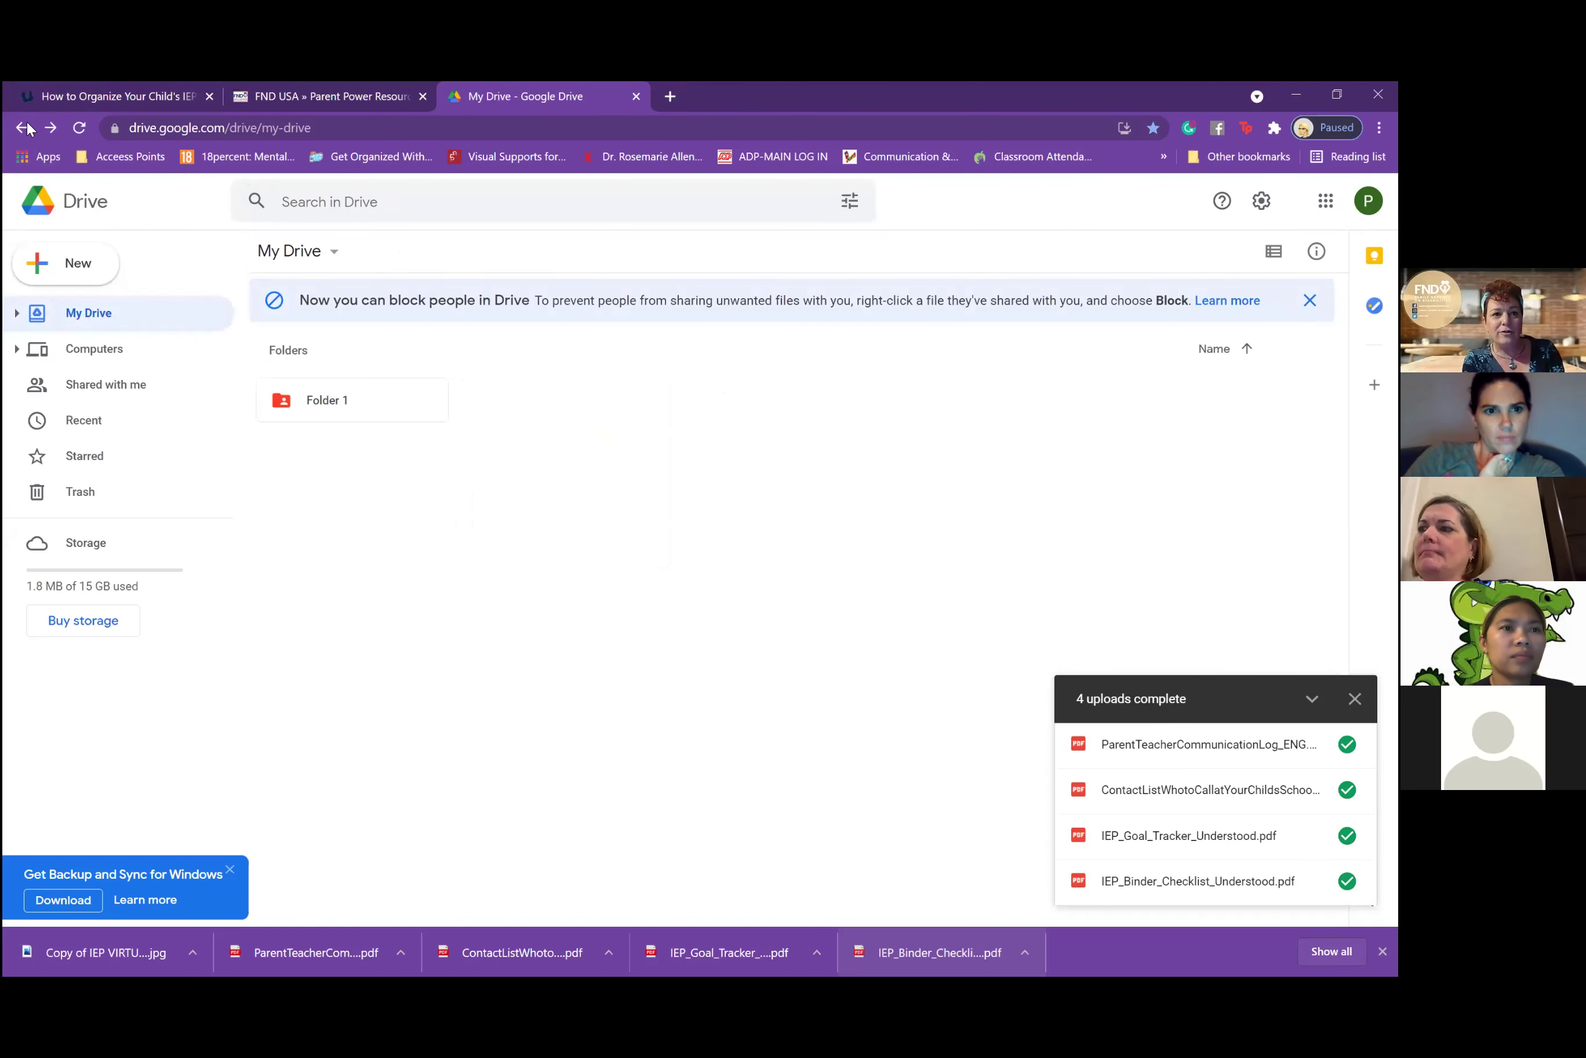
click(51, 130)
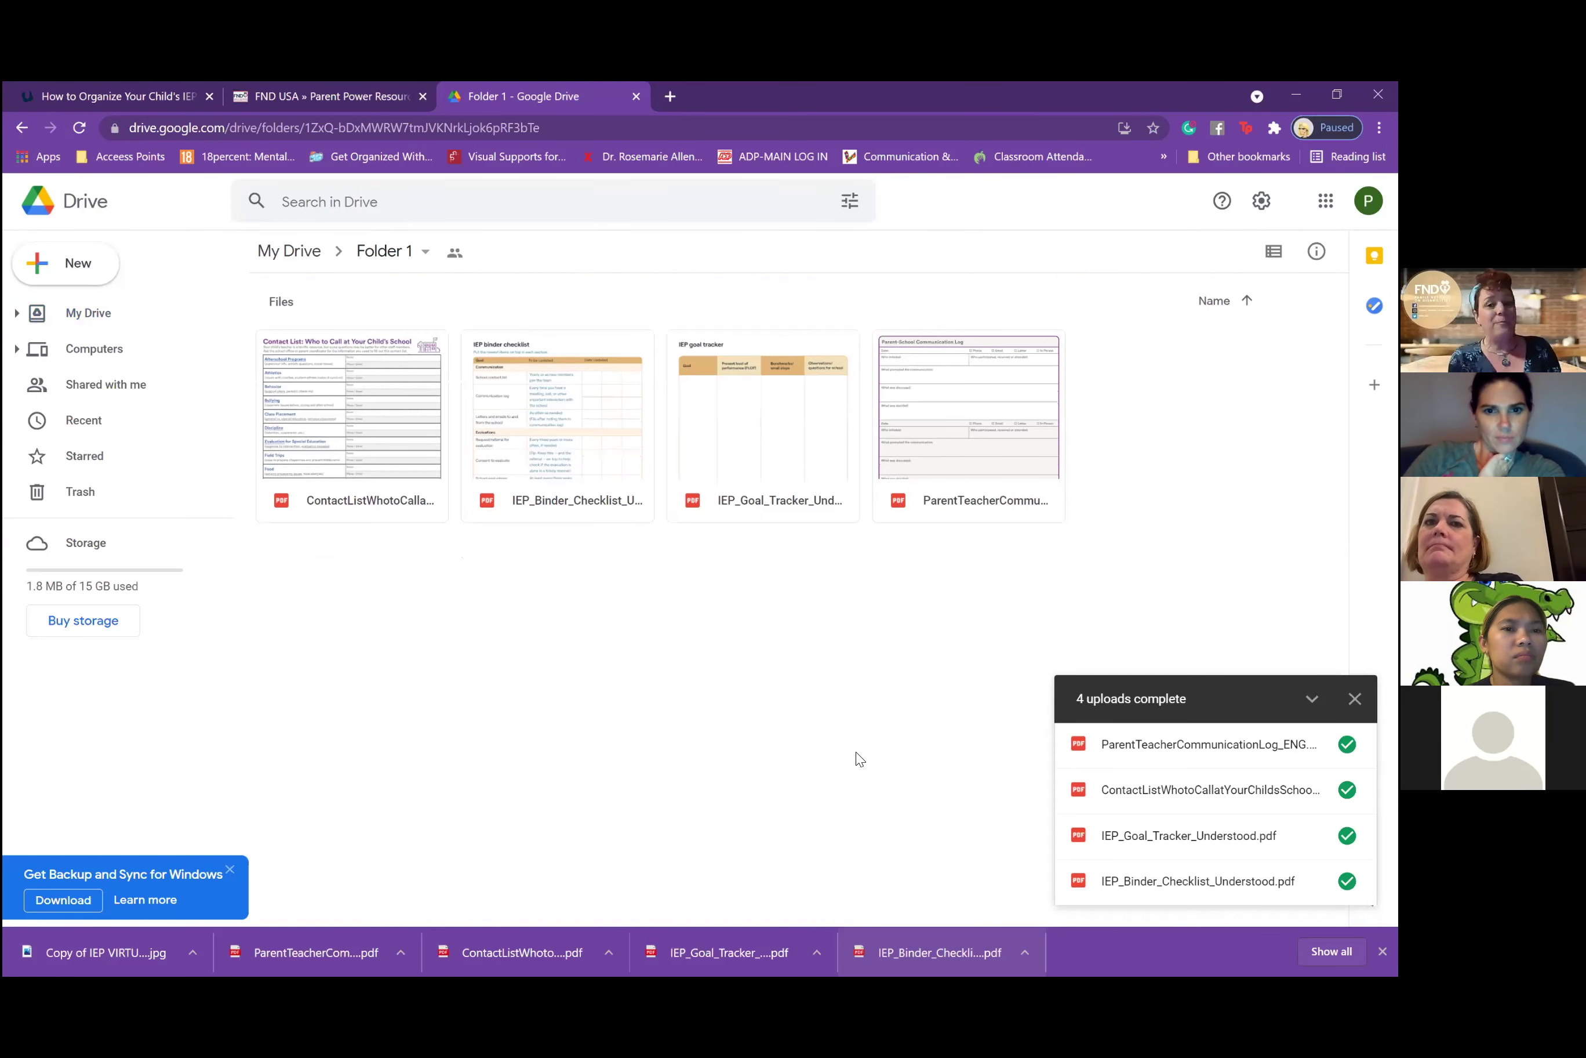
click(1355, 698)
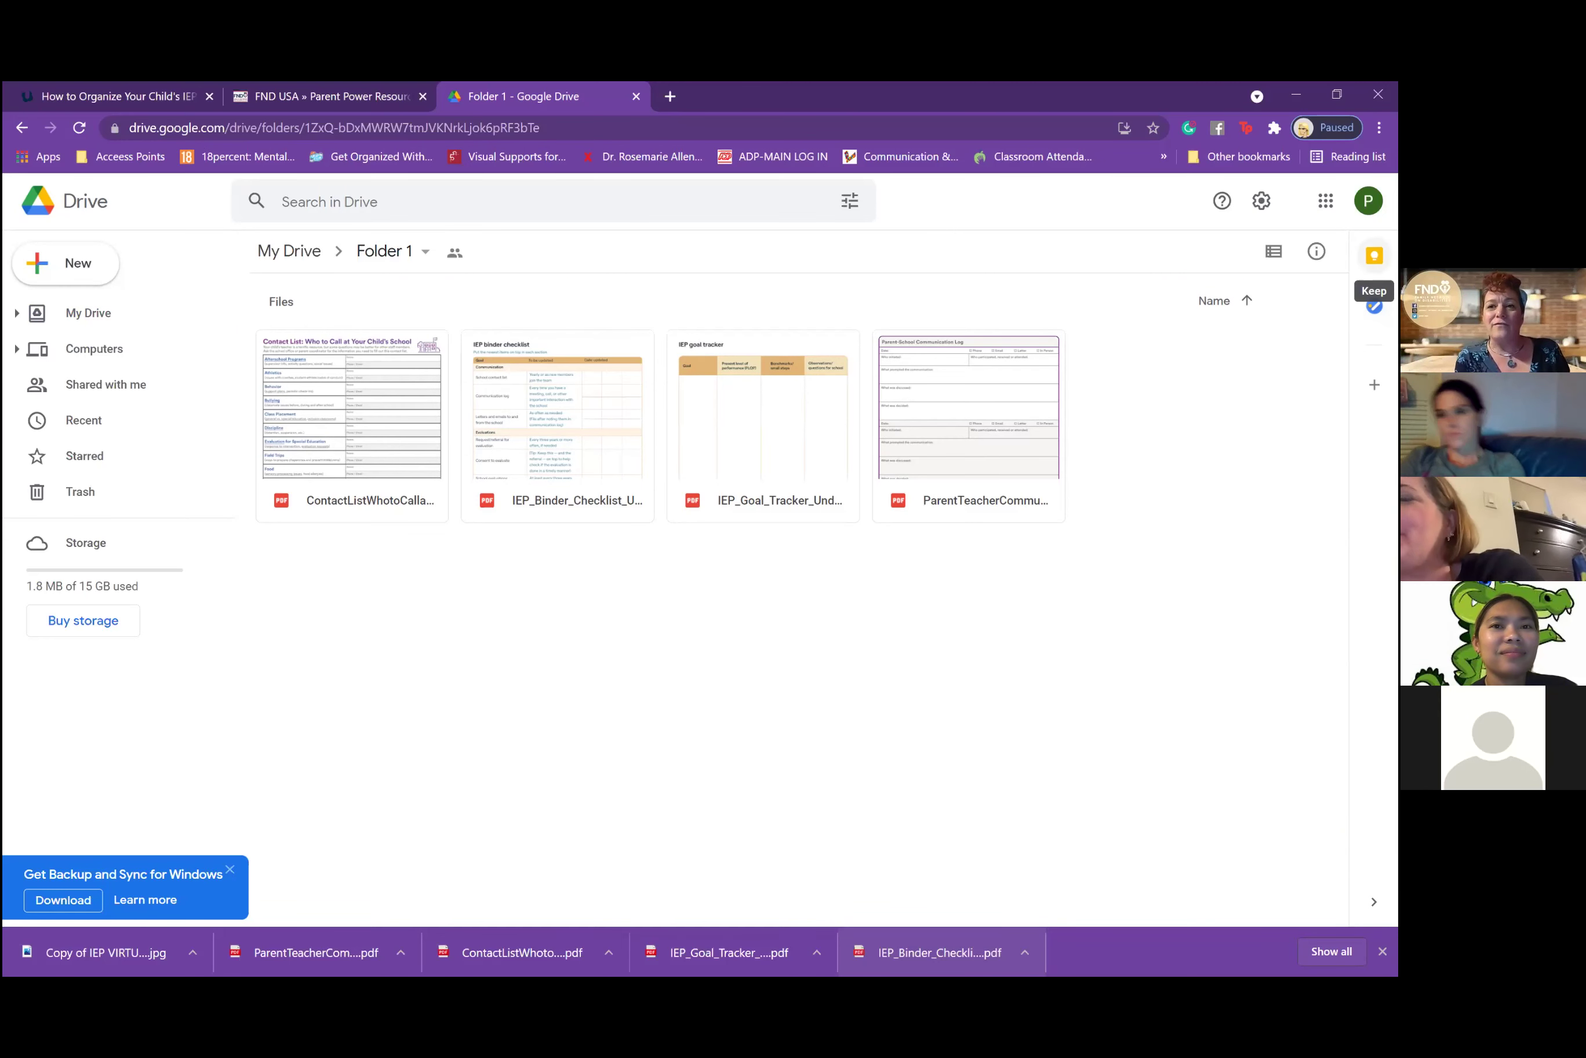
click(1375, 256)
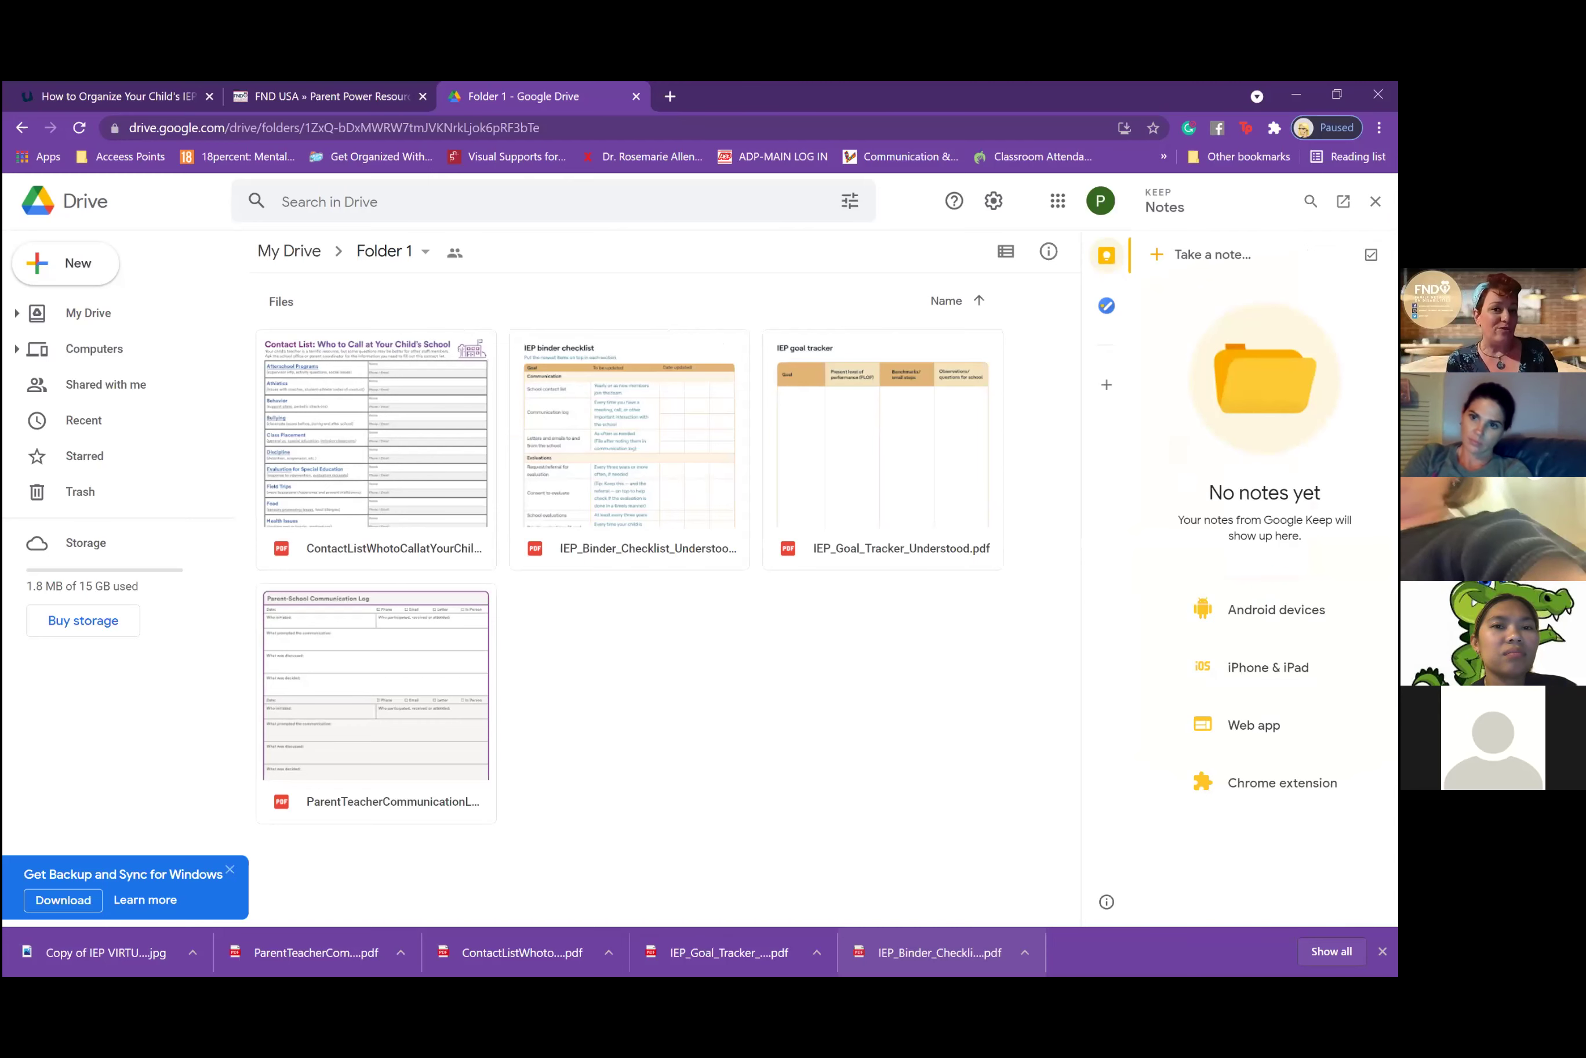
click(1157, 262)
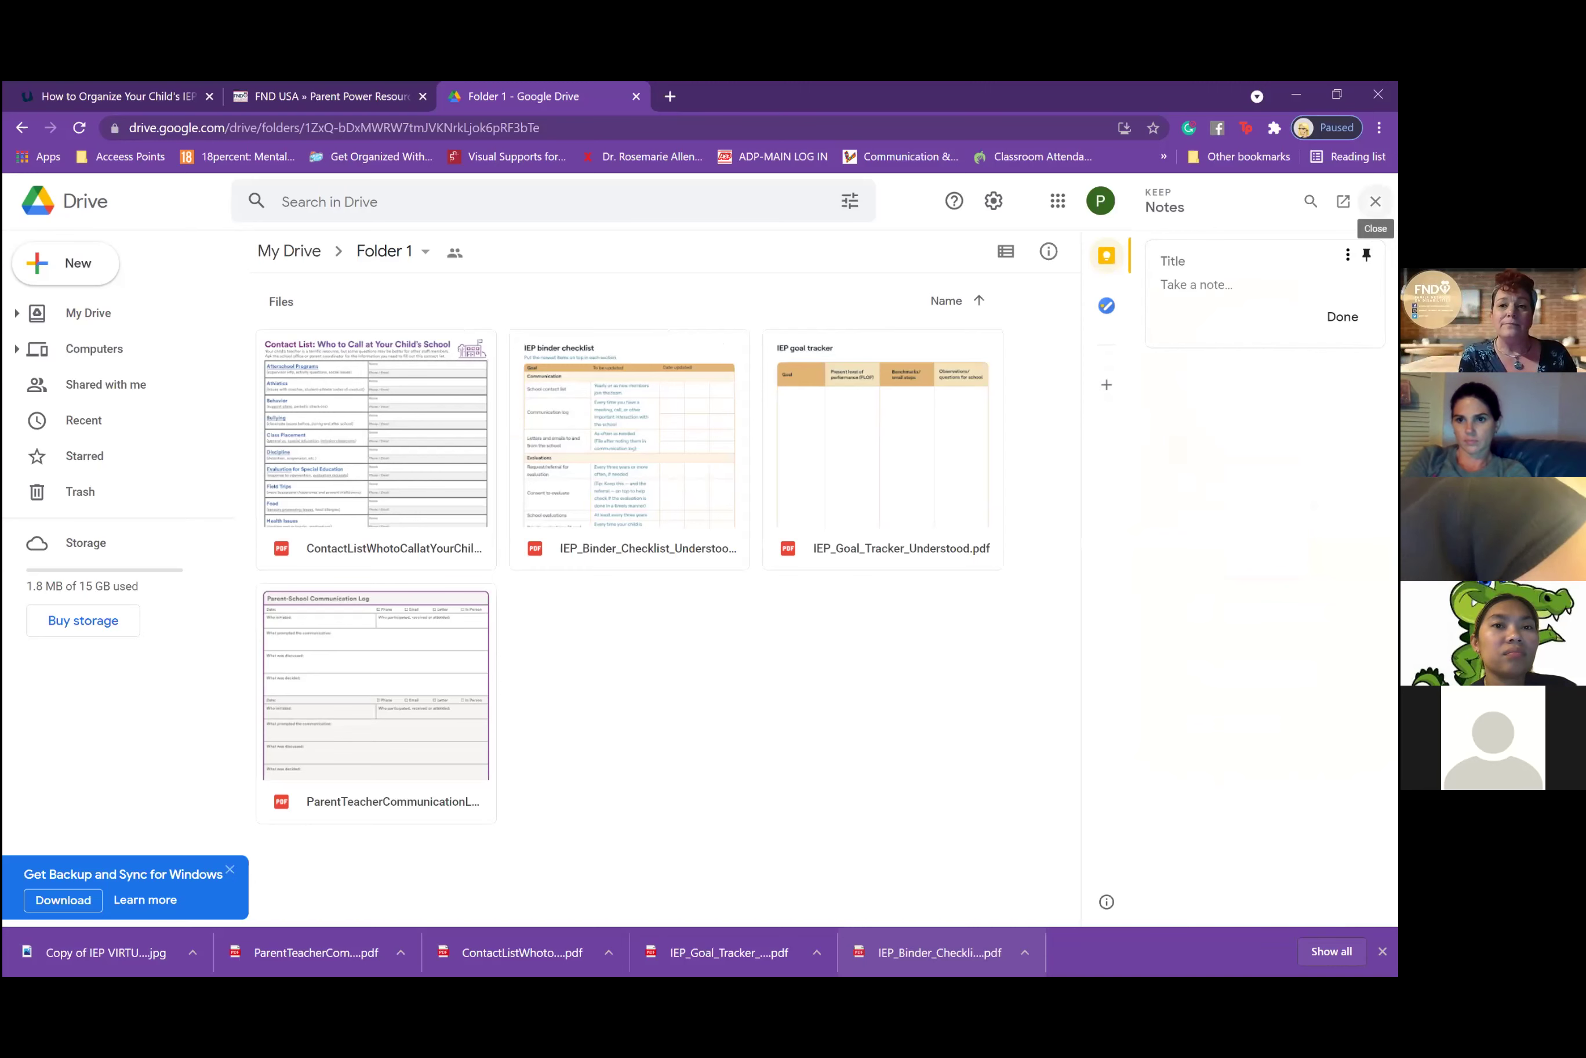
click(1375, 200)
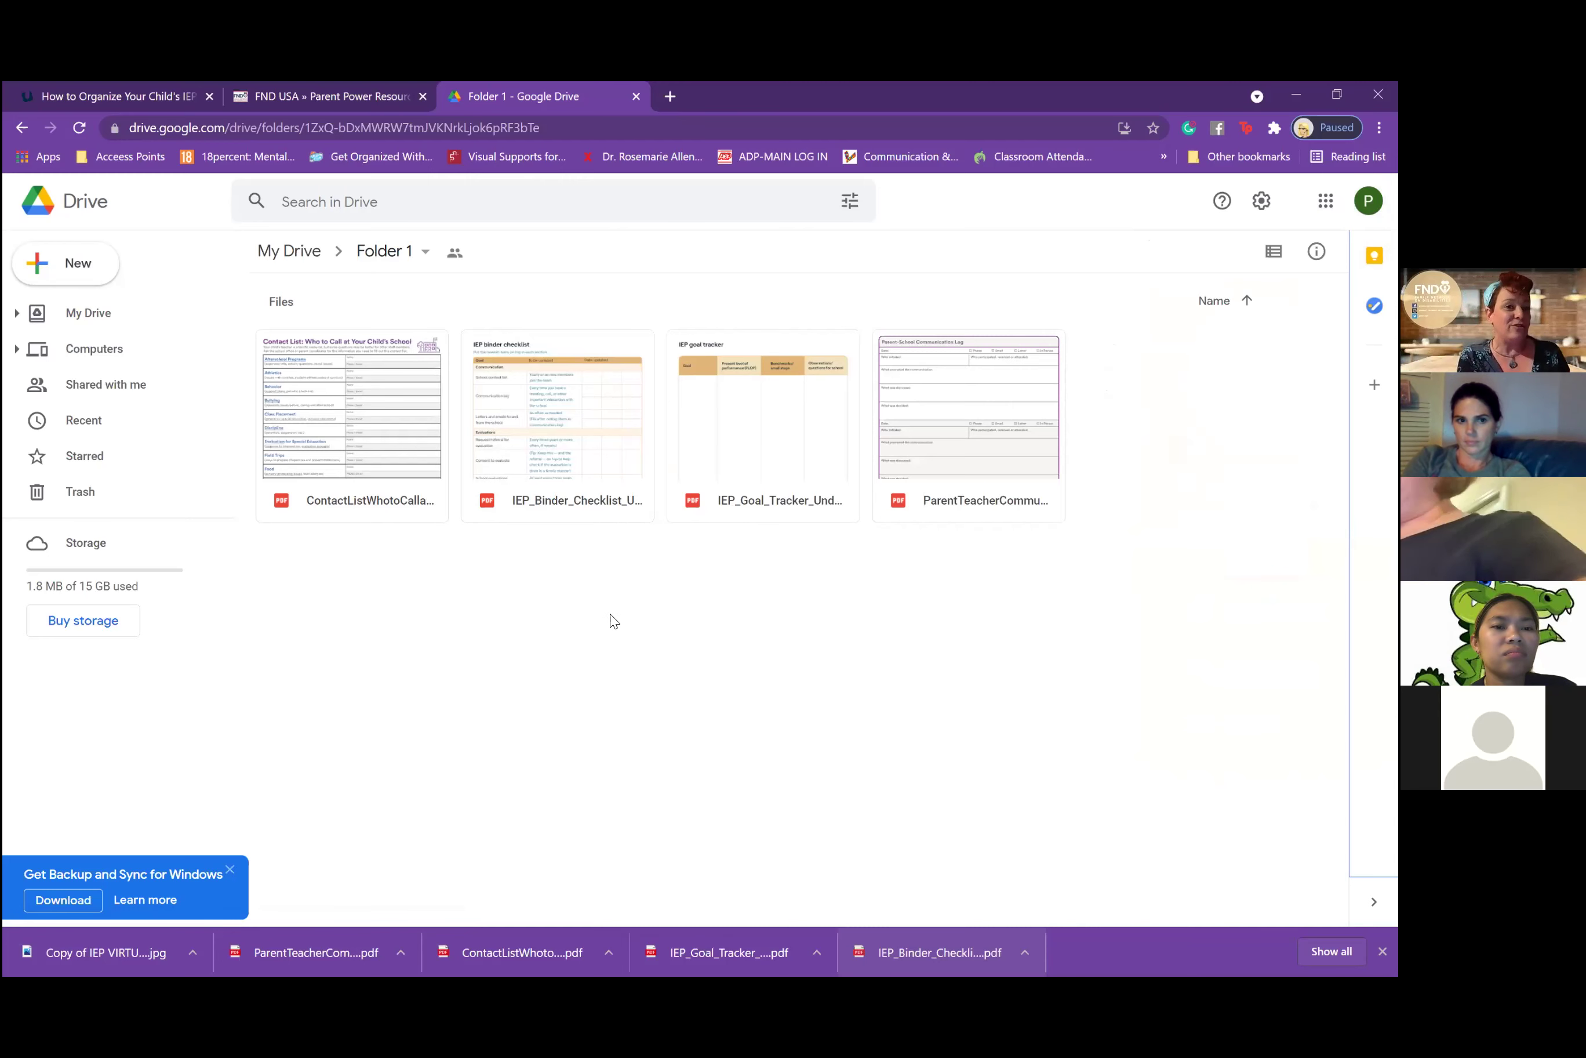
Check Folder 1's Activity history of uploads and sharing, then go back to My Drive.
click(1316, 252)
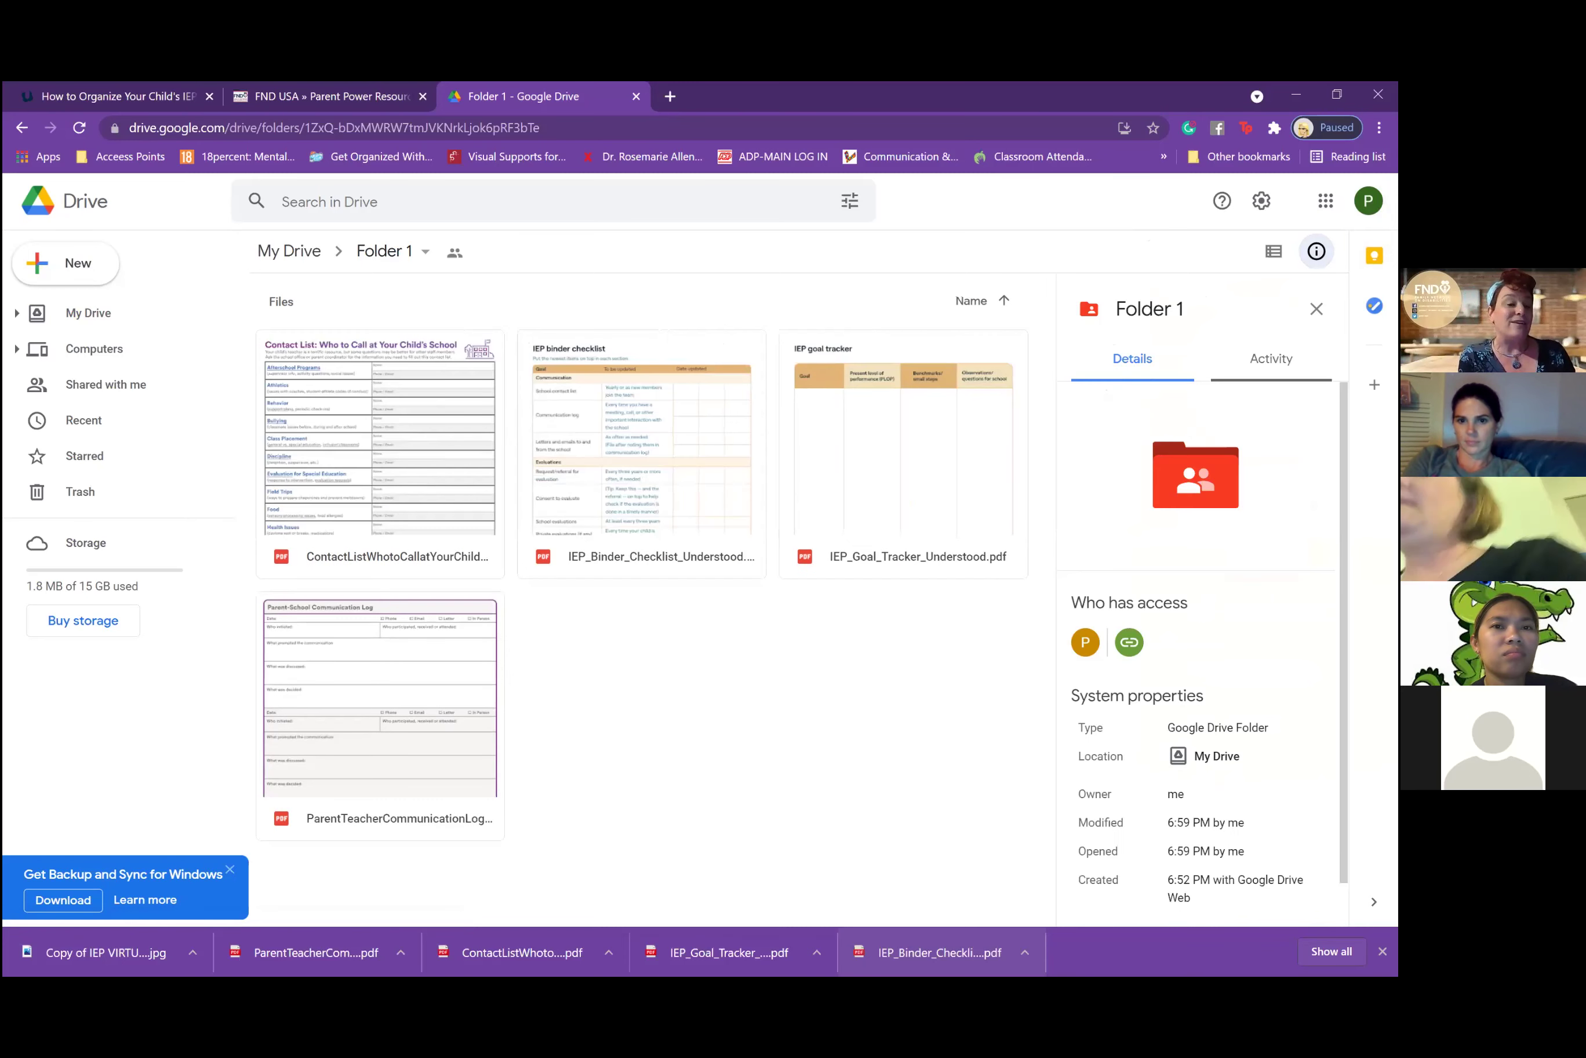
click(1271, 358)
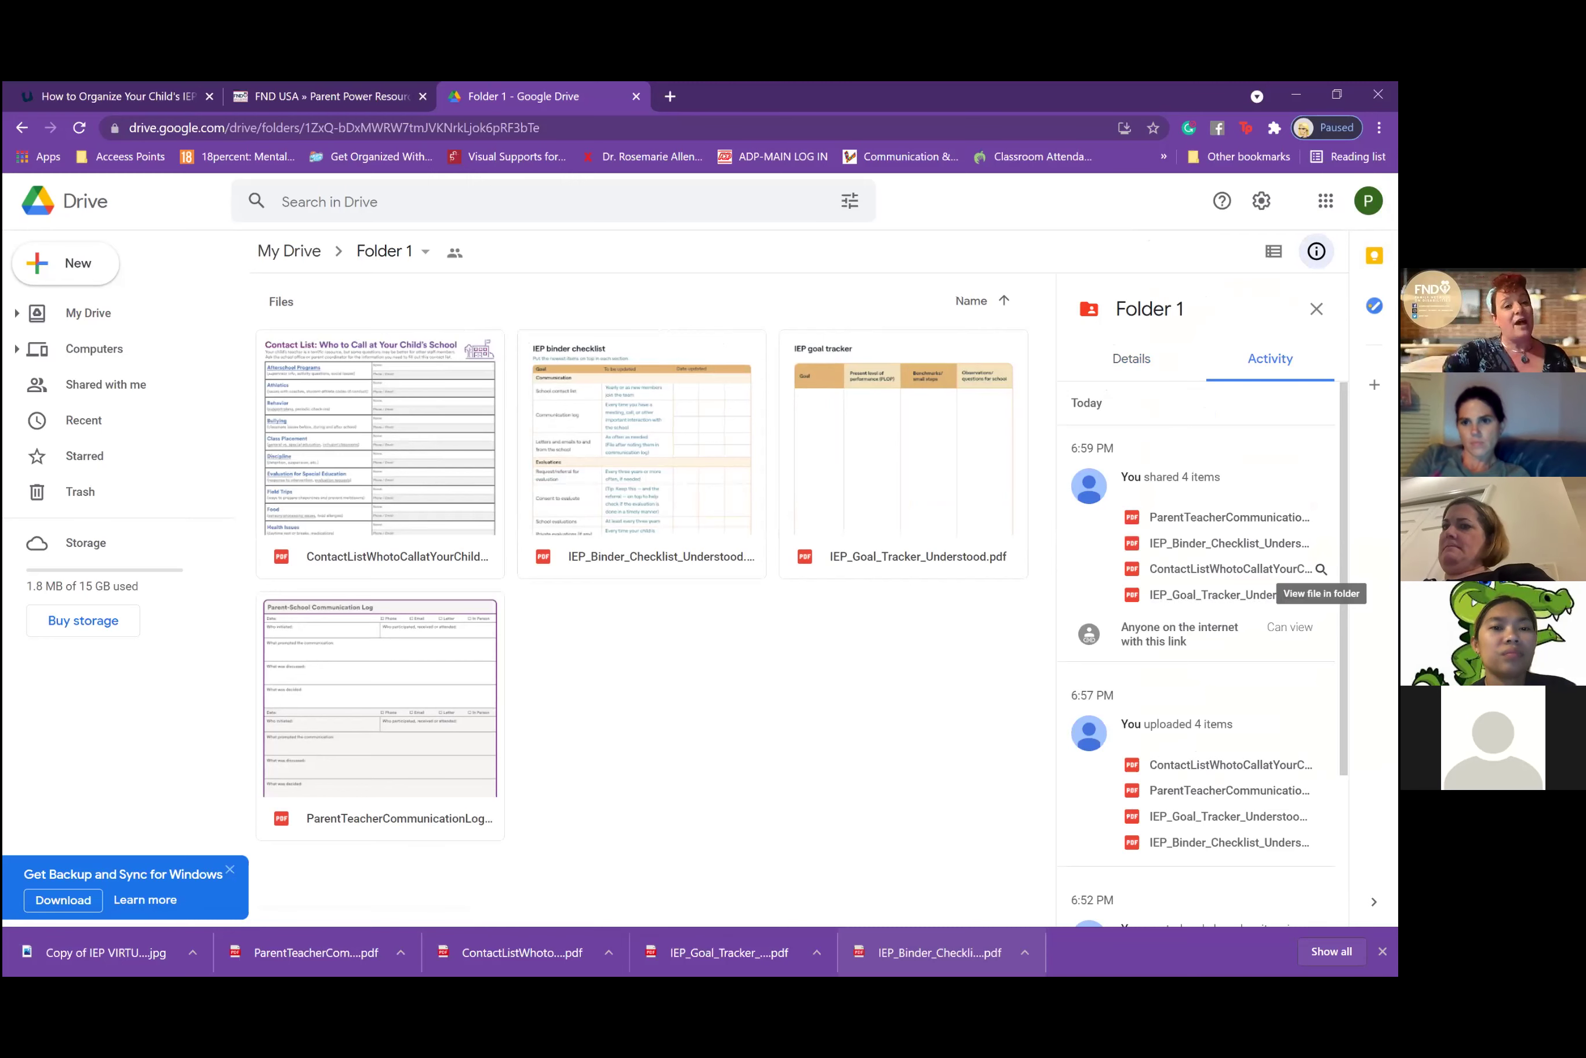
scroll(1202, 614, down, 3)
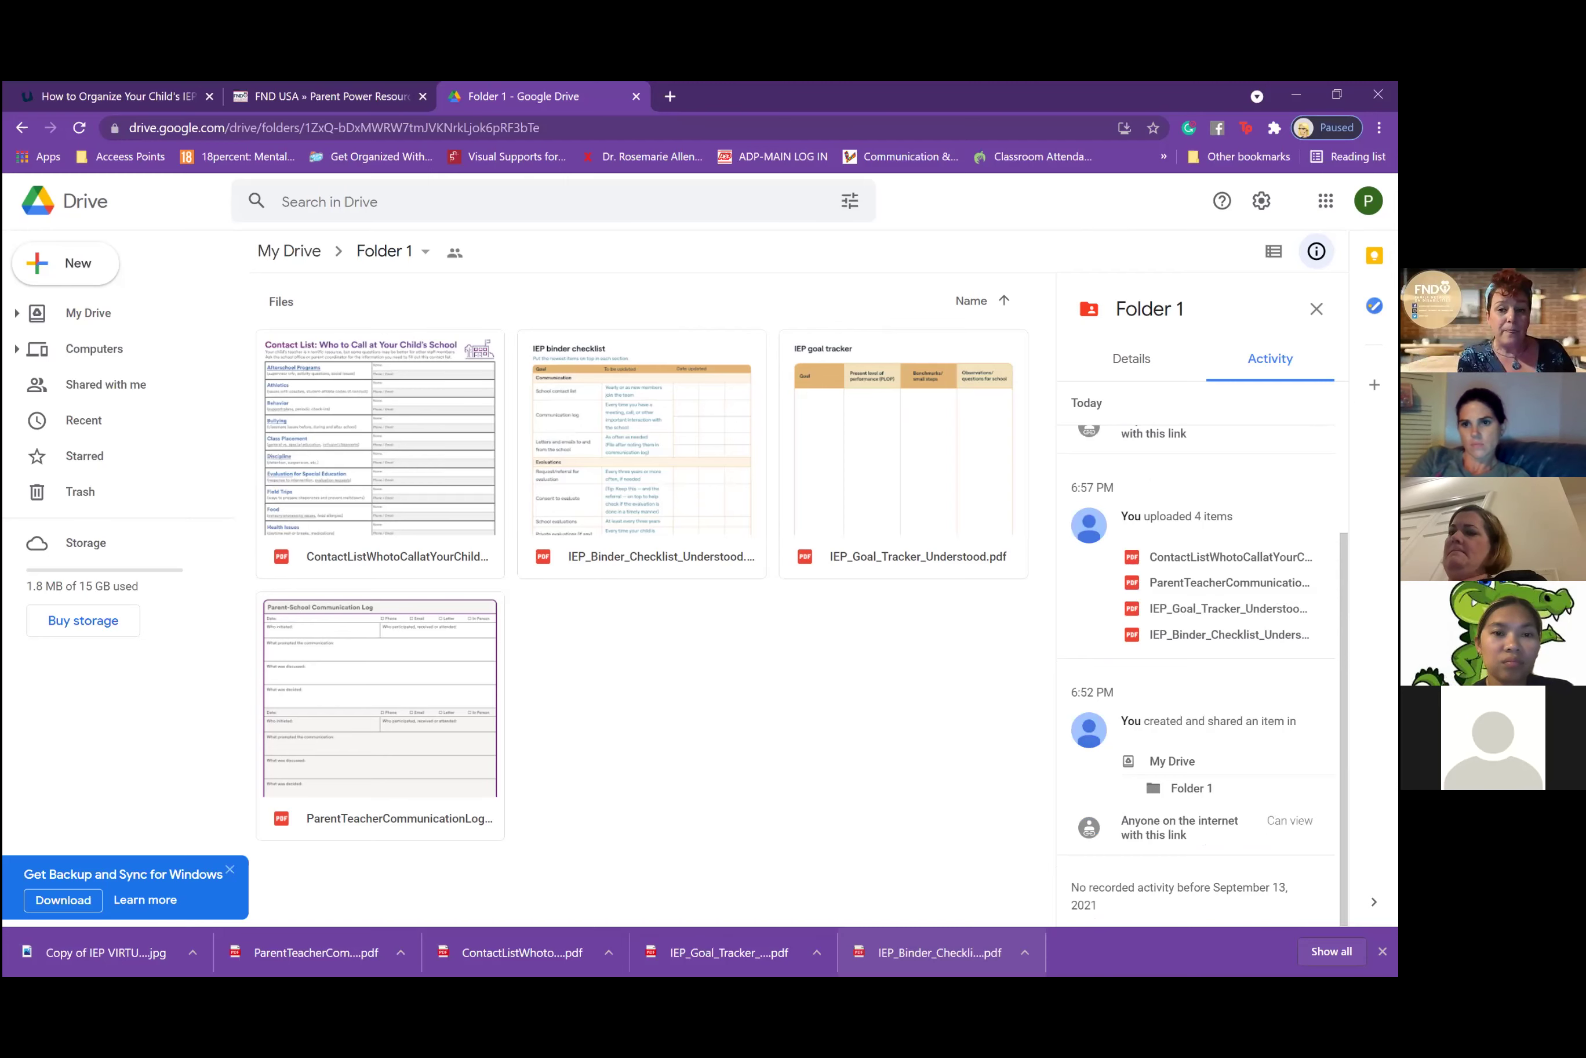
scroll(1201, 648, up, 1)
scroll(1201, 614, up, 3)
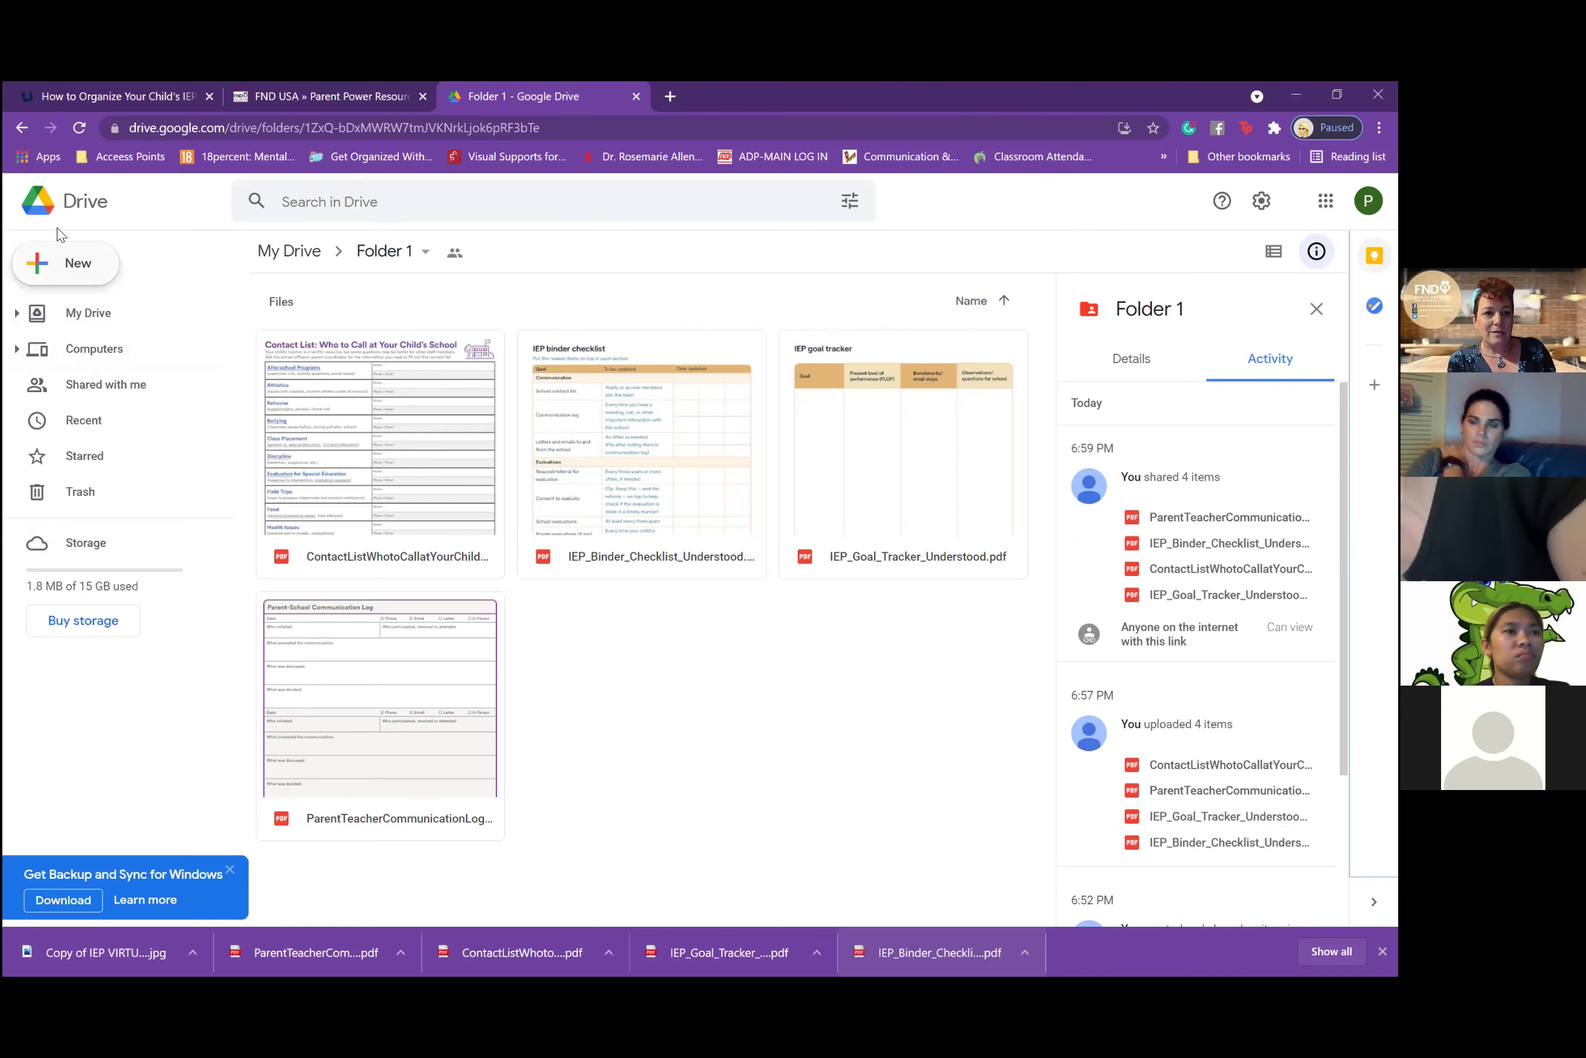
click(292, 252)
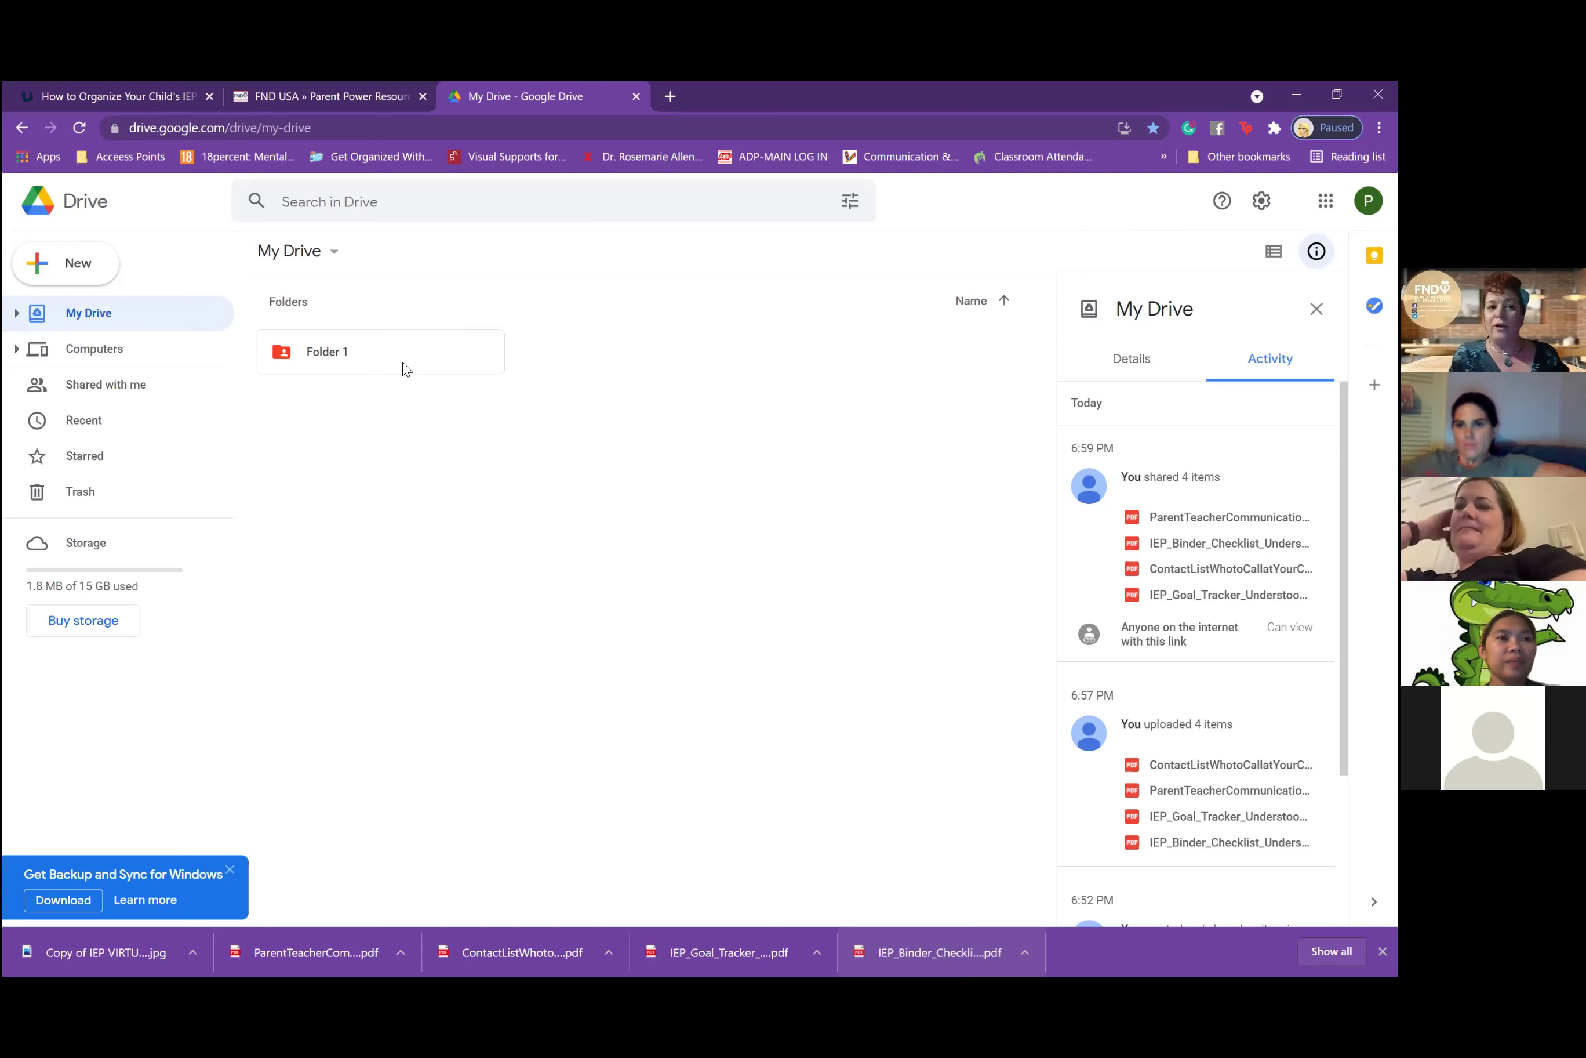
Create a new folder named 'Folder 2' in My Drive.
click(85, 267)
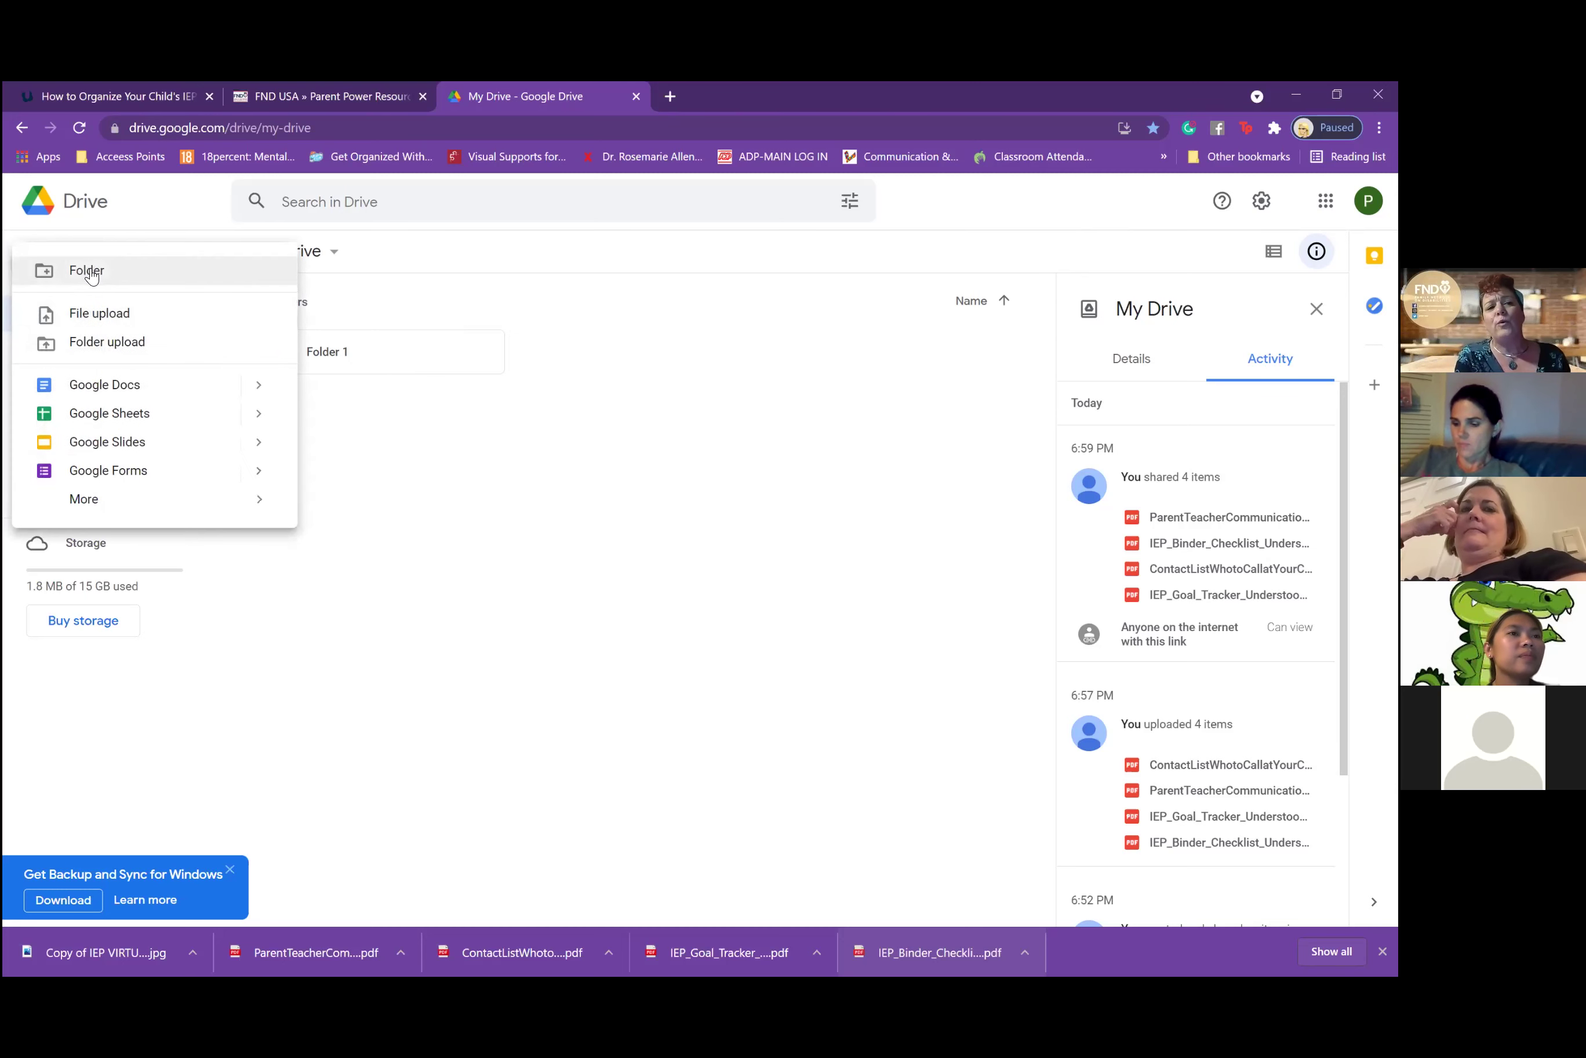
click(543, 447)
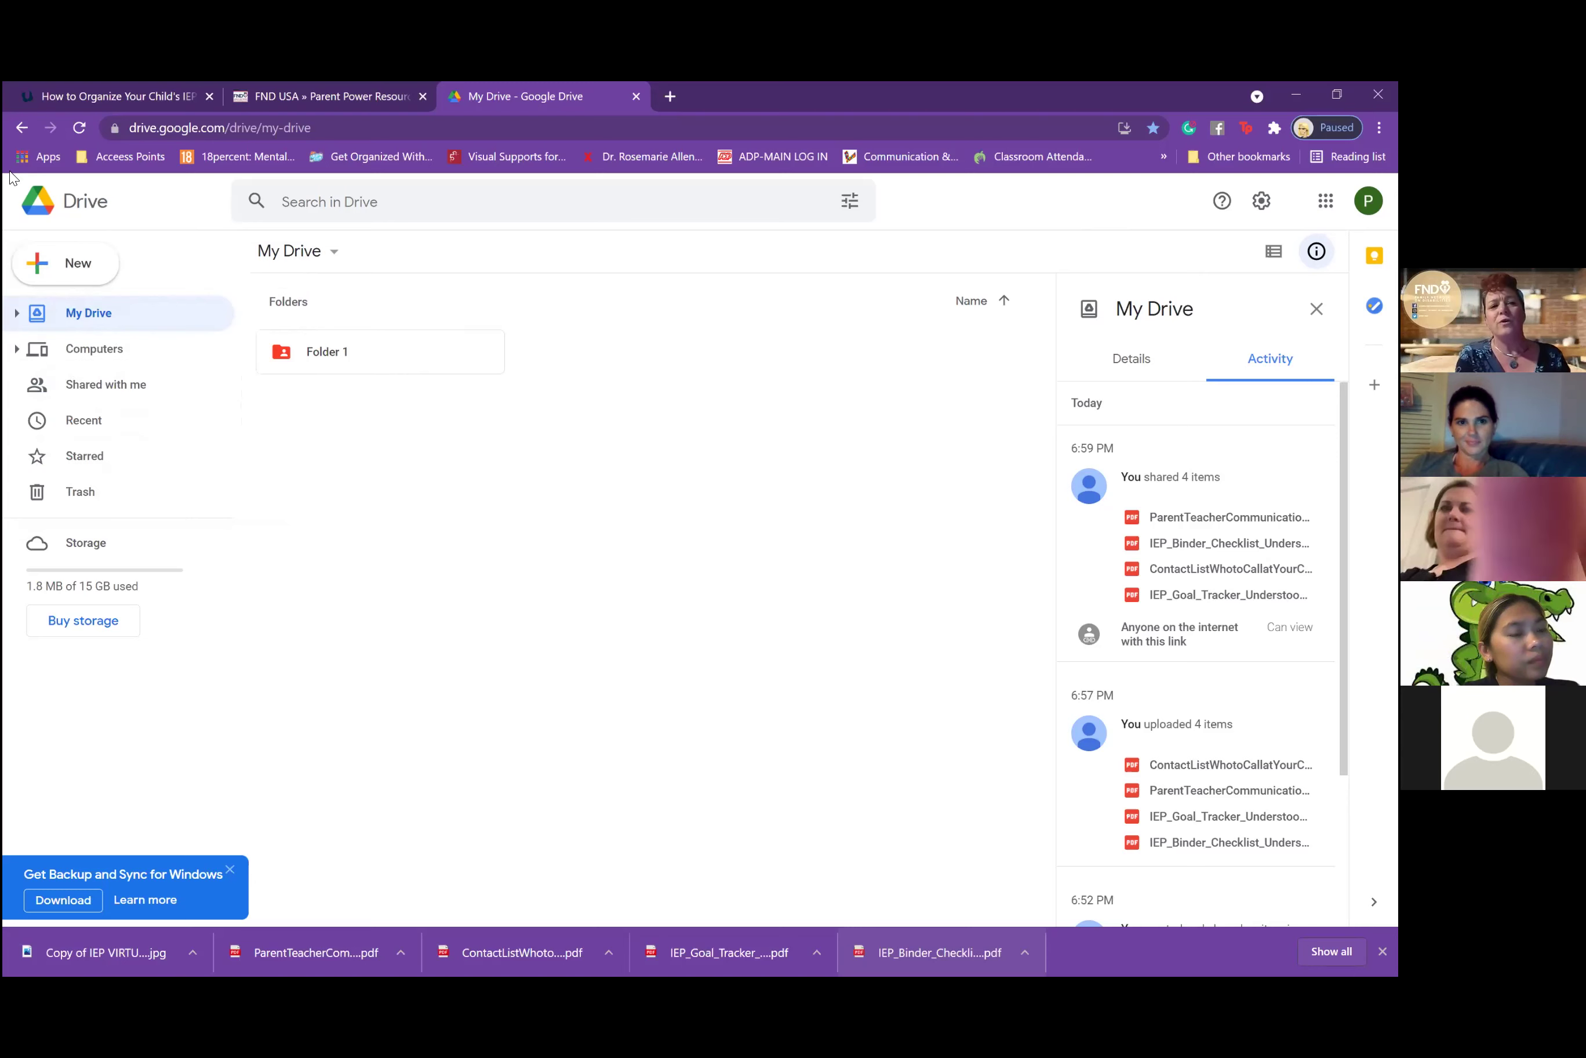
click(66, 269)
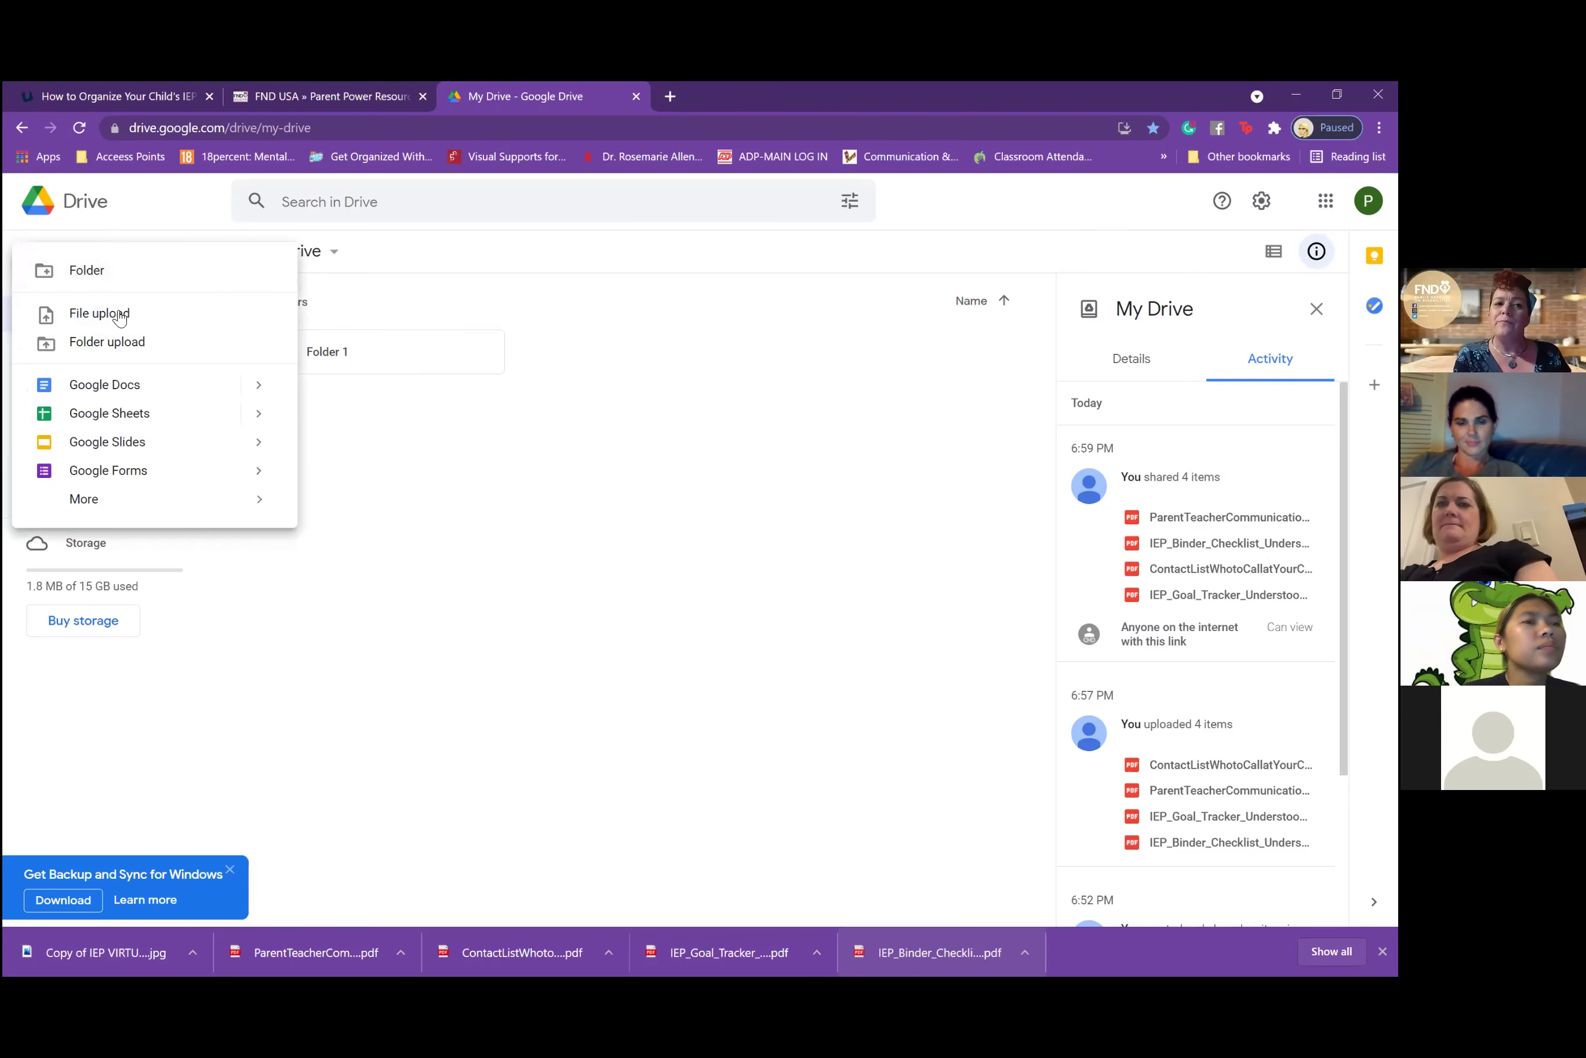
click(103, 277)
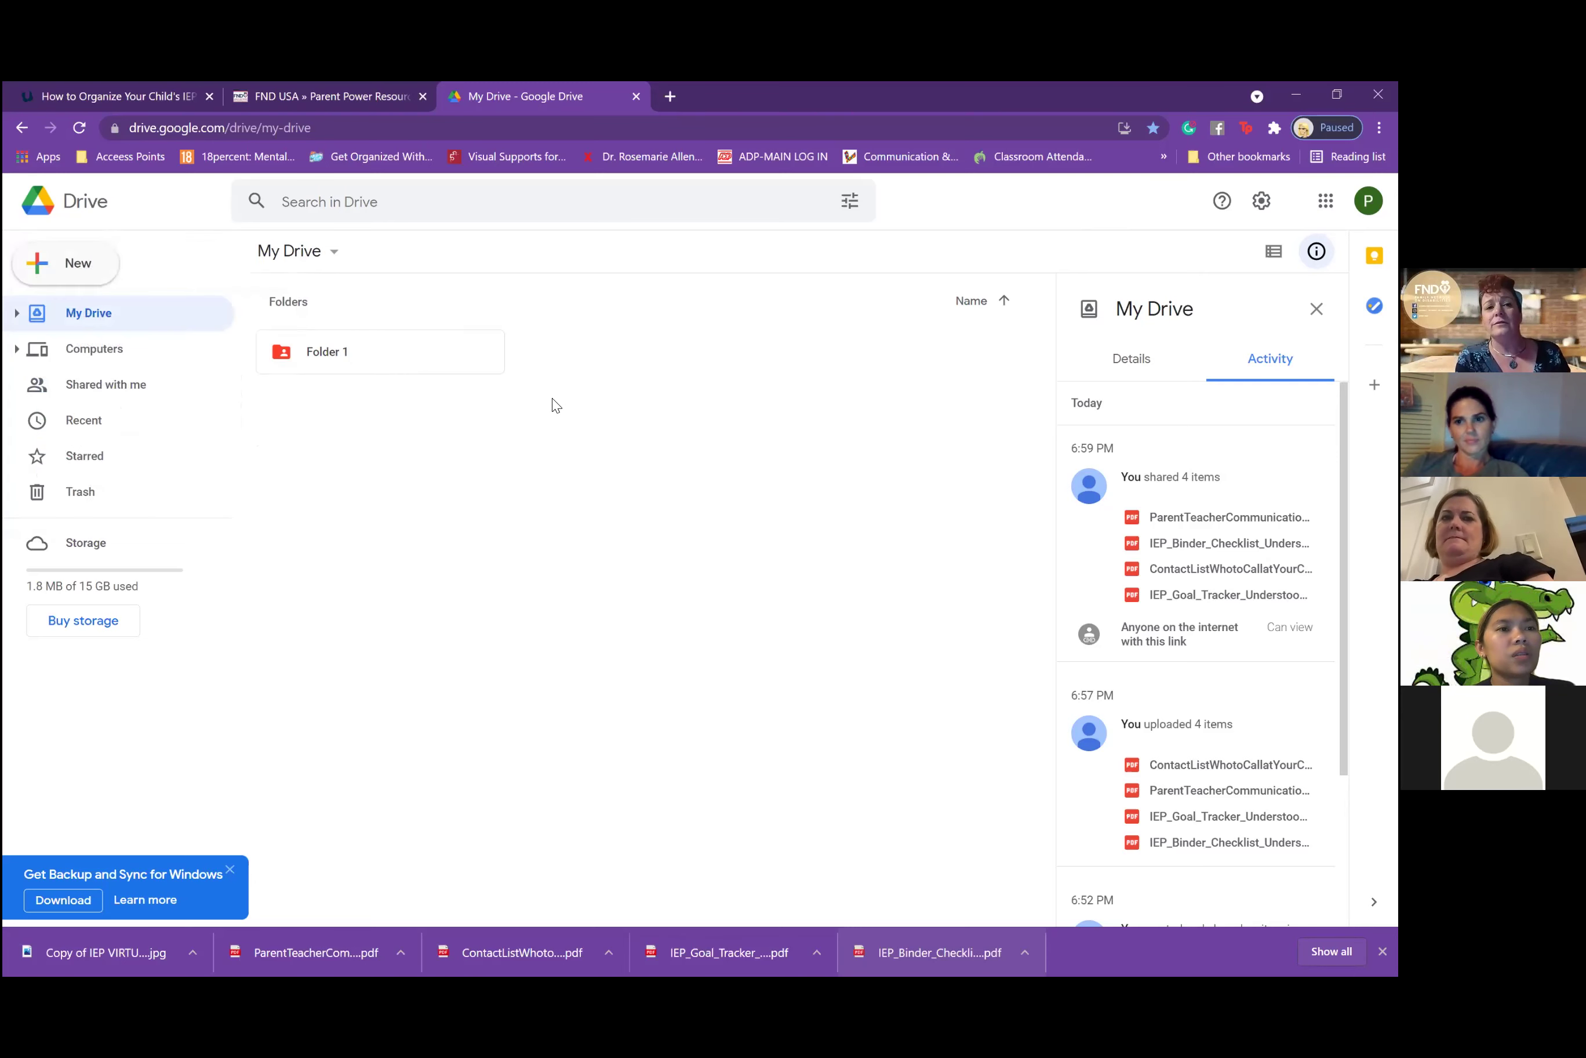
text(Fo)
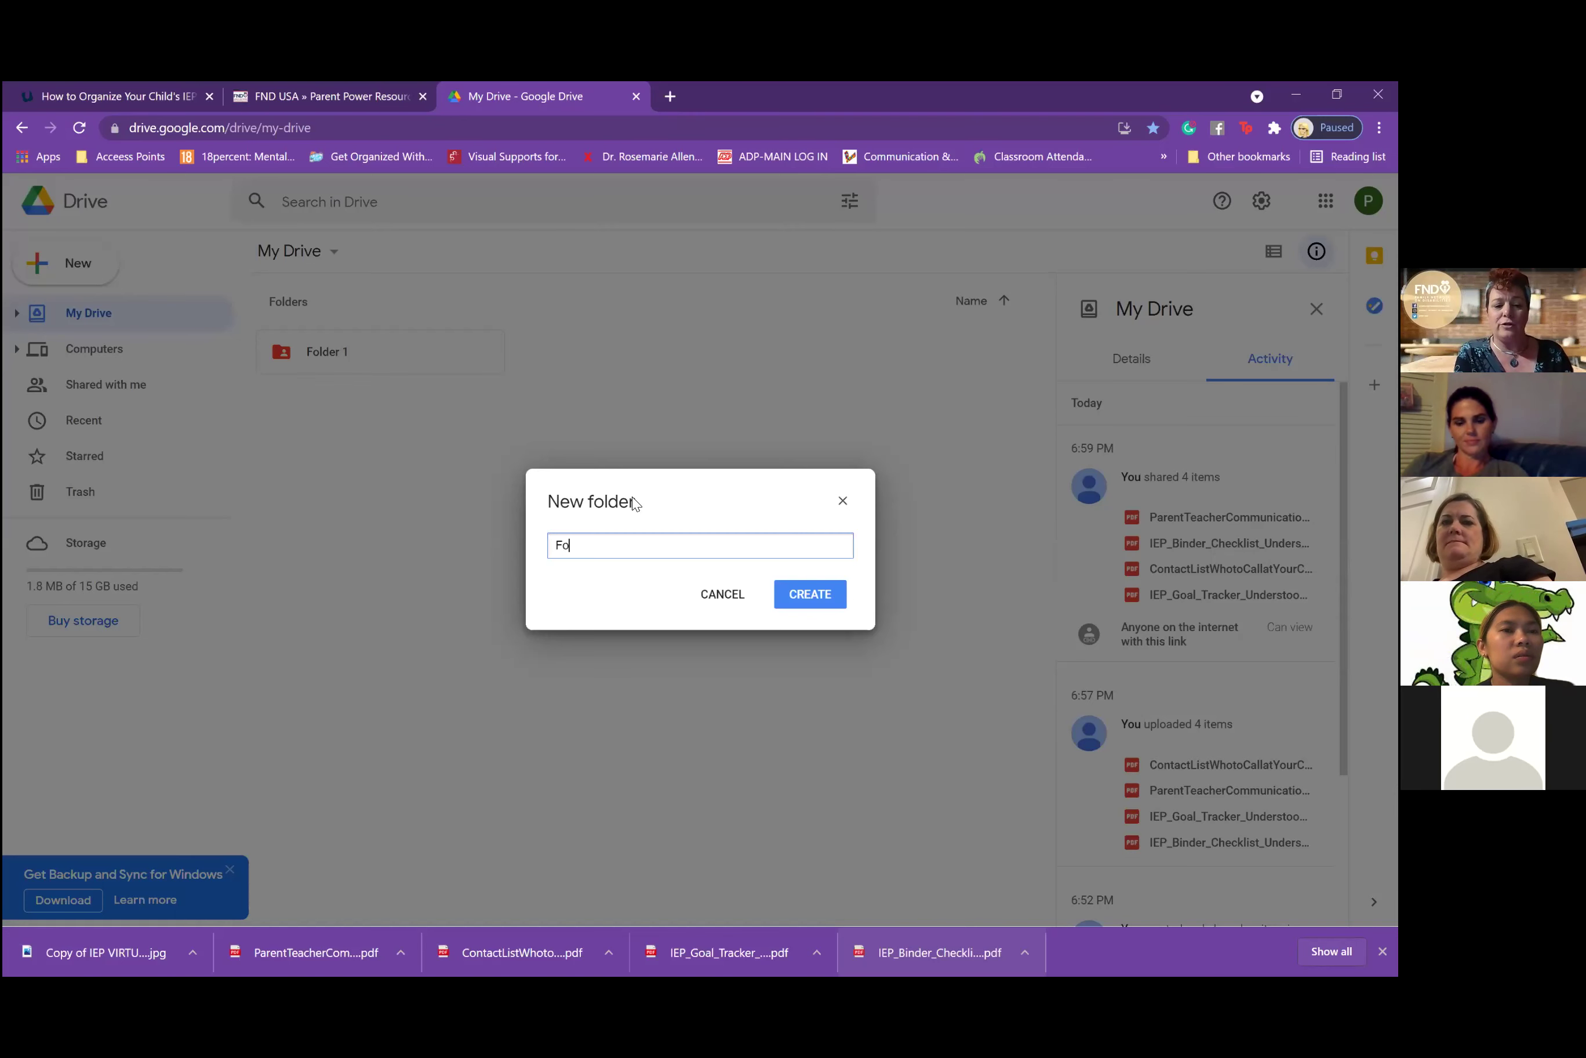
text(lder 2)
click(821, 601)
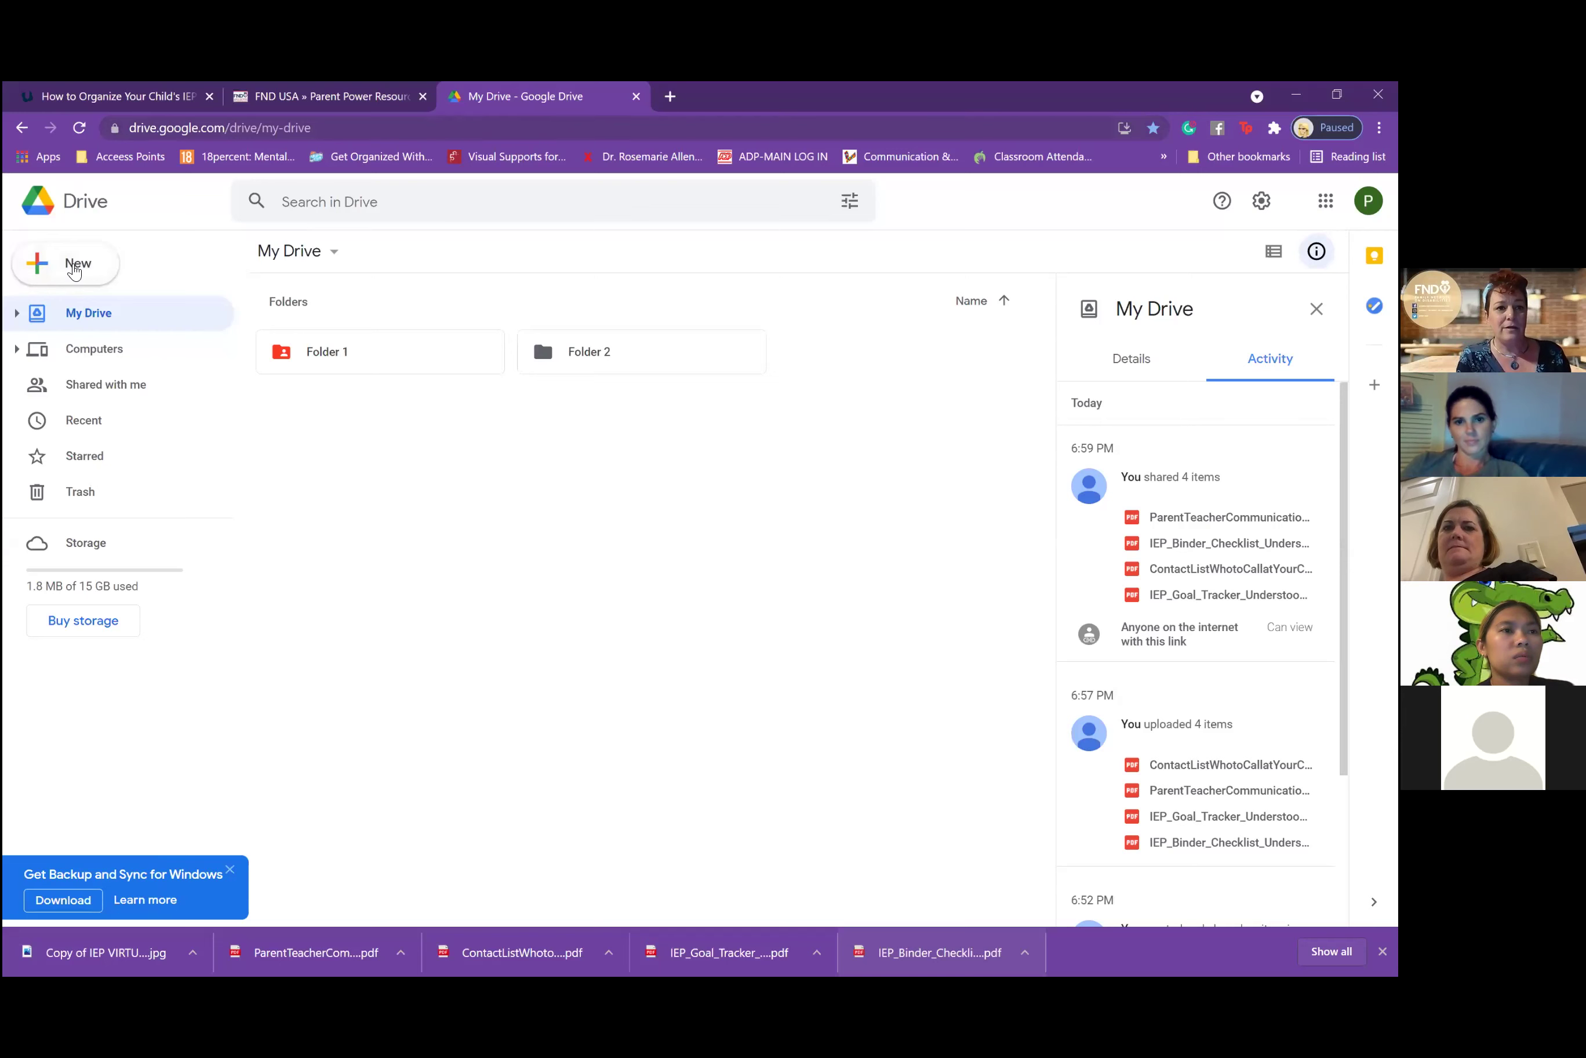
Create another folder named 'Folder 3'.
click(75, 266)
click(103, 271)
text(Folder 3)
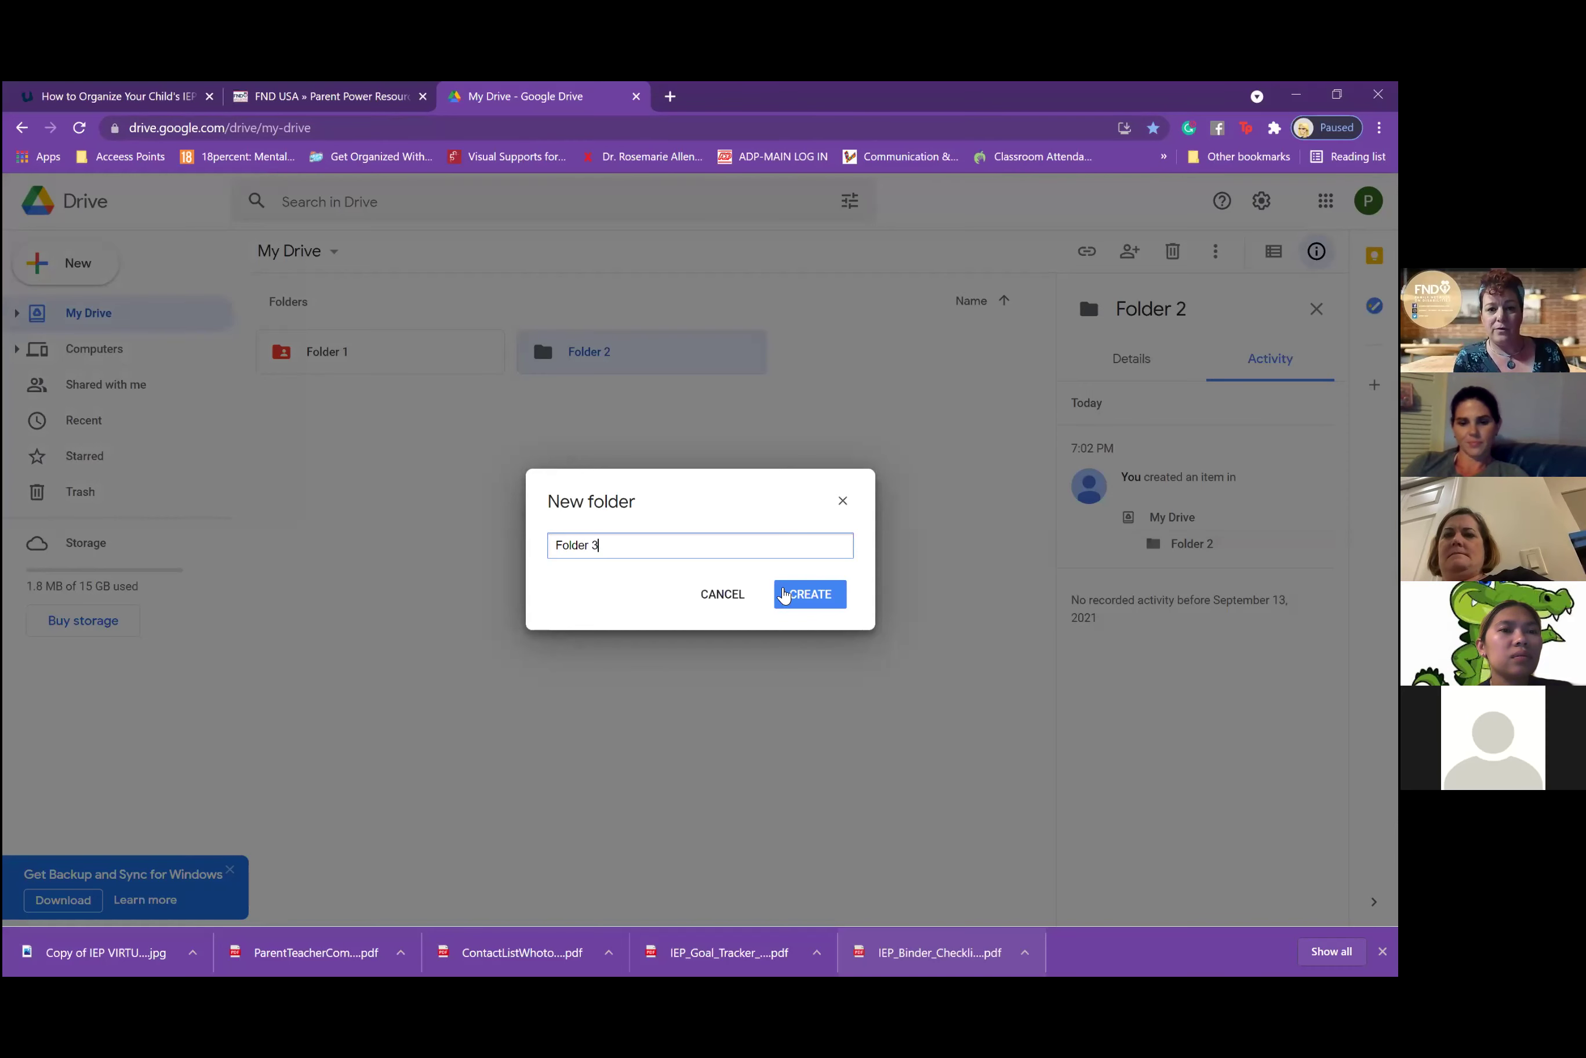
click(799, 603)
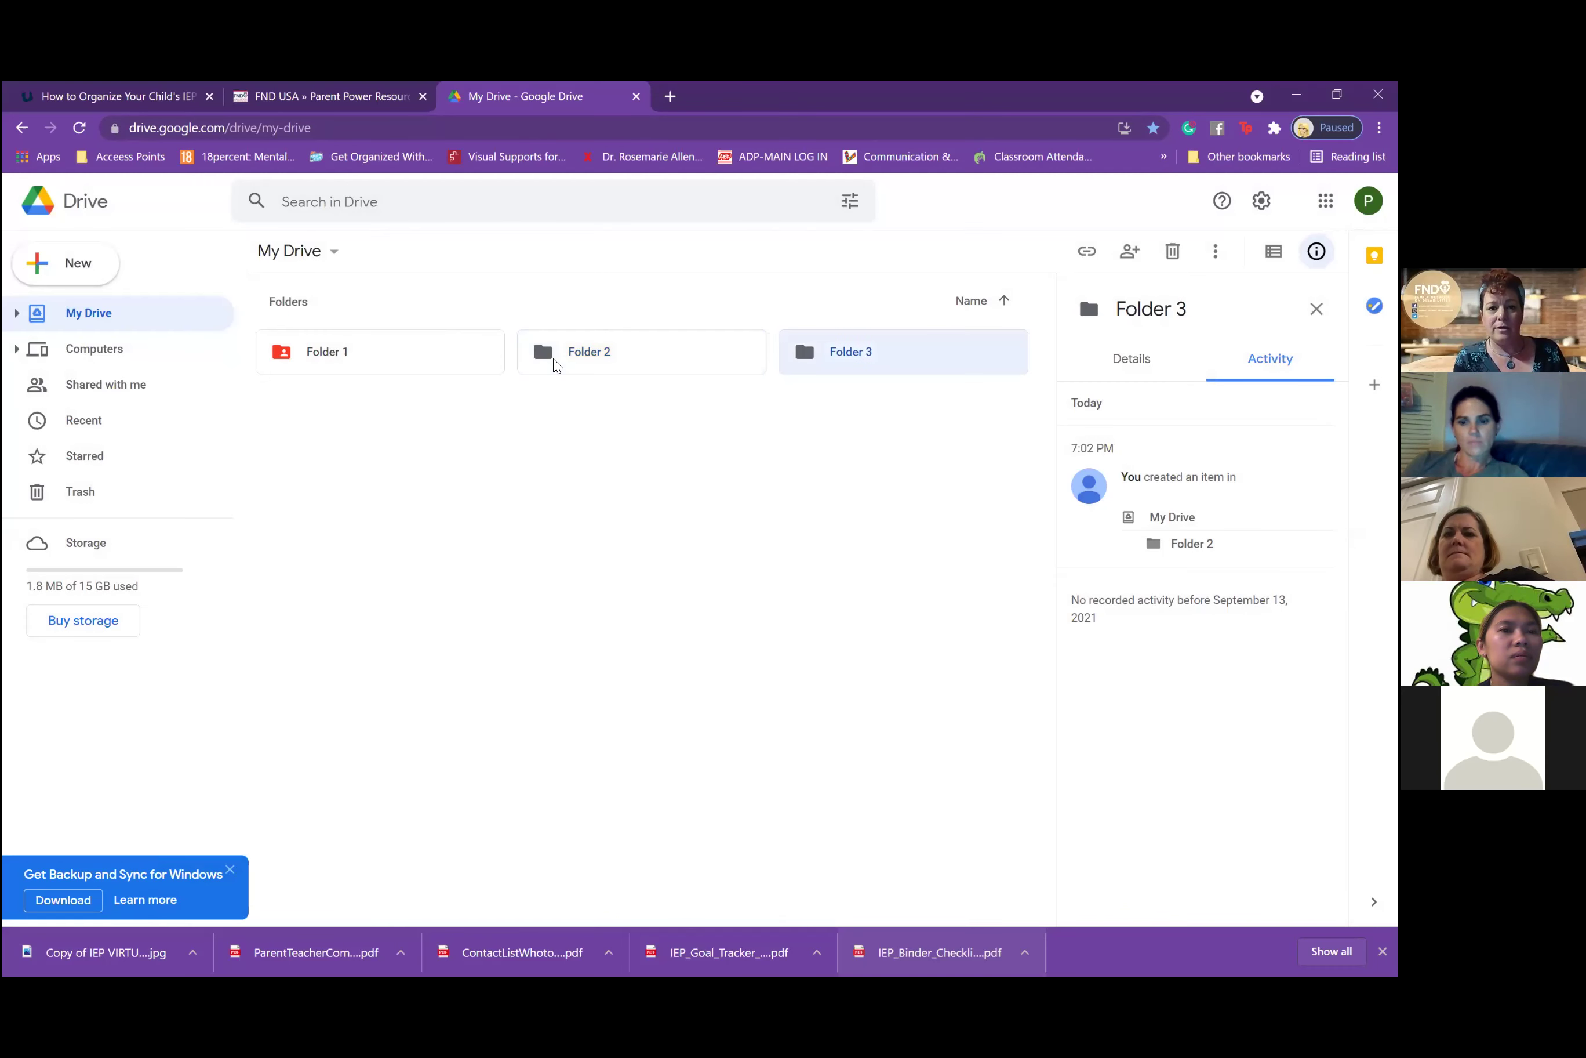
Change Folder 2's color to green.
right_click(543, 353)
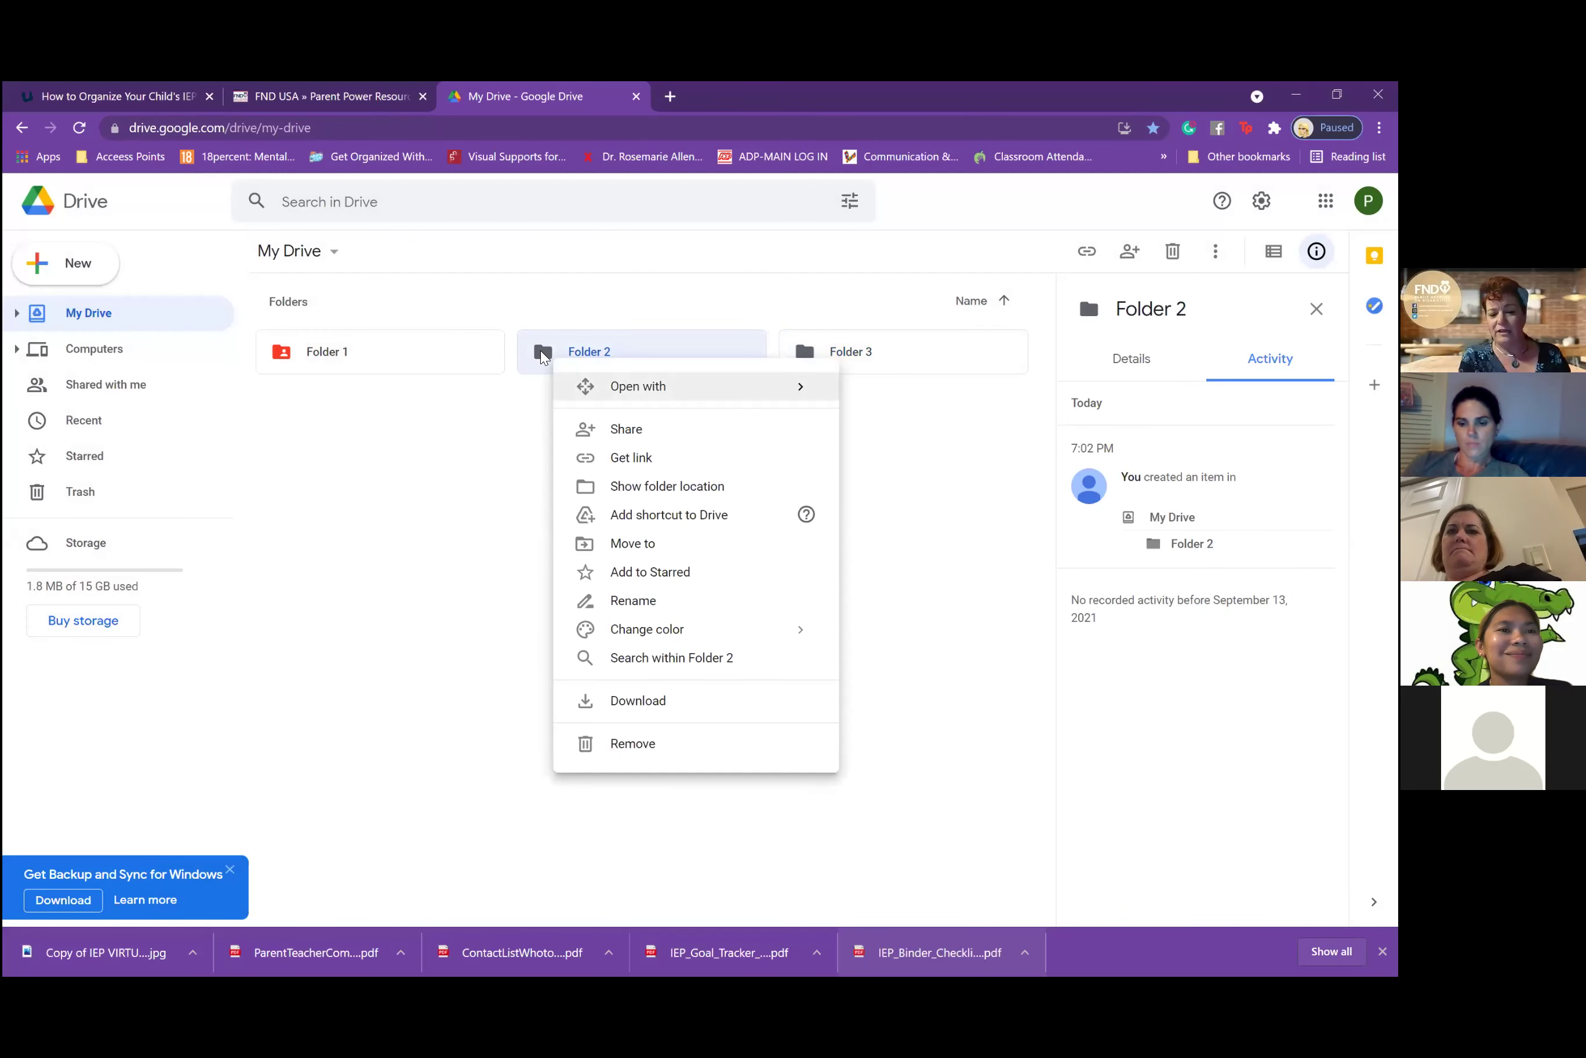
right_click(531, 348)
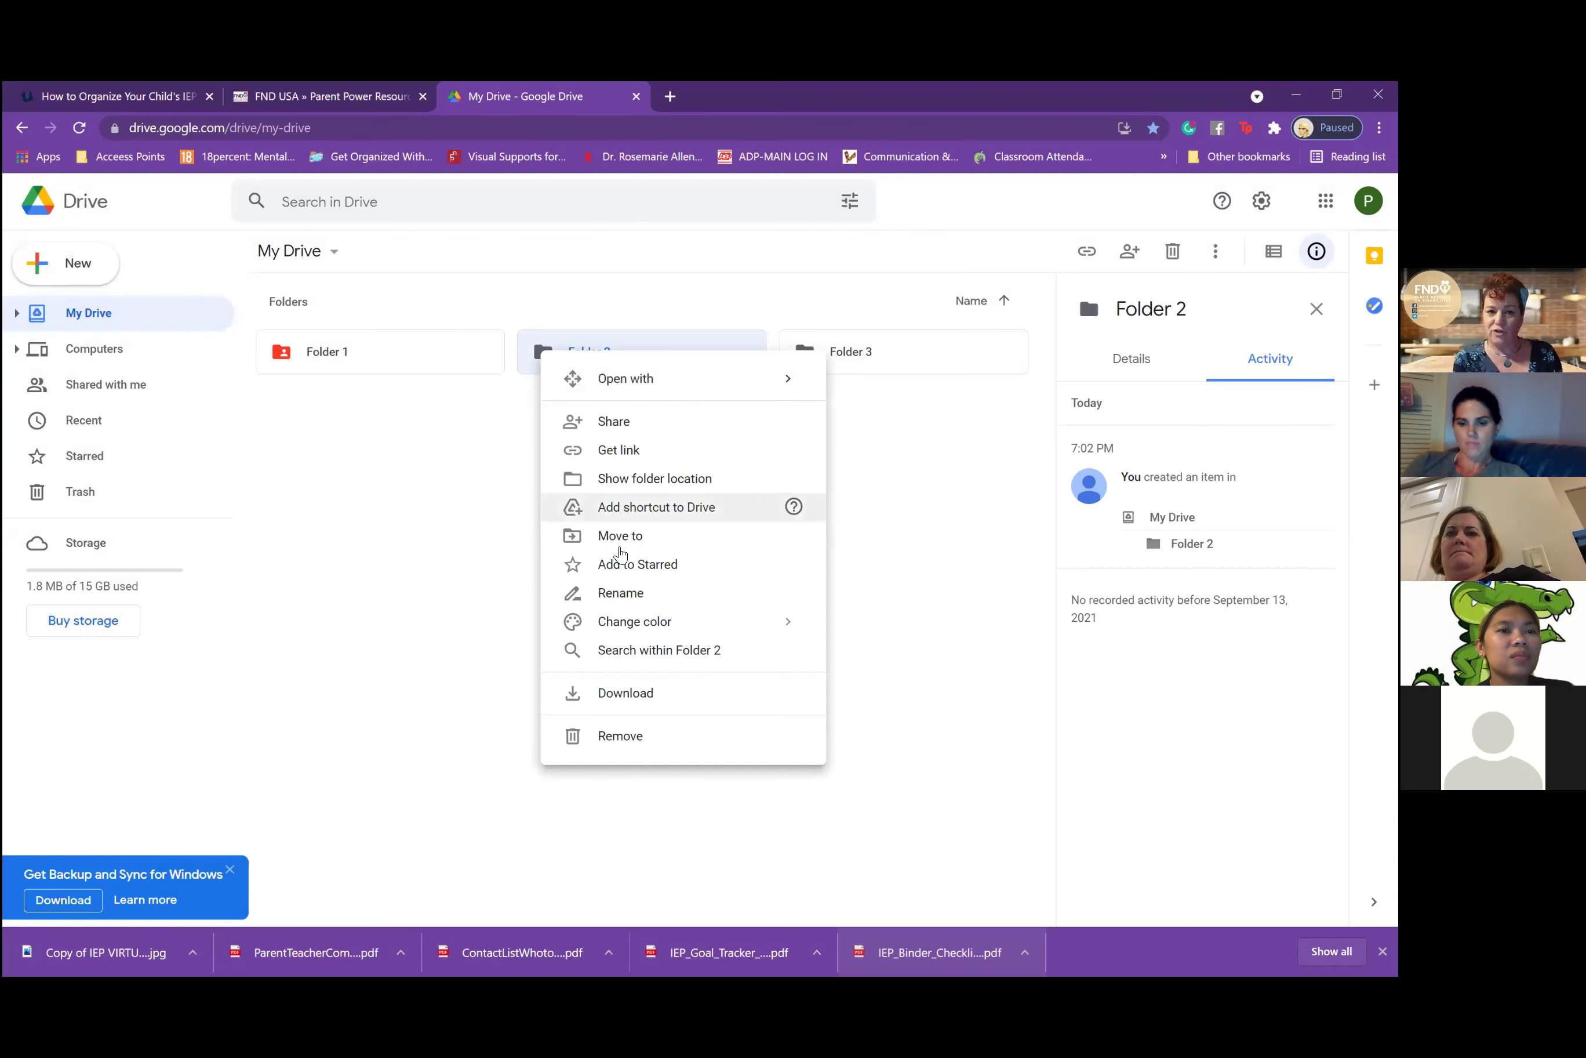
mouse_move(635, 618)
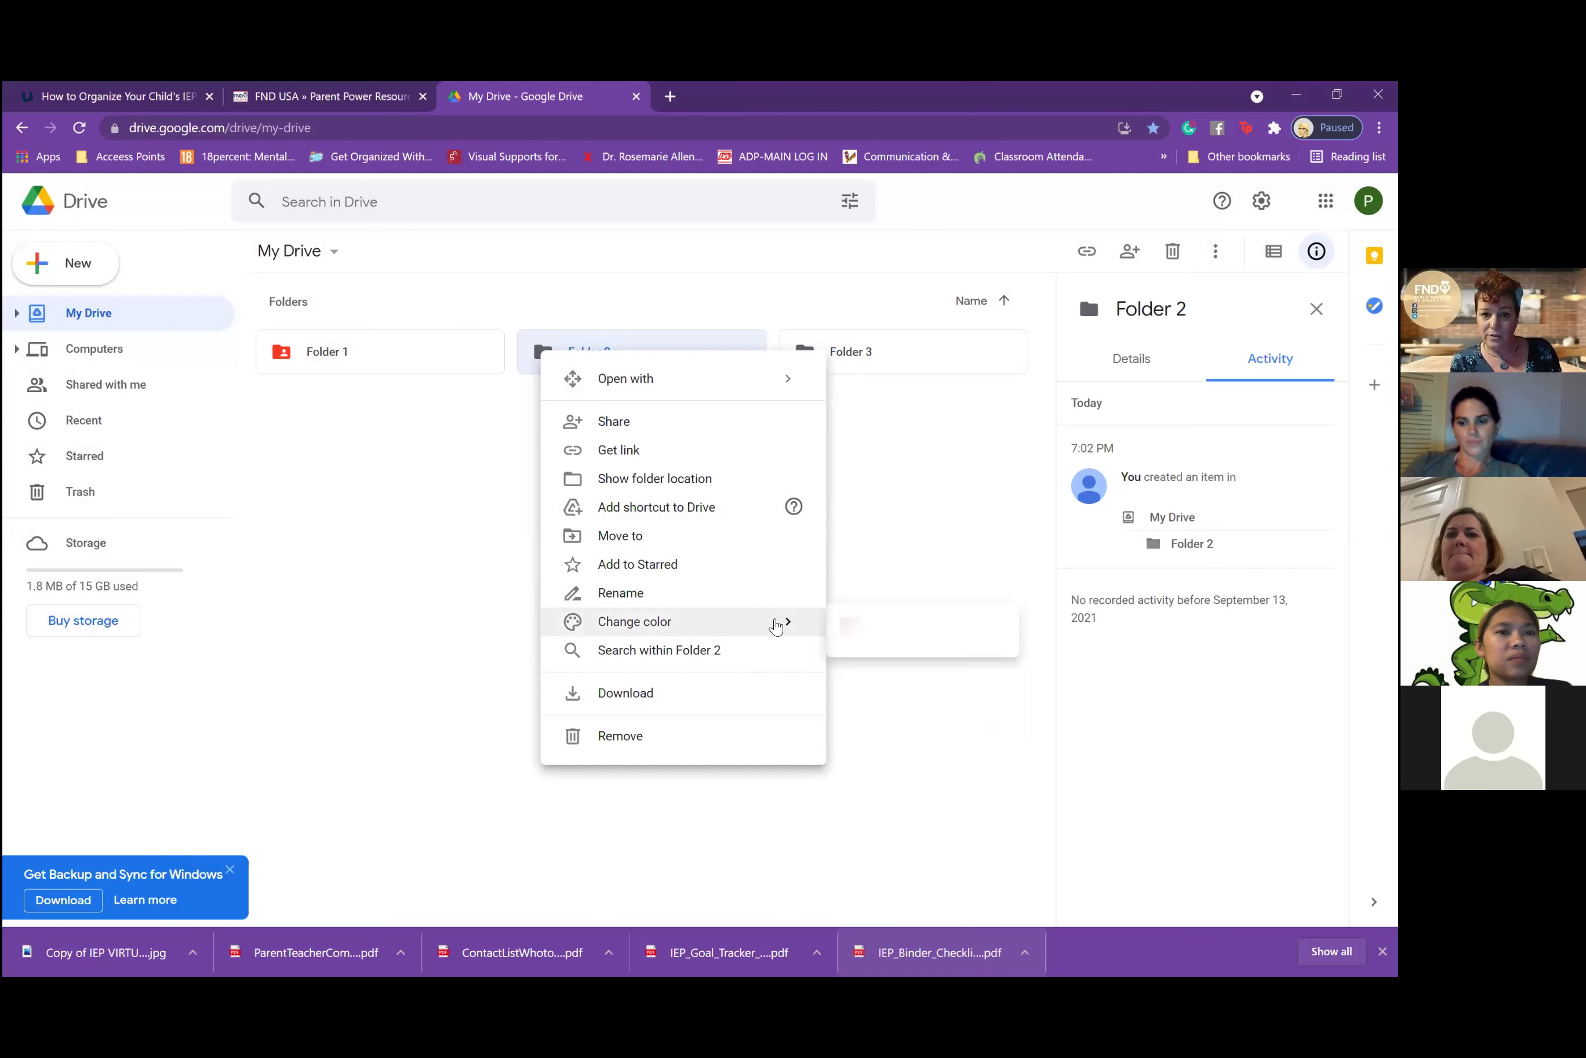
click(851, 660)
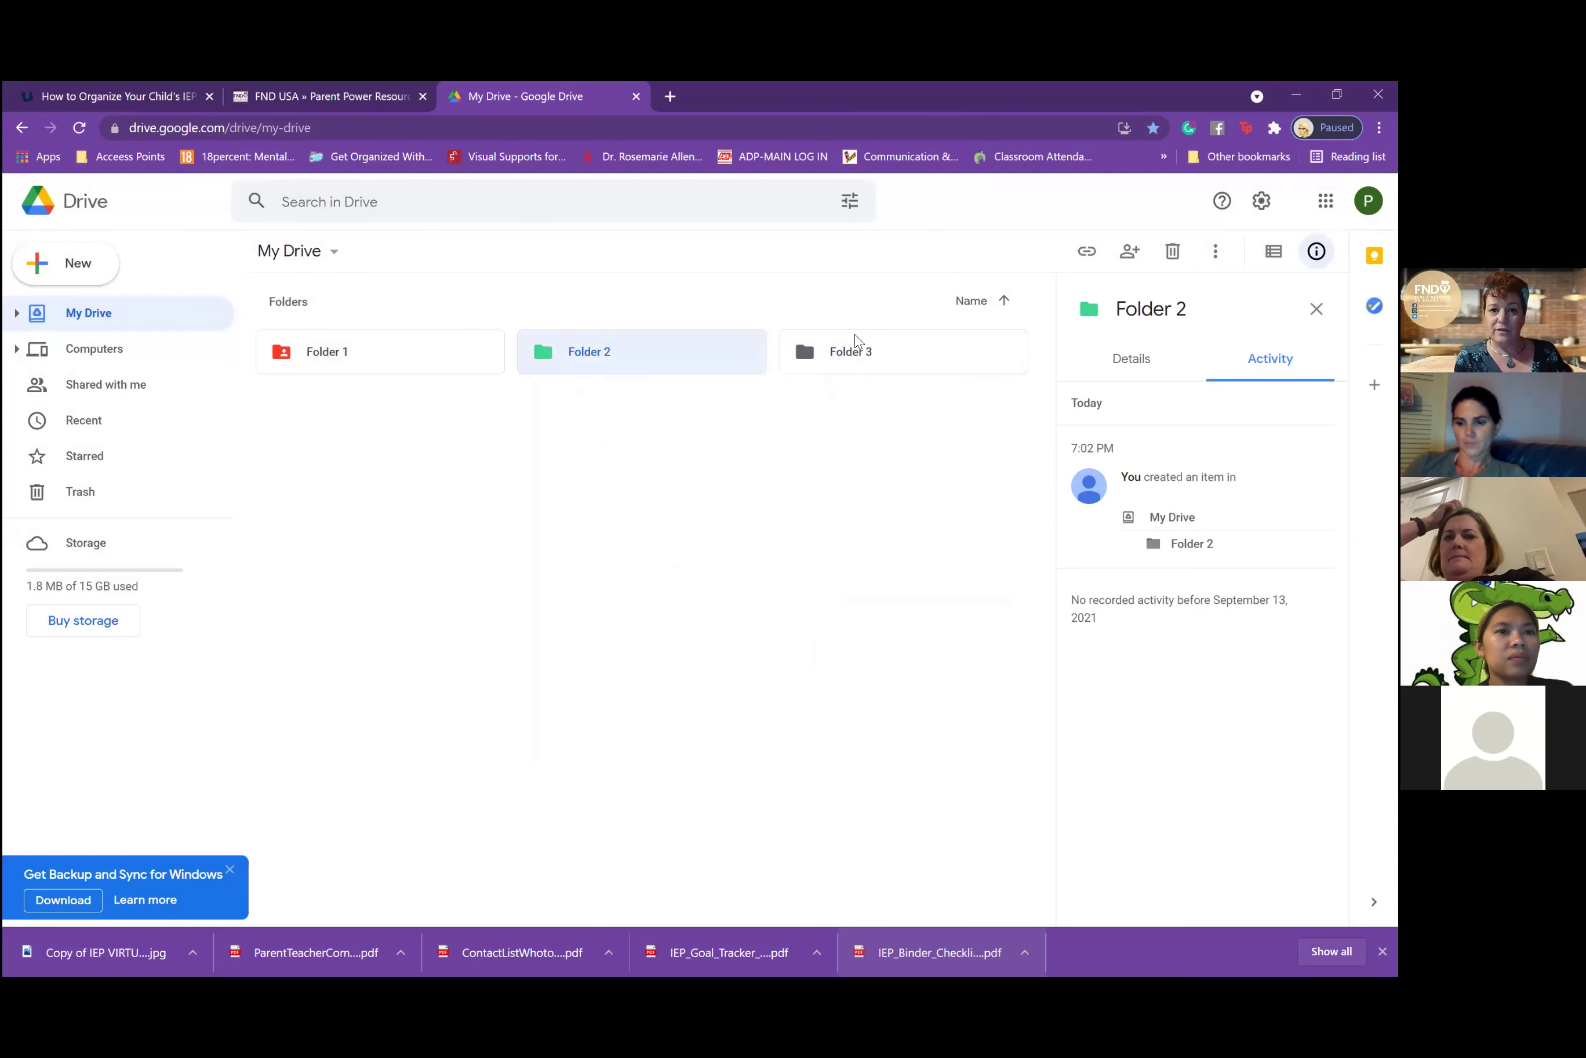
Change Folder 3's color to red, then select Folder 1.
click(854, 354)
right_click(855, 354)
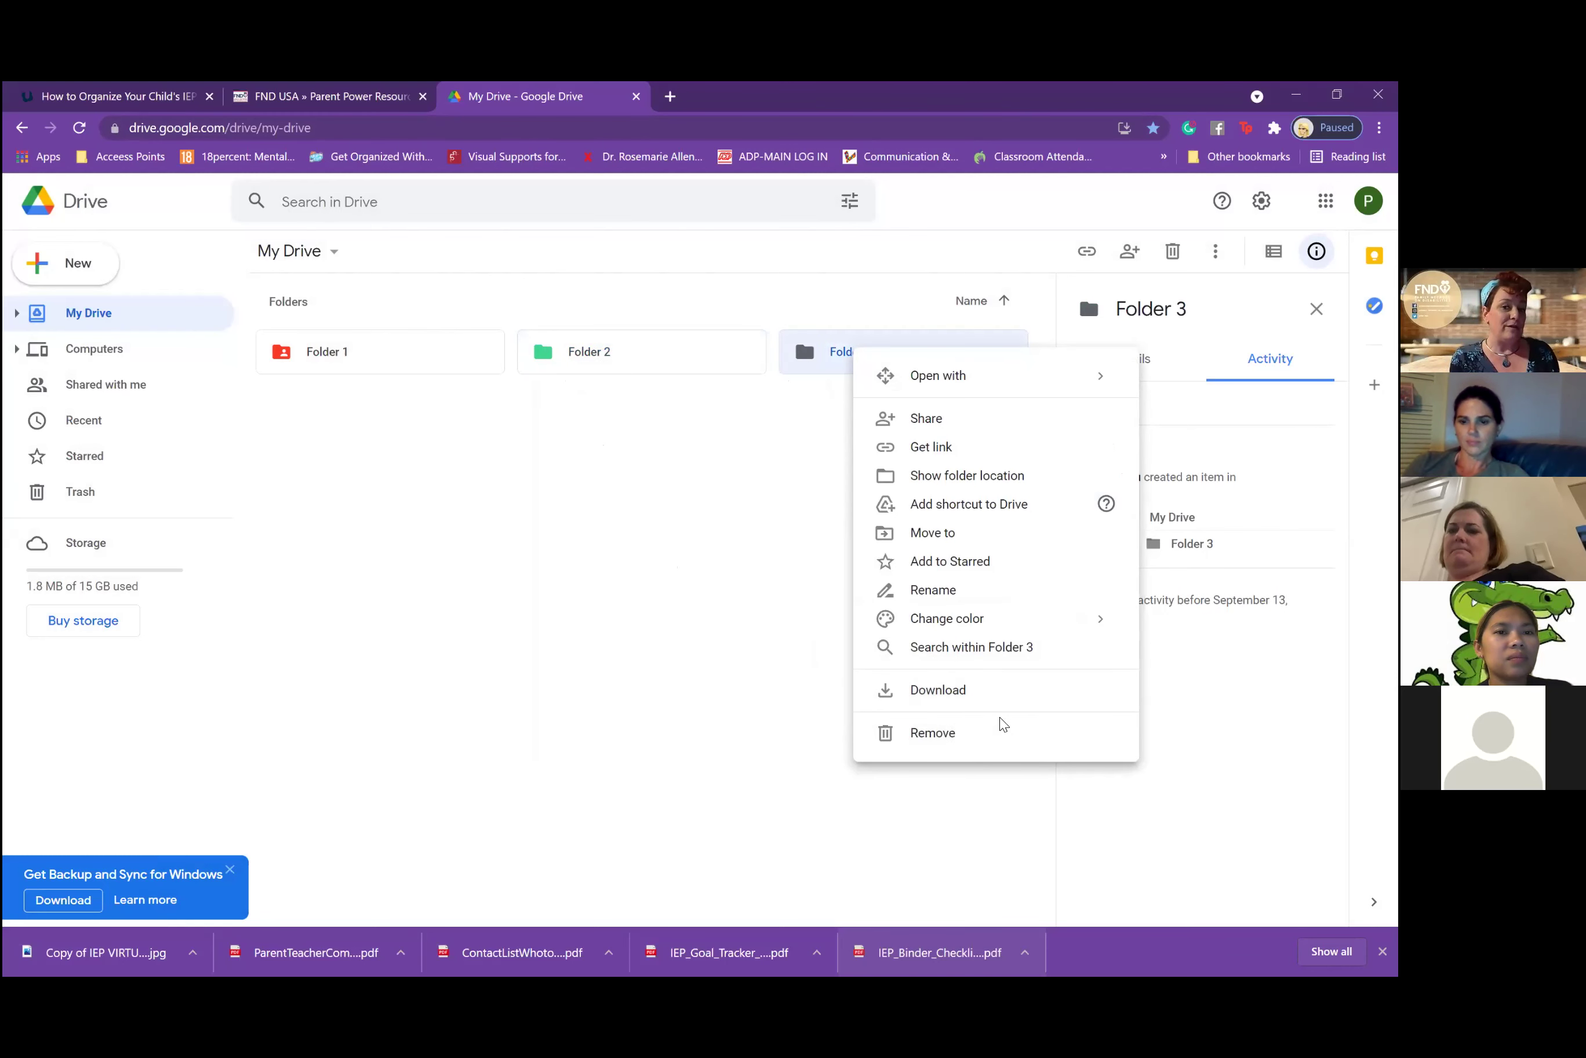
mouse_move(941, 620)
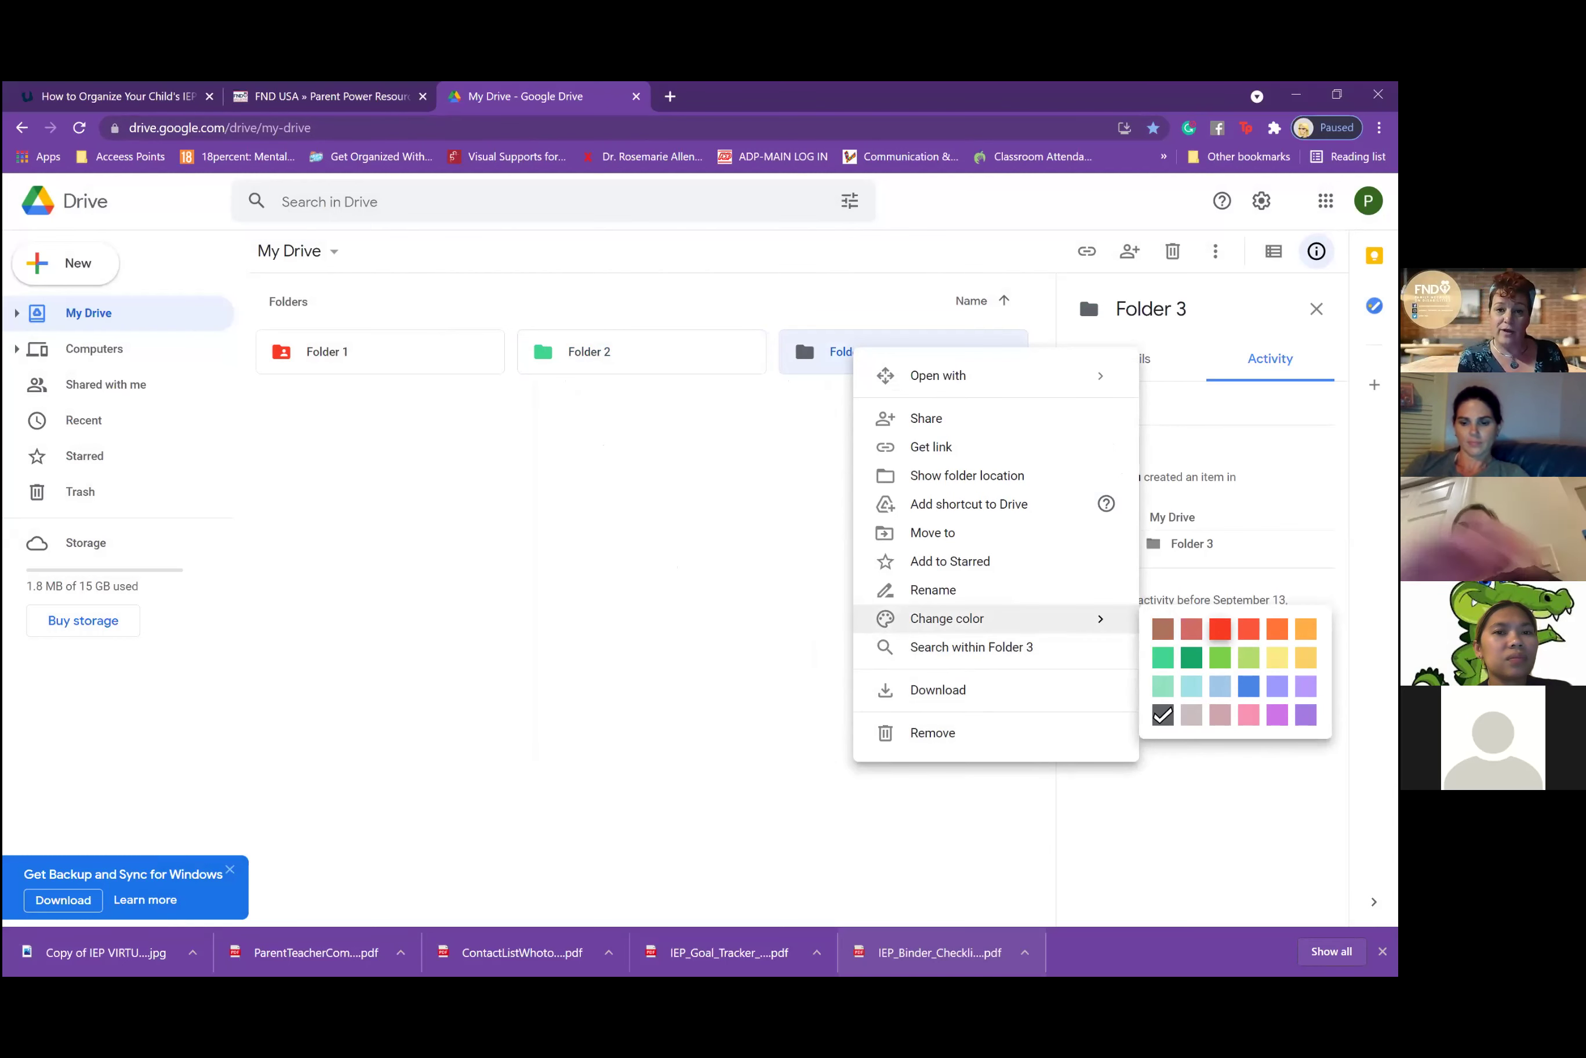
click(1220, 629)
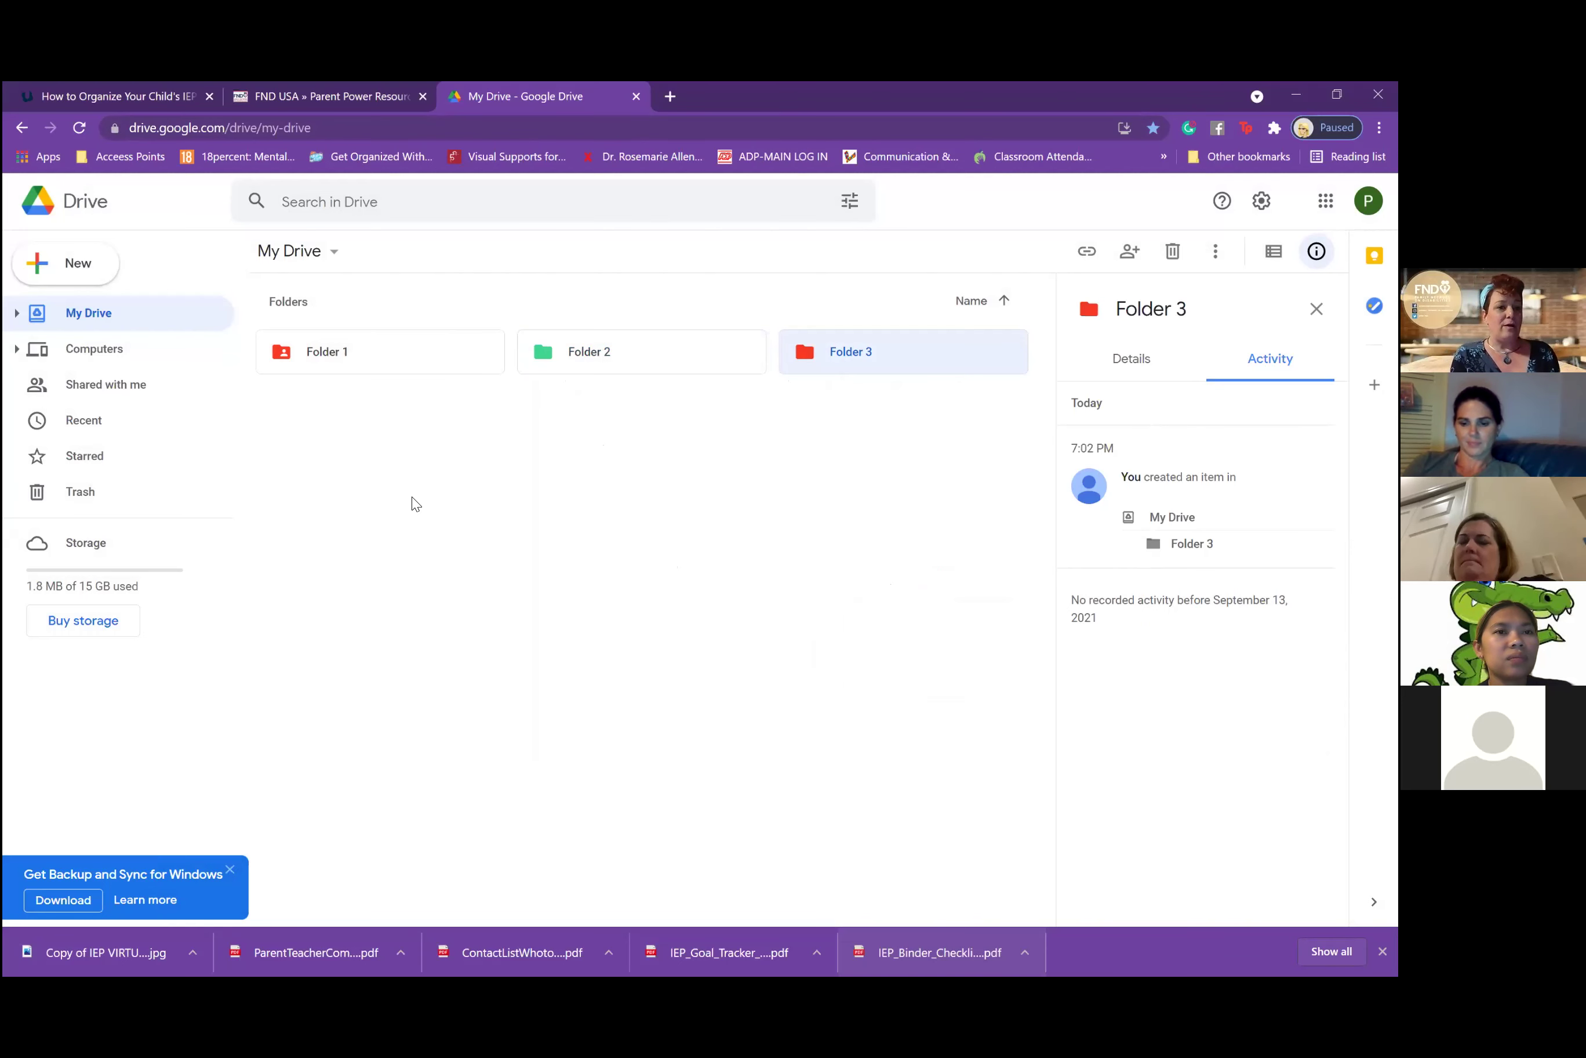
click(321, 368)
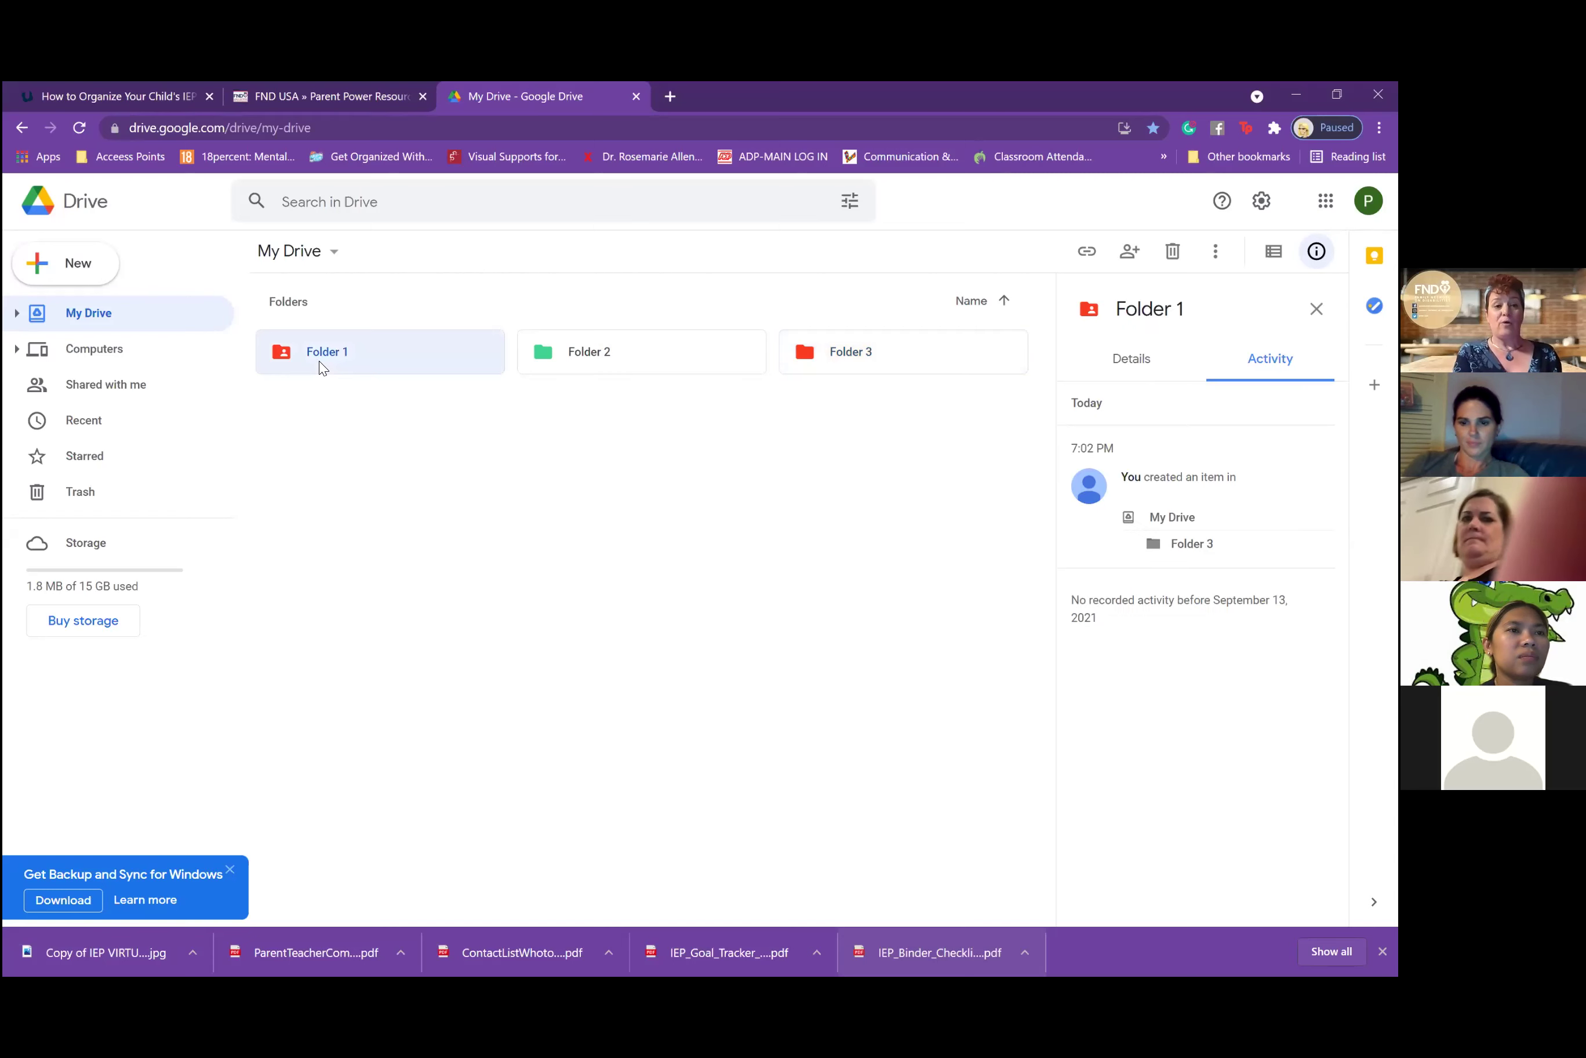
Star Folder 1 from its right-click menu and check it on the Starred page.
right_click(322, 367)
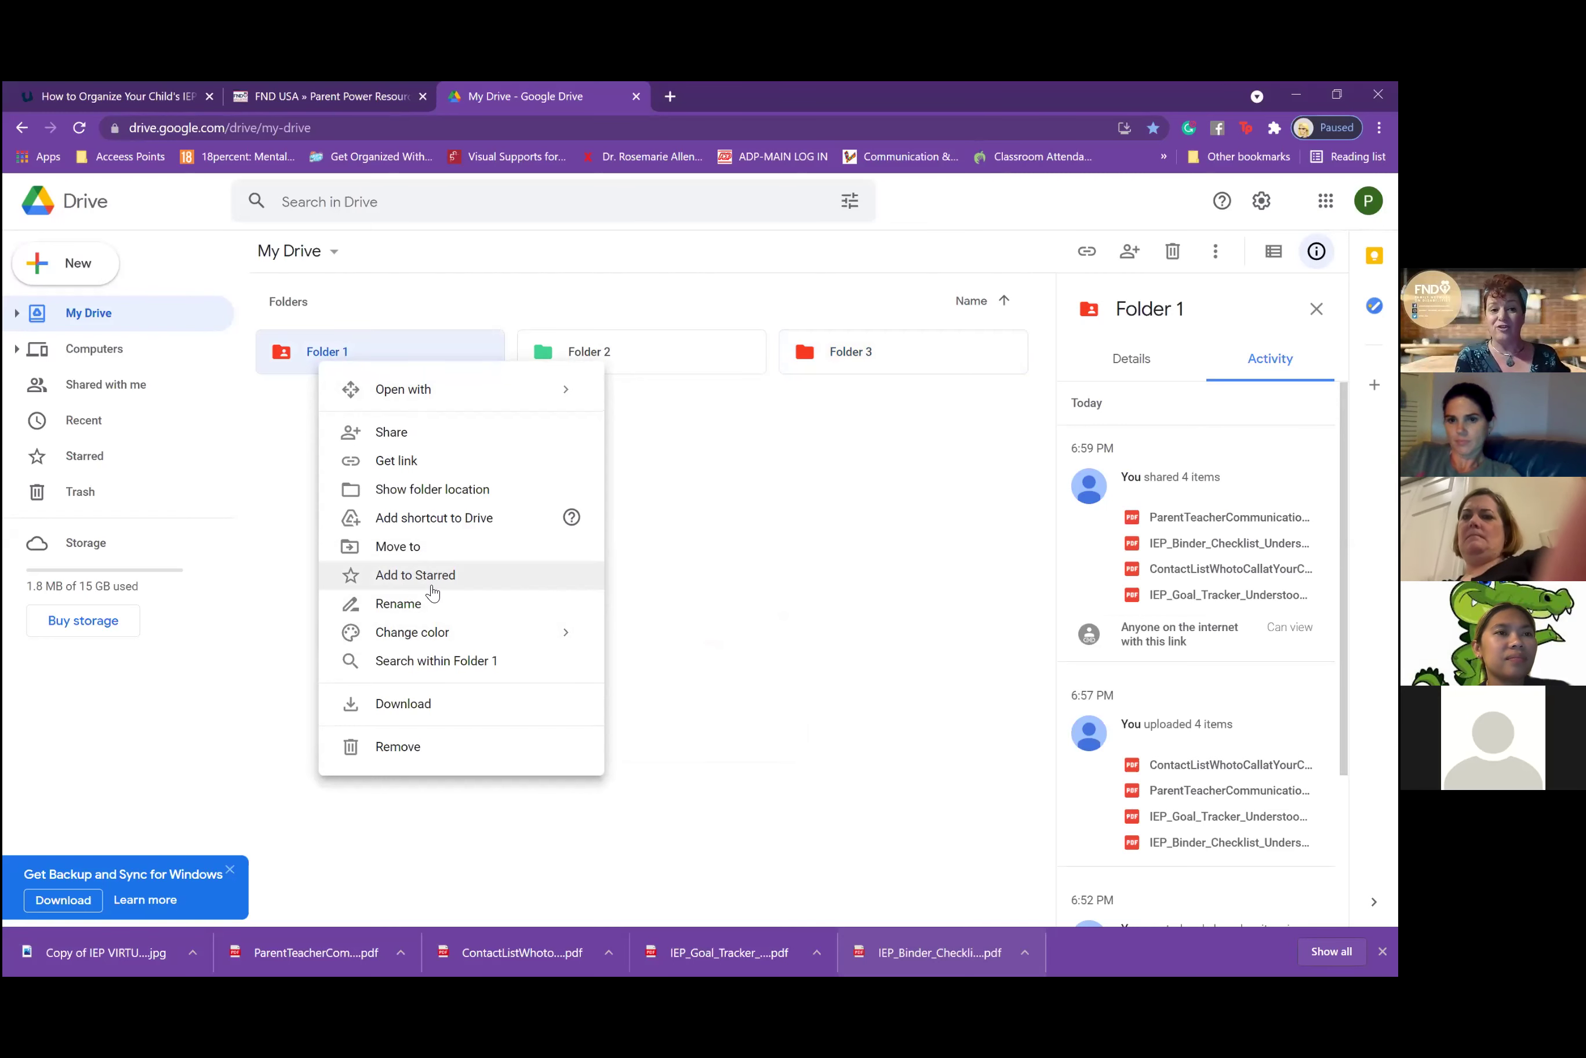
right_click(333, 325)
click(331, 358)
right_click(332, 360)
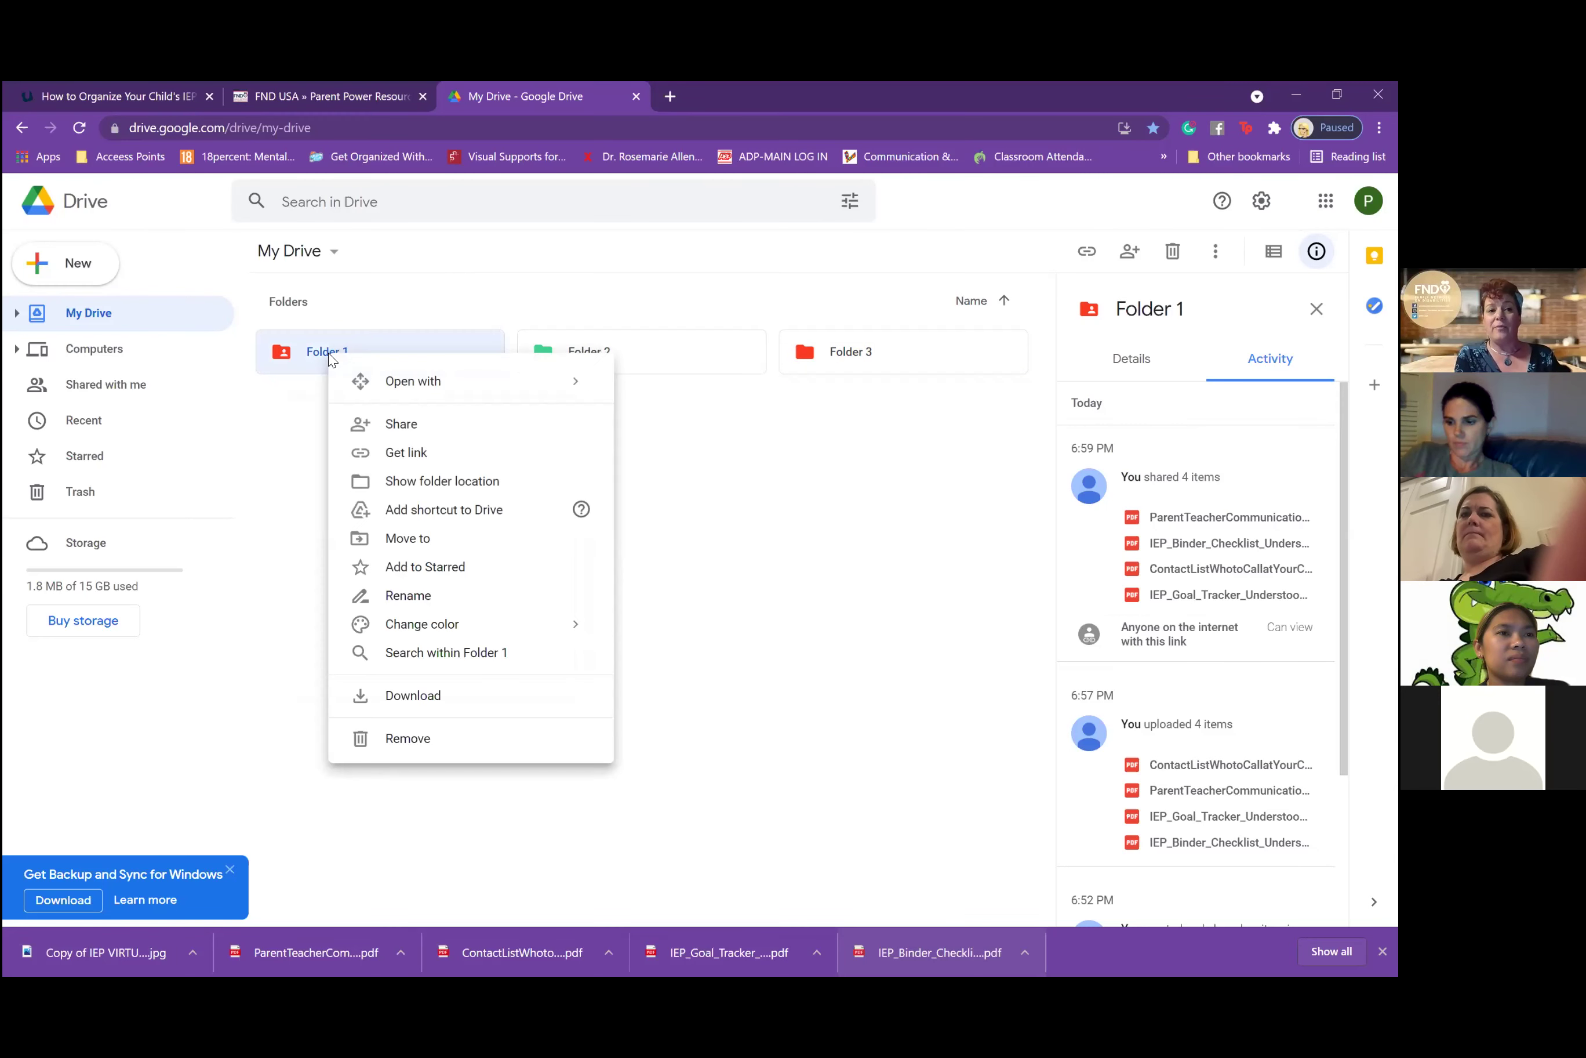
click(428, 581)
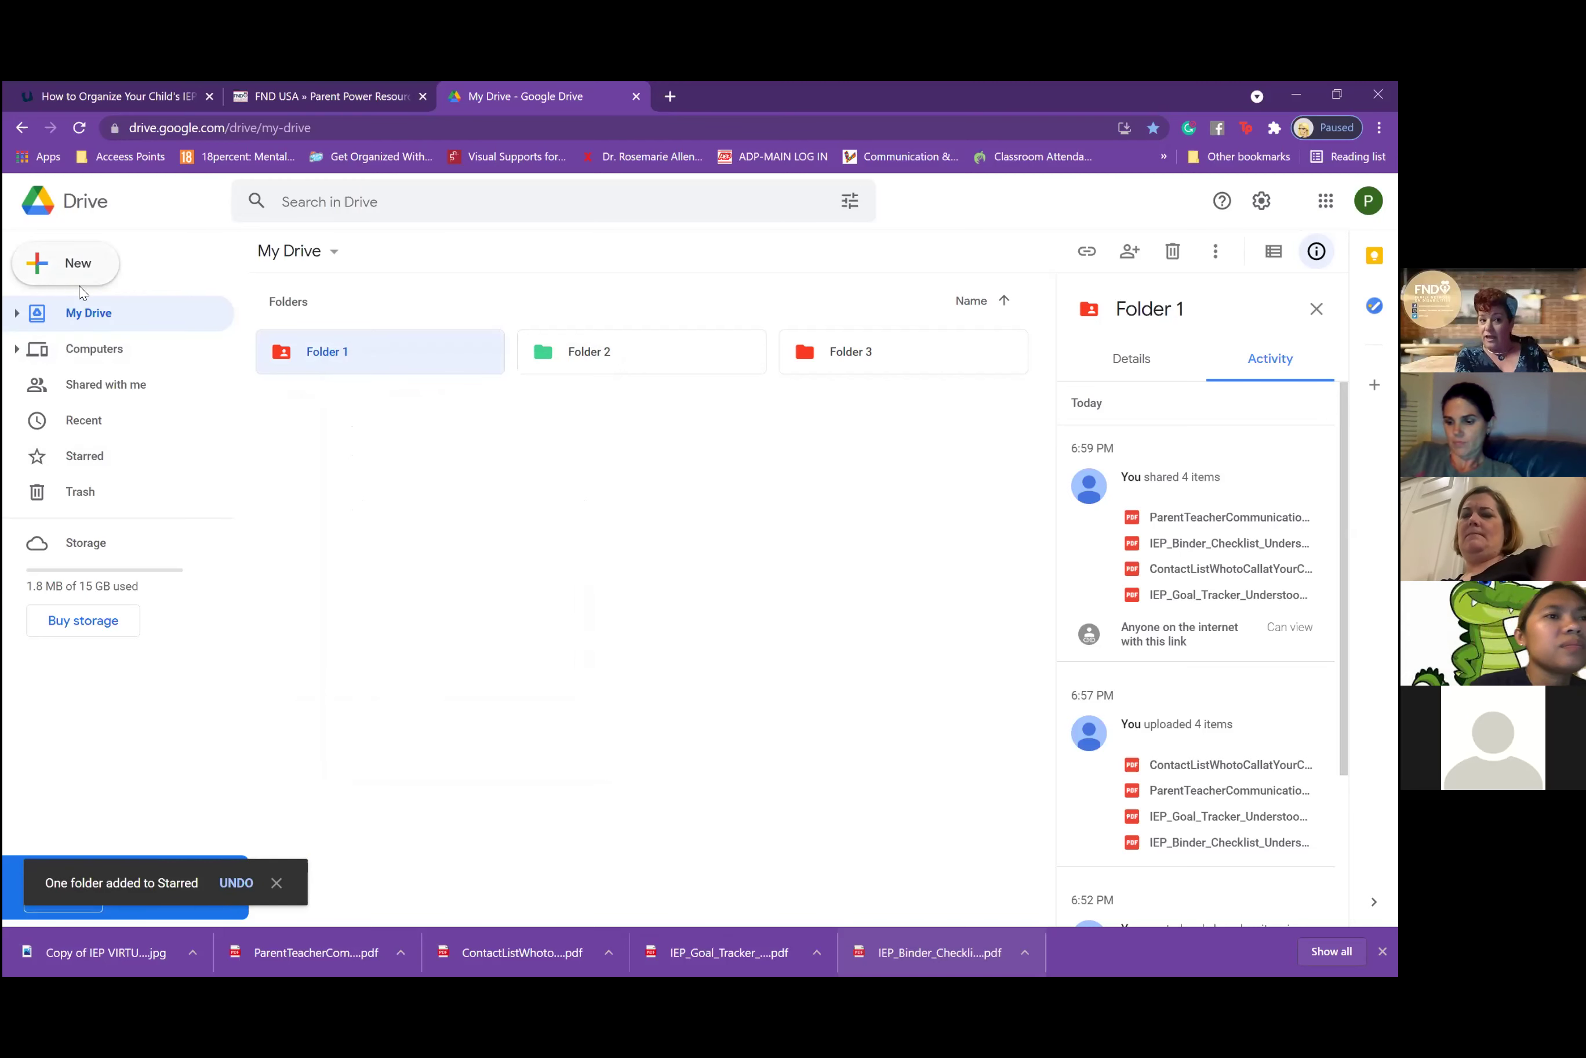
click(87, 466)
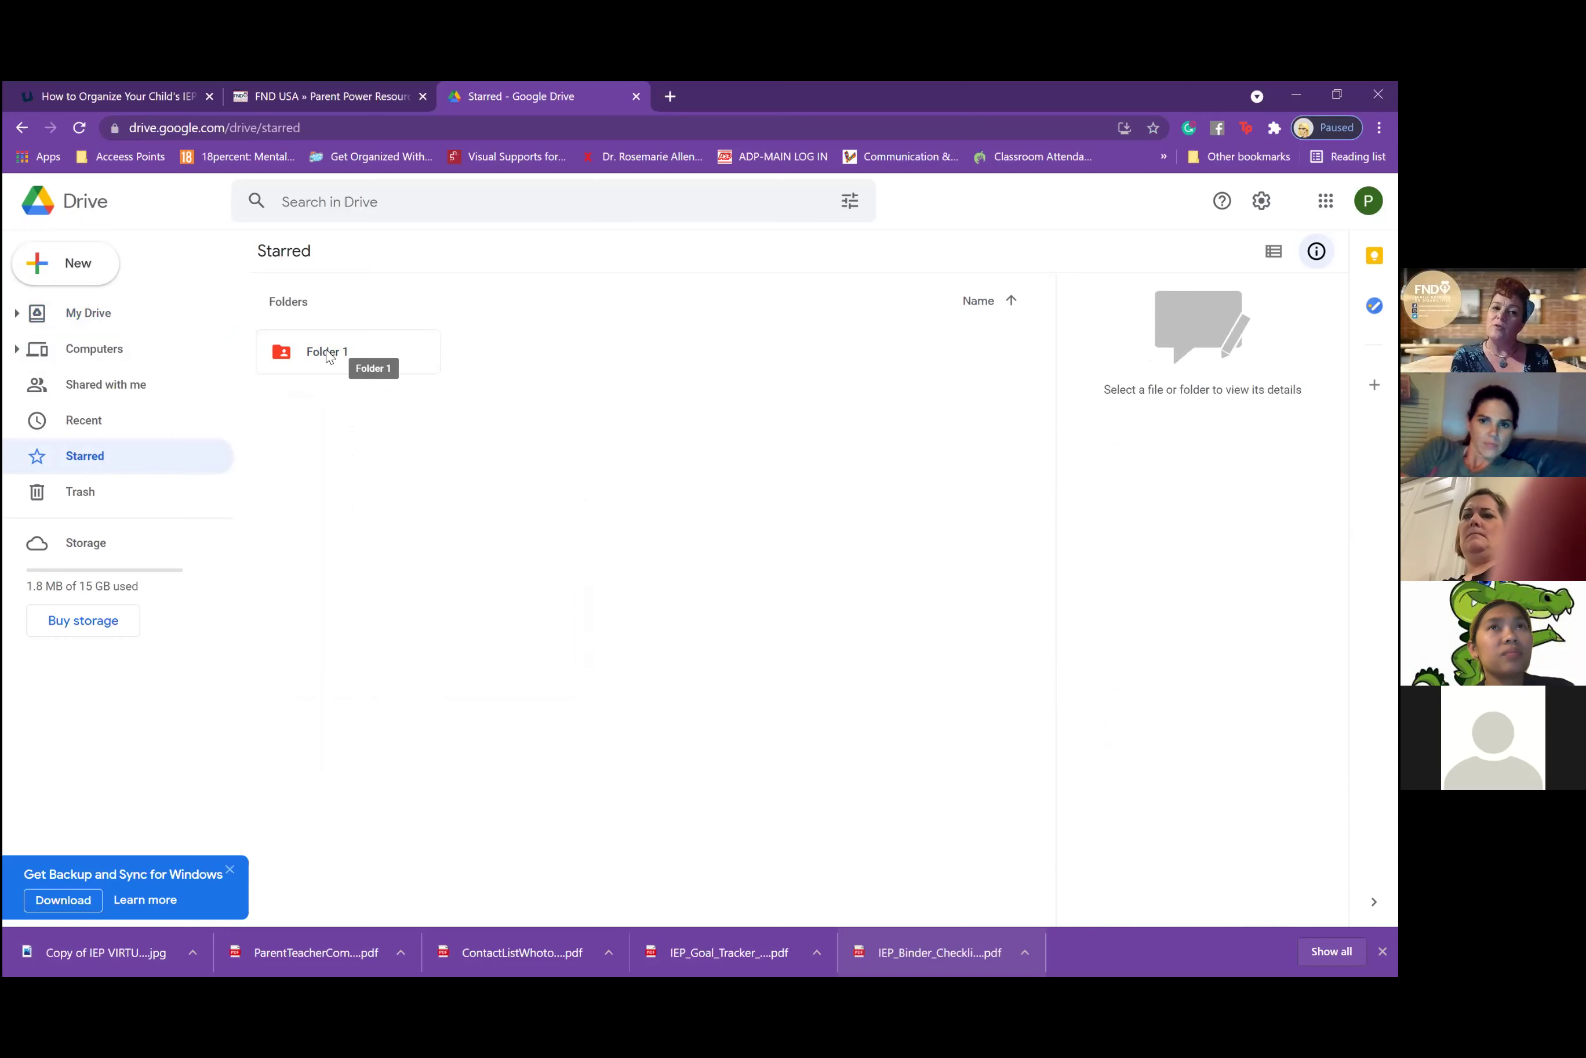
Open Folder 1 from Starred, then select the communication log and contact list PDFs.
double_click(328, 352)
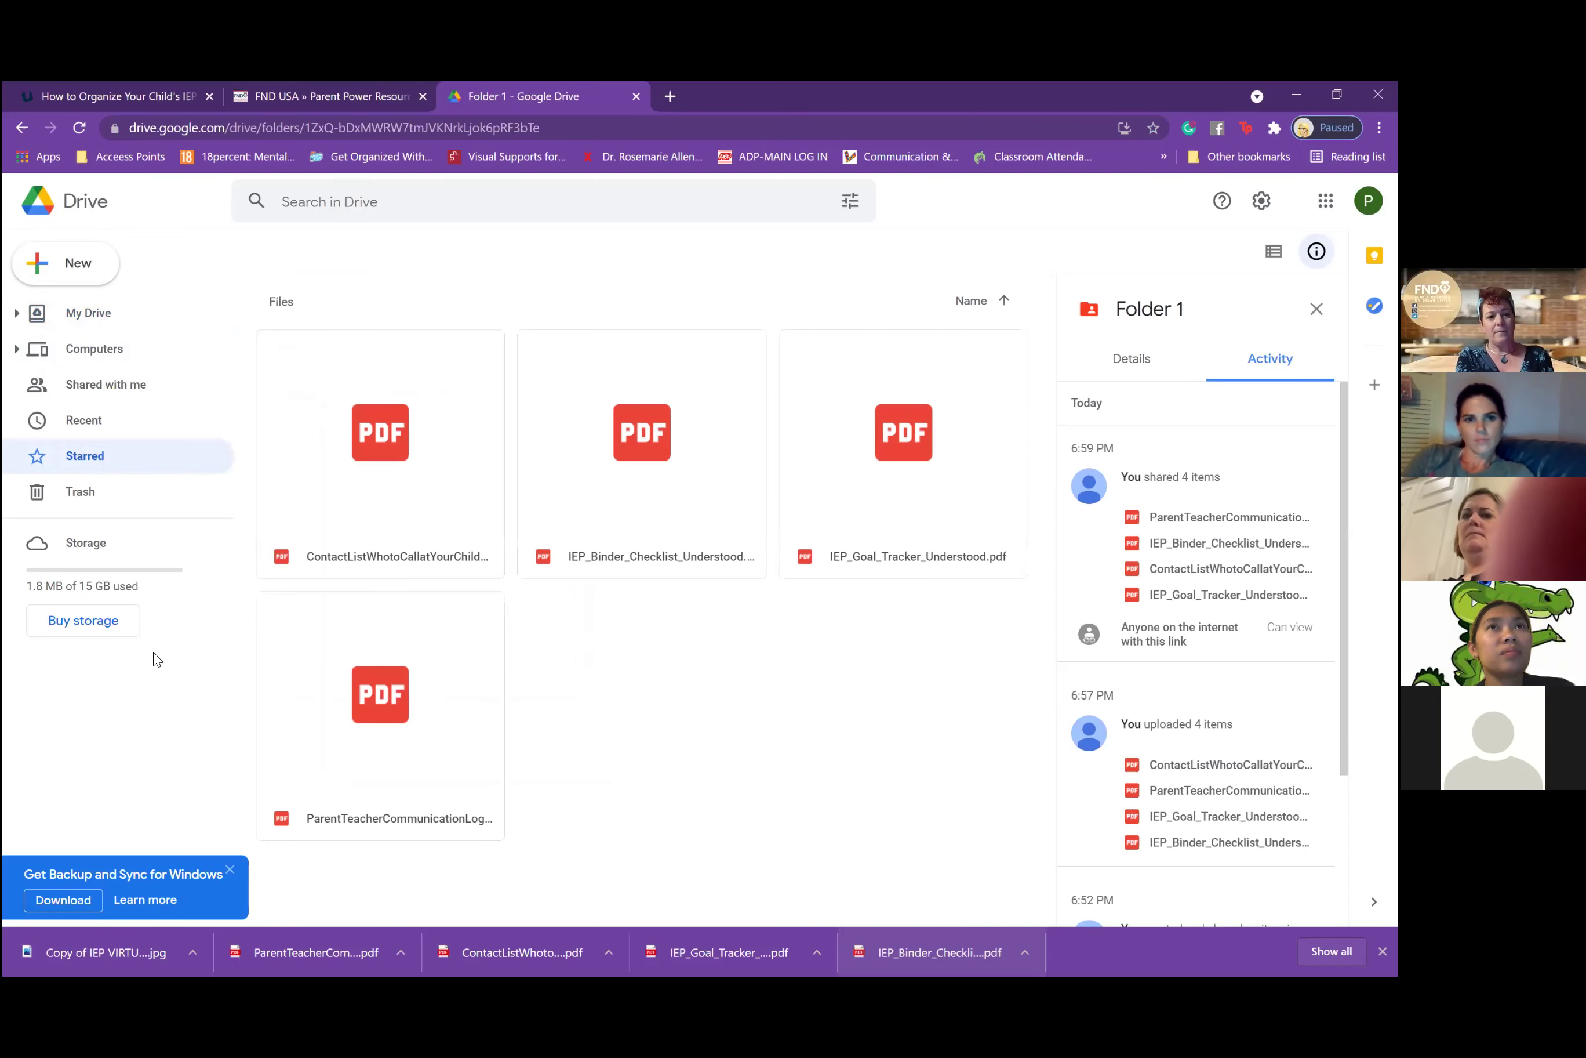
click(496, 824)
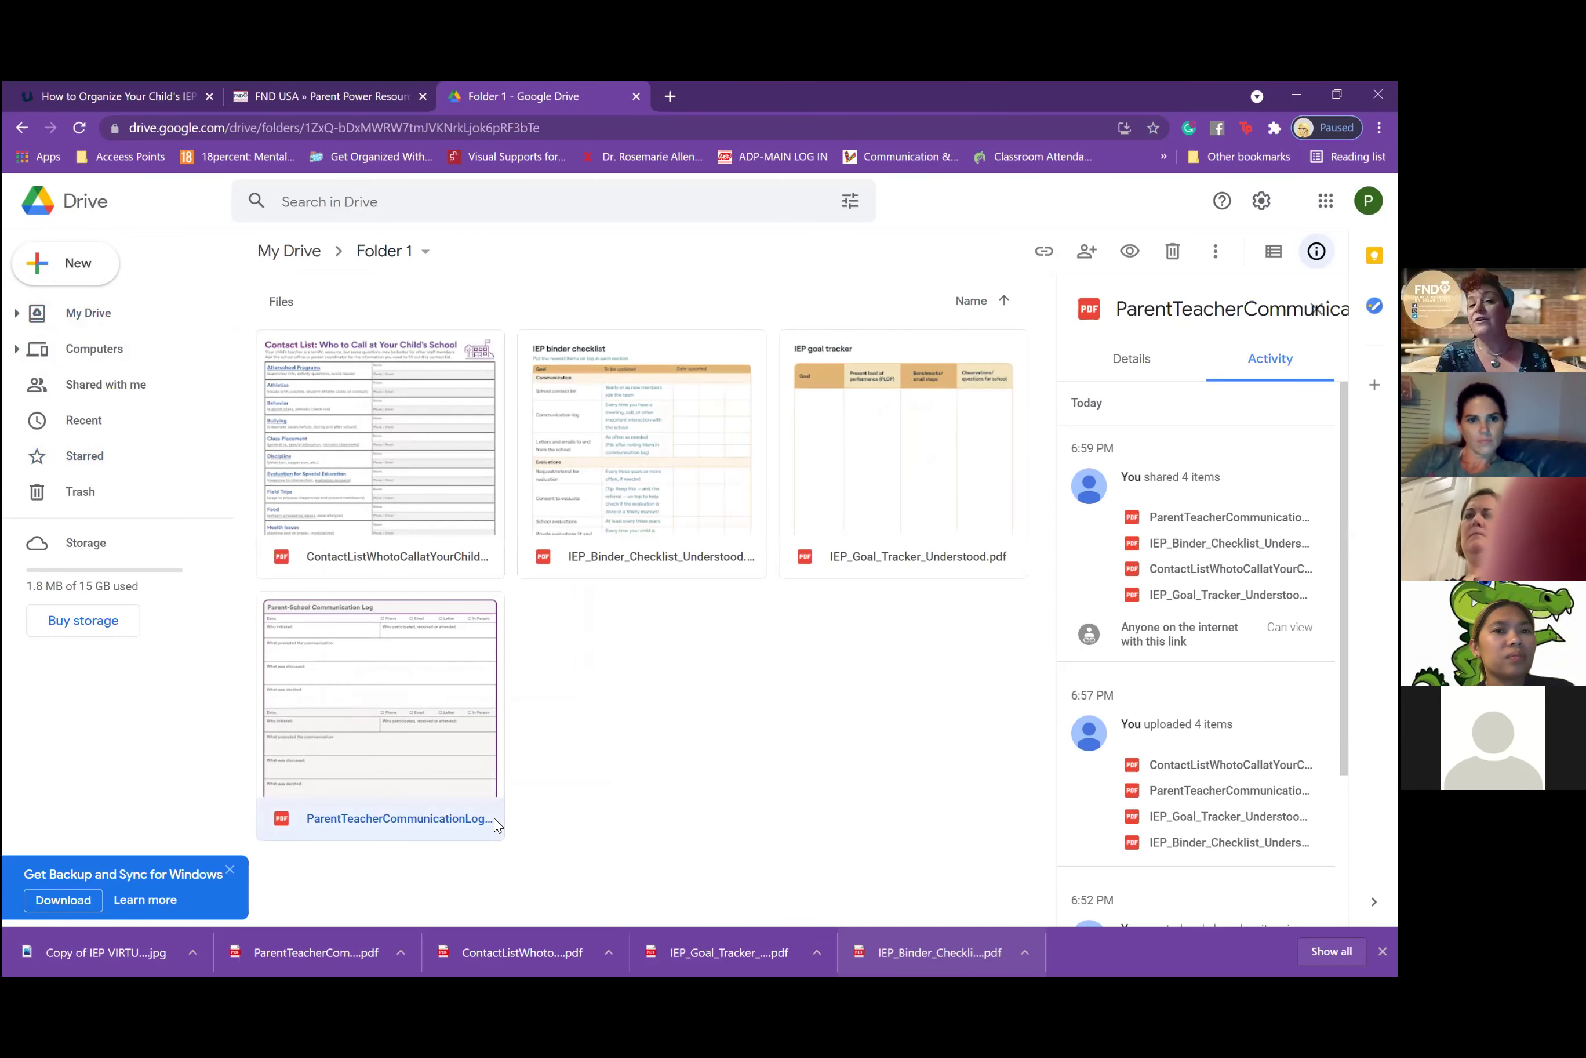
right_click(496, 824)
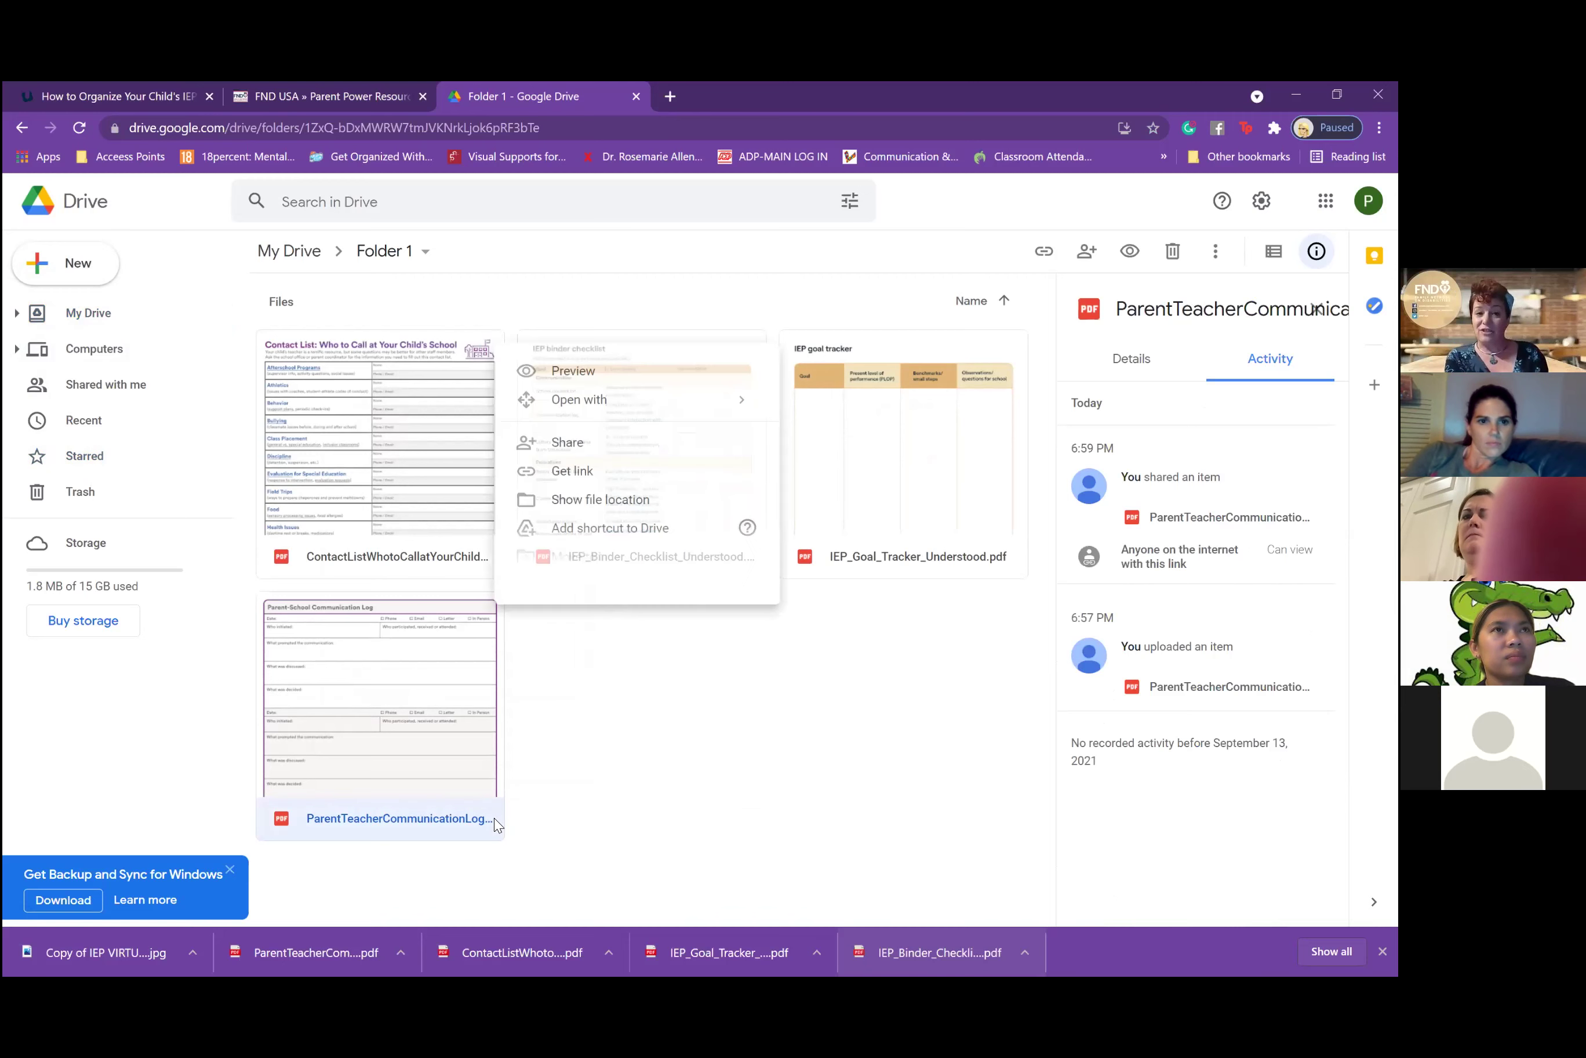
click(384, 420)
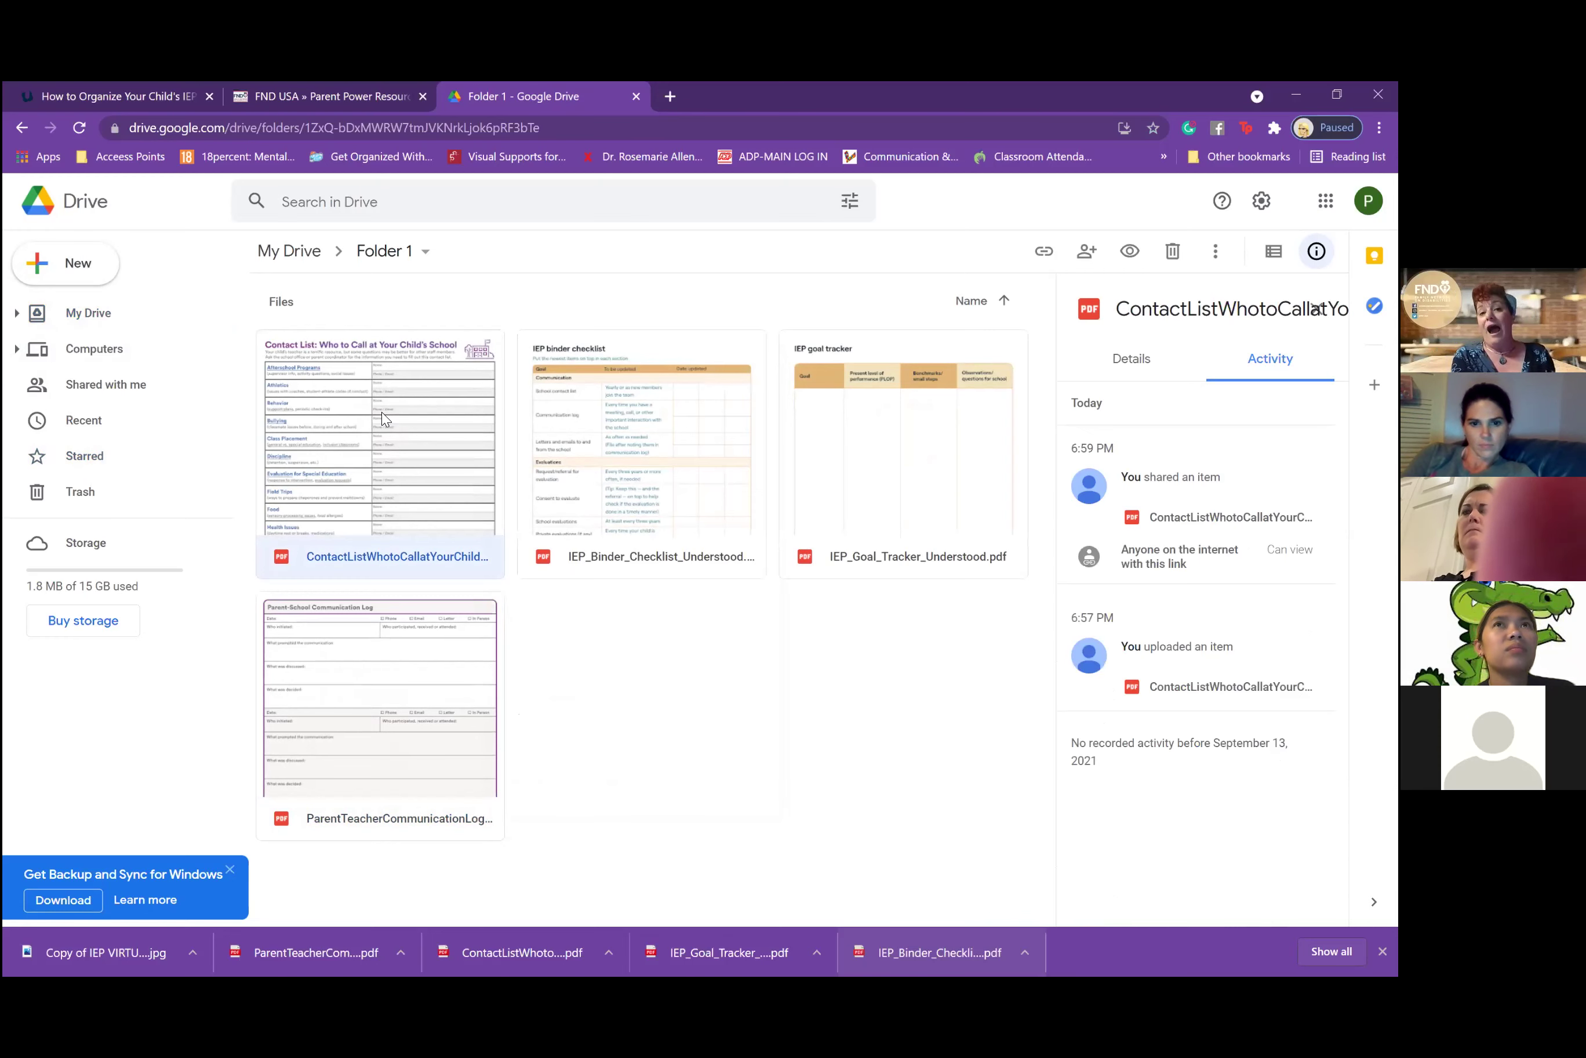
double_click(338, 355)
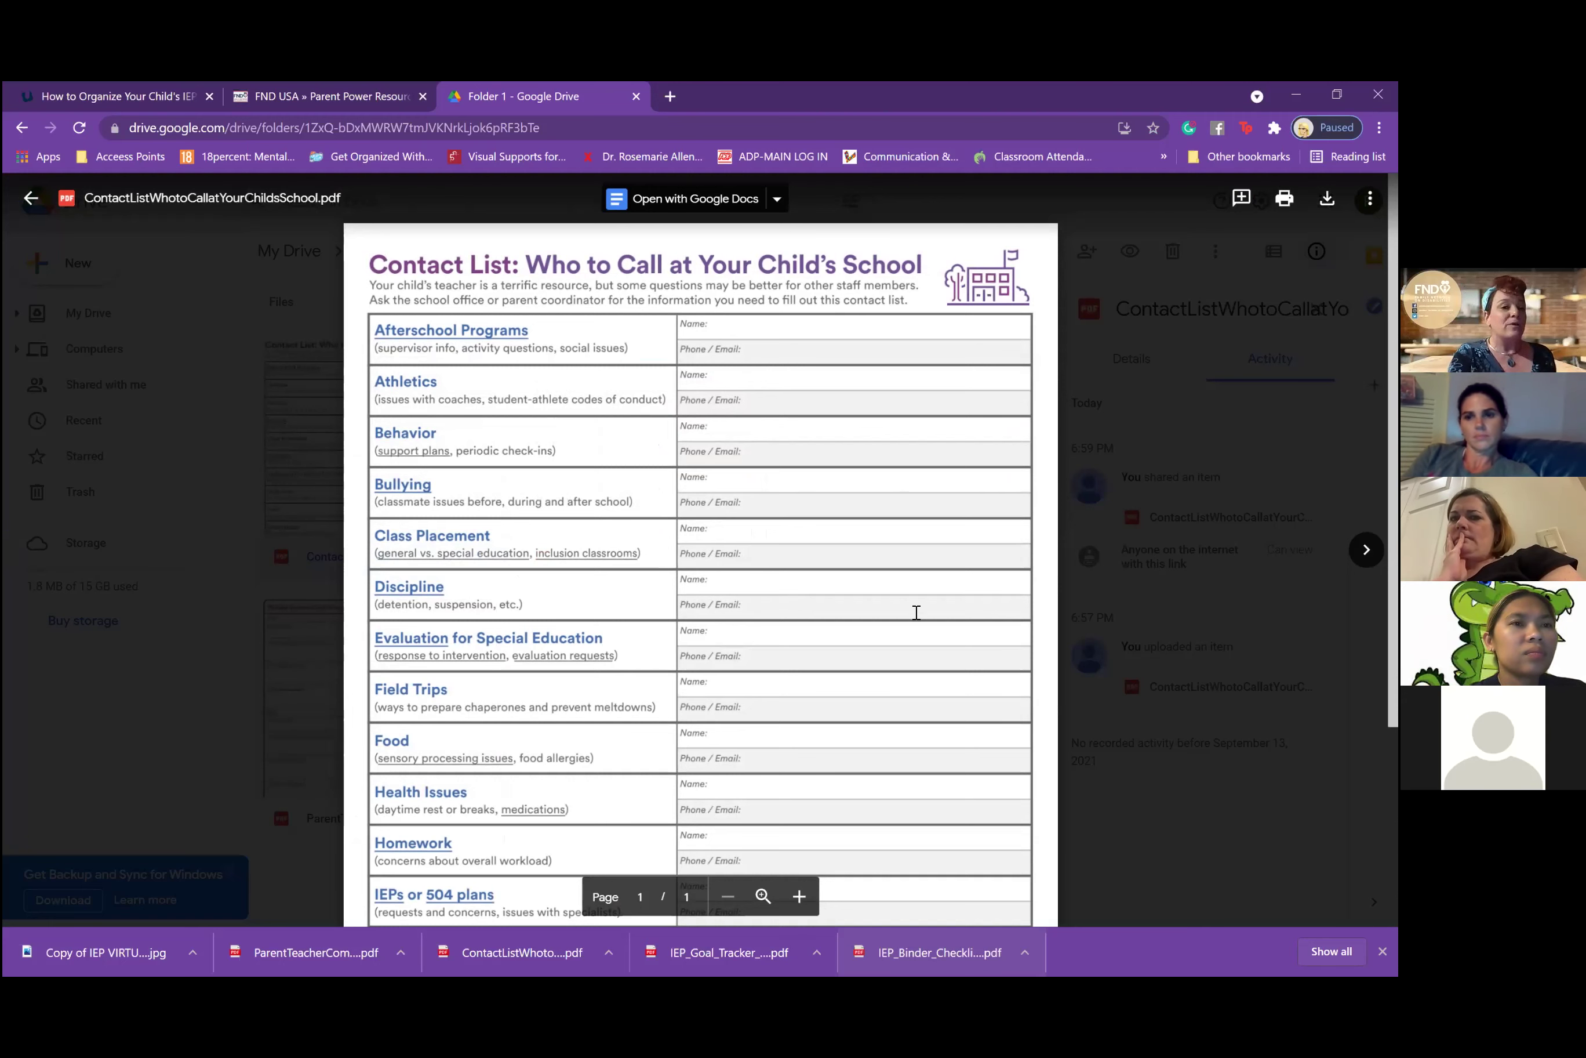
scroll(916, 612, down, 3)
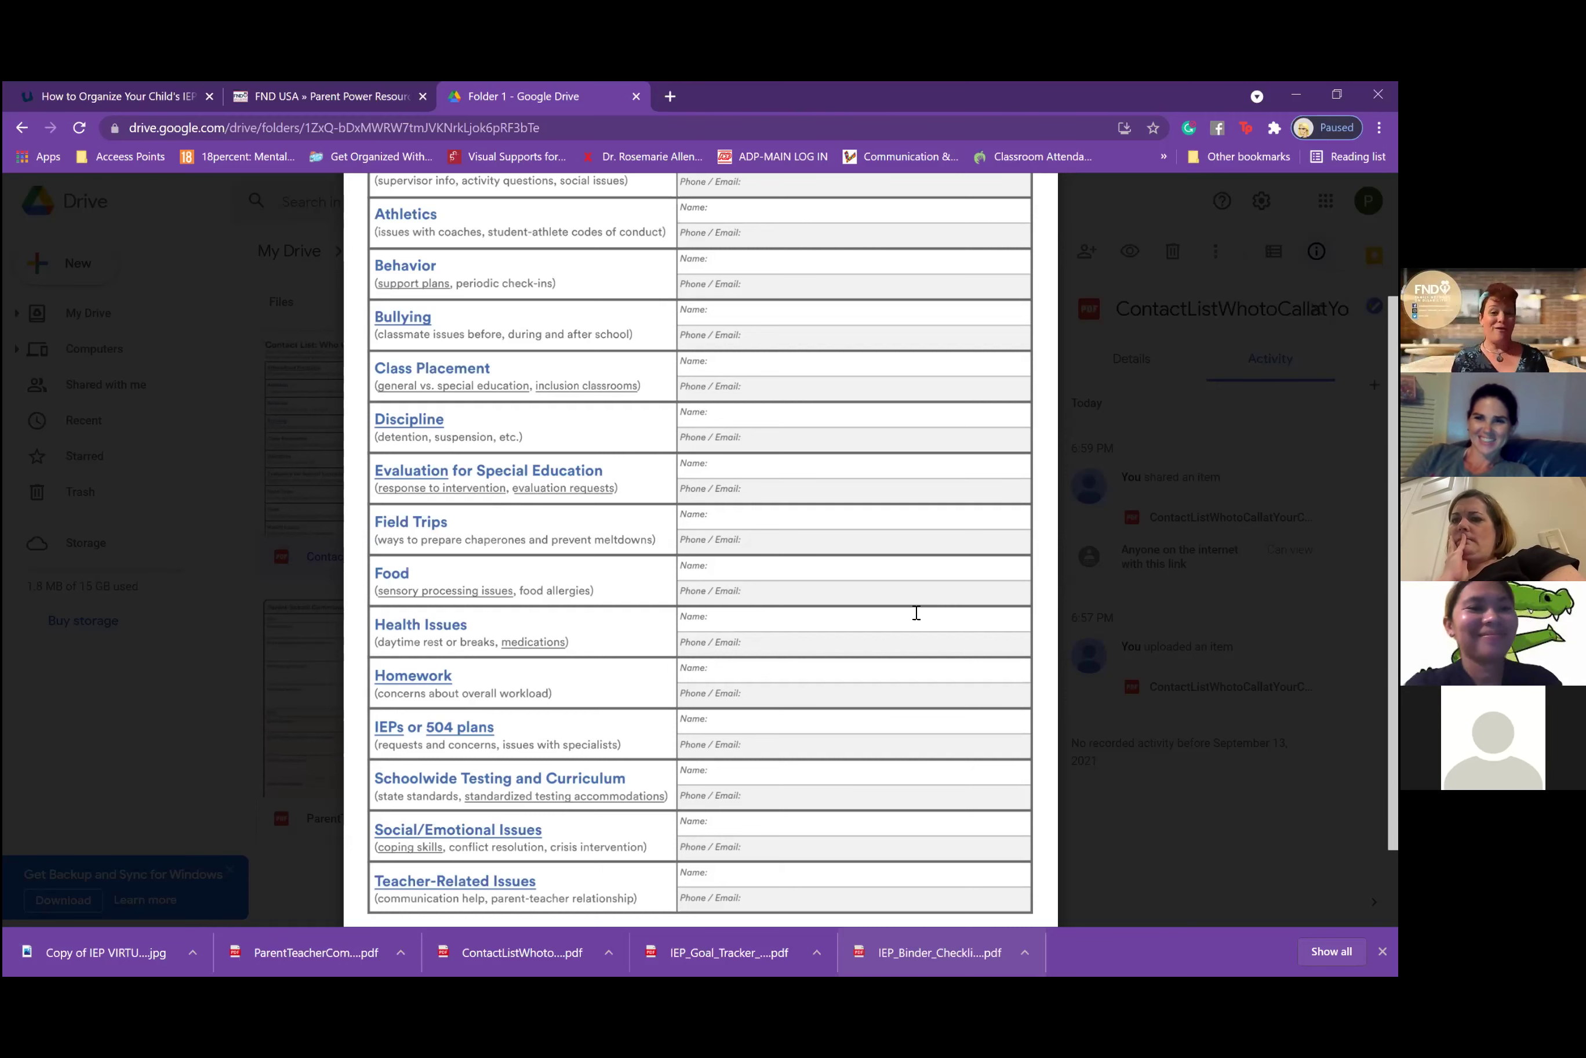
scroll(916, 613, down, 2)
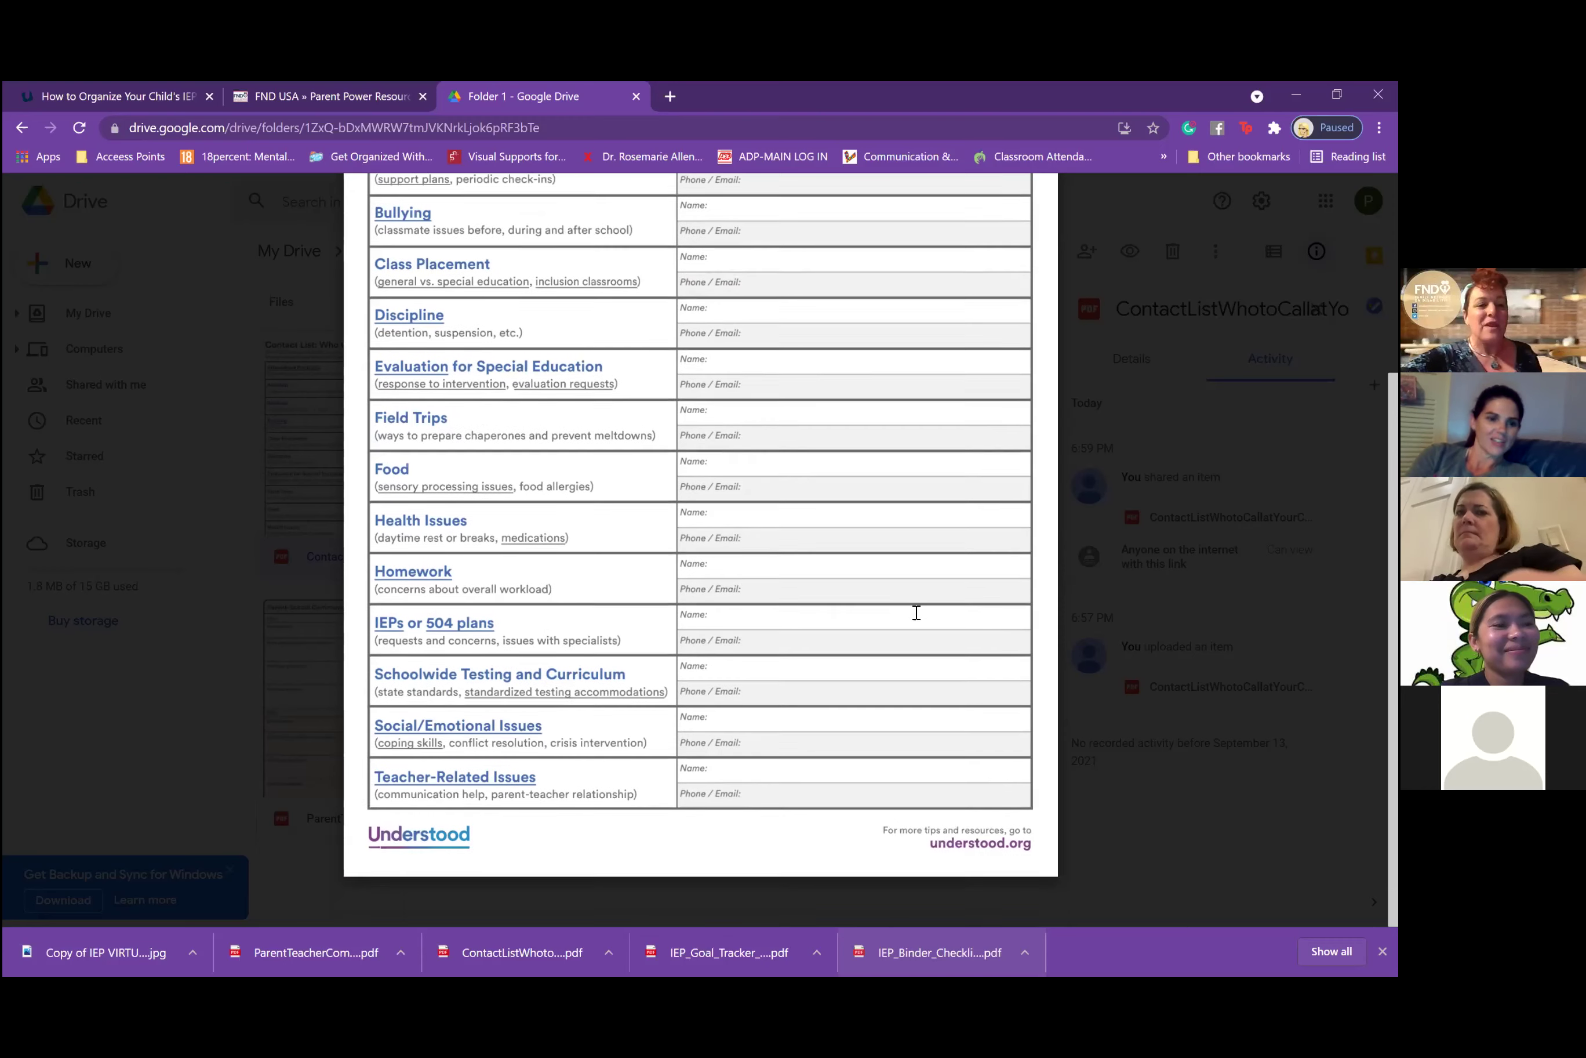
scroll(916, 613, up, 3)
scroll(916, 613, up, 1)
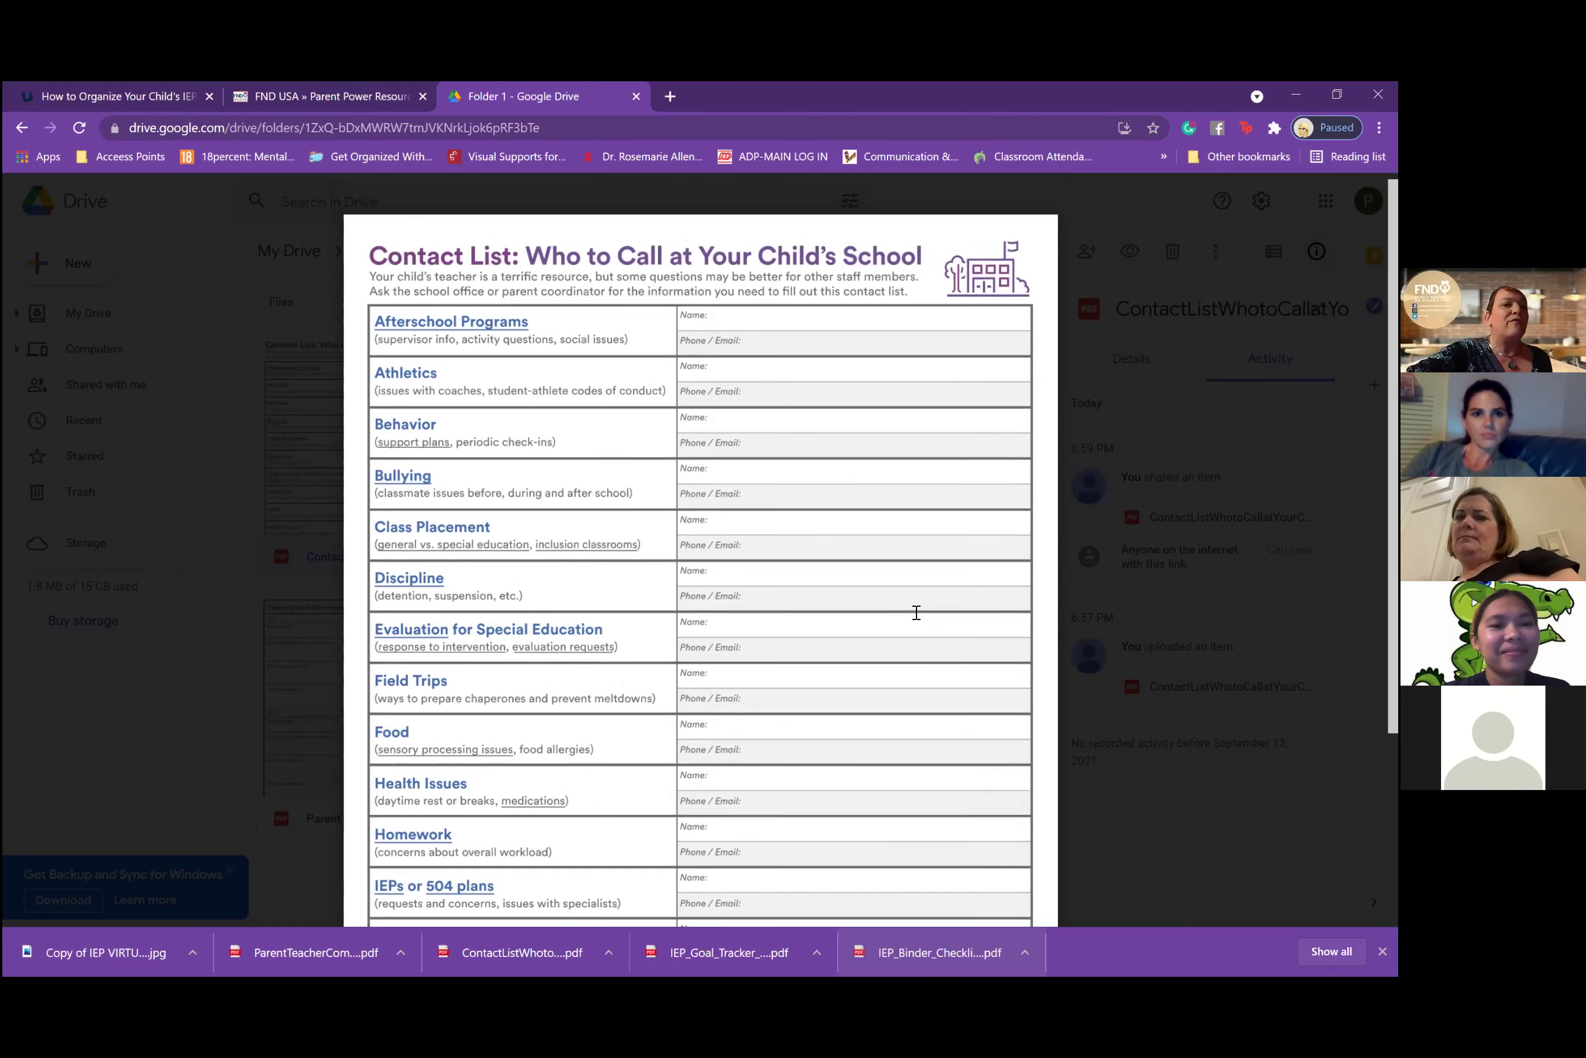
scroll(916, 612, down, 2)
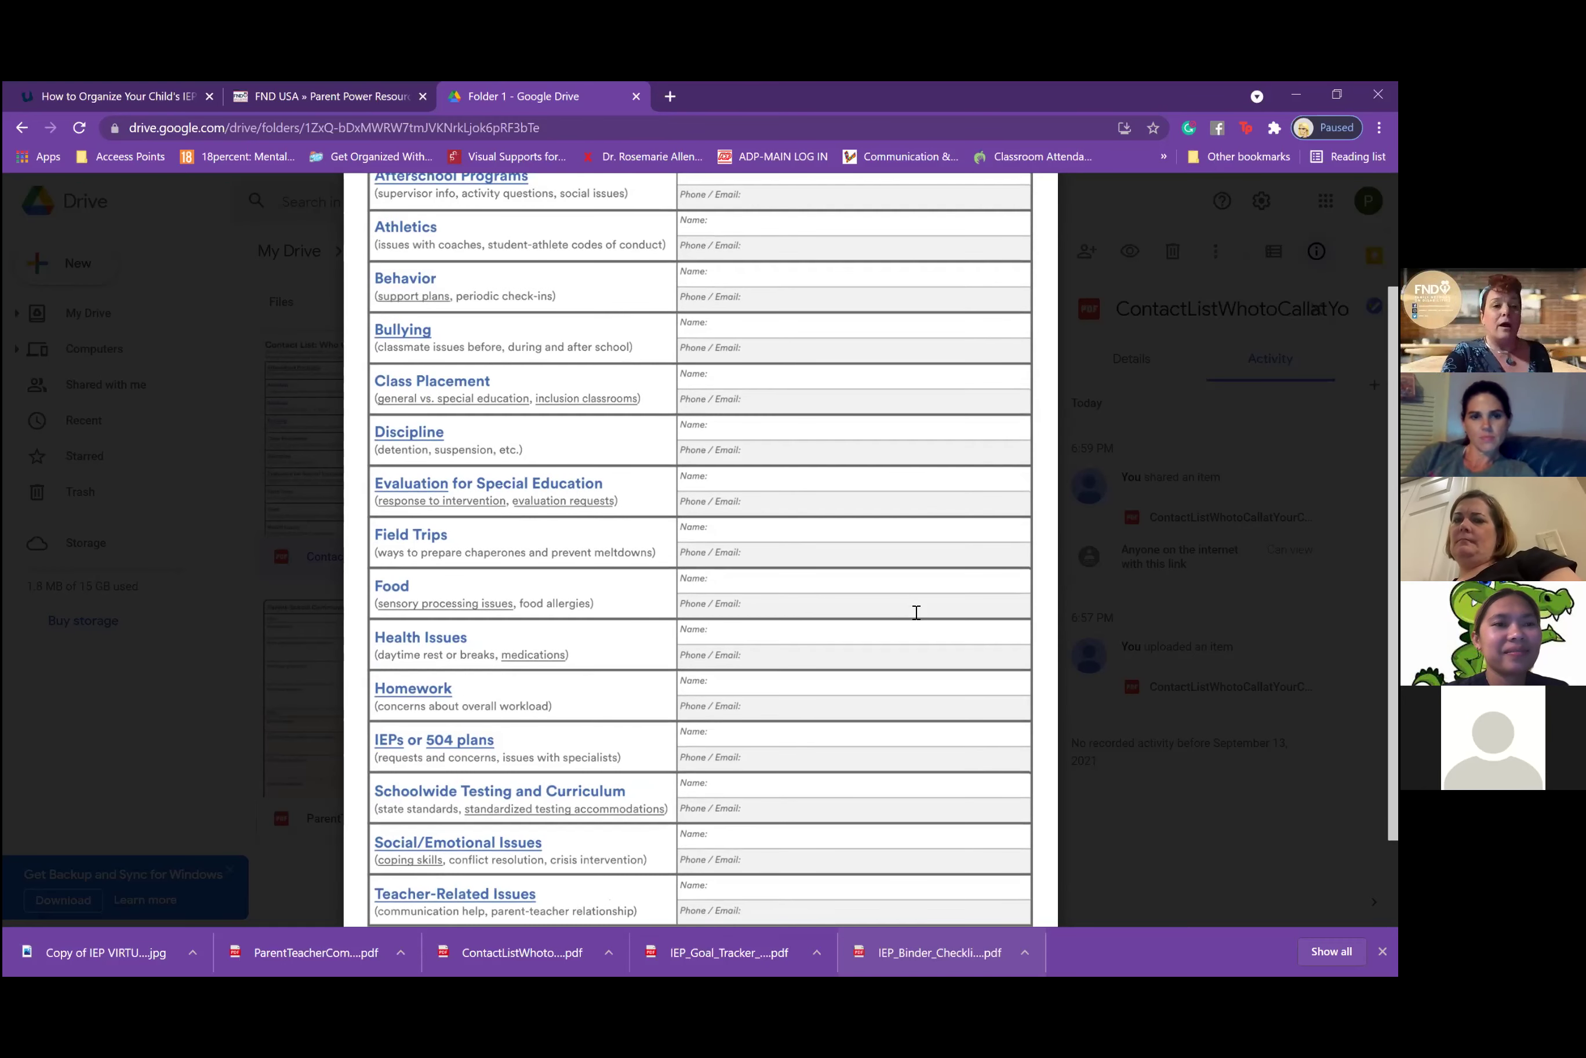
scroll(916, 613, up, 2)
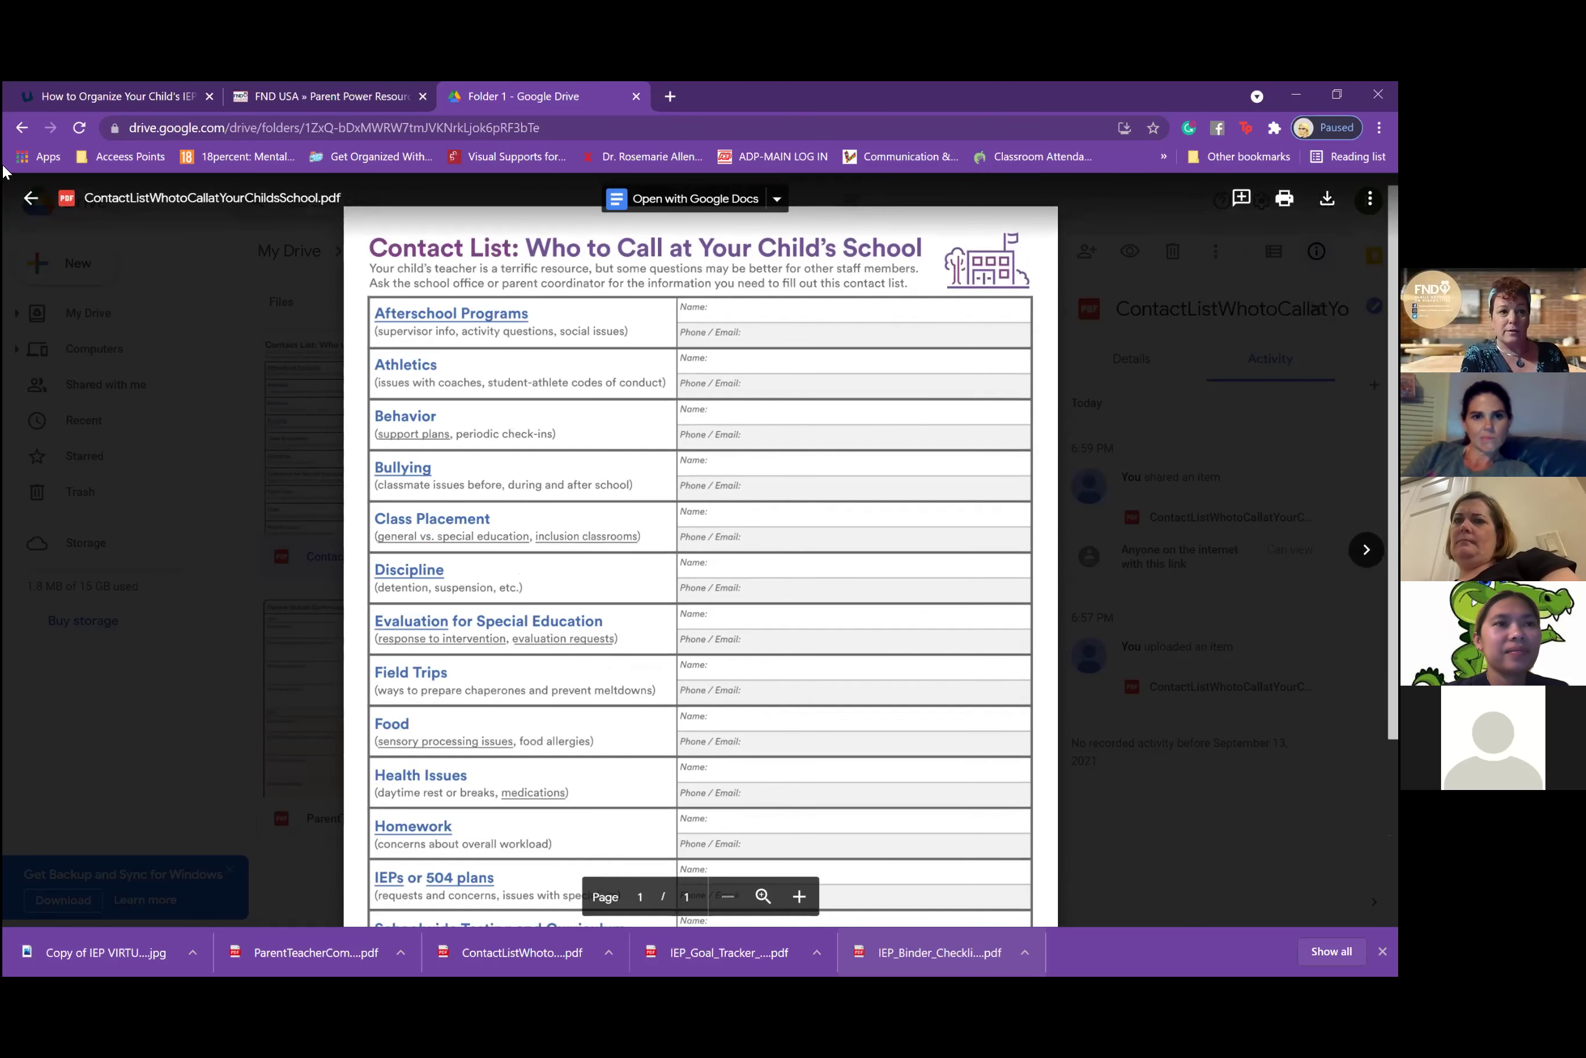
click(30, 198)
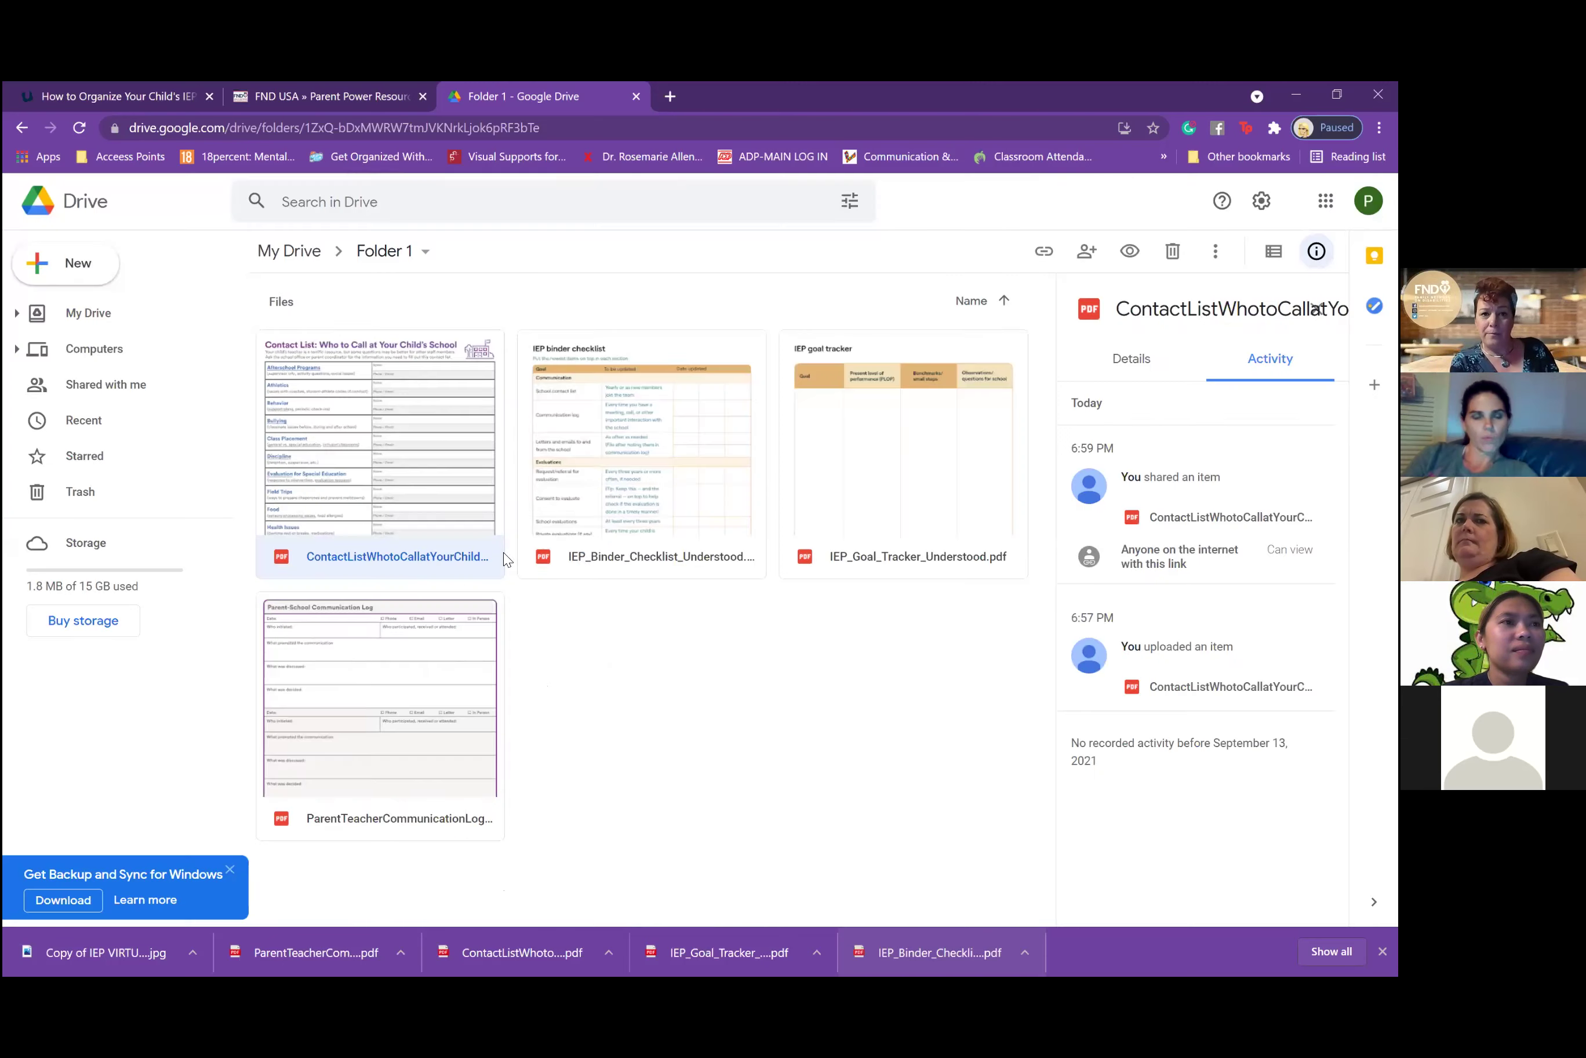
double_click(388, 667)
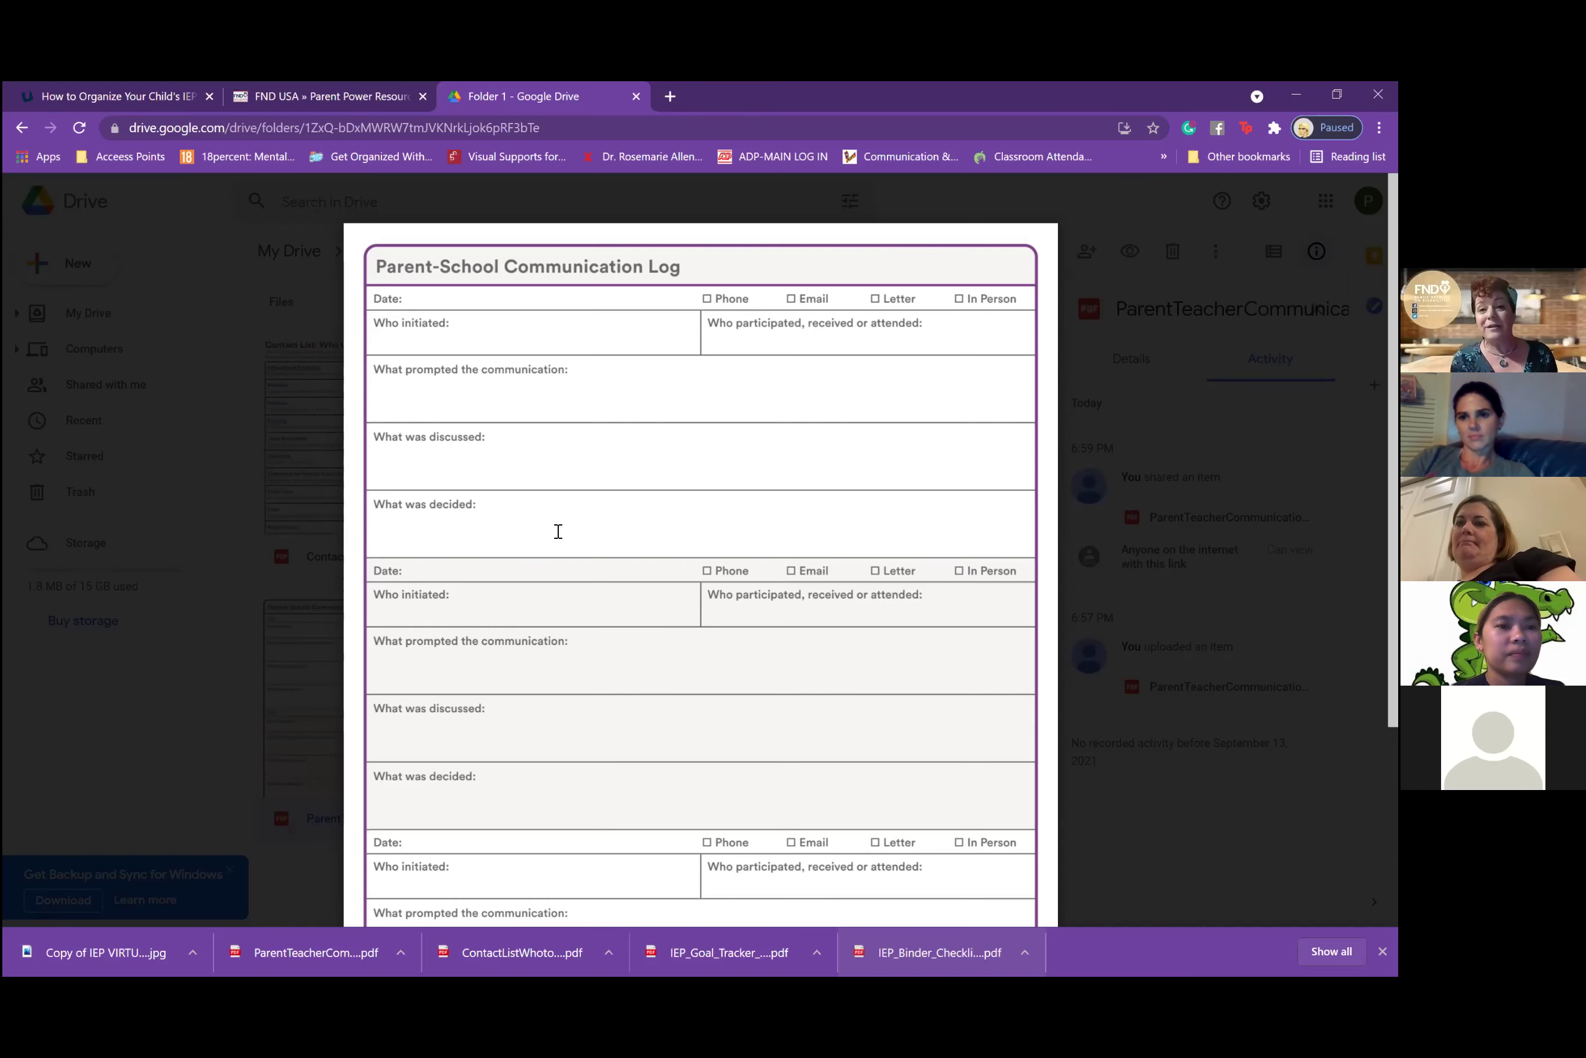
click(33, 198)
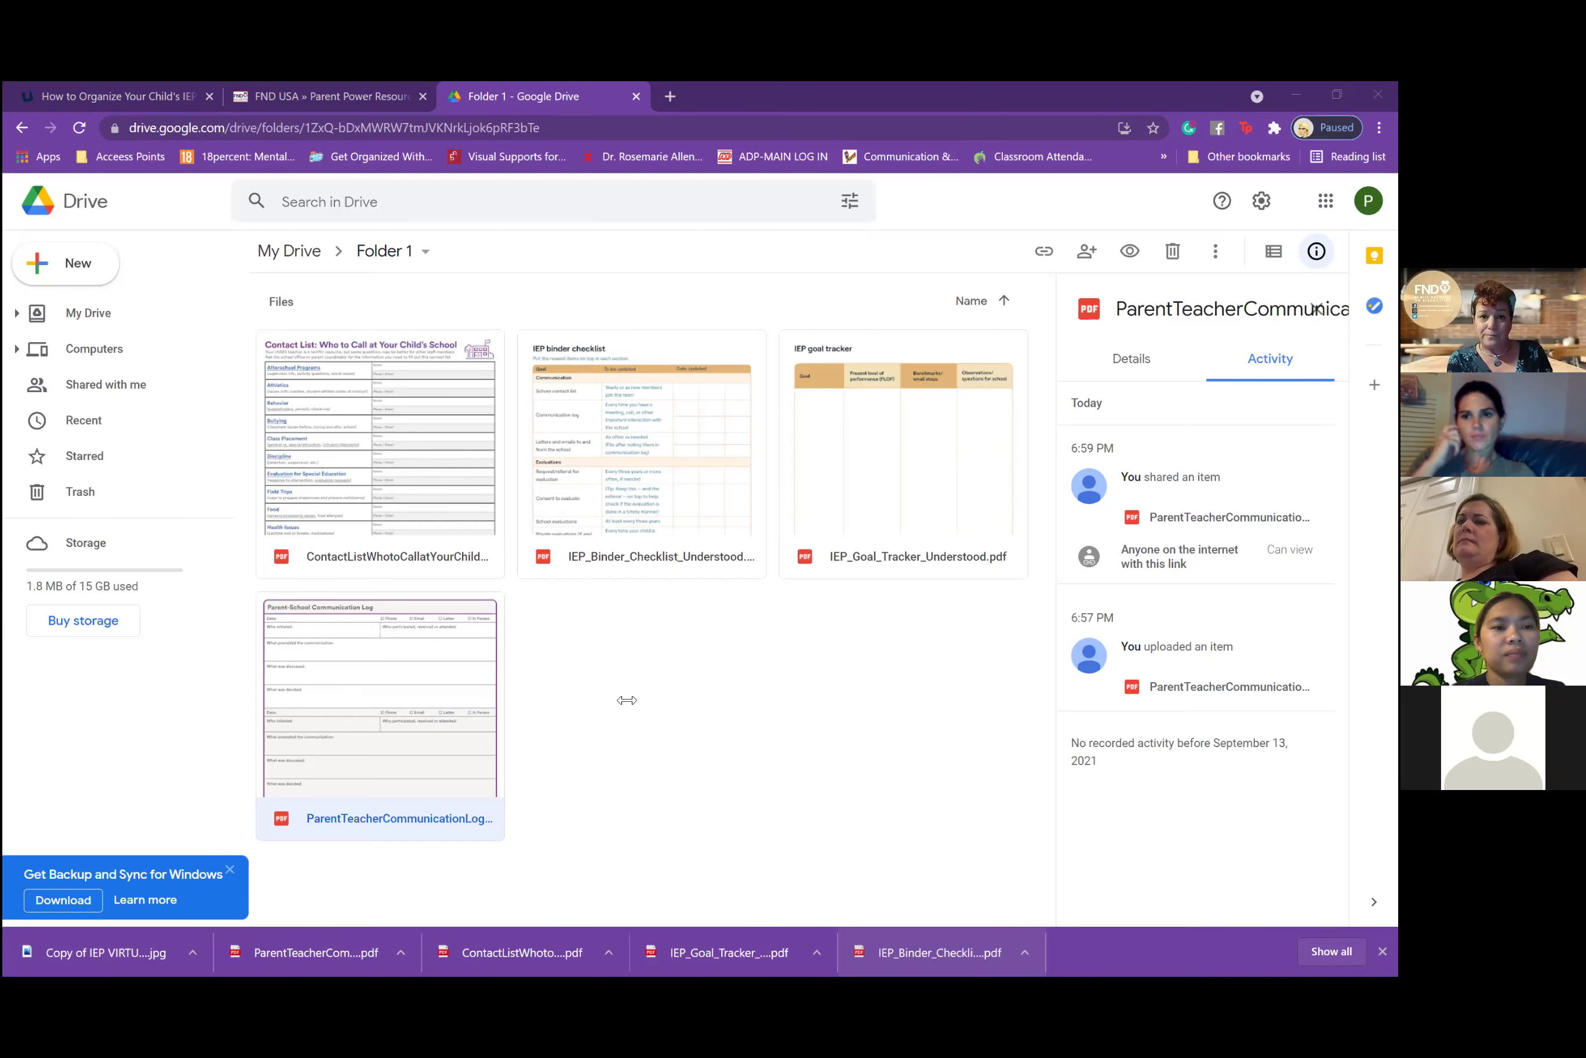
double_click(642, 355)
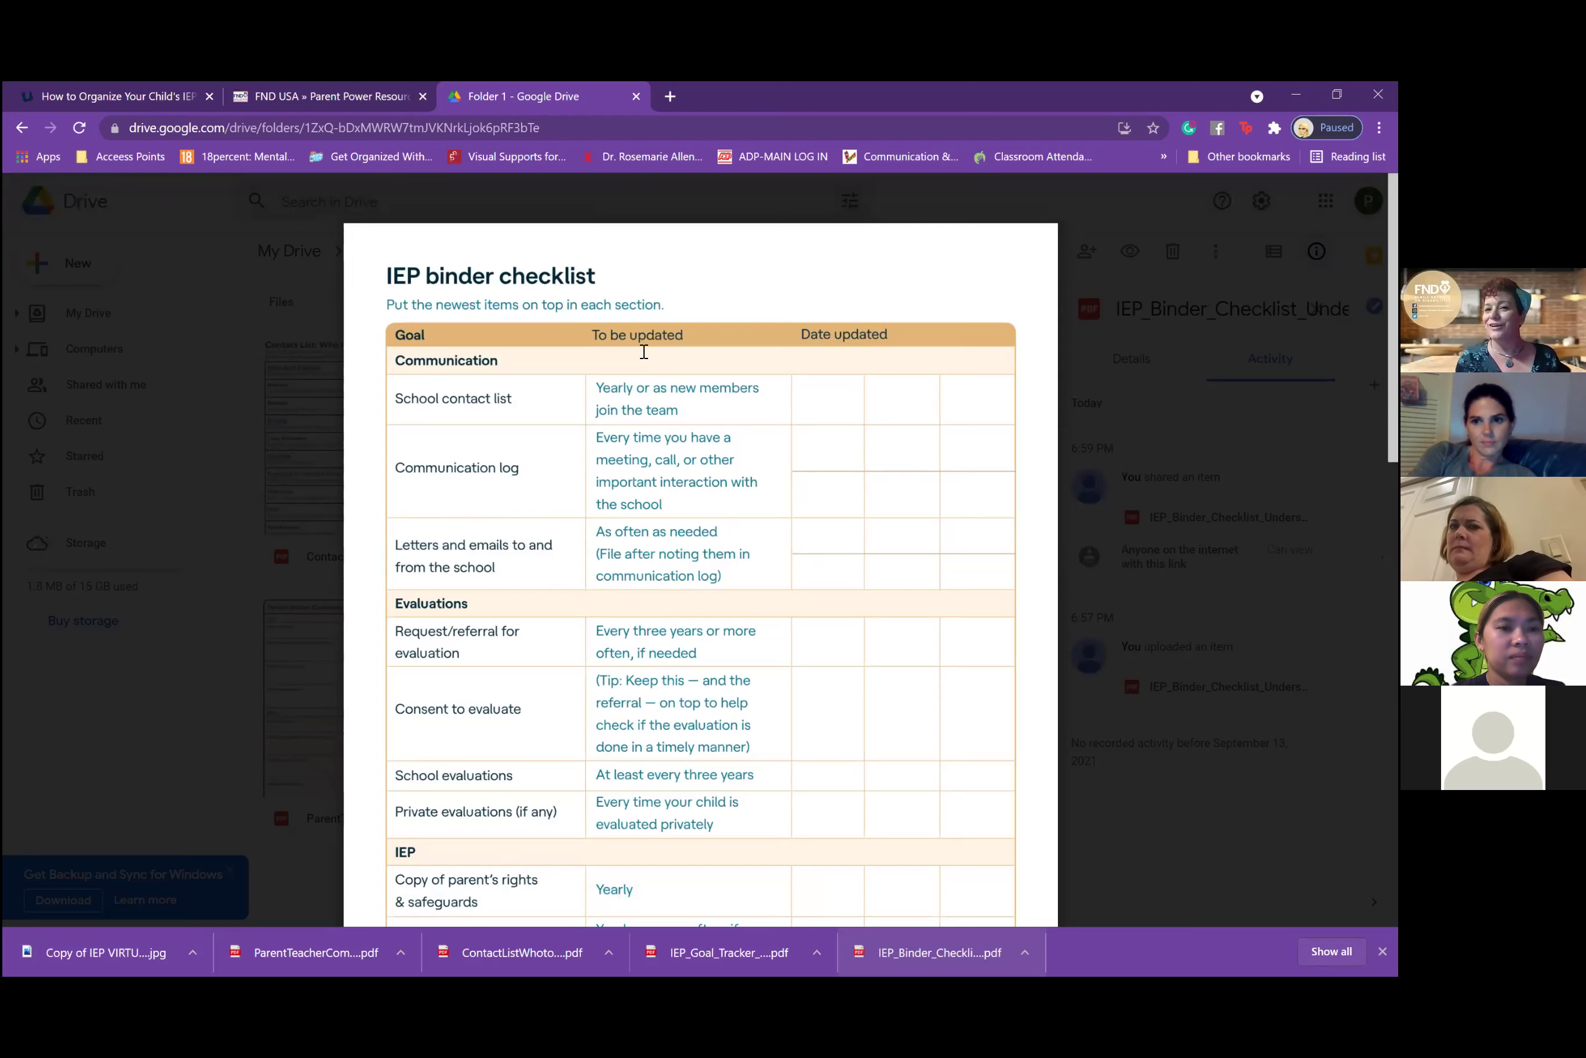
scroll(644, 351, down, 3)
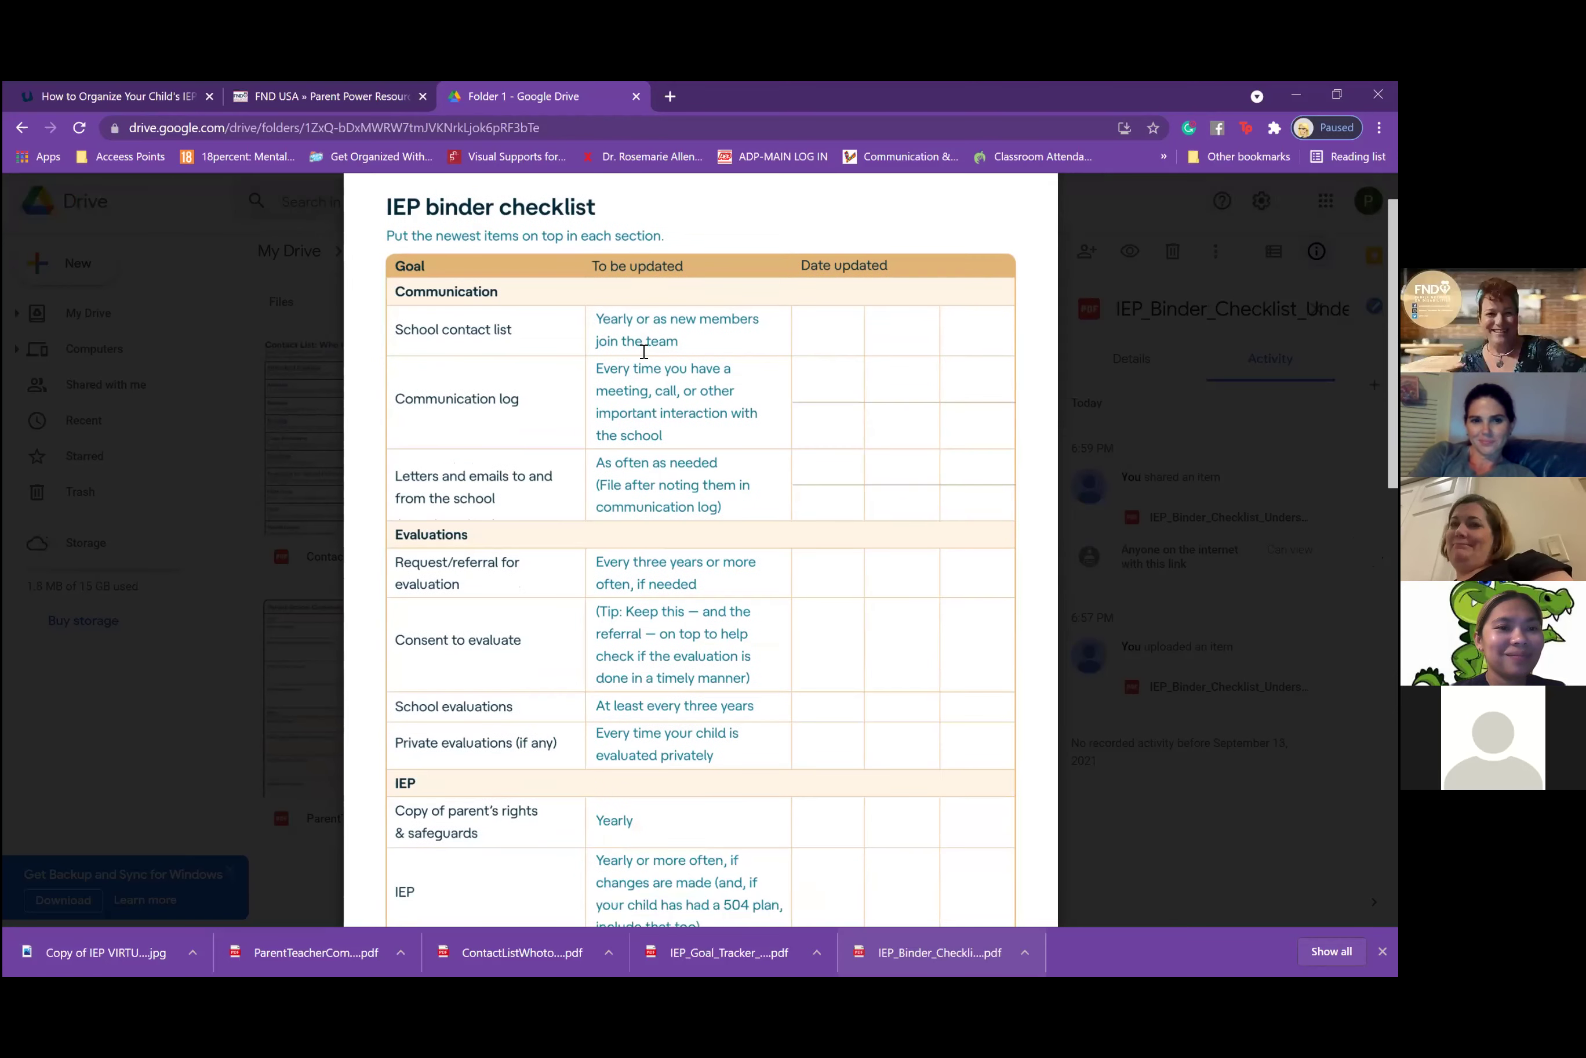
scroll(644, 351, down, 2)
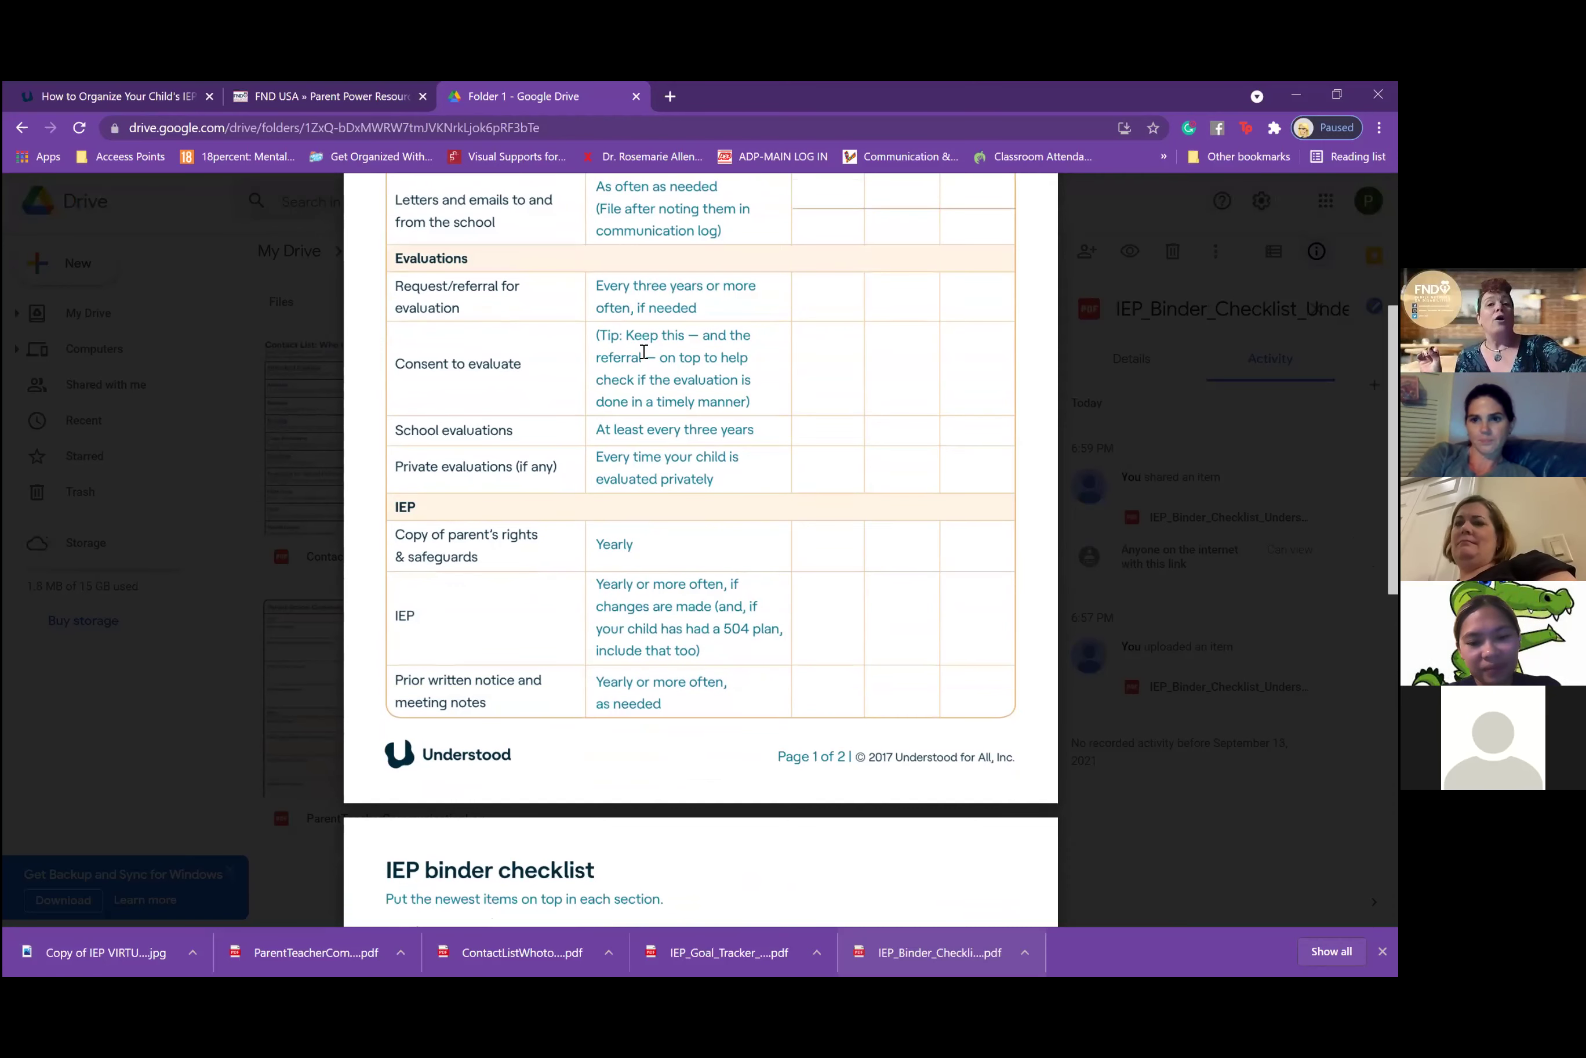
scroll(643, 351, down, 4)
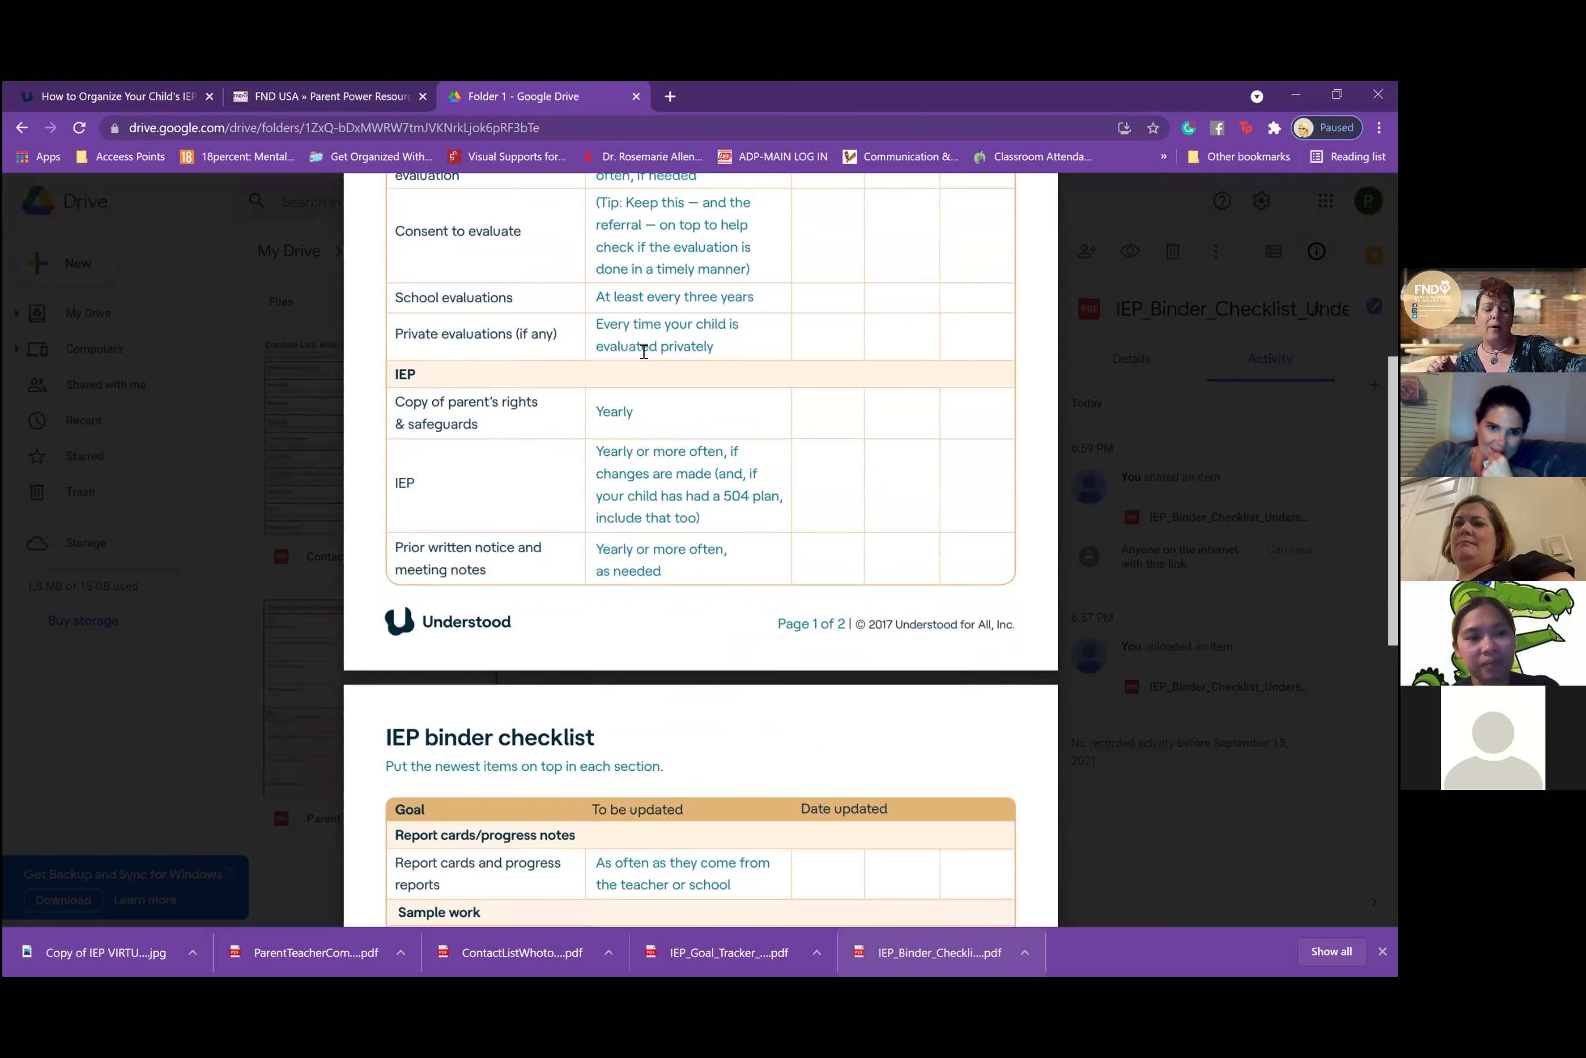
scroll(643, 352, down, 2)
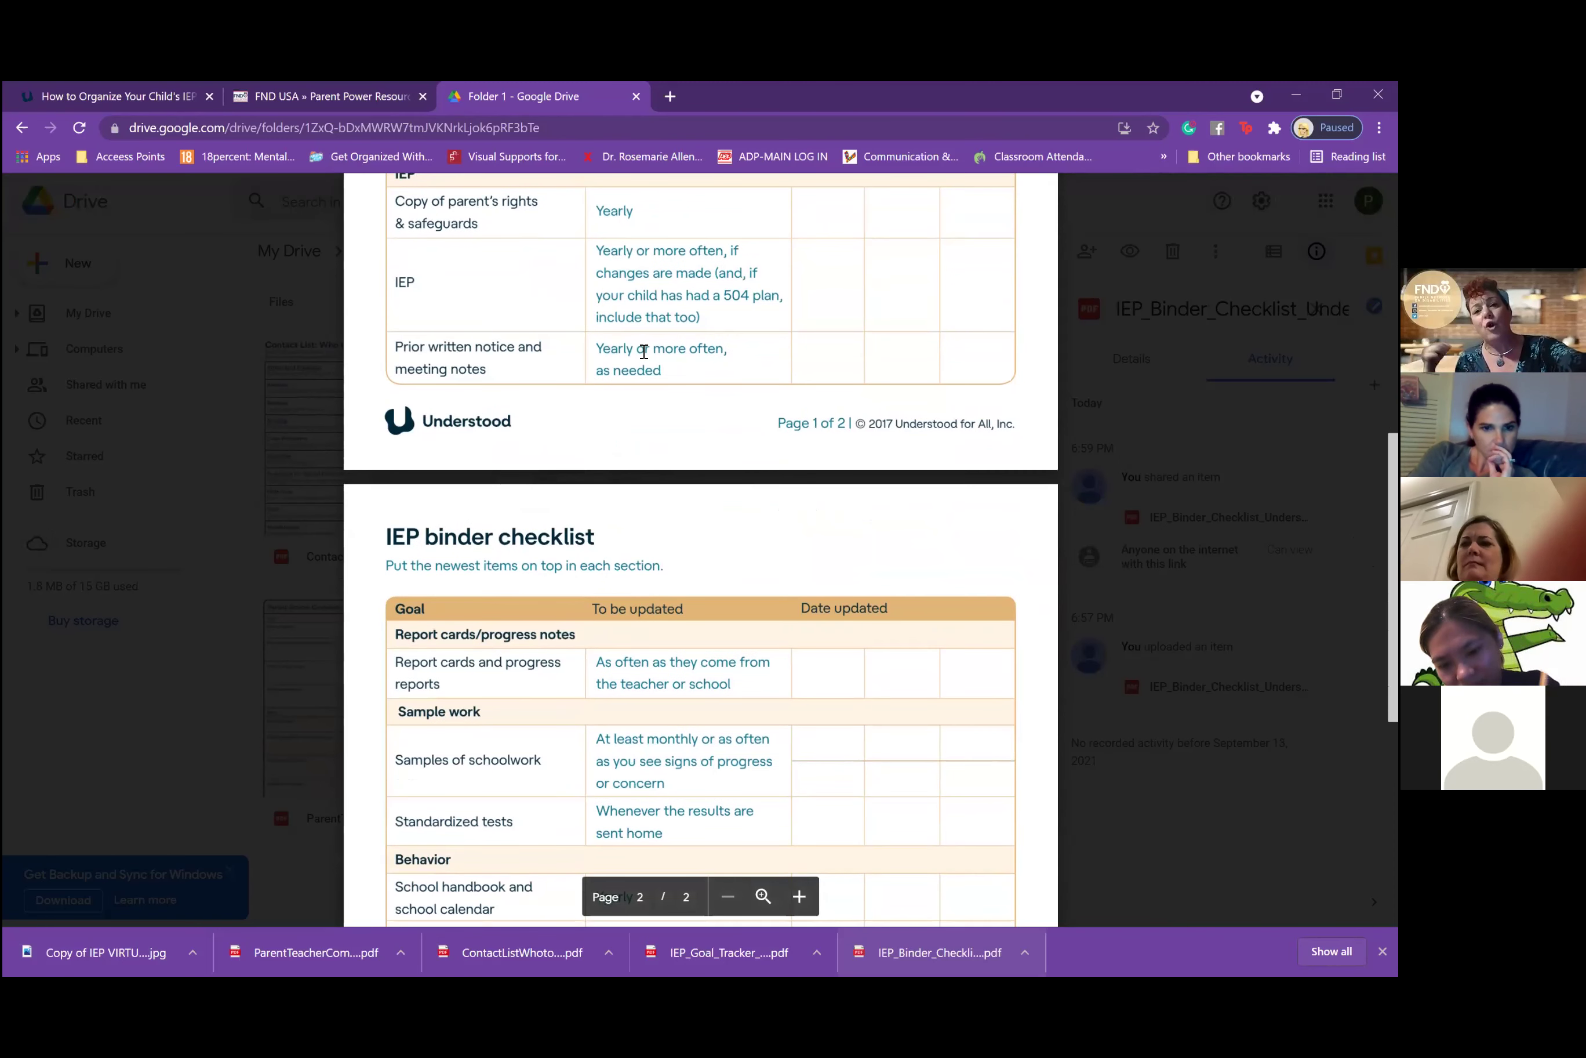
scroll(644, 352, down, 3)
scroll(643, 351, down, 1)
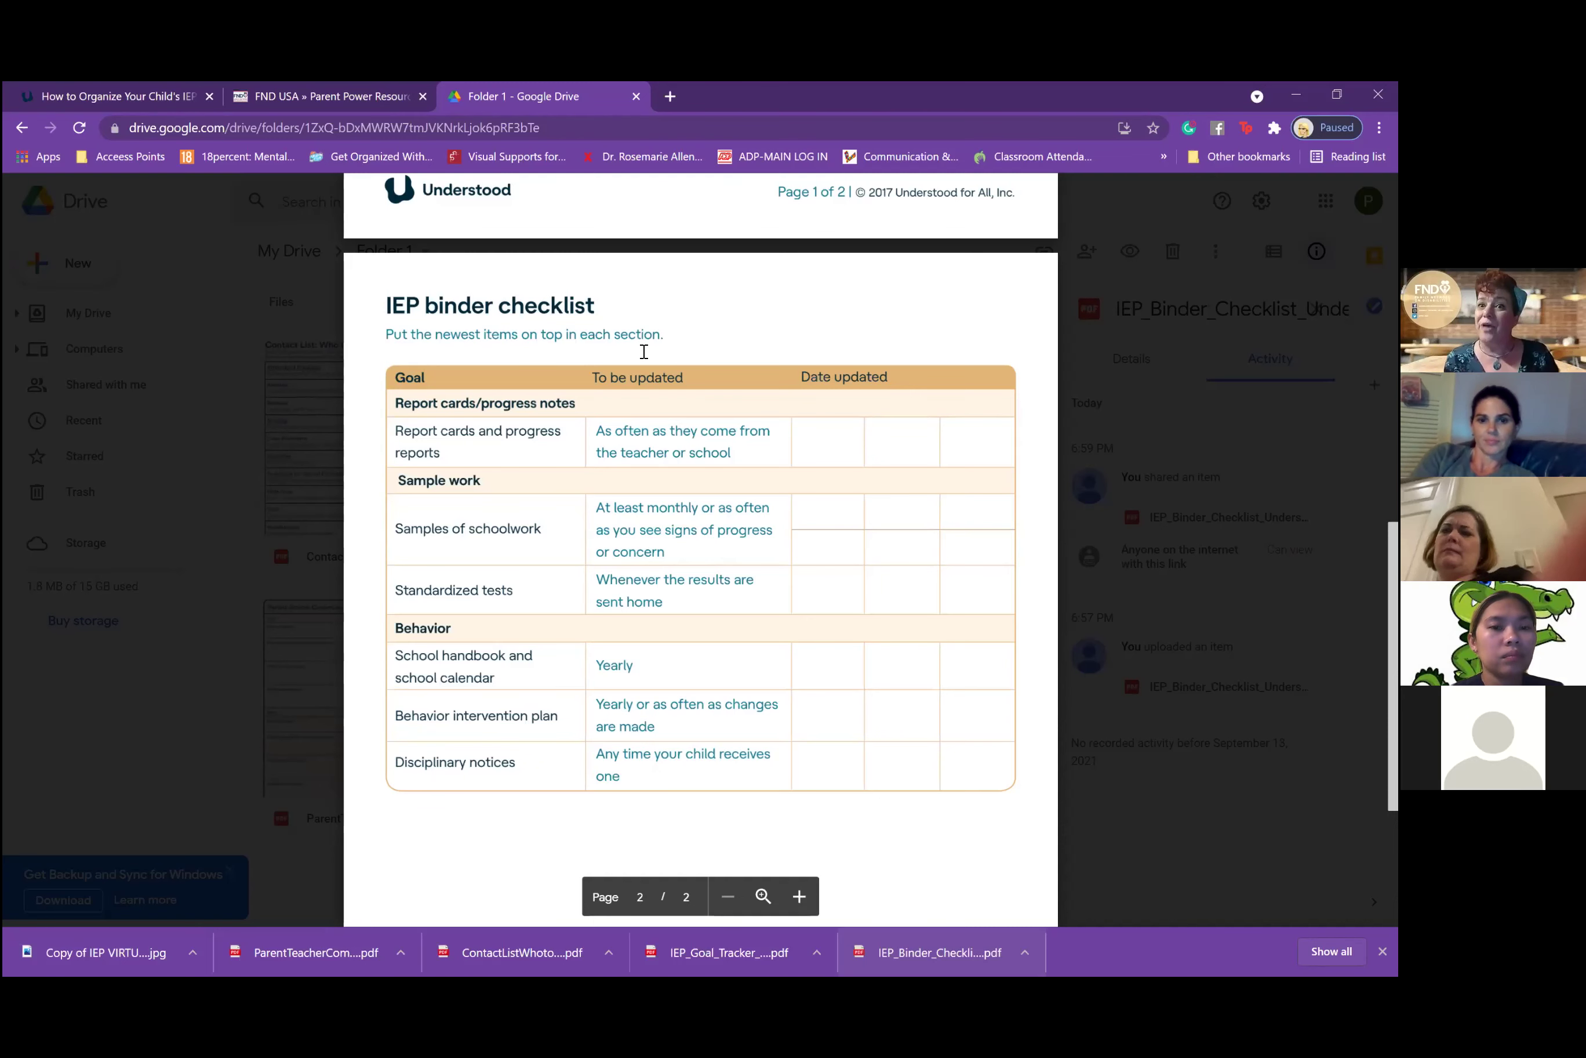
scroll(643, 351, down, 1)
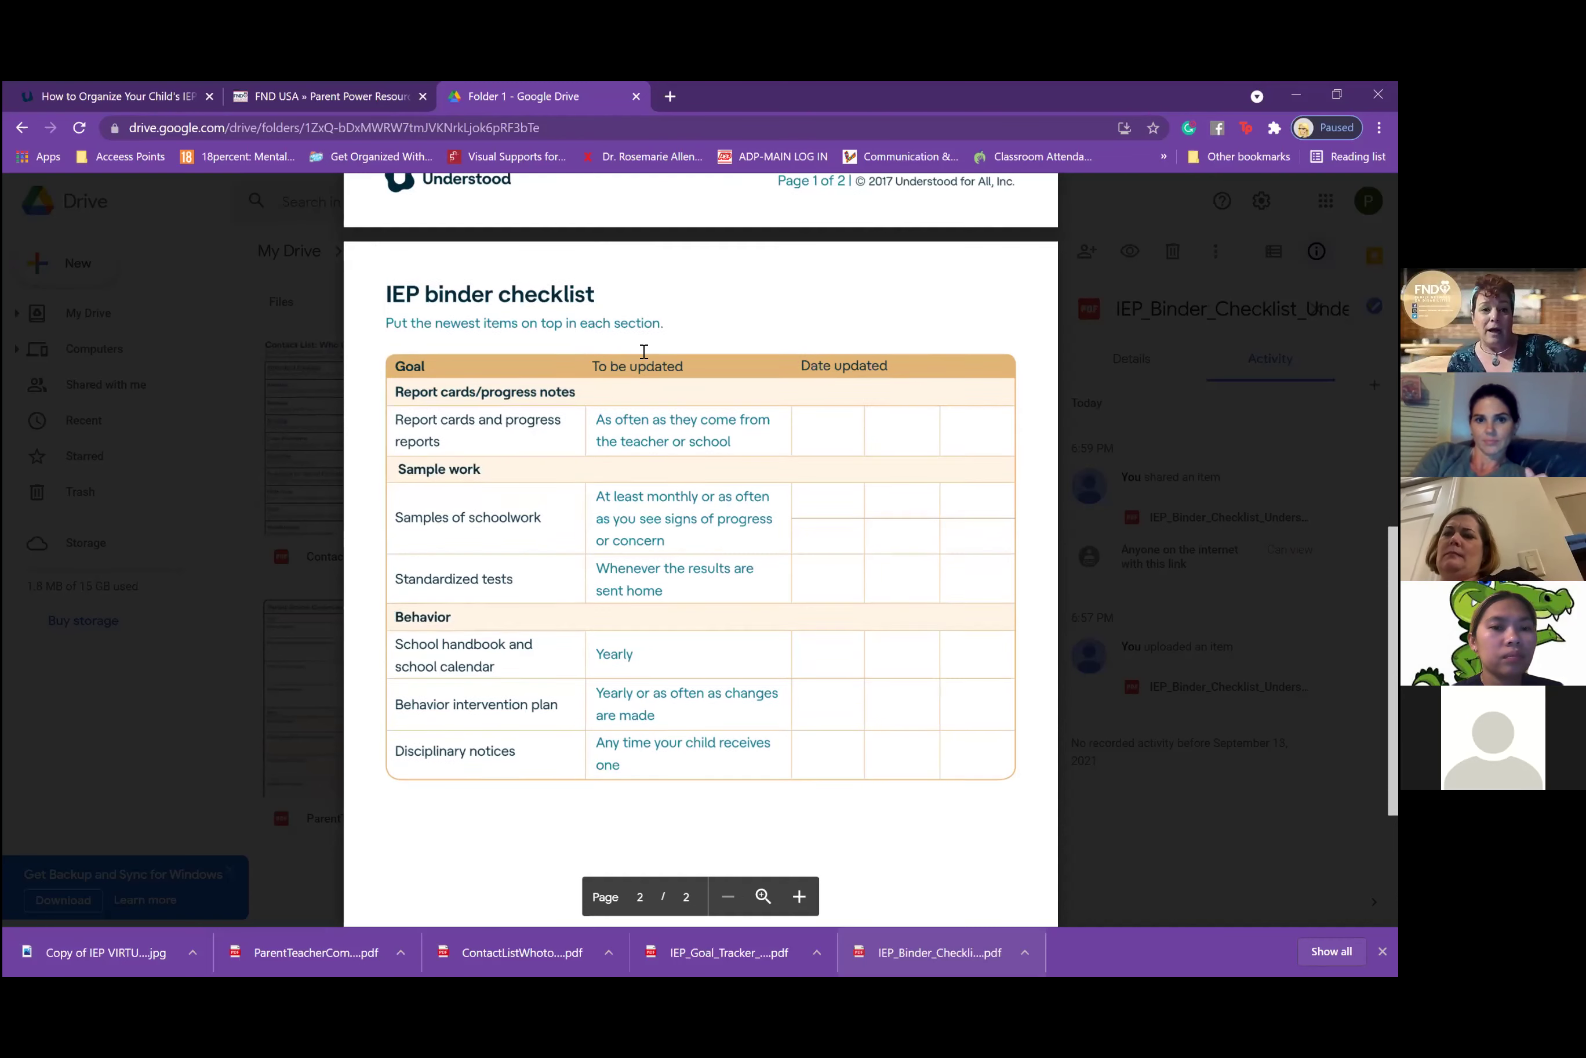
scroll(643, 351, up, 2)
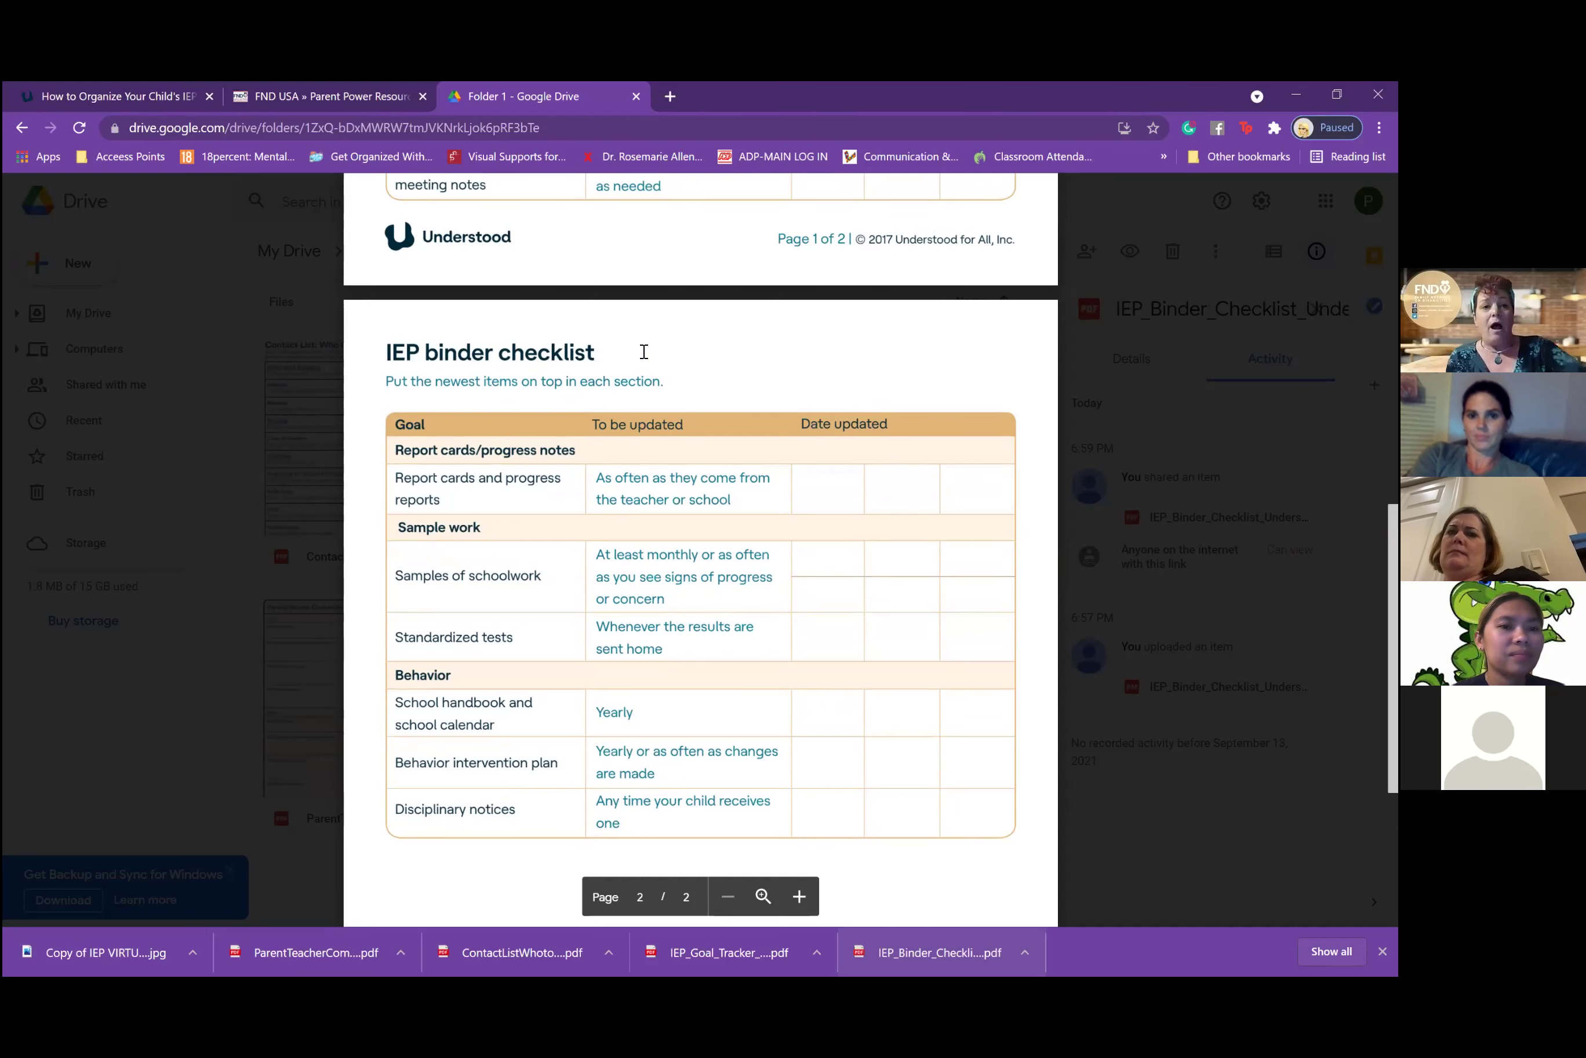
scroll(644, 352, up, 3)
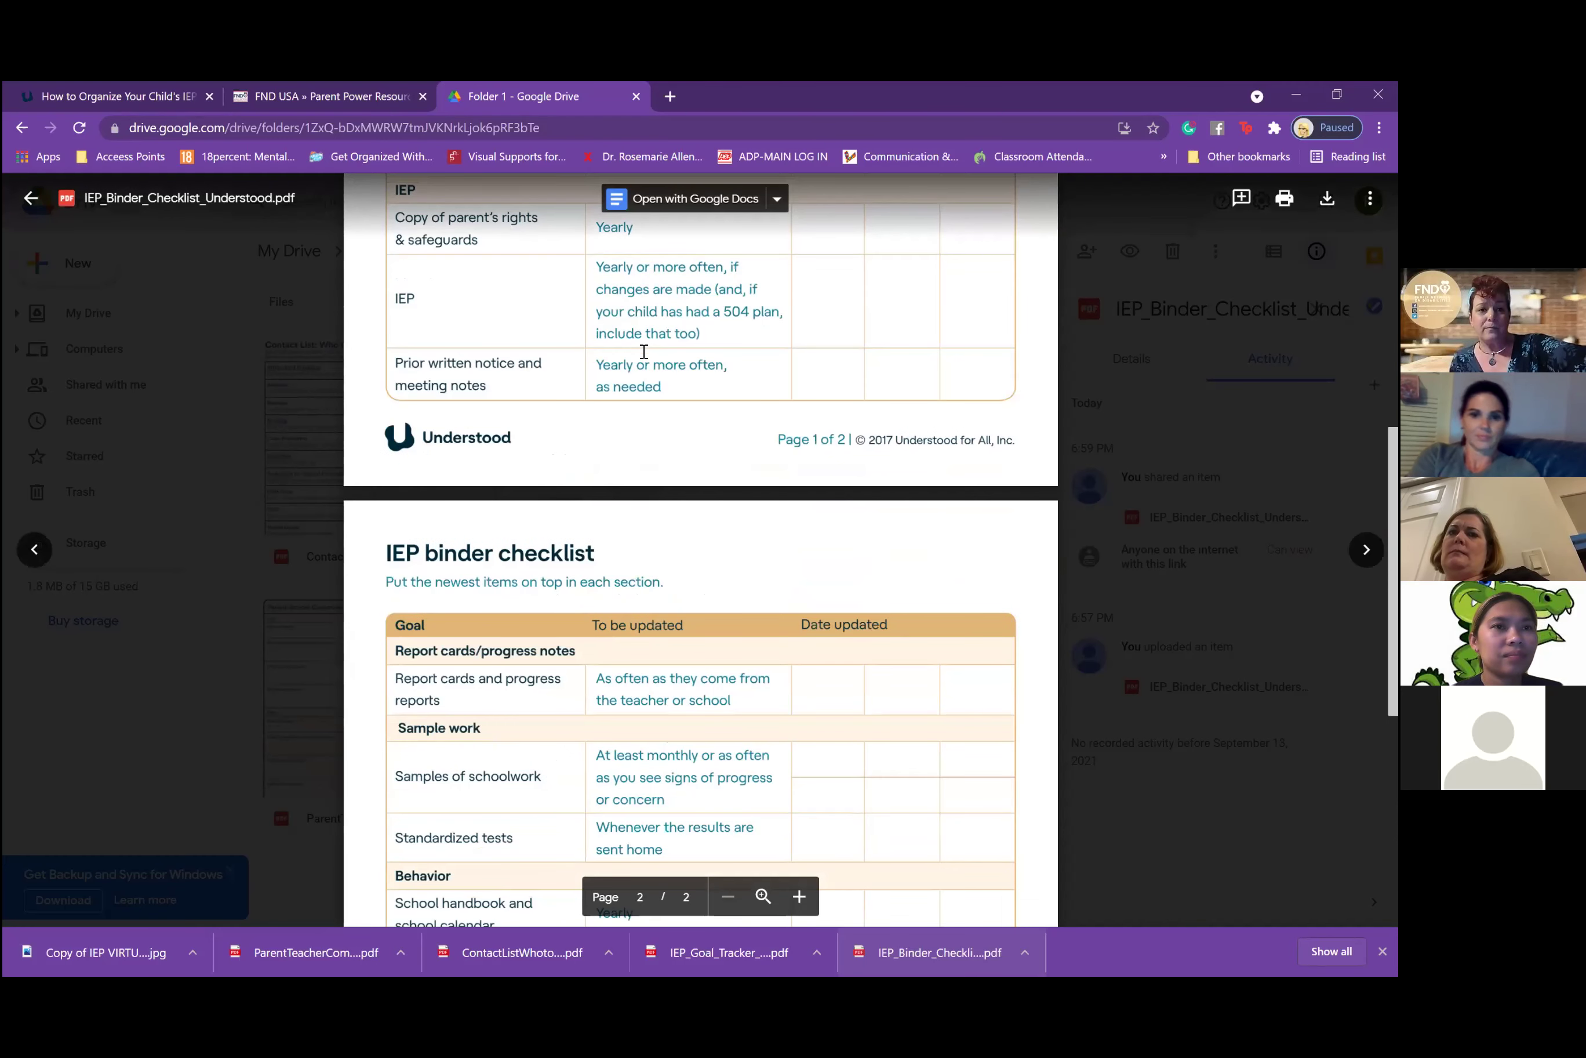
key(Escape)
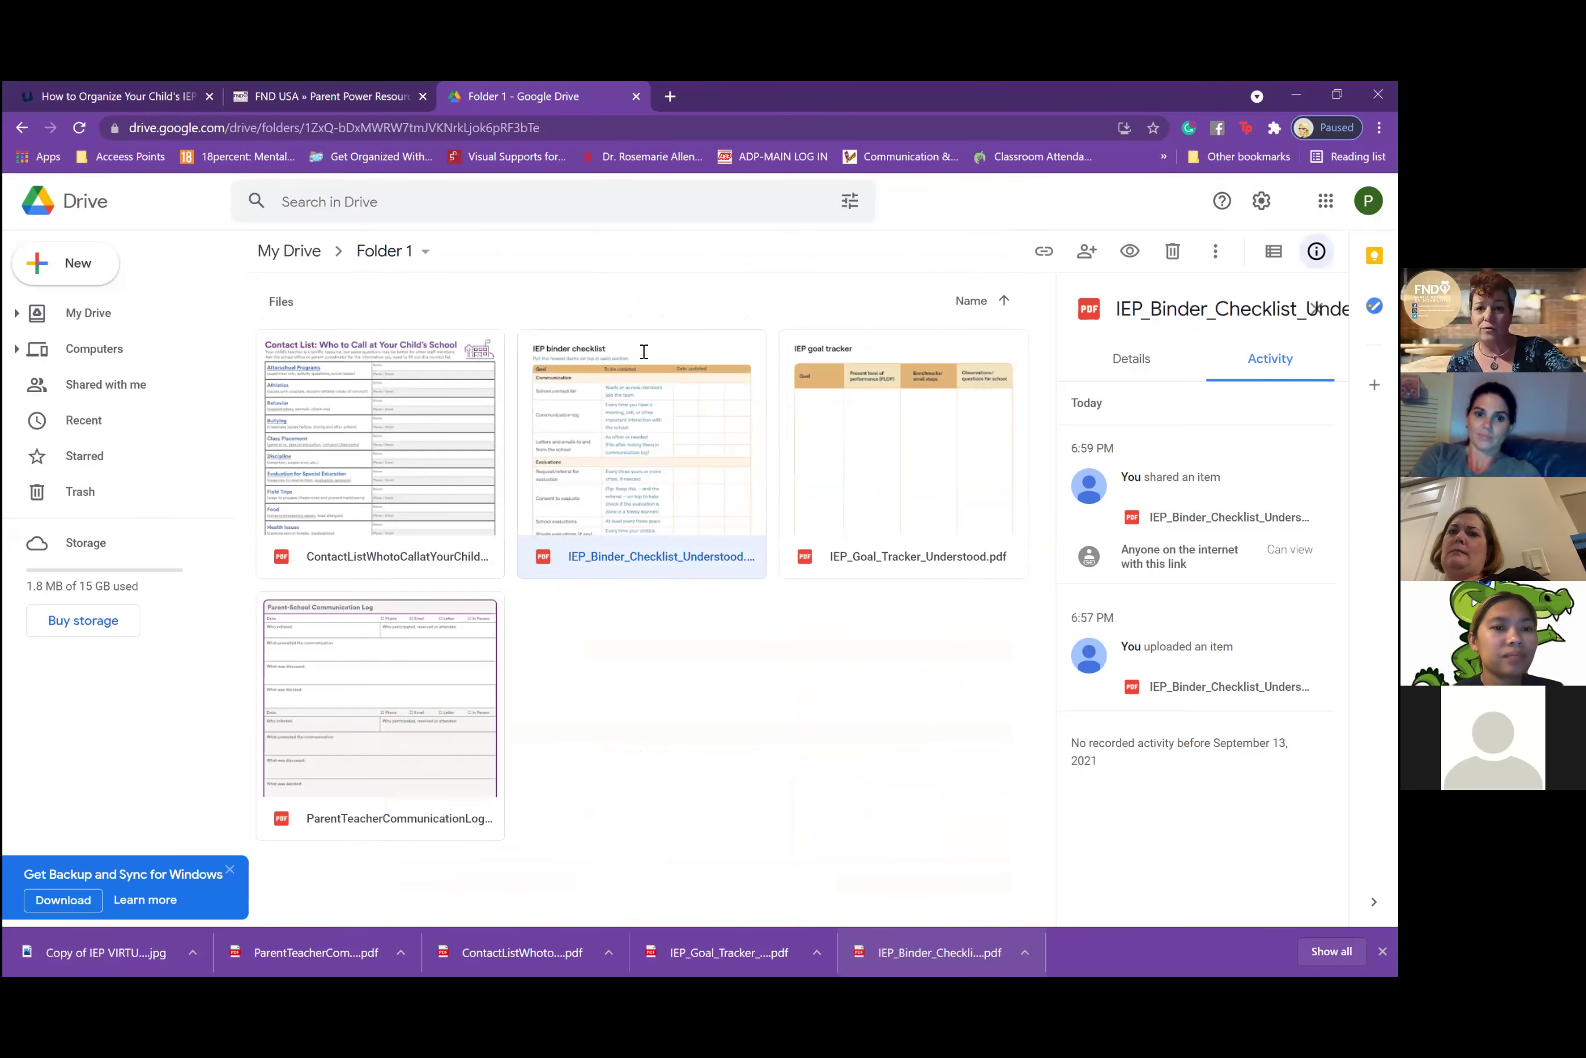
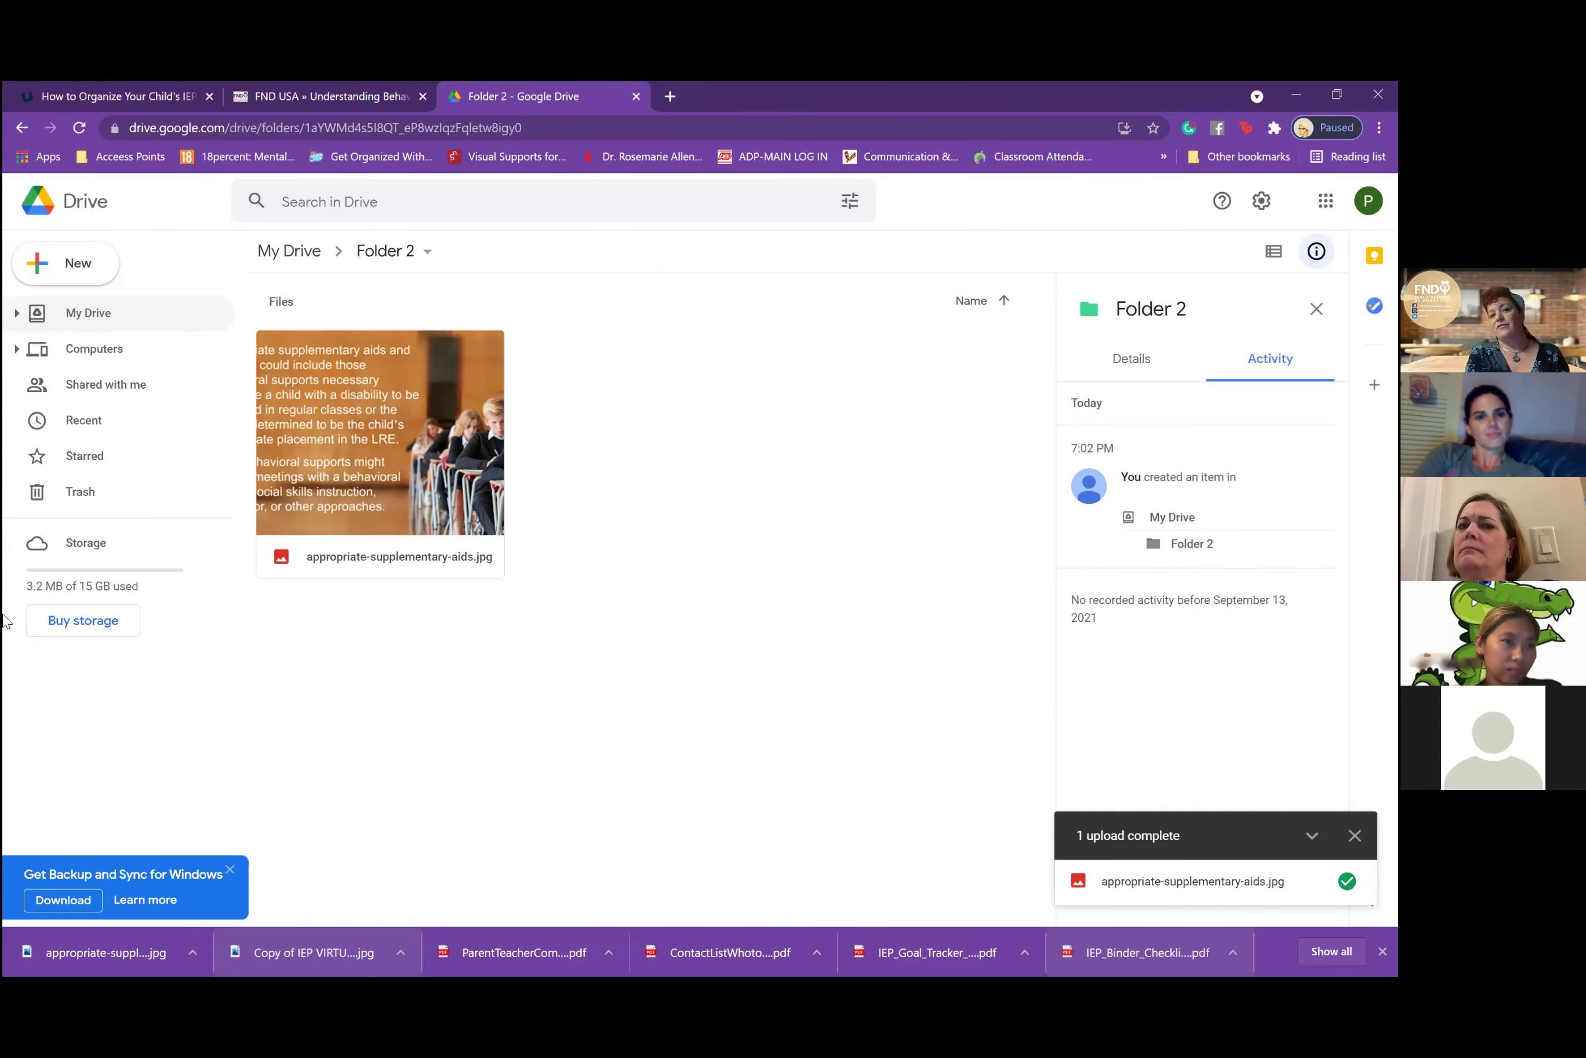
Open Folder 2 from My Drive and select the appropriate-supplementary-aids.jpg image.
click(308, 251)
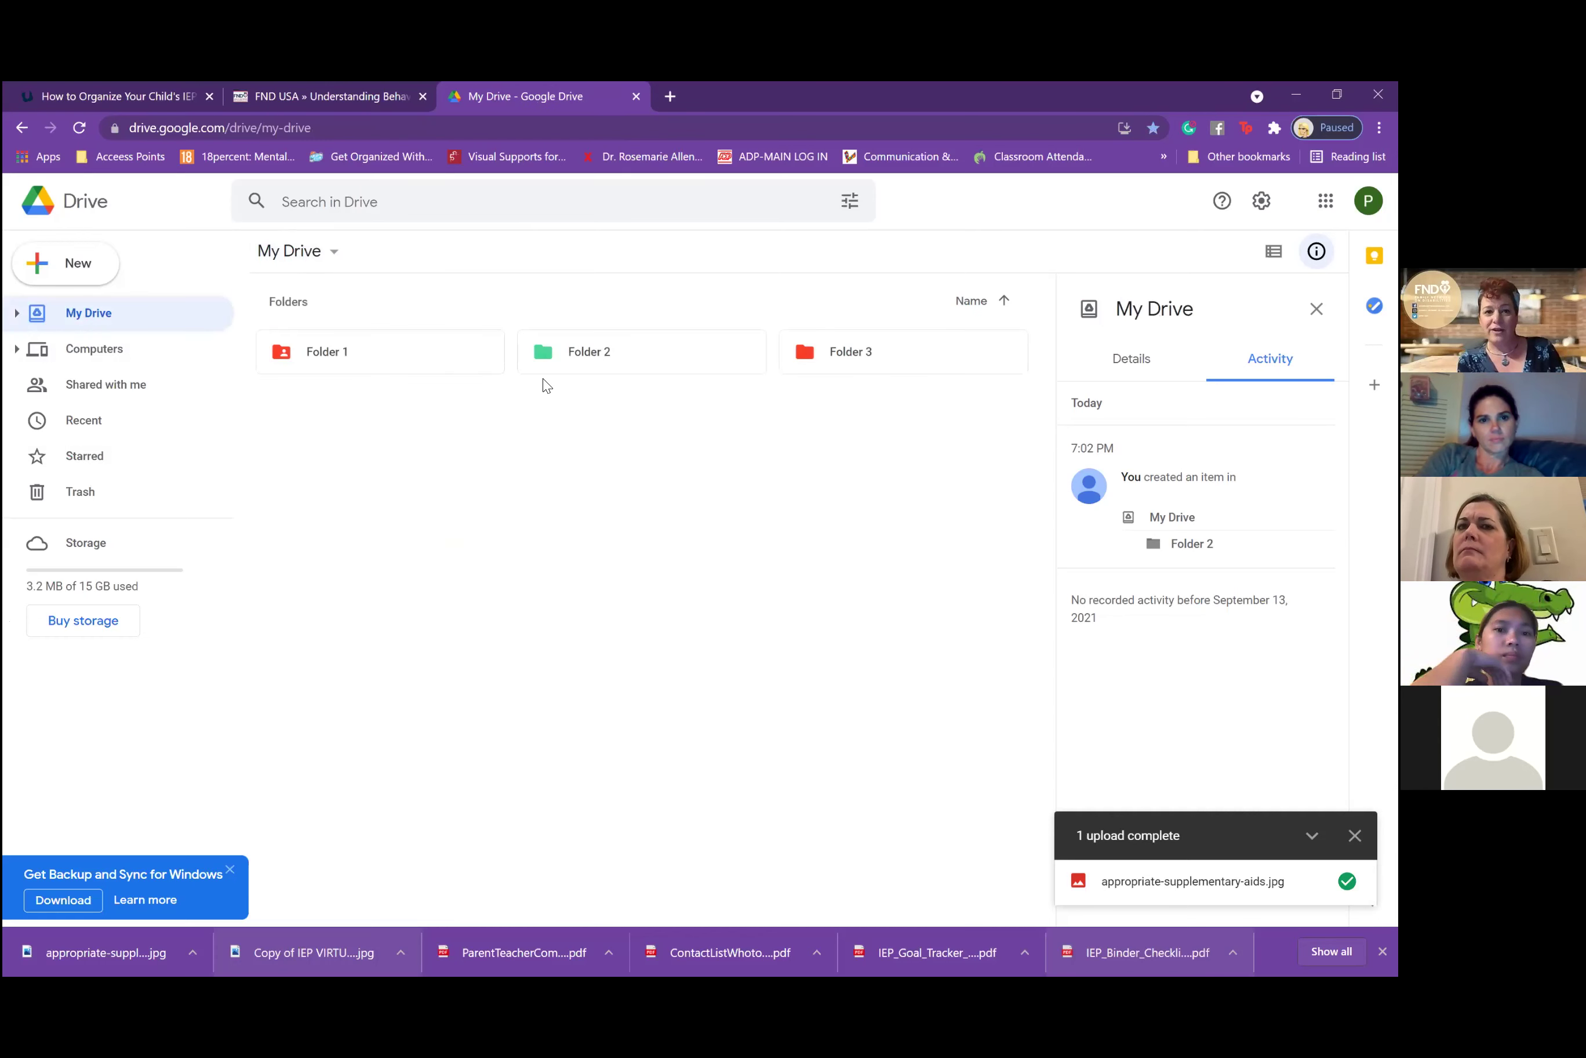
double_click(575, 366)
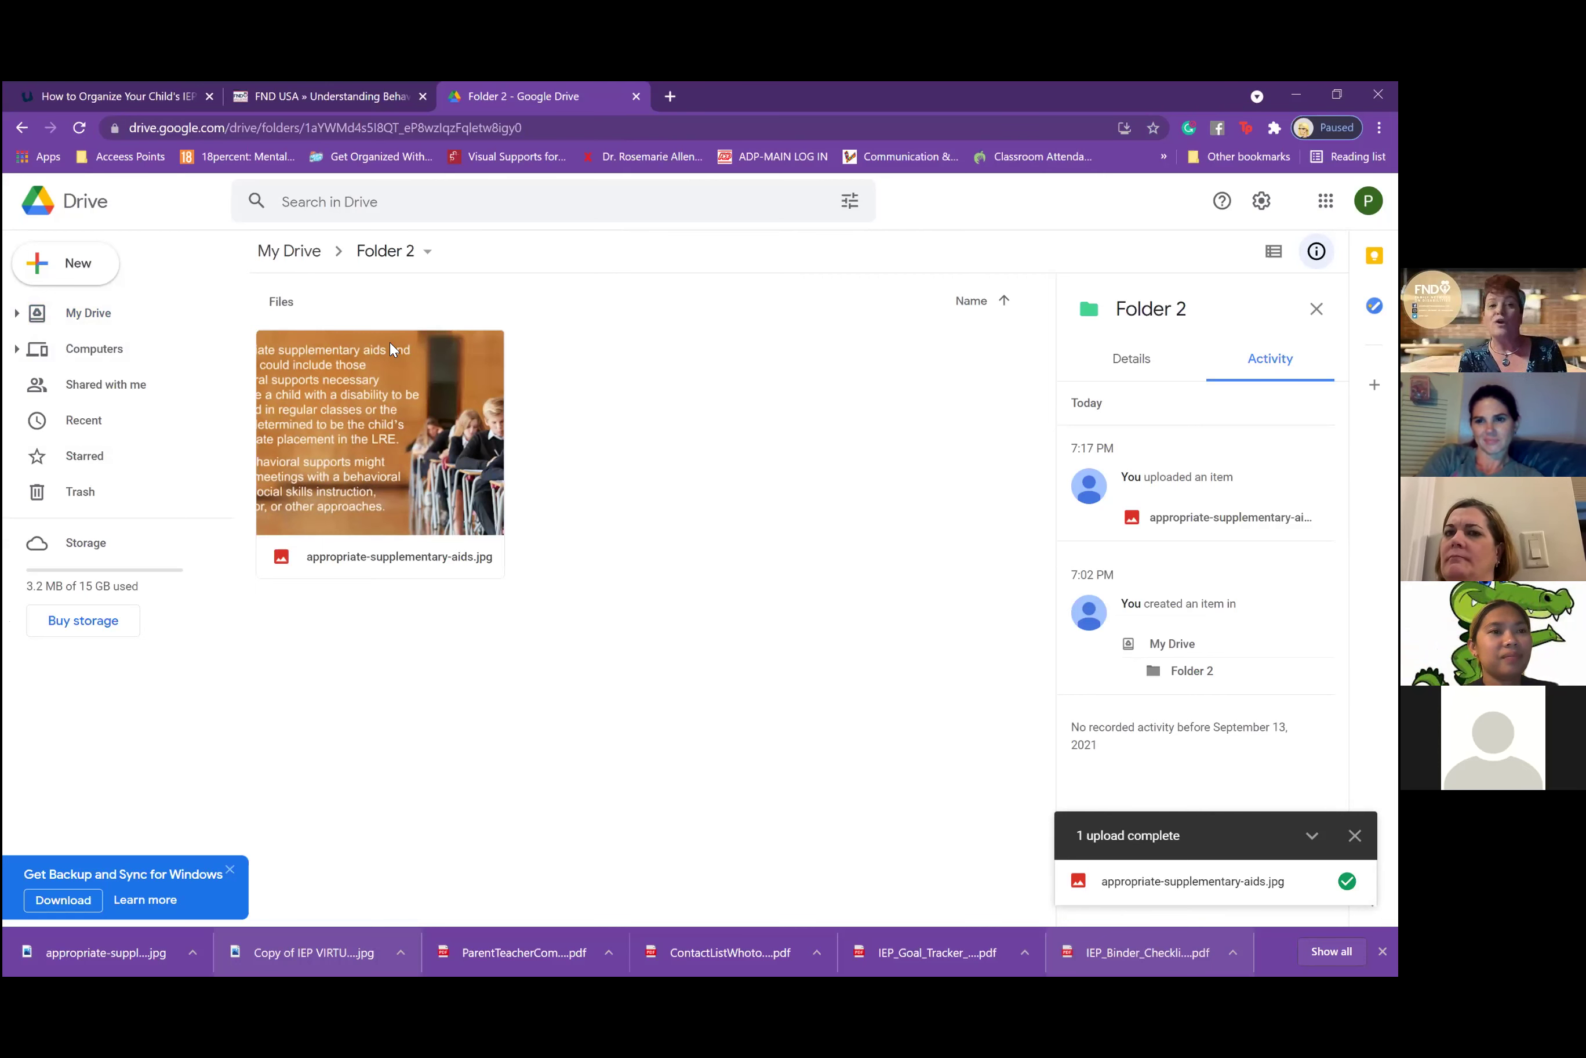
click(430, 258)
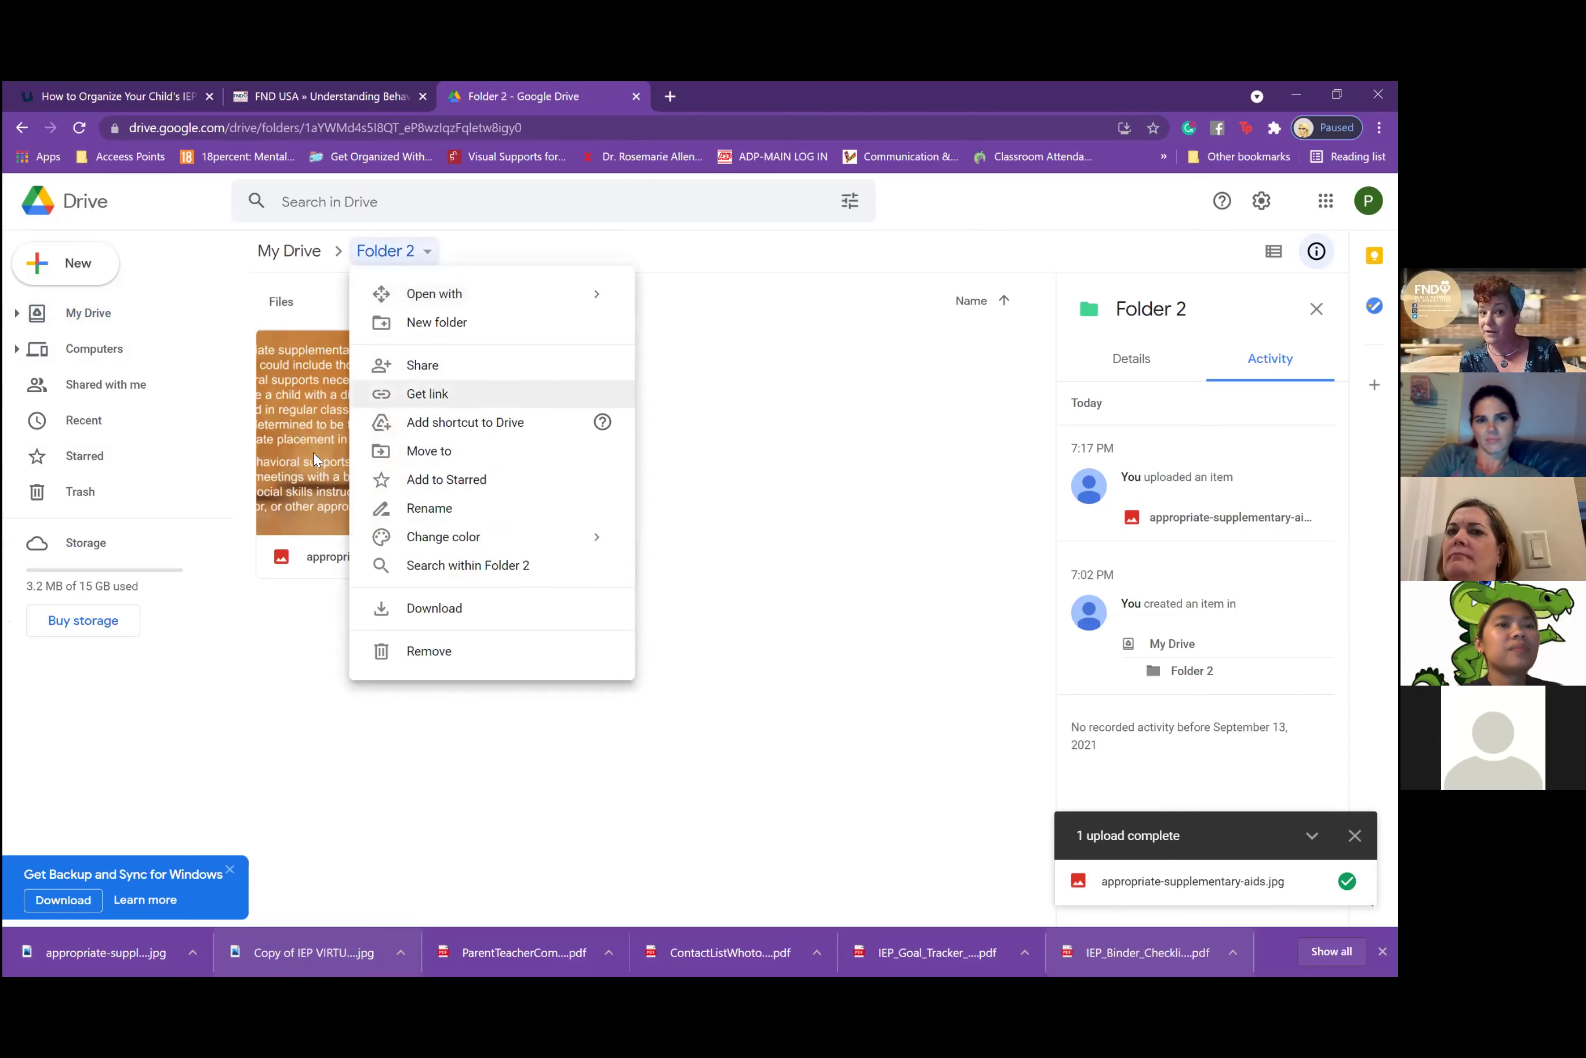
click(300, 435)
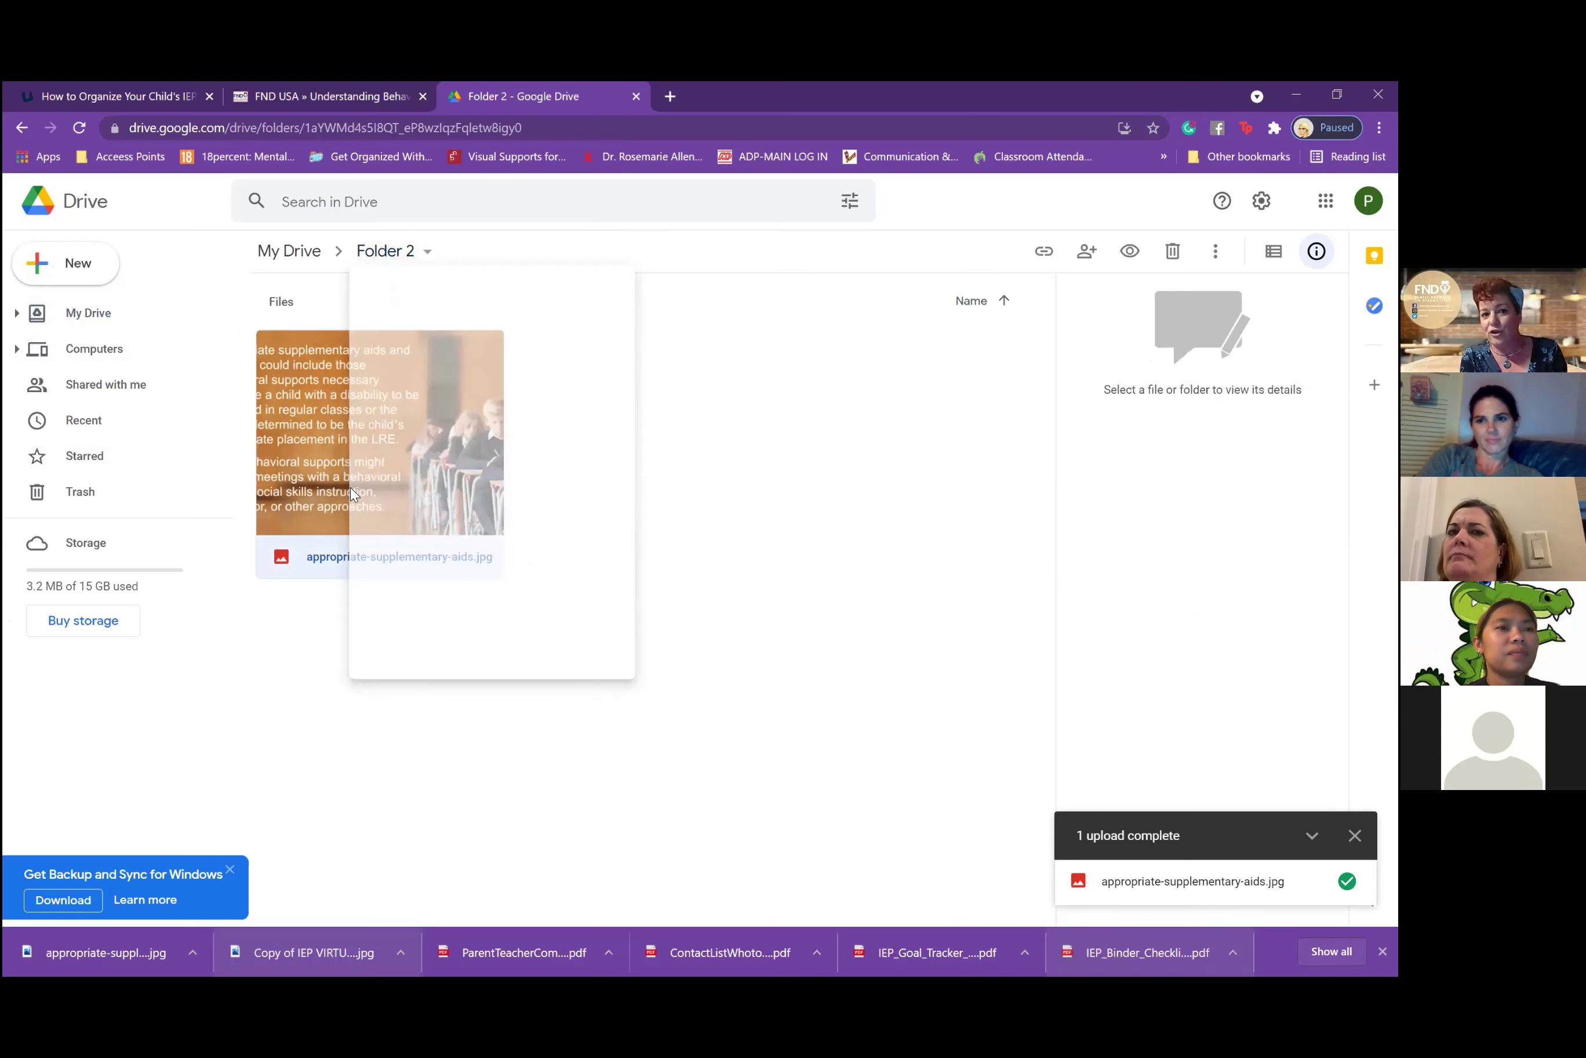
Bring up the get-link sharing dialog for appropriate-supplementary-aids.jpg.
right_click(437, 380)
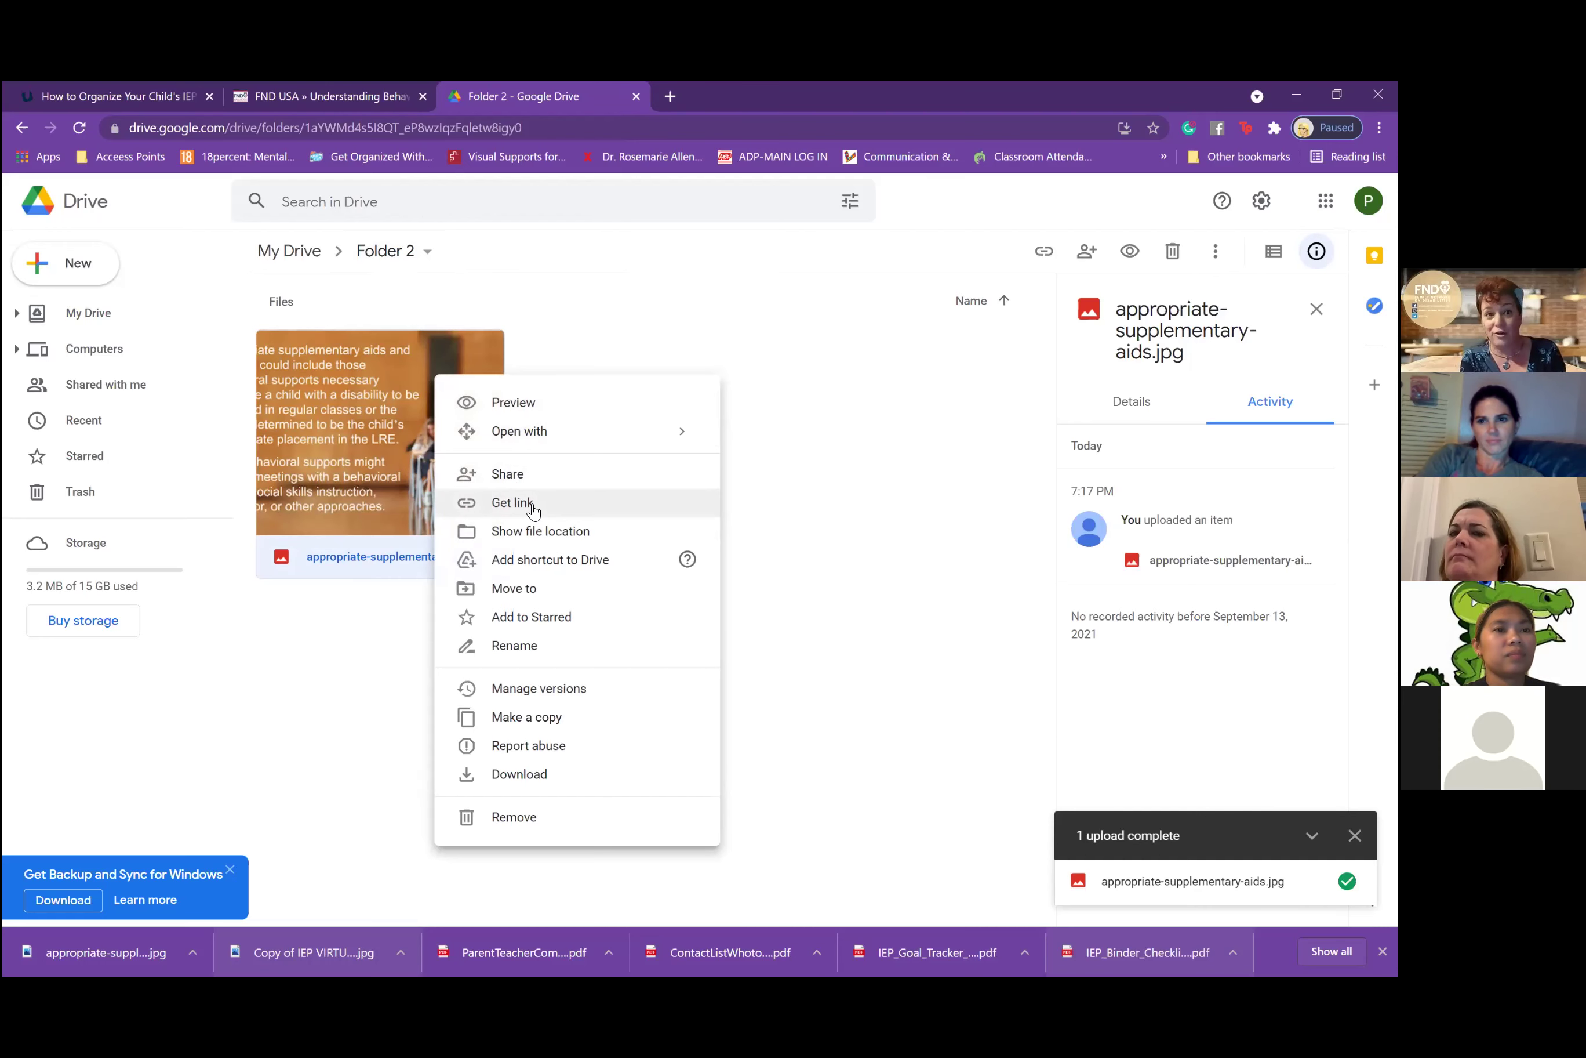
click(417, 258)
key(Escape)
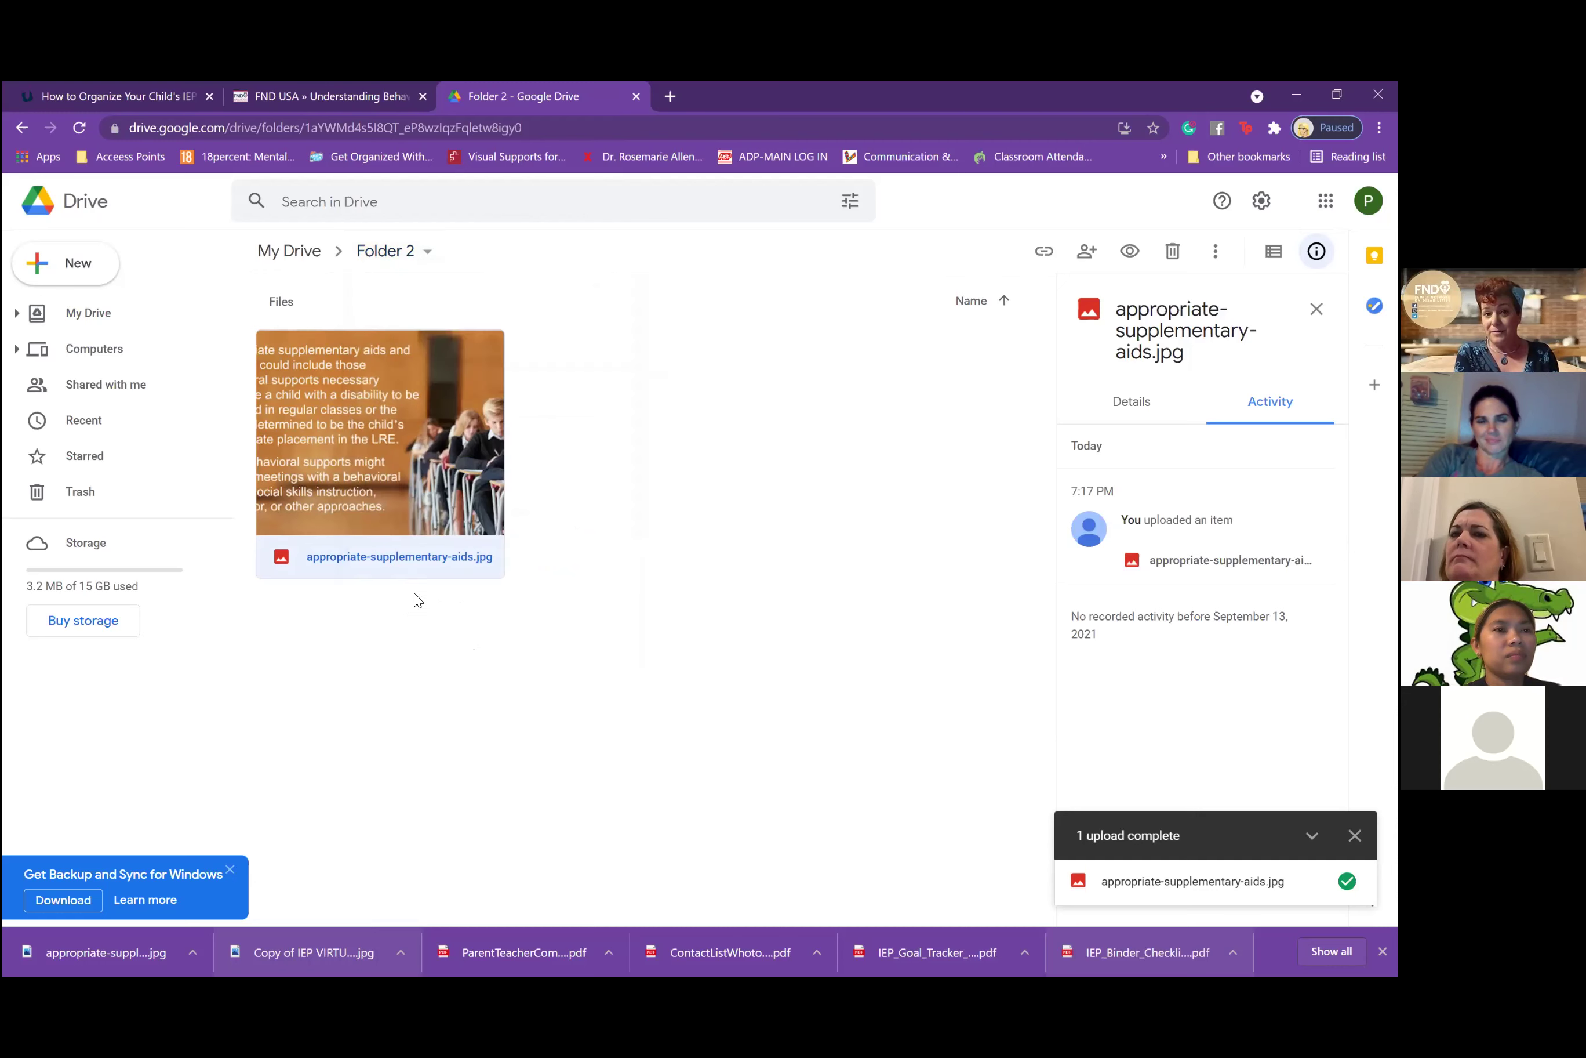
double_click(433, 576)
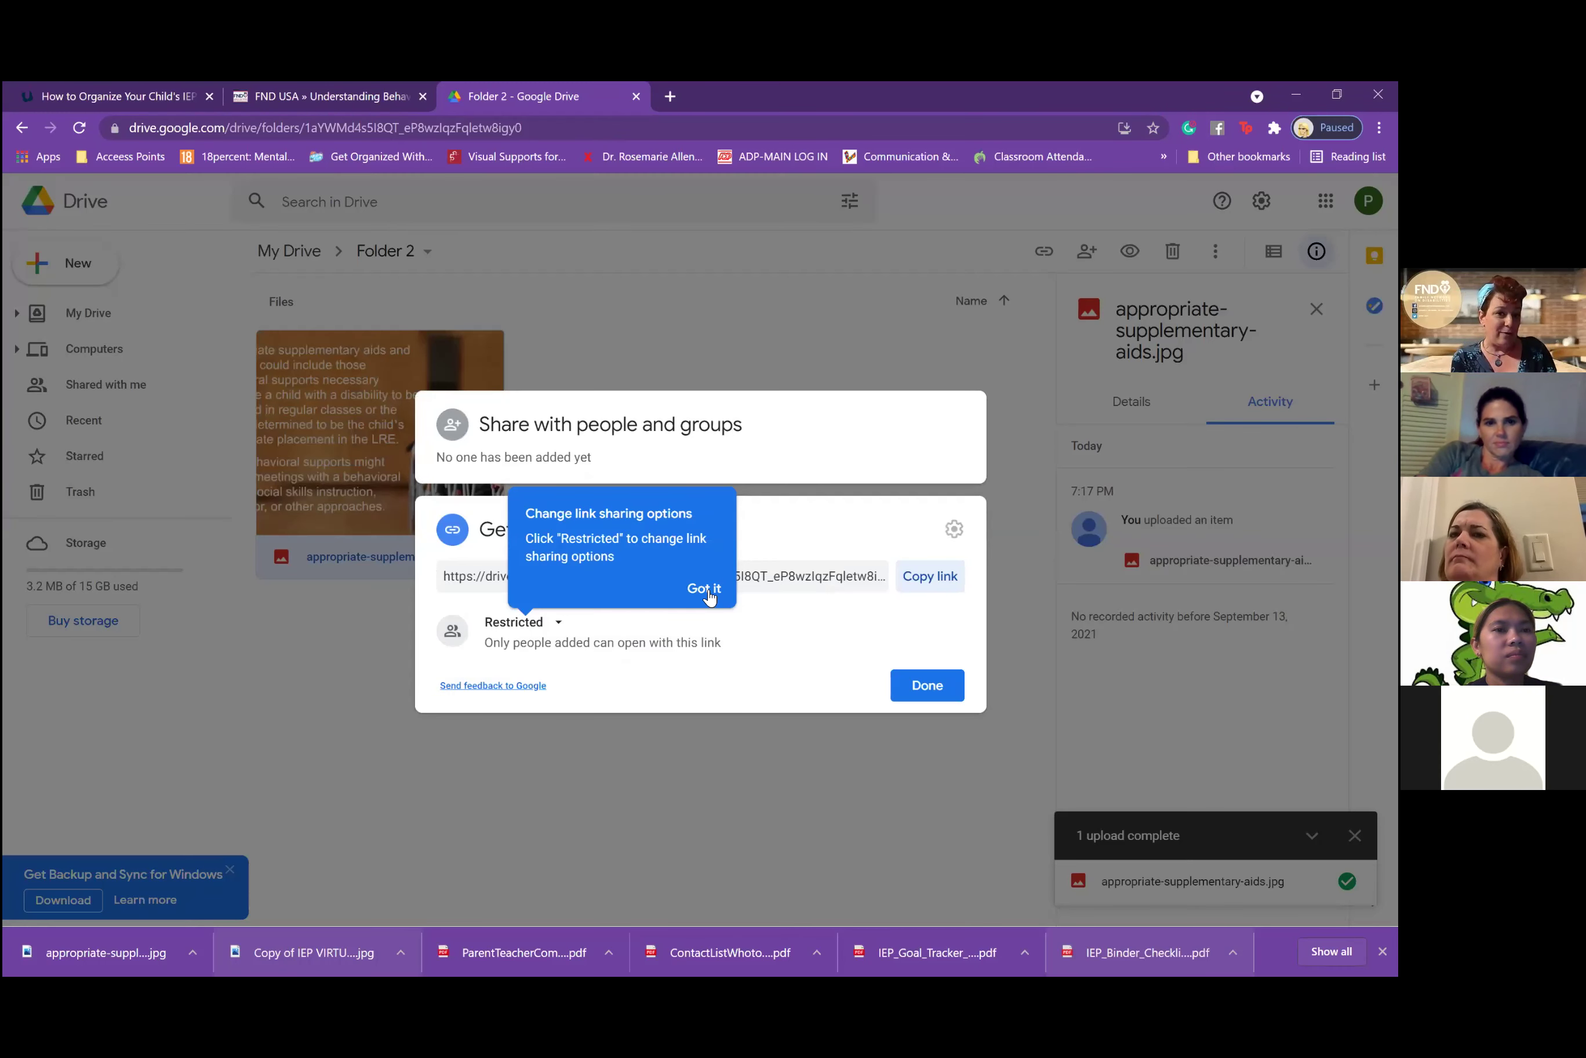
Set the image's link access from Restricted to 'Anyone with the link' as Viewer, copy the link, and finish.
click(709, 595)
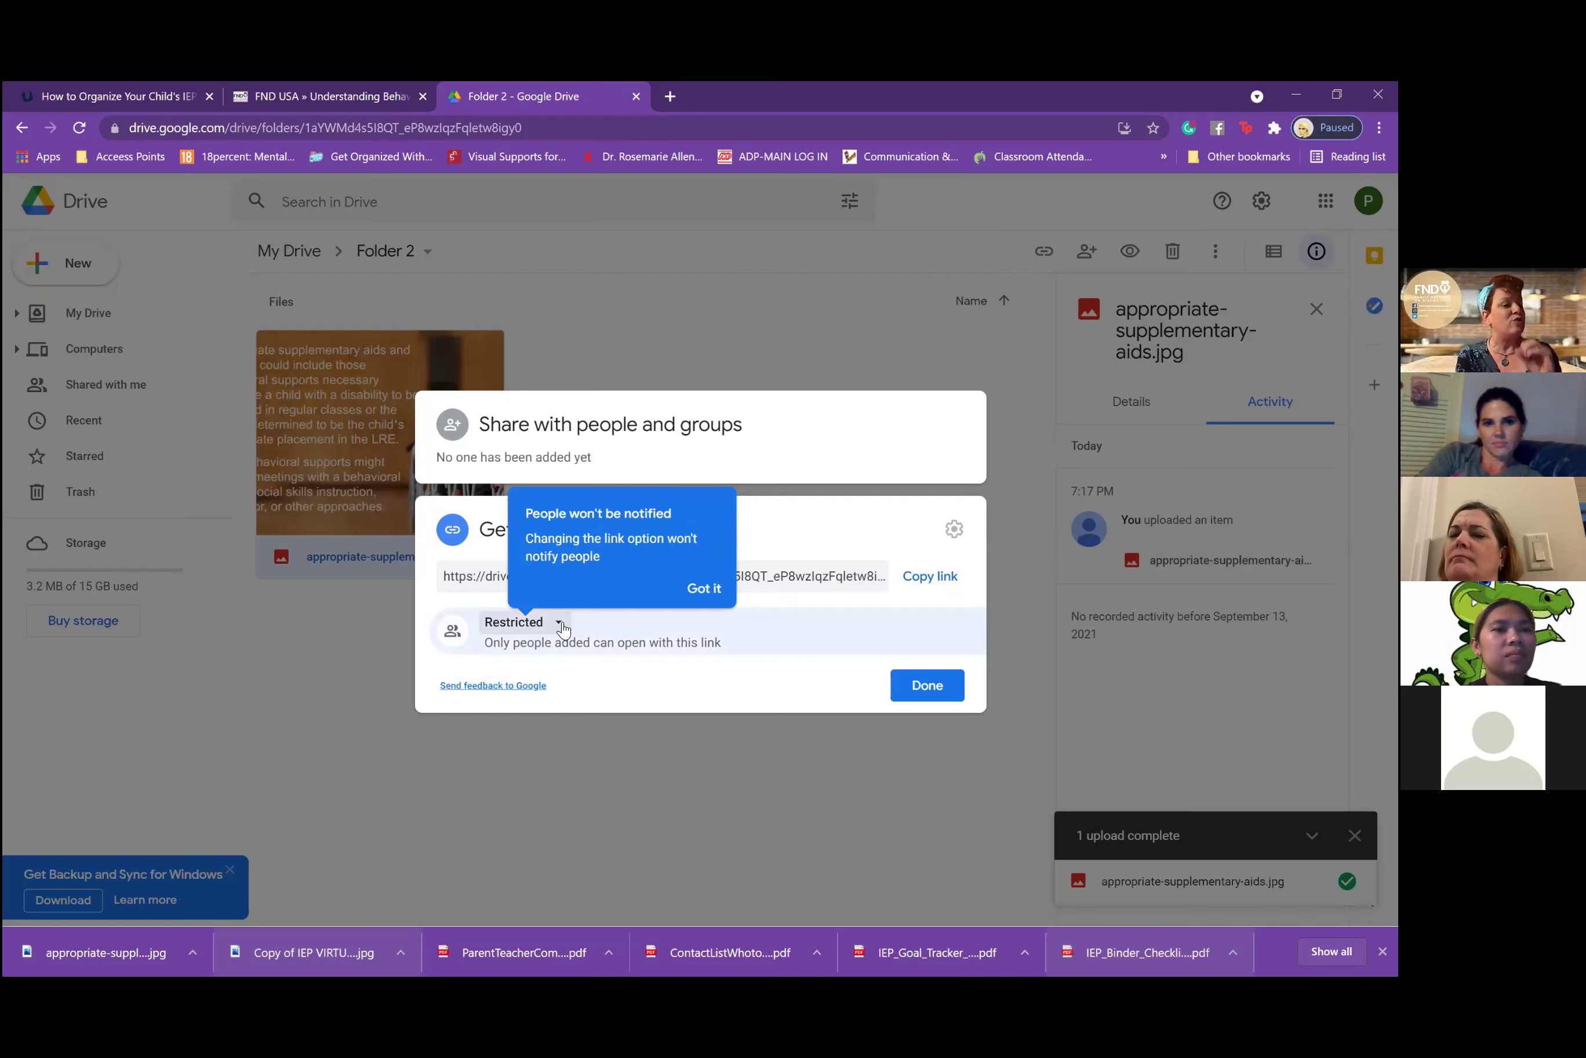
click(559, 623)
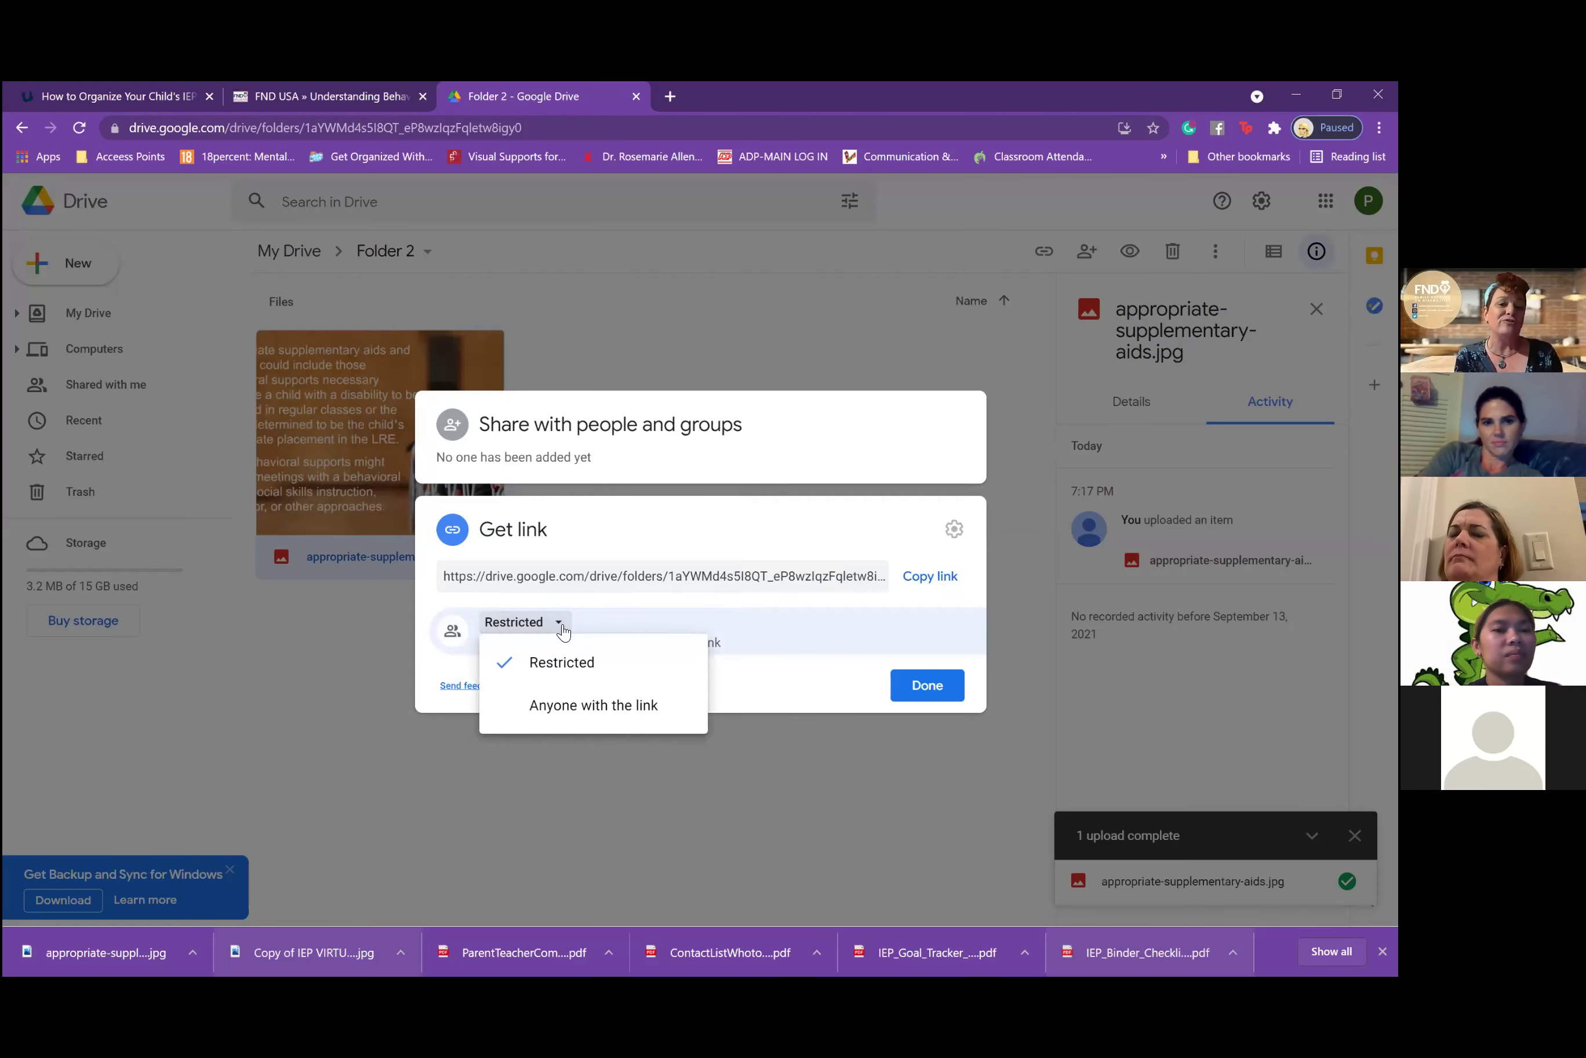
click(567, 706)
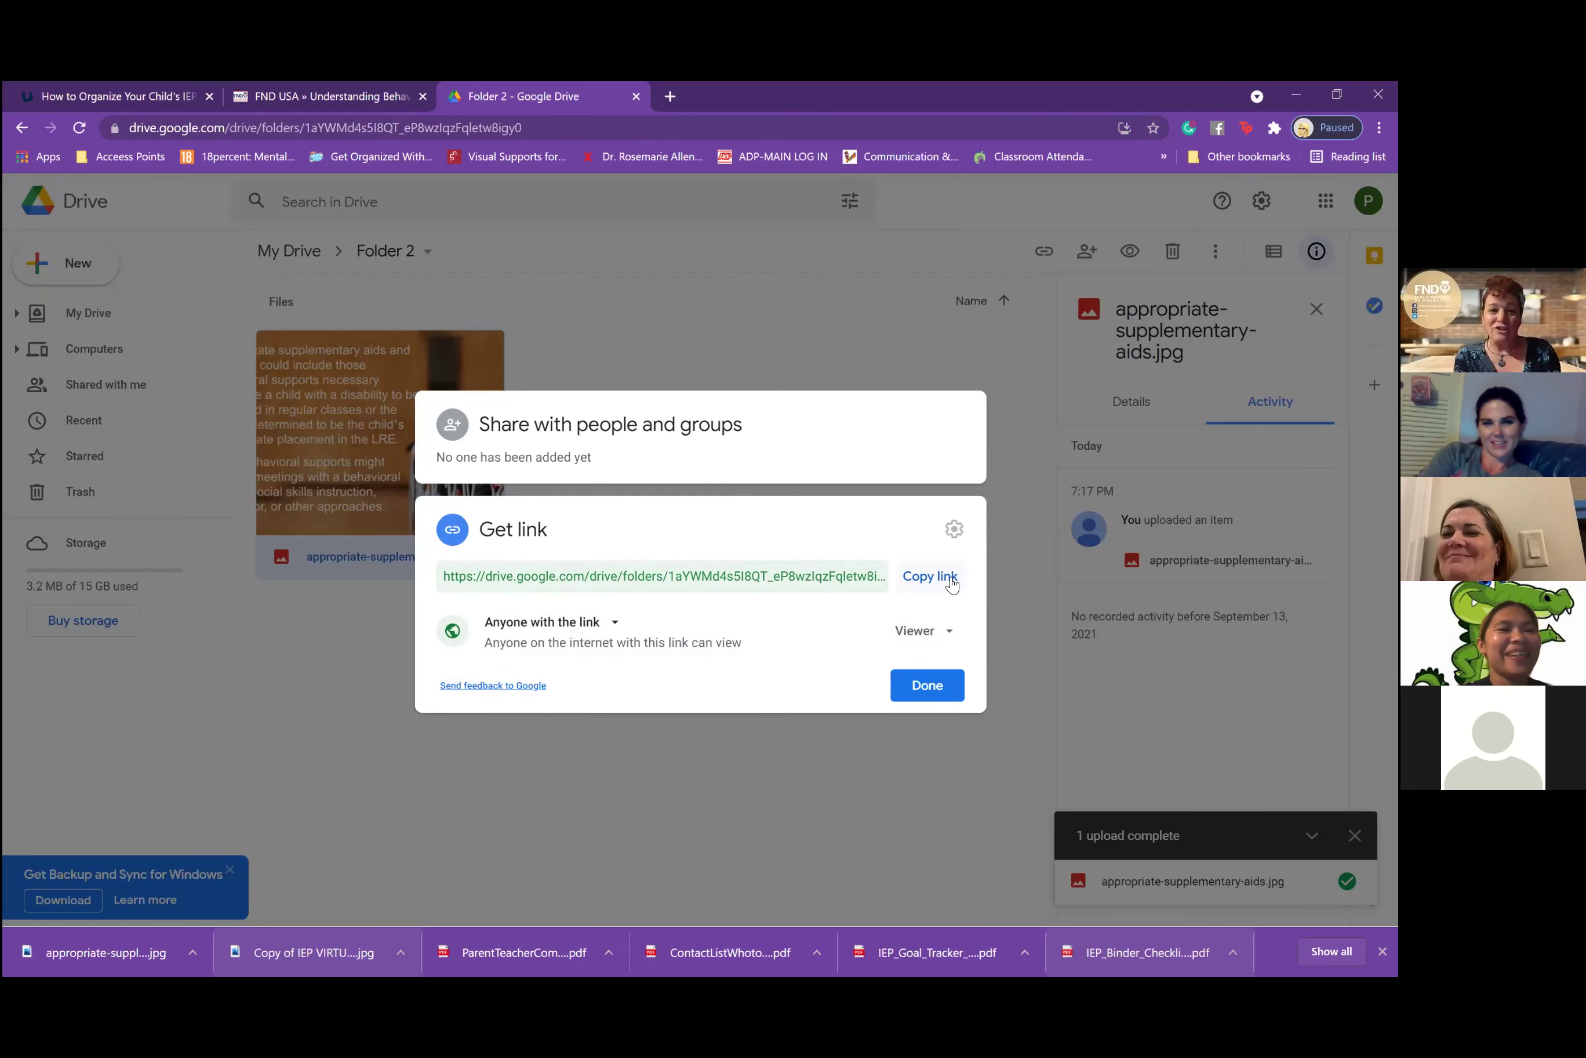
click(927, 579)
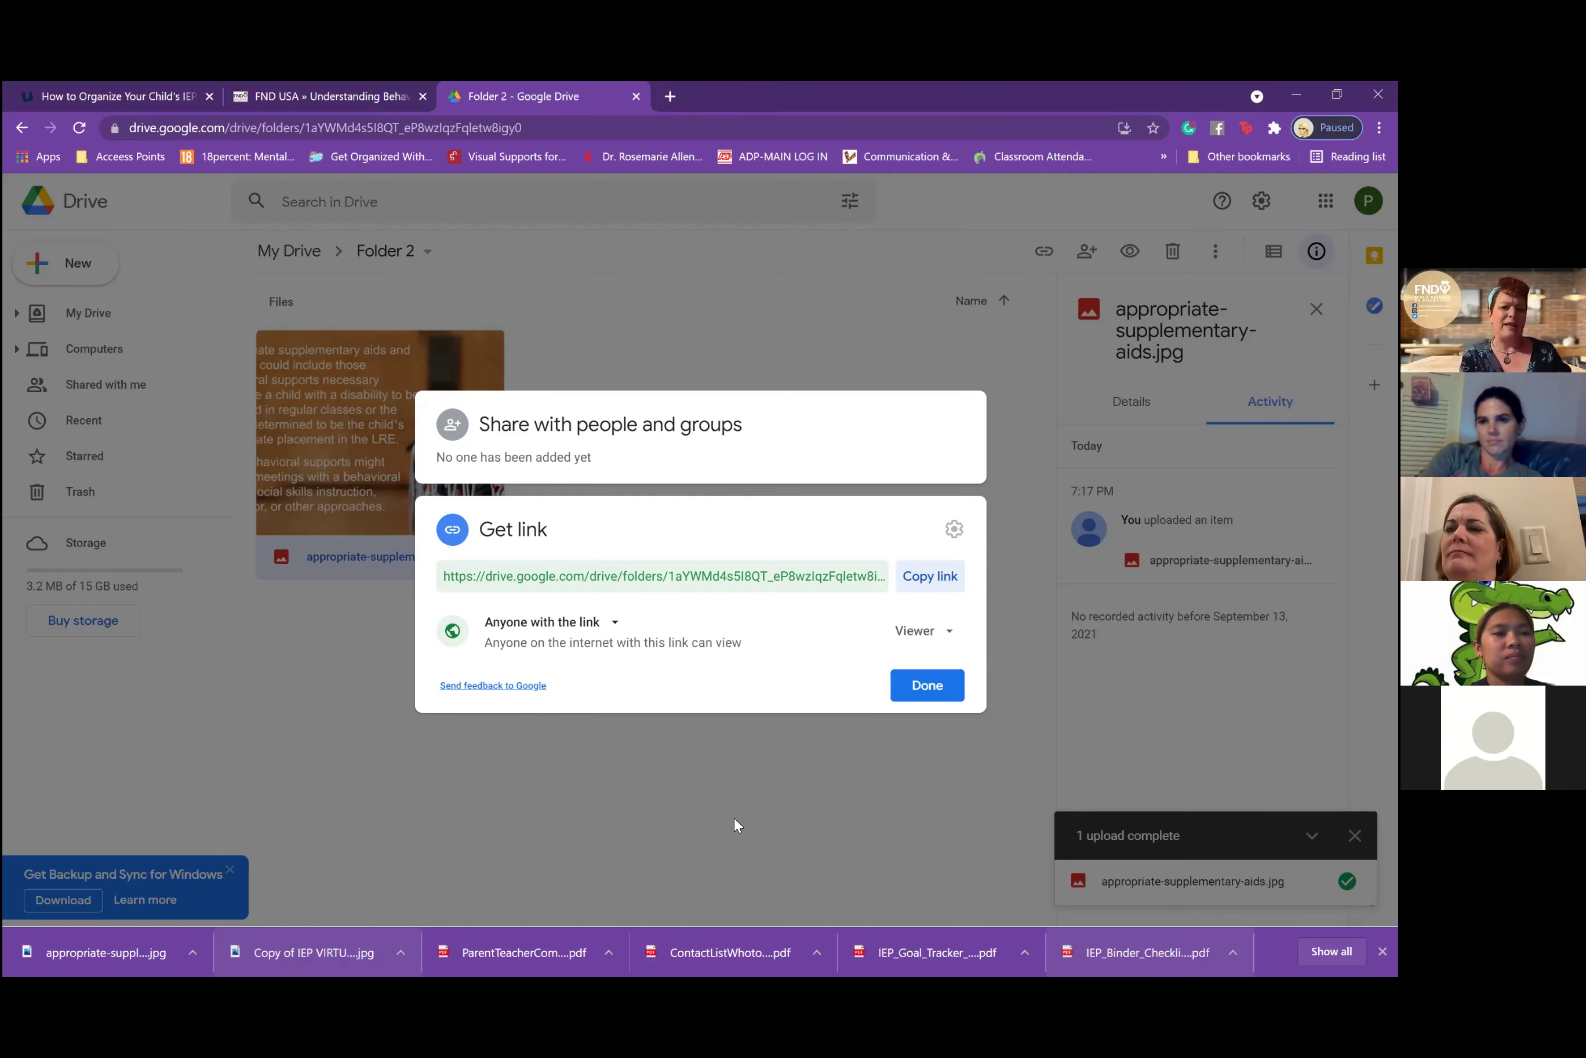
click(947, 685)
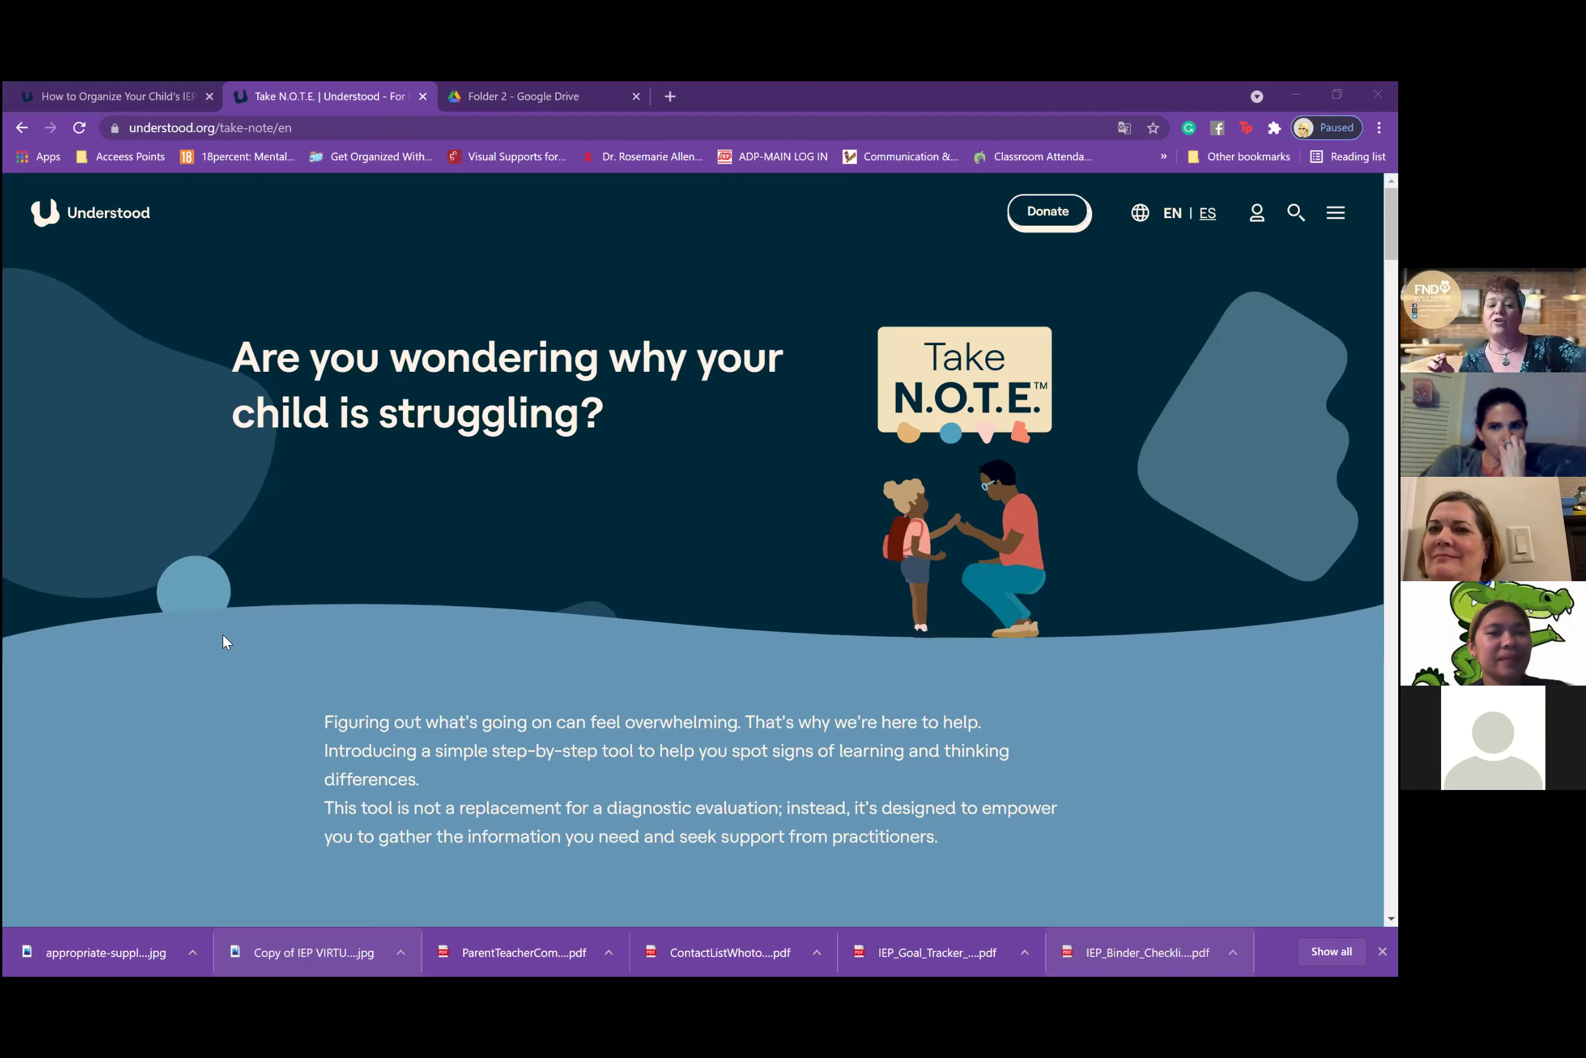
Scroll the Take N.O.T.E. page past the Notice and Observe cards to the Talk card.
scroll(223, 635, down, 6)
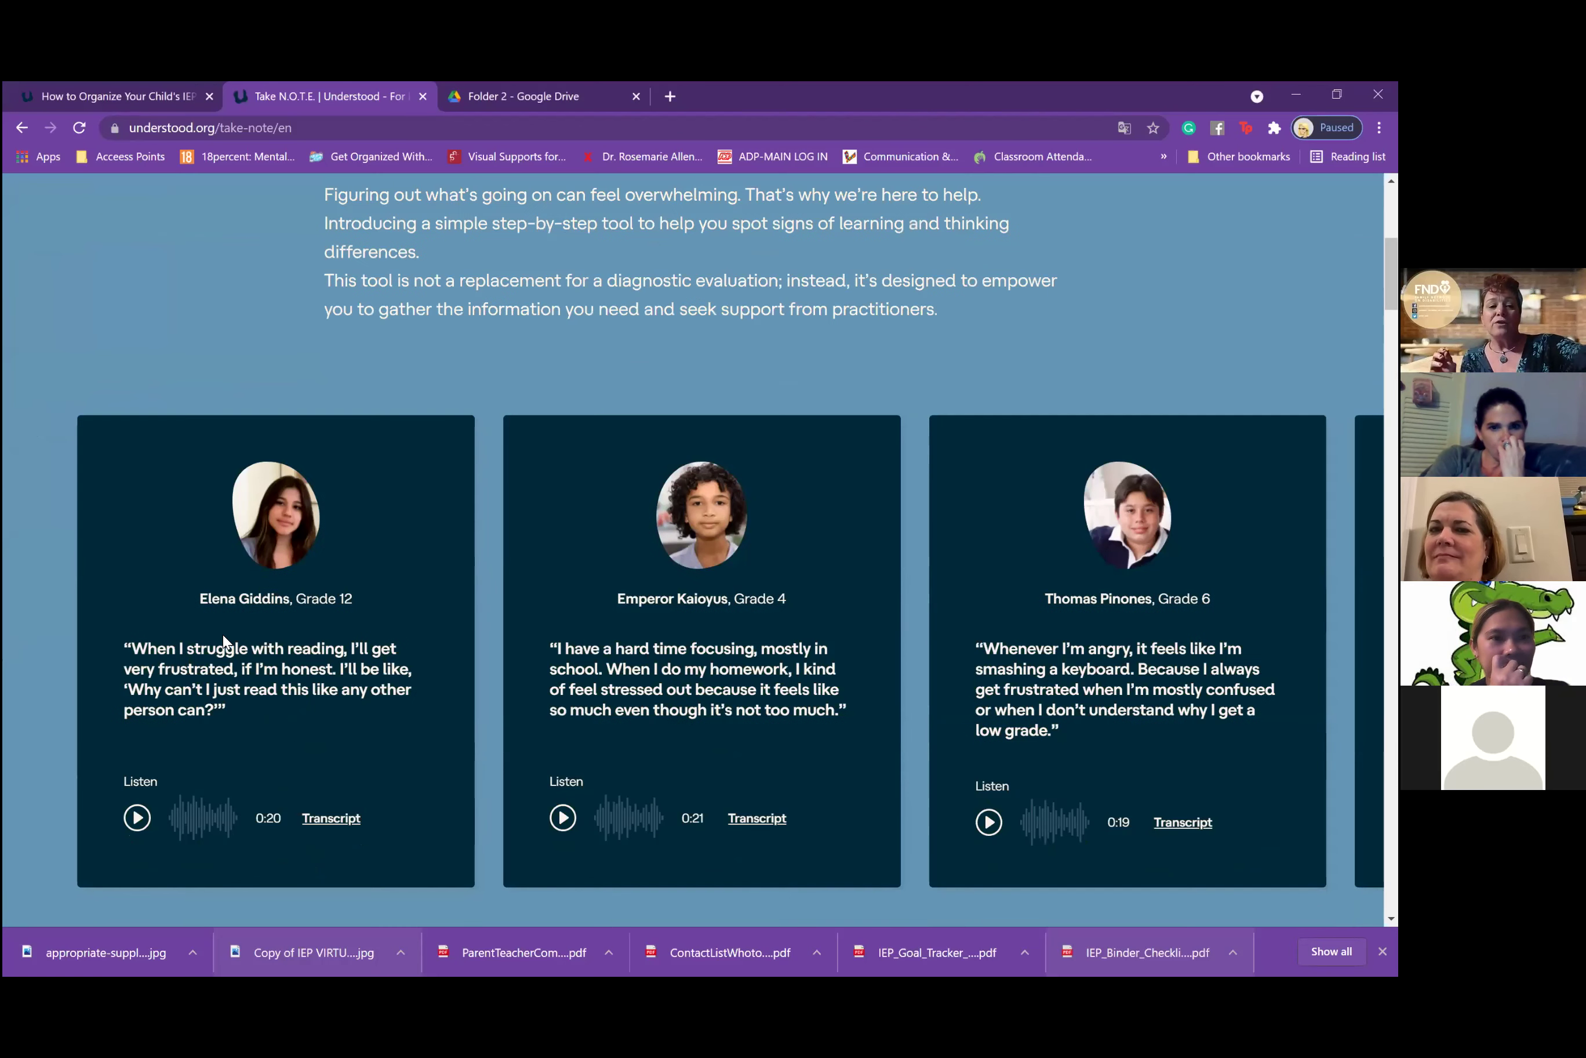
scroll(224, 638, down, 2)
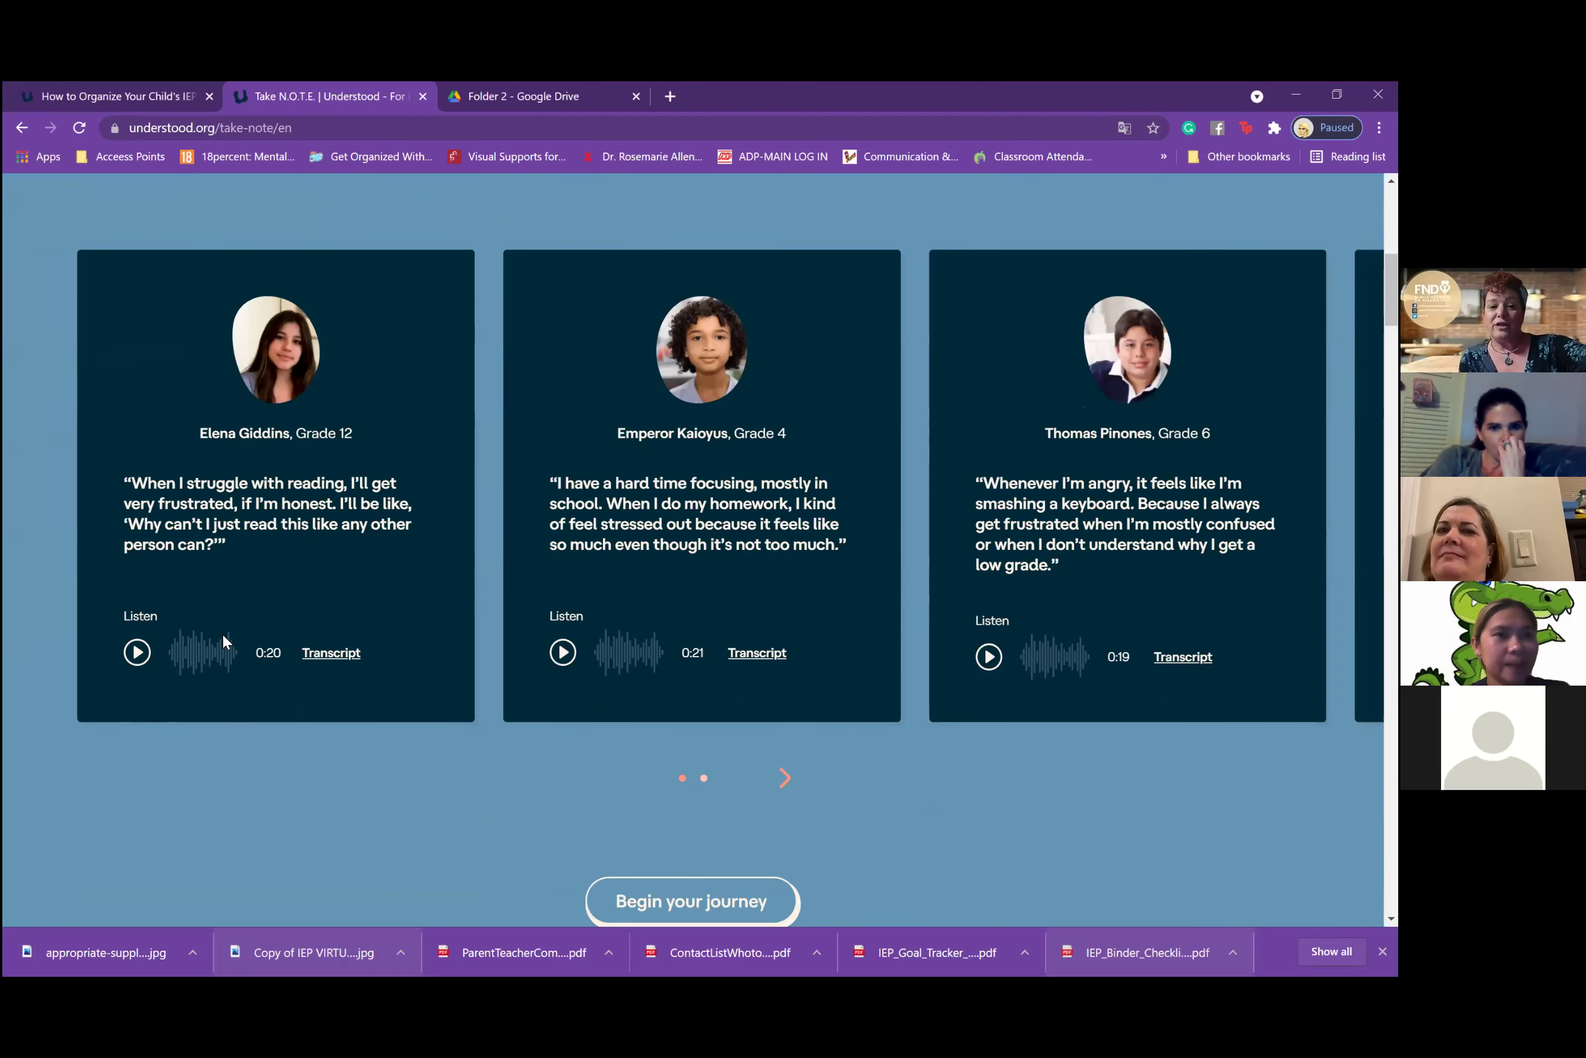
scroll(223, 637, down, 6)
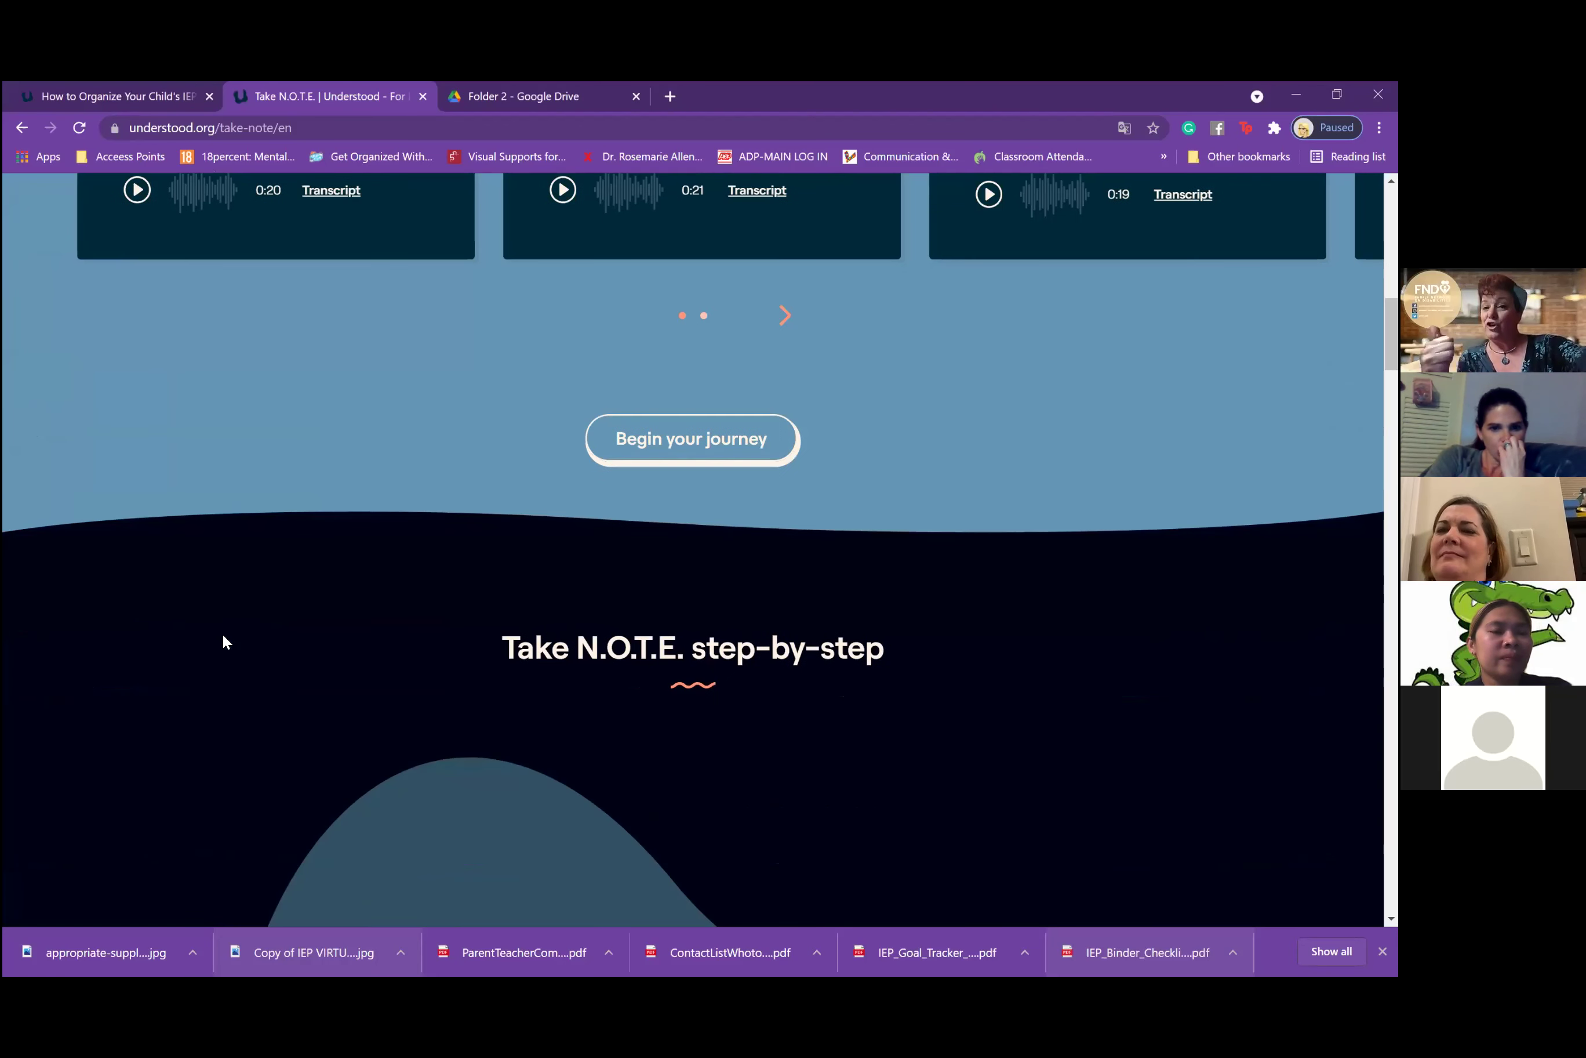
scroll(223, 636, down, 7)
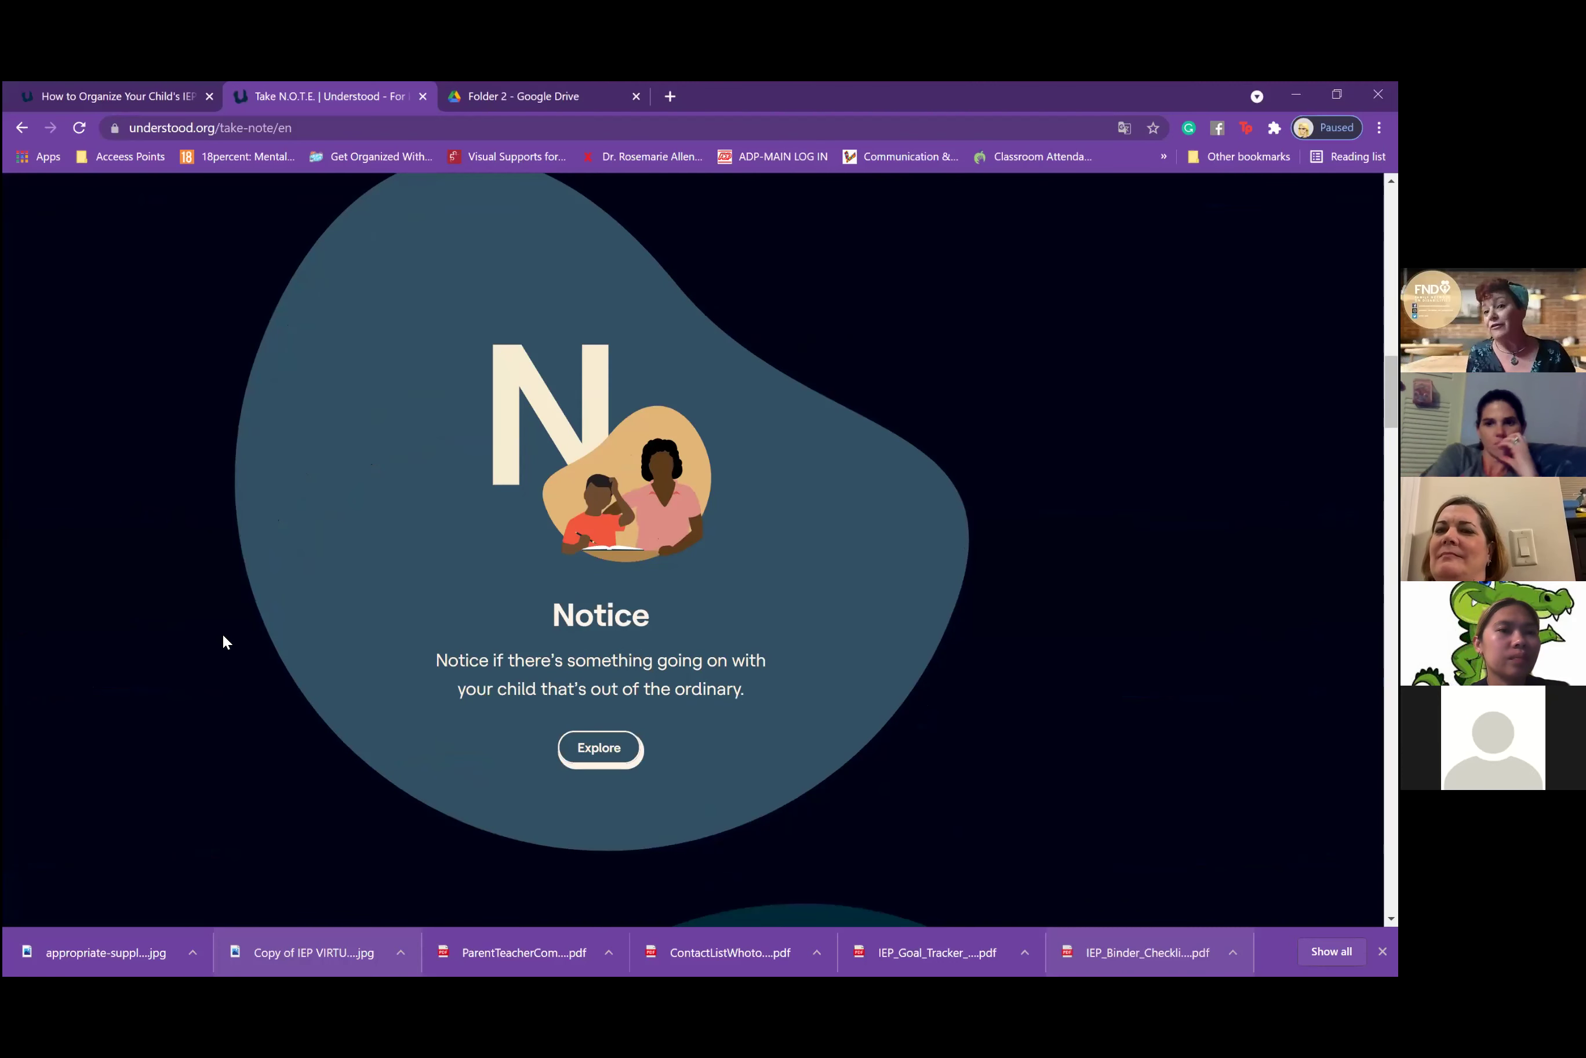
scroll(223, 638, down, 5)
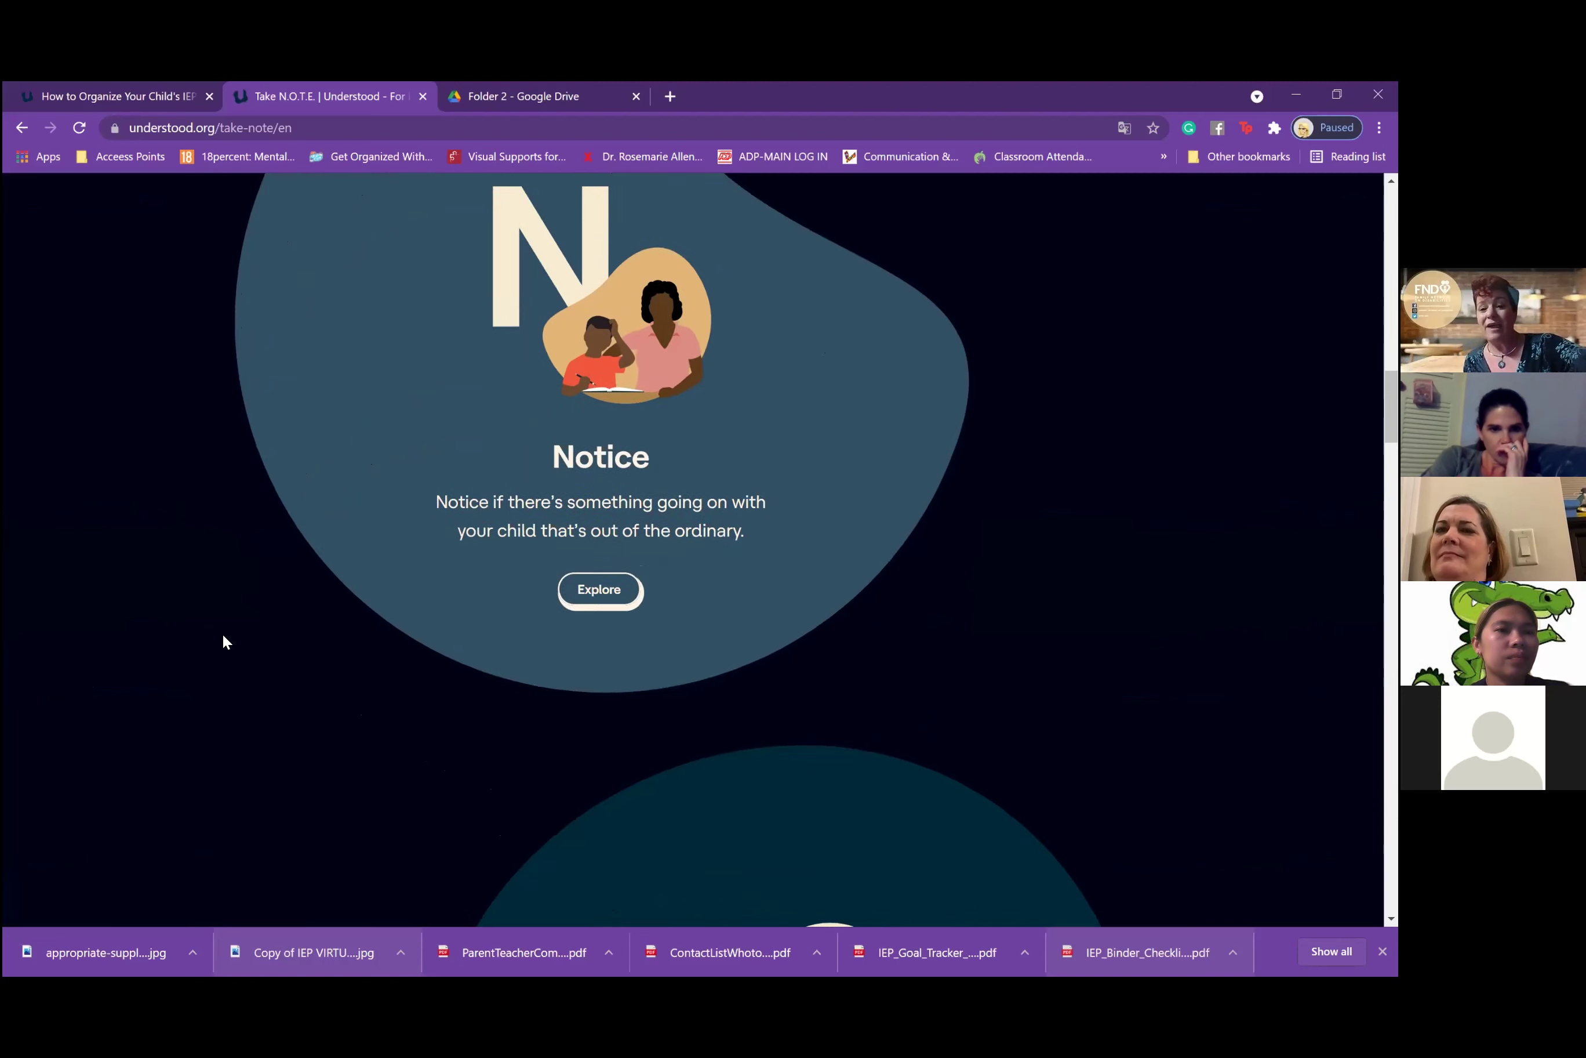
scroll(223, 636, down, 4)
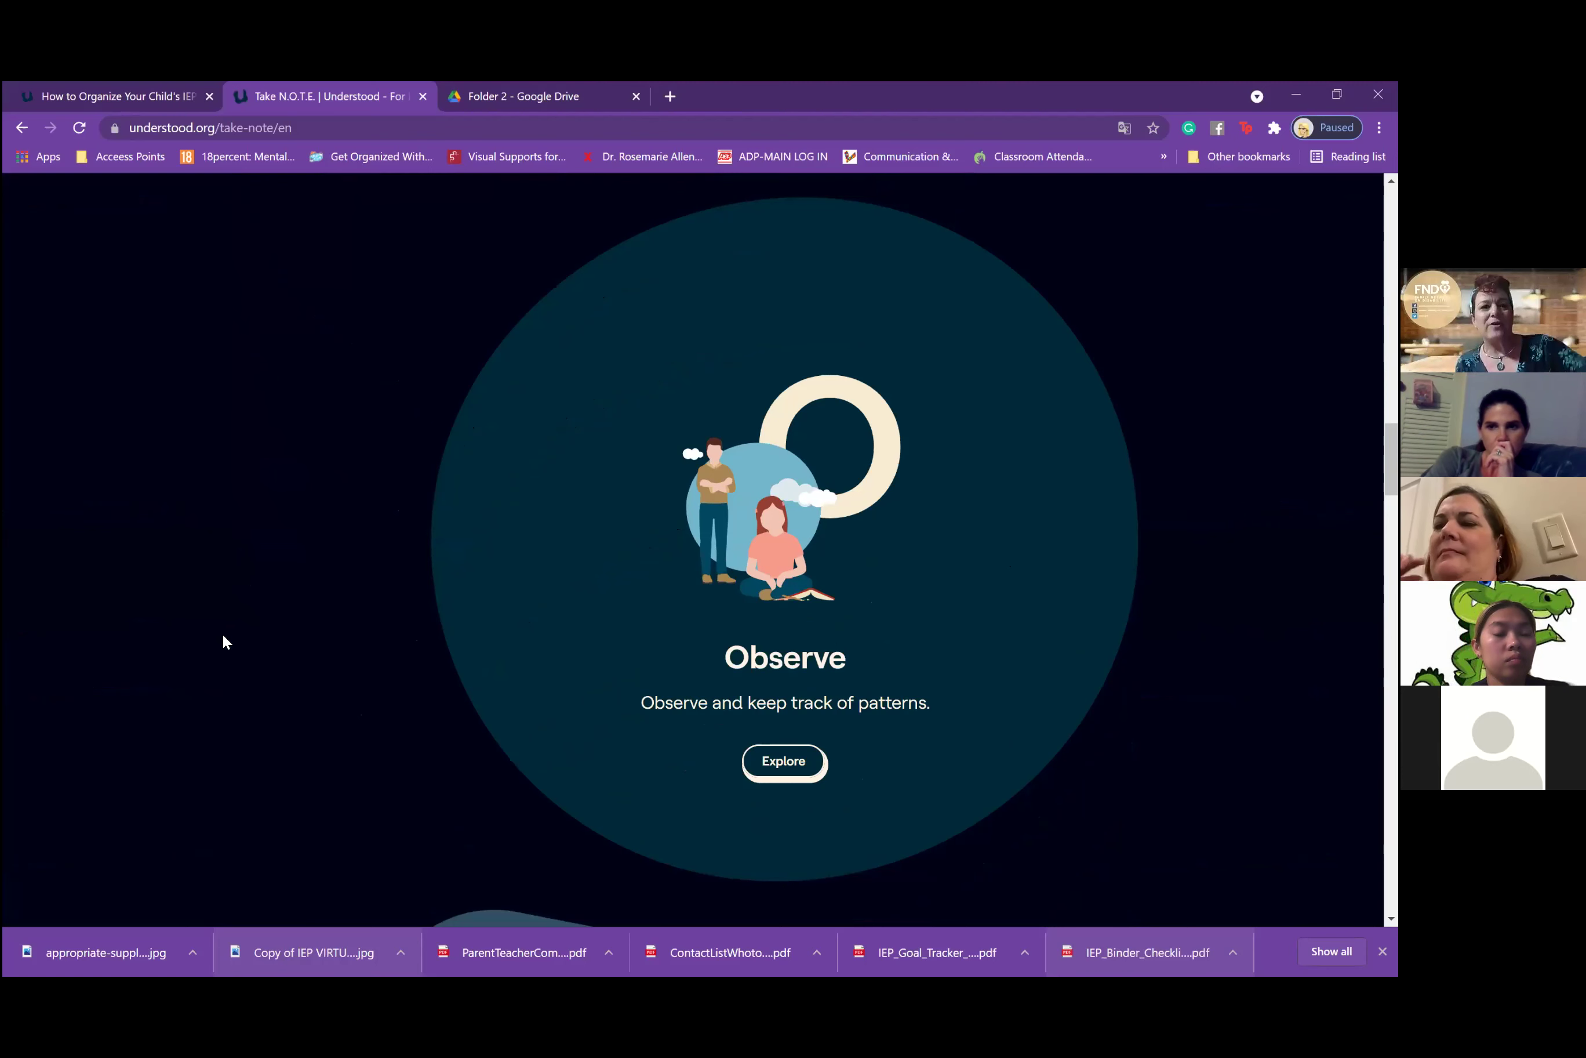
scroll(223, 636, down, 5)
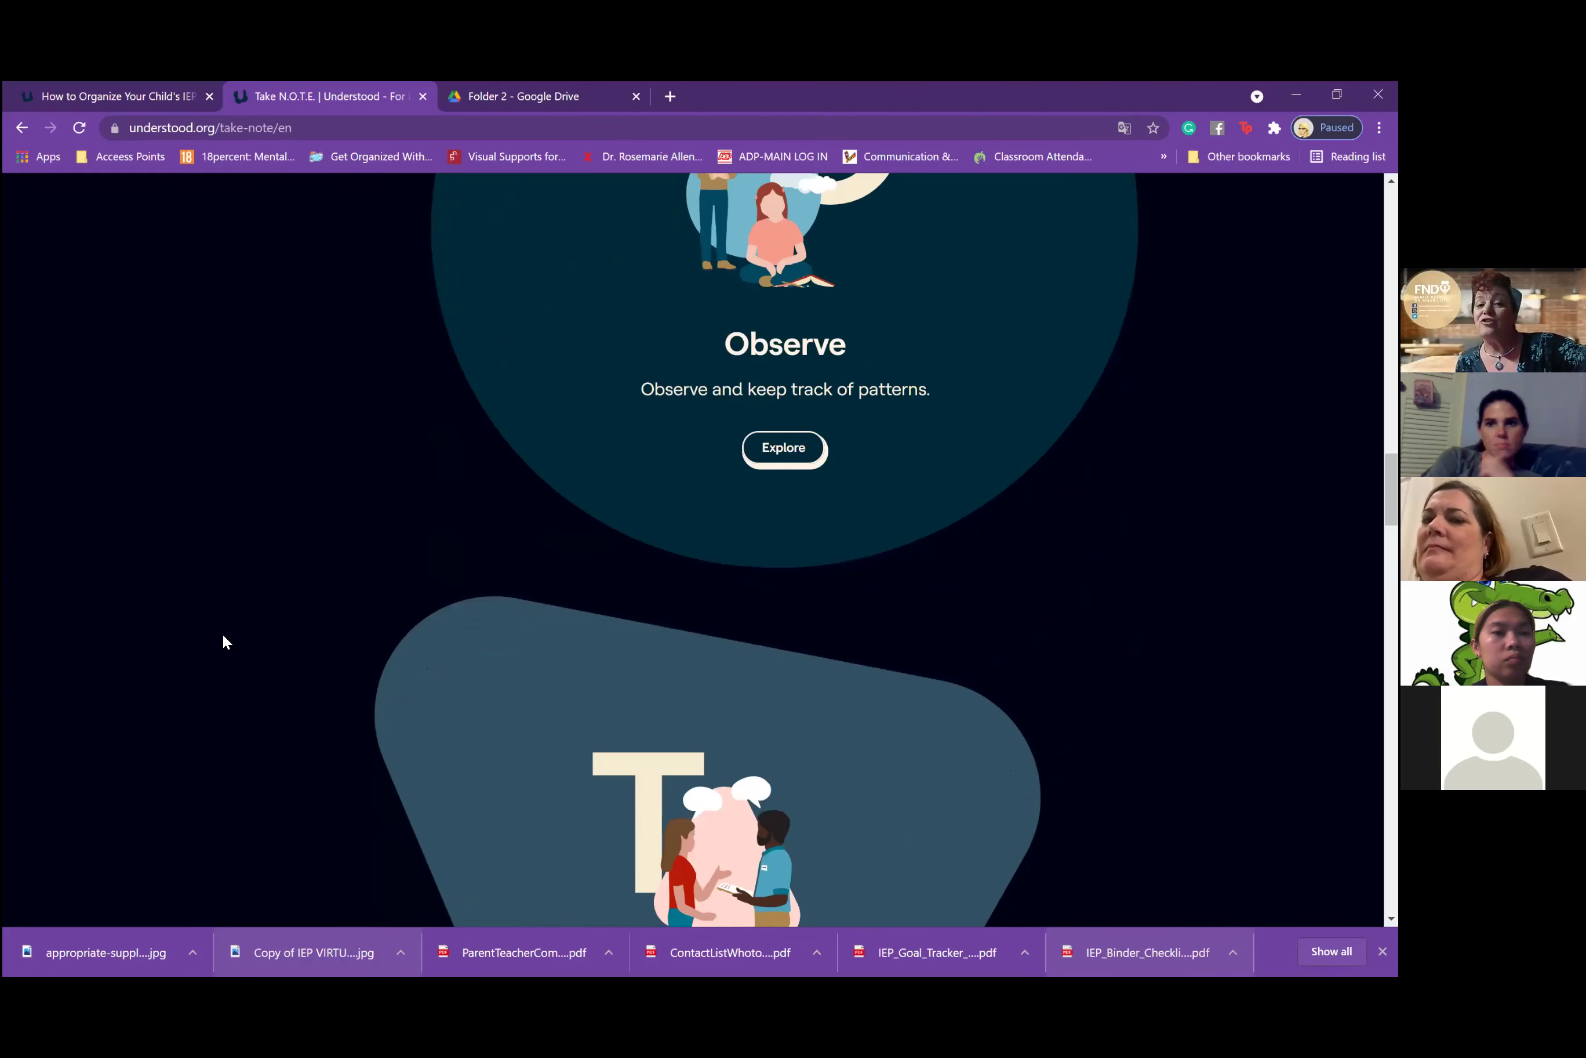
scroll(224, 637, down, 7)
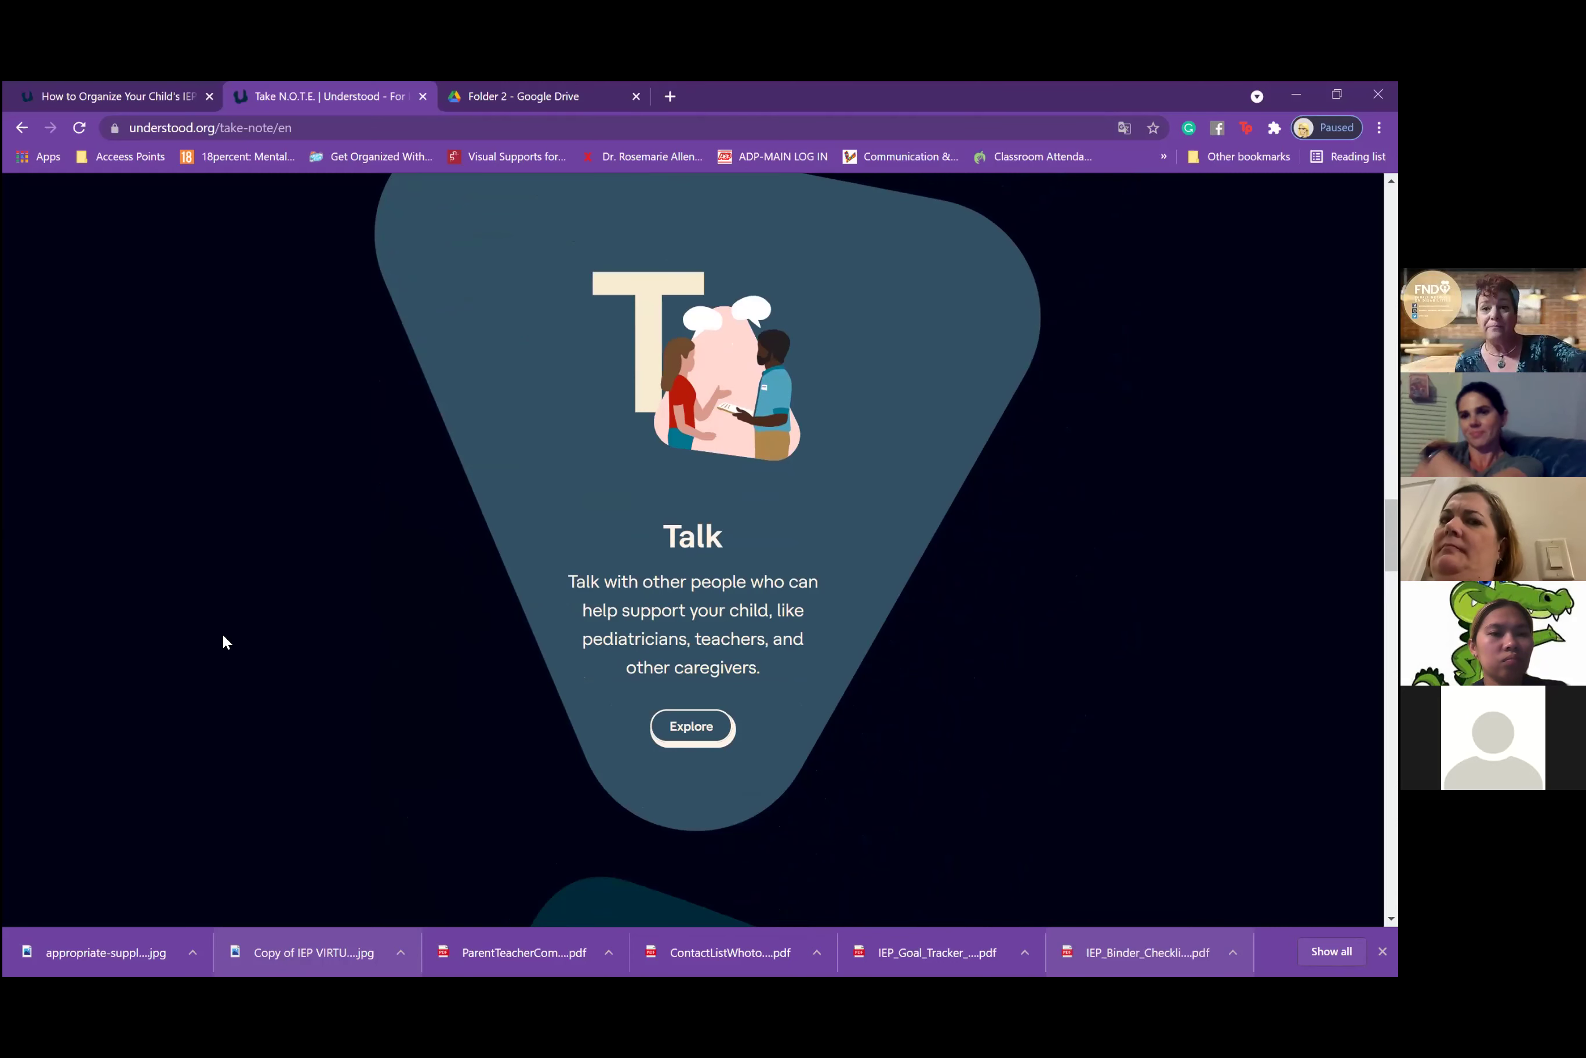
scroll(223, 637, down, 8)
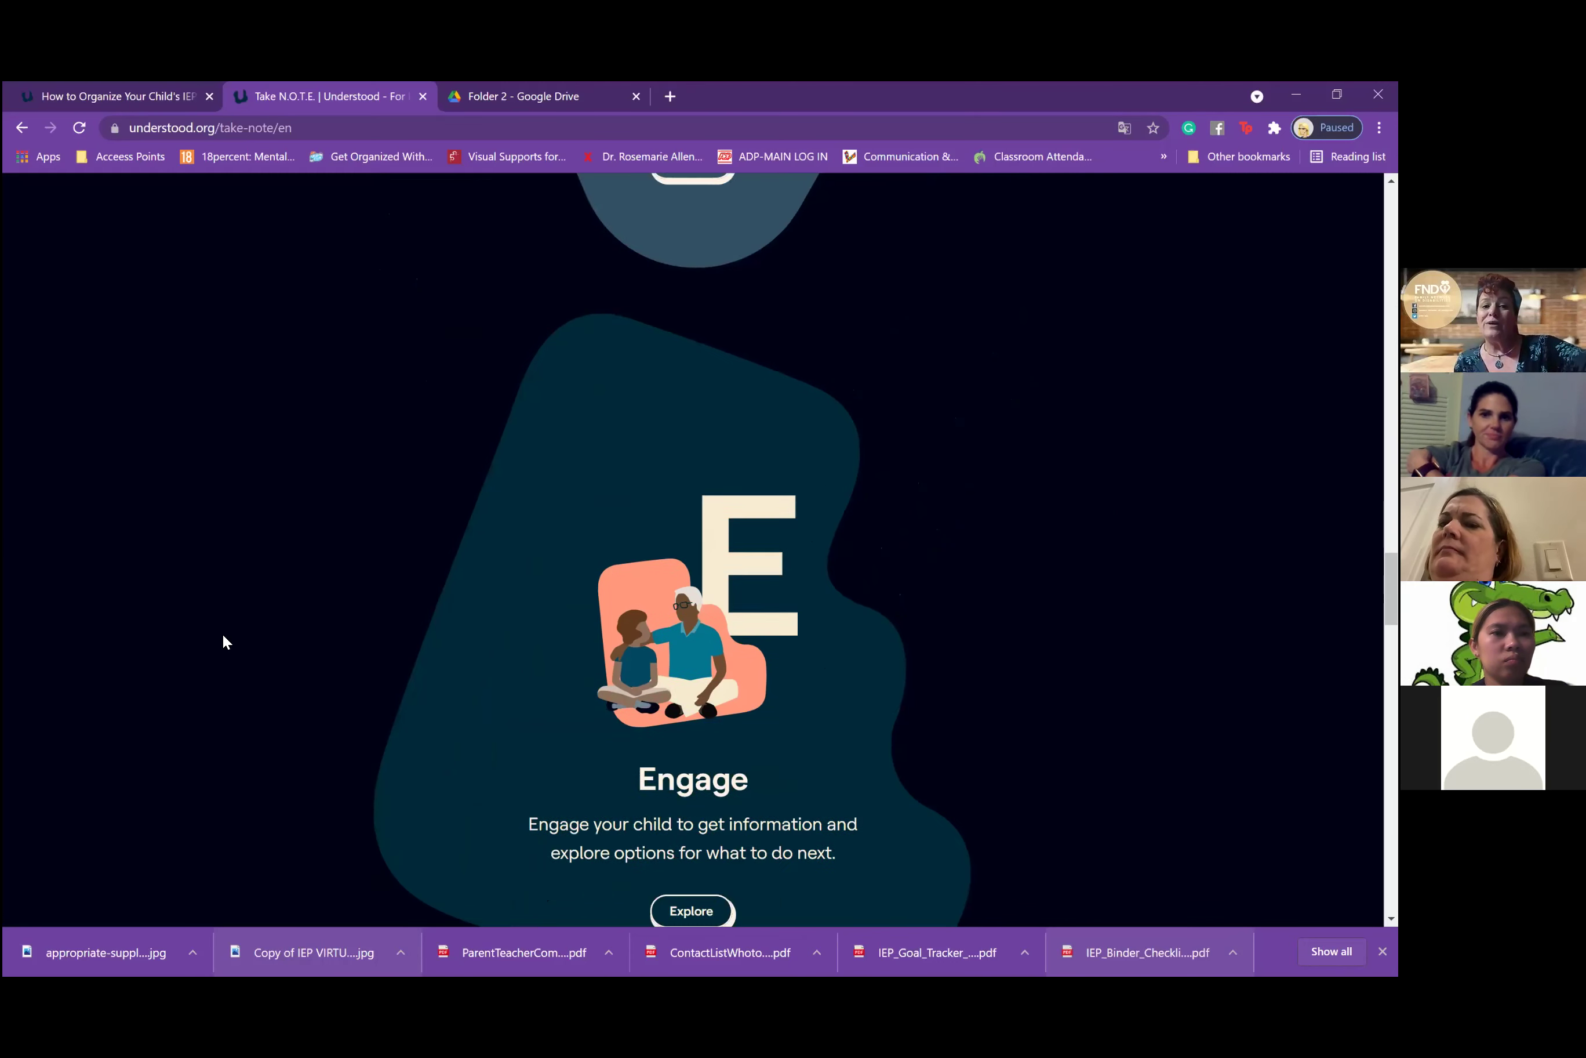
Scroll through the Engage step and testimonials on the Take N.O.T.E. page.
scroll(224, 636, down, 2)
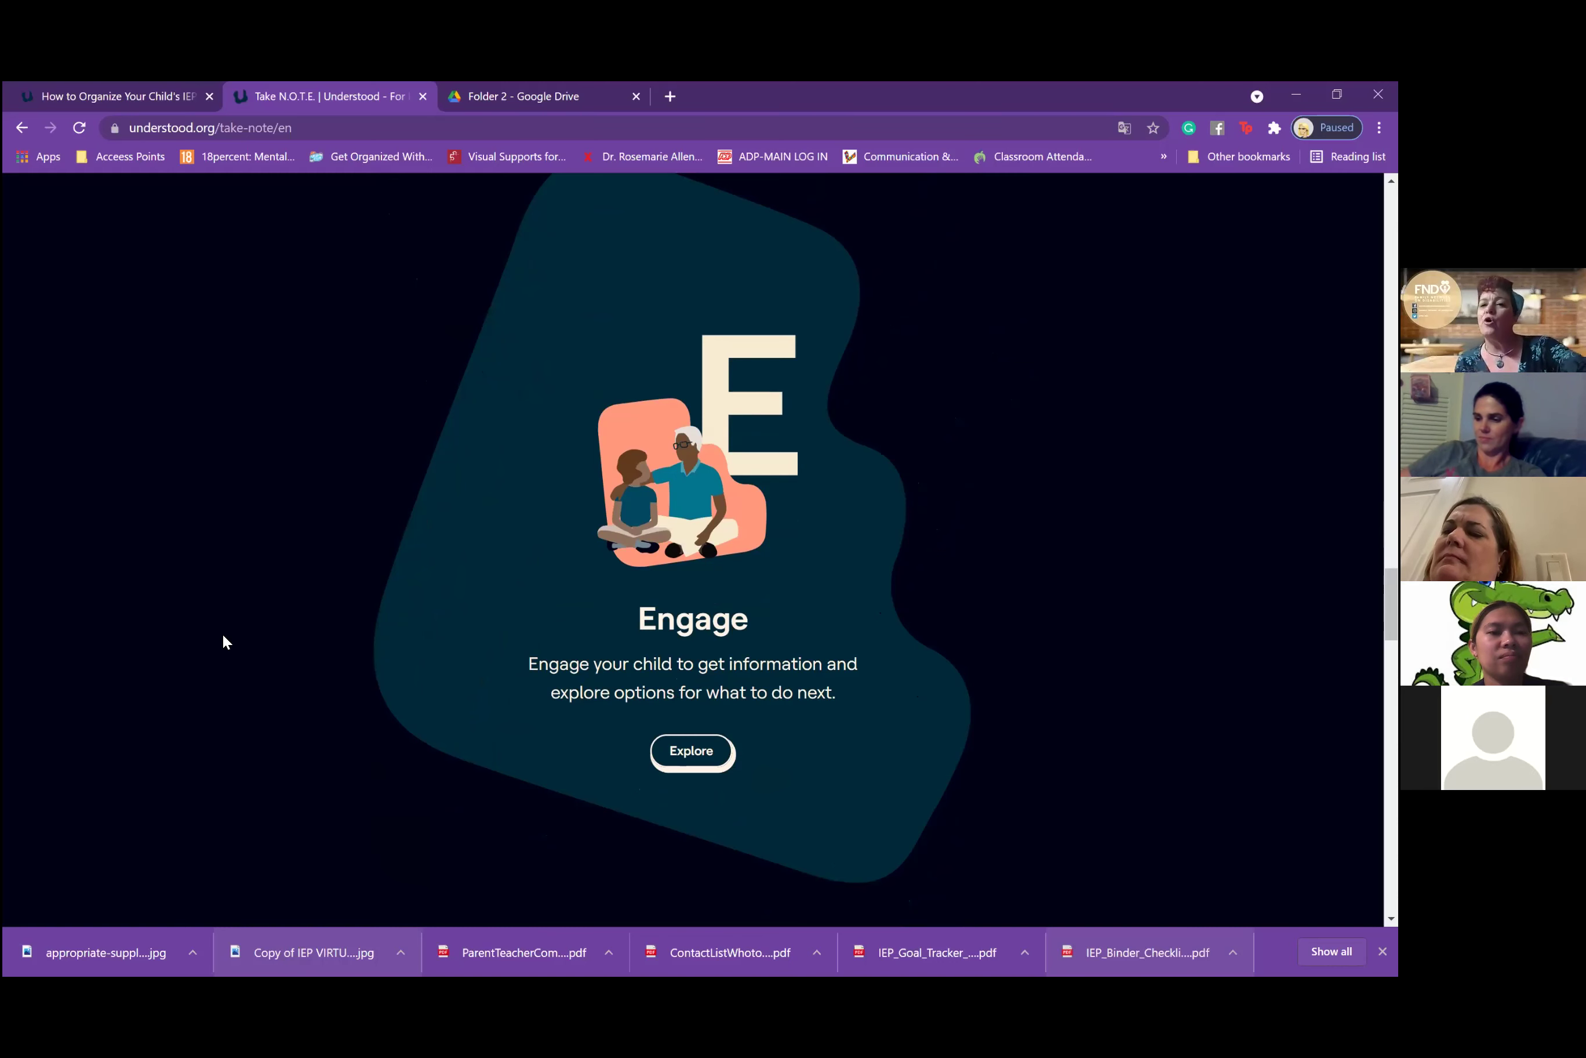
scroll(223, 636, down, 3)
scroll(223, 636, down, 1)
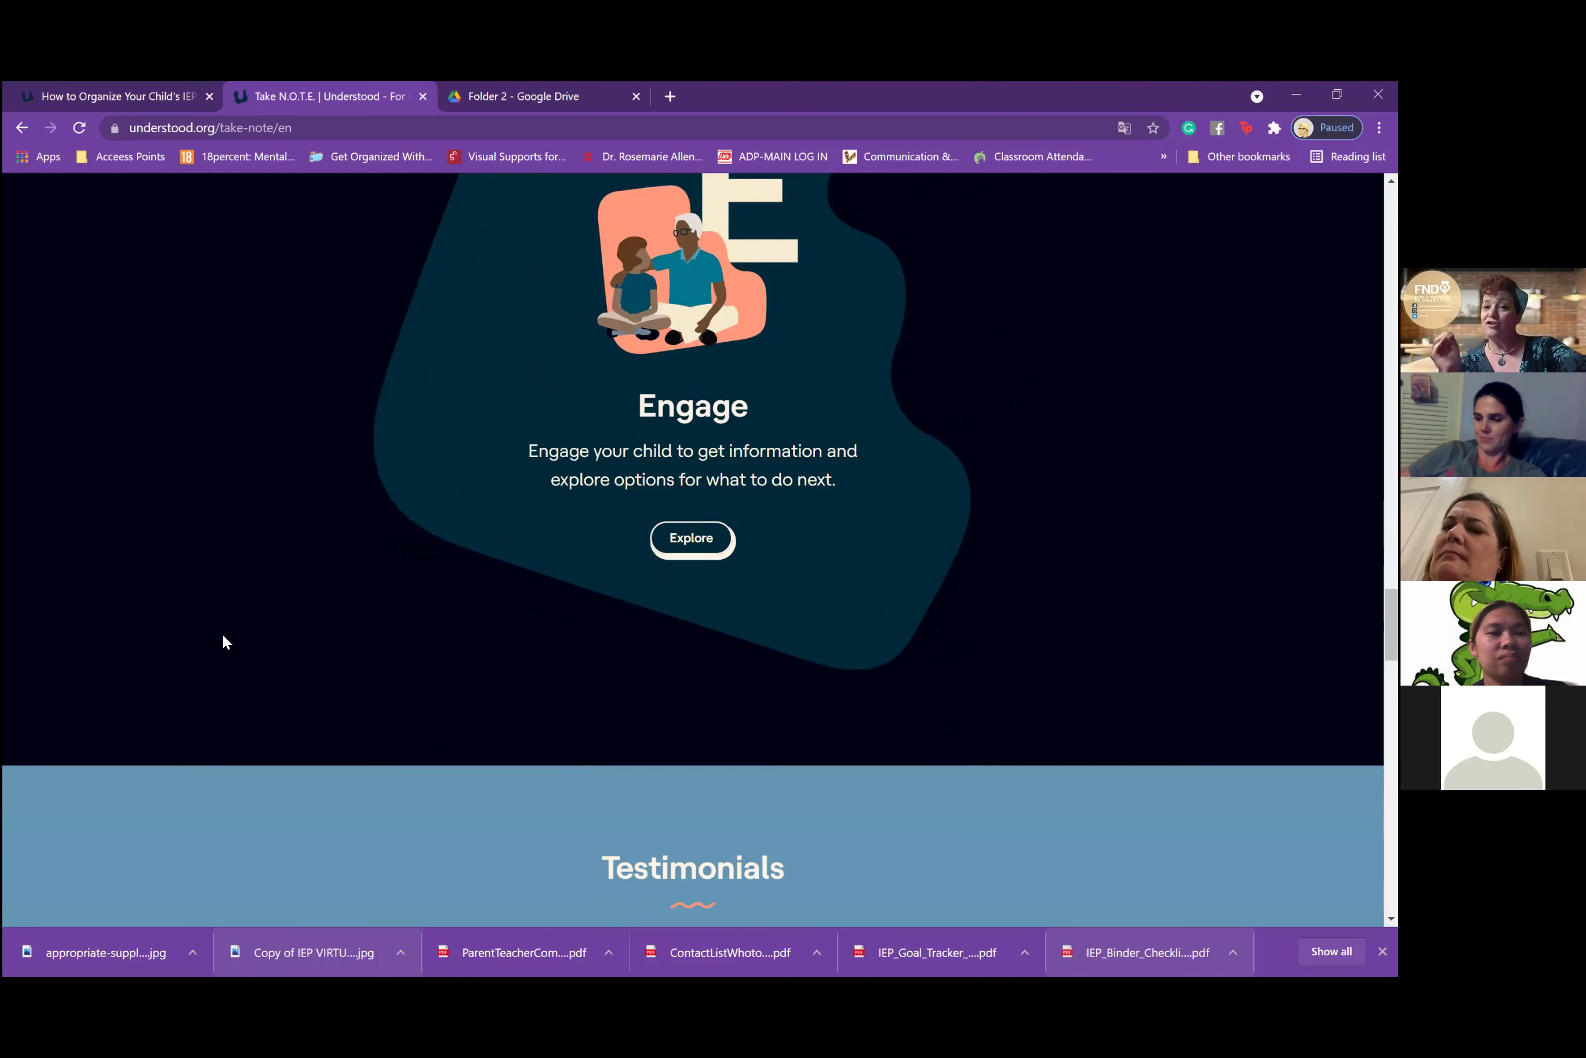
scroll(224, 636, up, 1)
scroll(224, 636, up, 1)
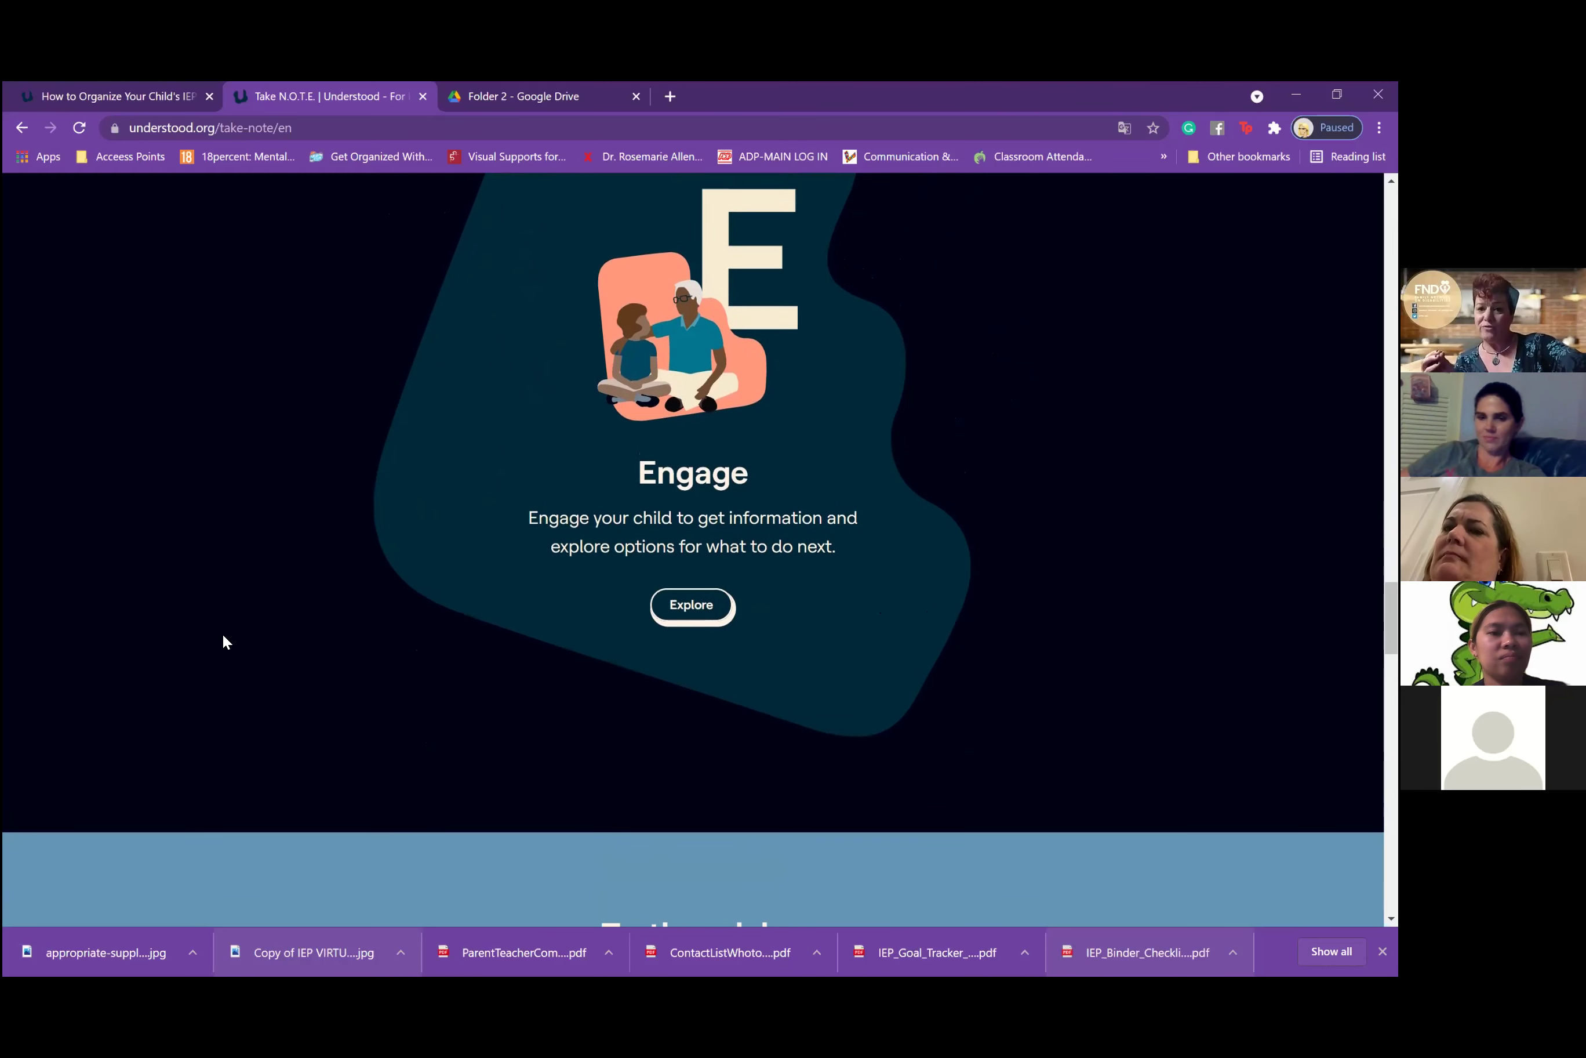
scroll(223, 636, down, 6)
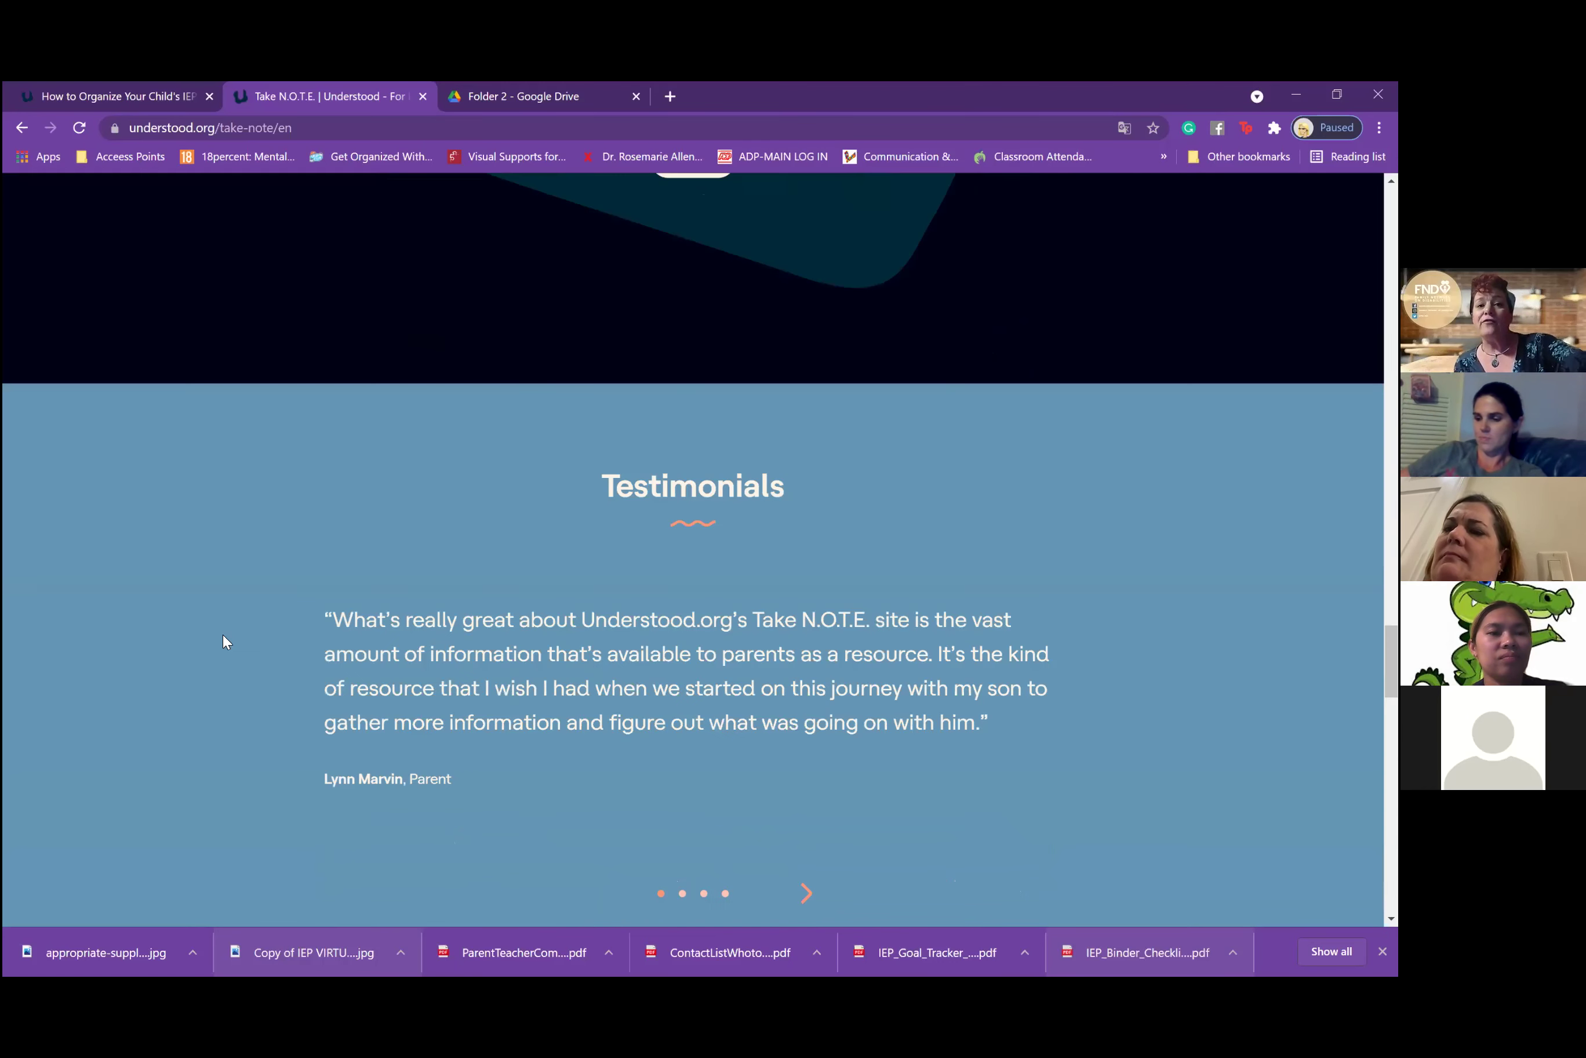
scroll(223, 636, up, 4)
scroll(223, 636, up, 3)
Scroll through For educators and Our partners, then return to the Folder 2 Drive tab.
scroll(223, 636, down, 7)
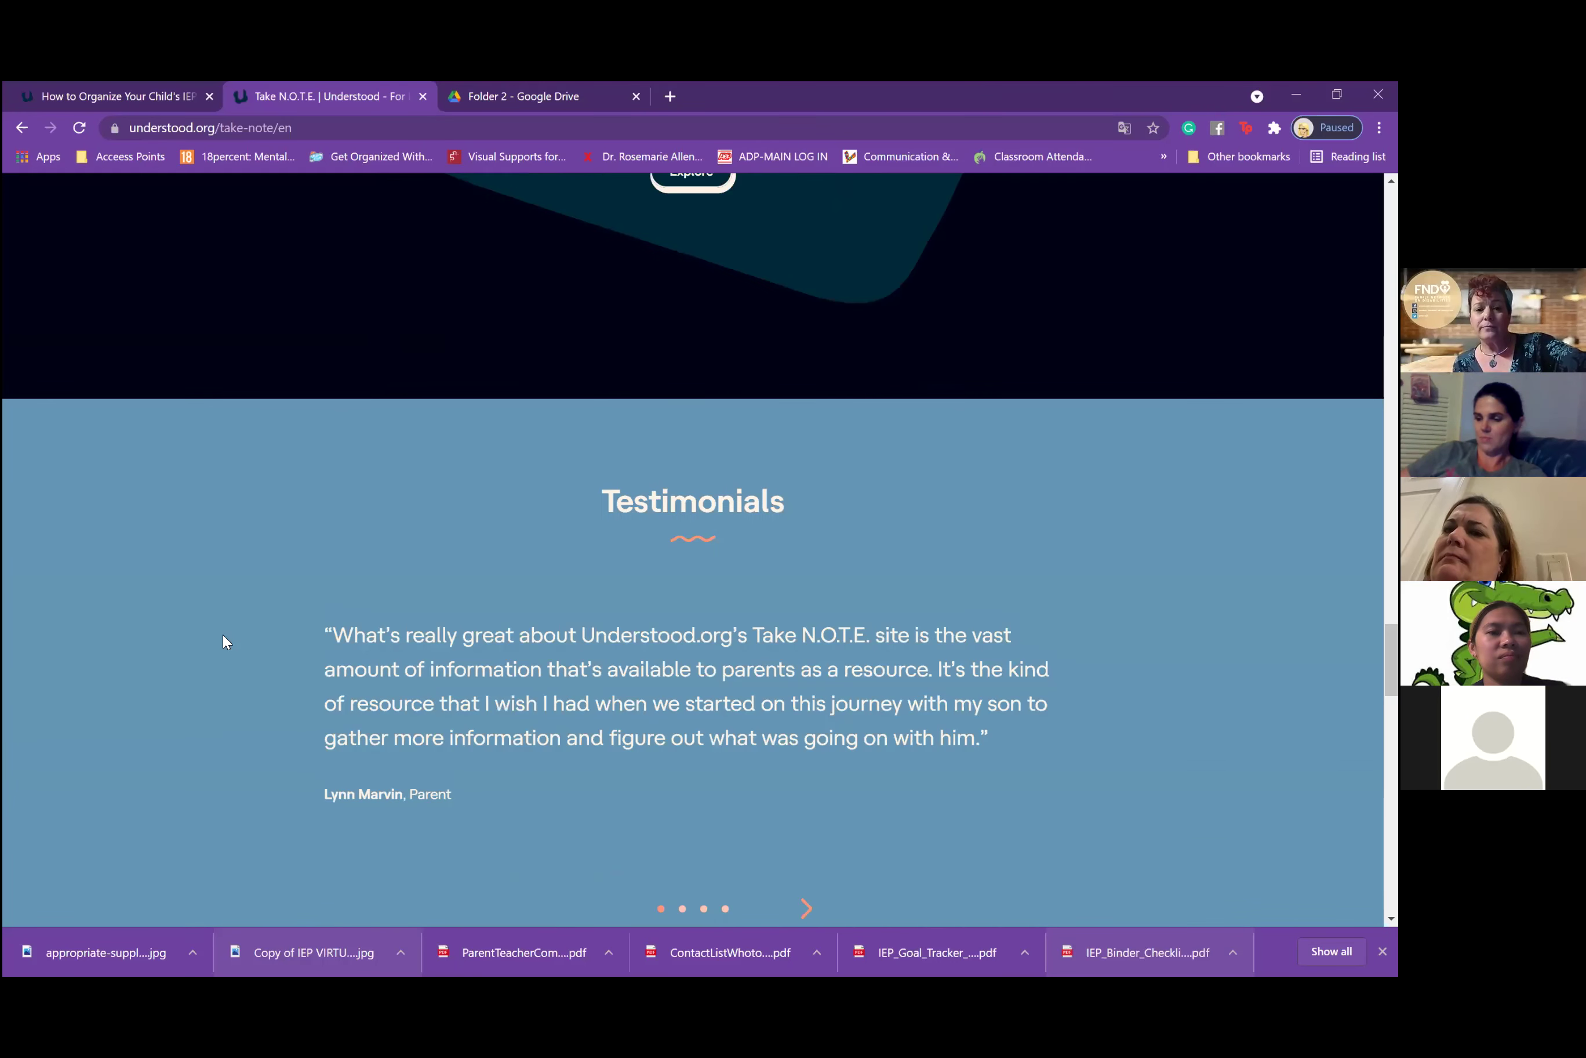
scroll(224, 636, down, 7)
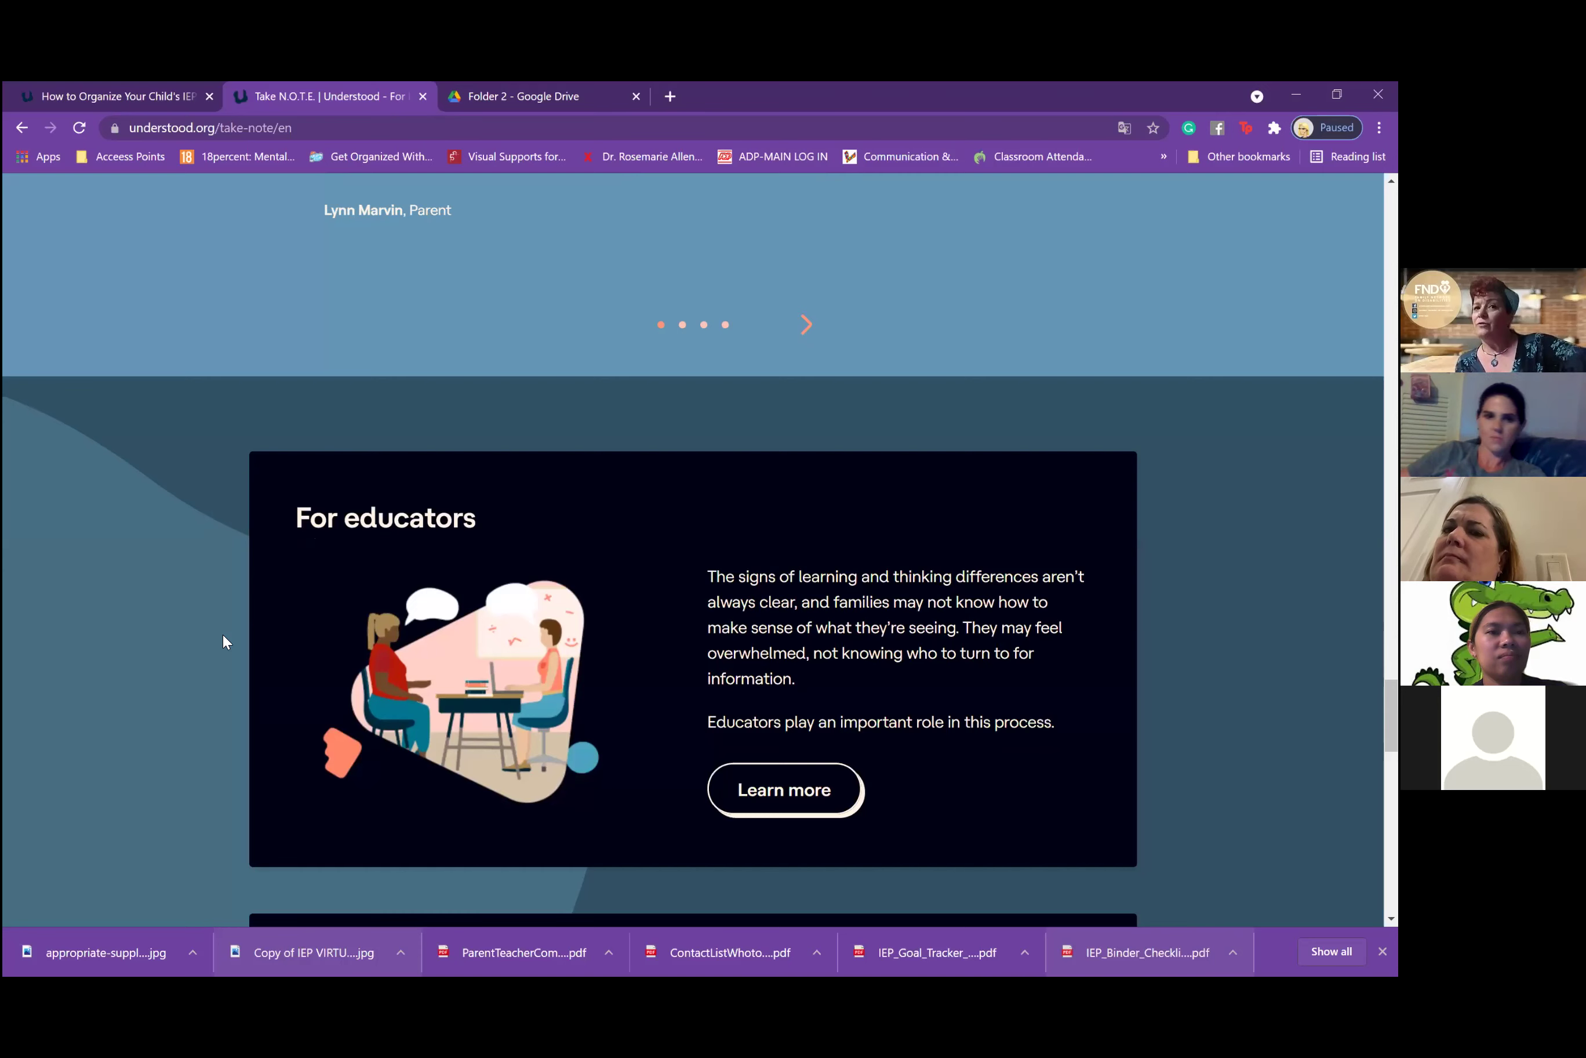
scroll(224, 636, down, 4)
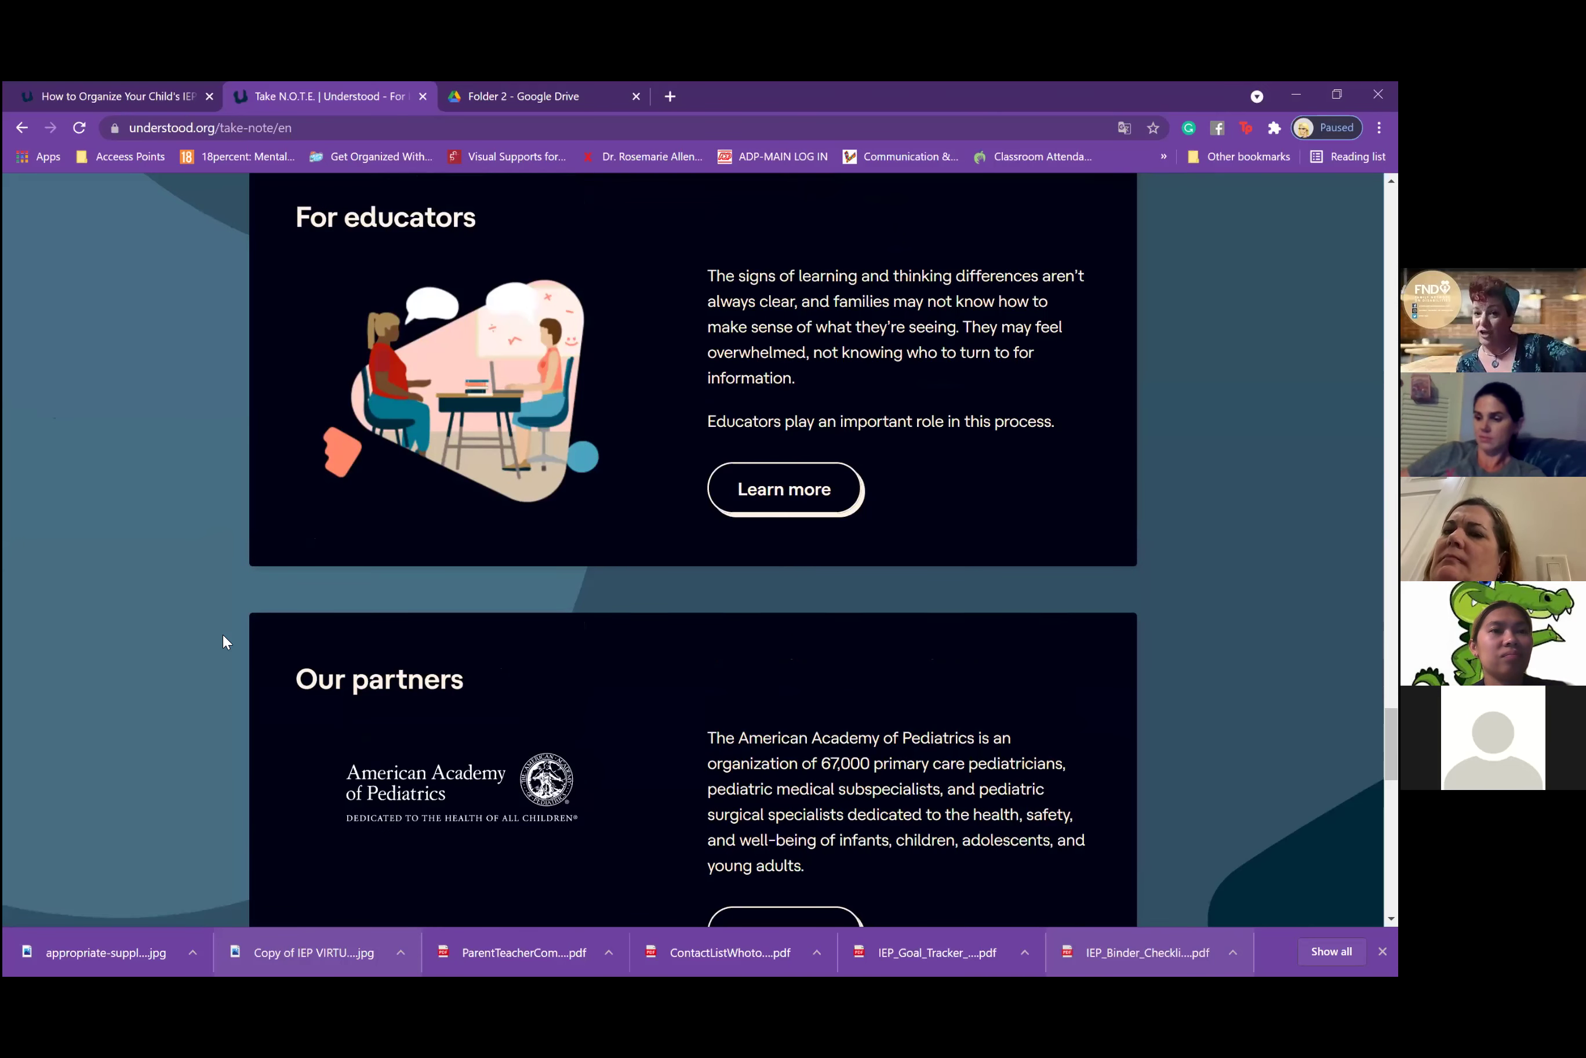
scroll(224, 634, down, 1)
scroll(223, 634, down, 3)
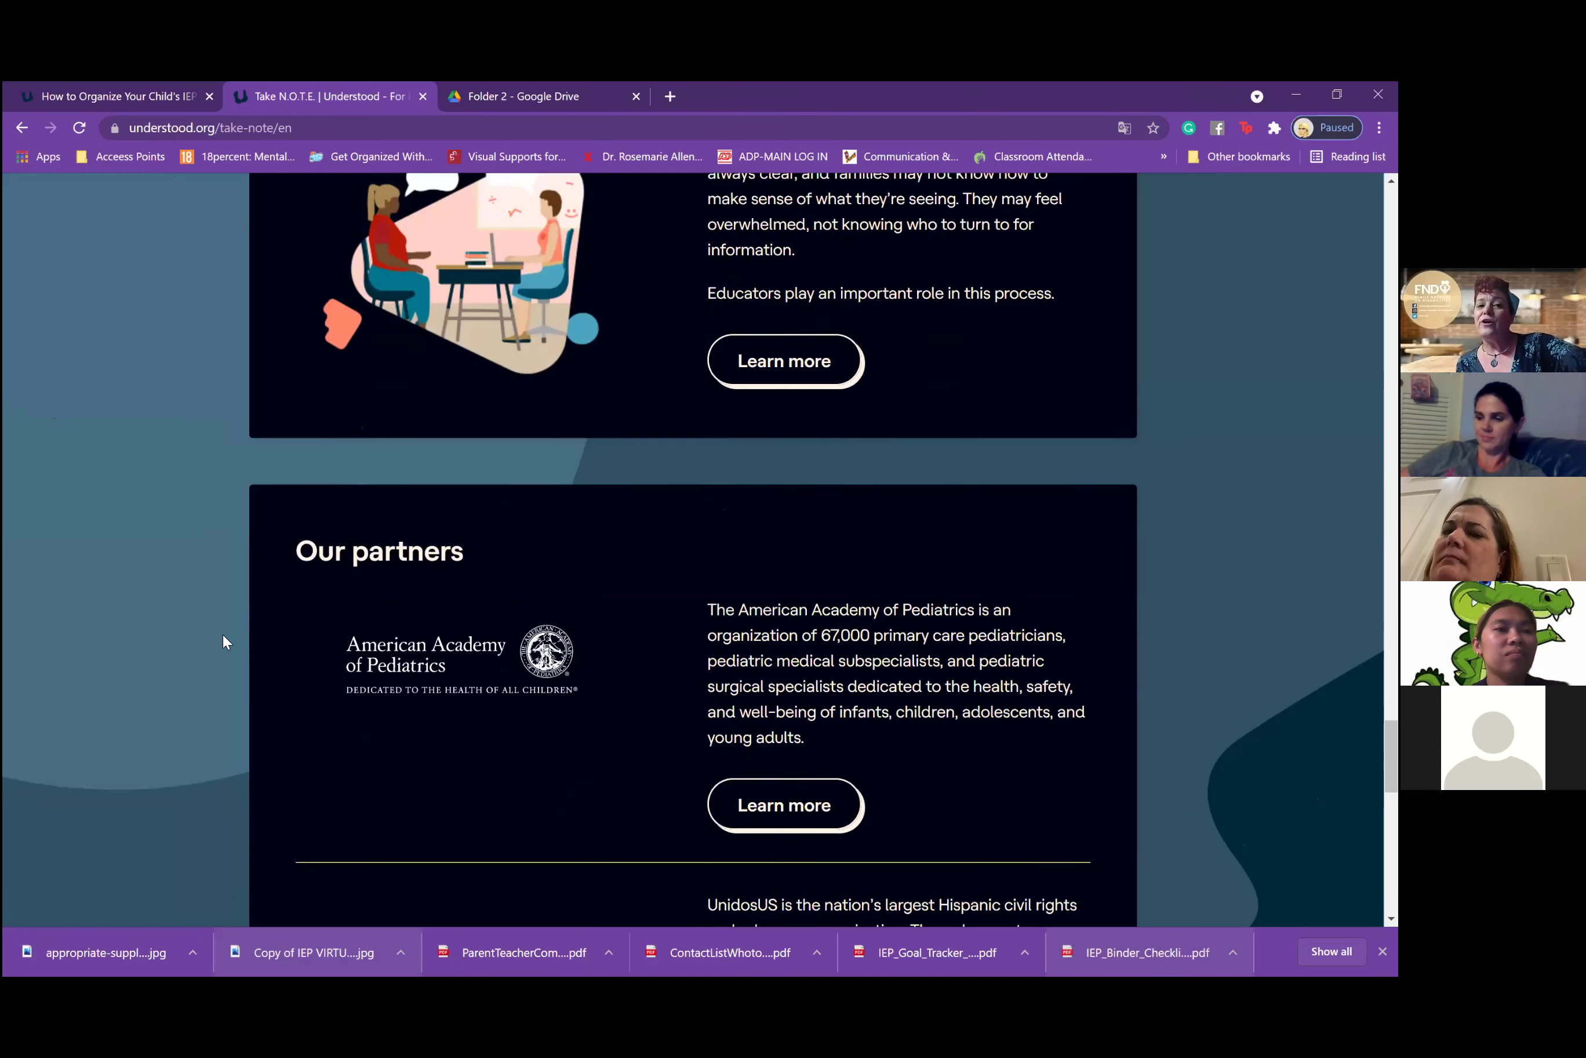
scroll(222, 633, down, 1)
scroll(223, 636, up, 10)
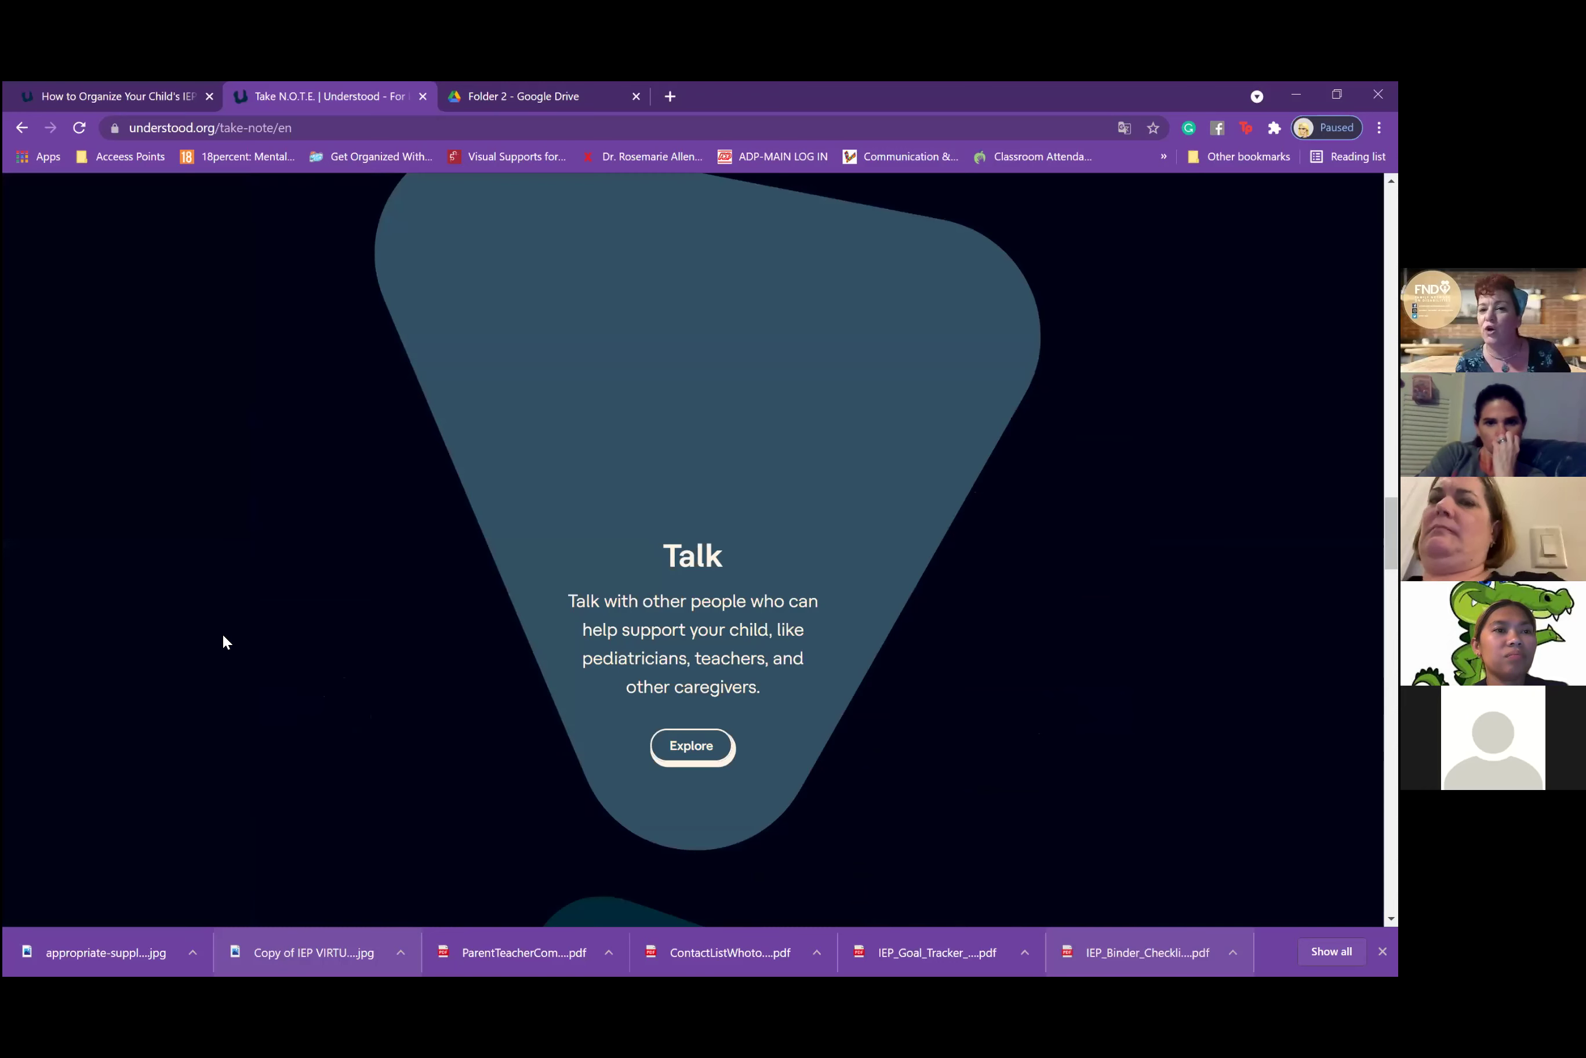
scroll(223, 641, up, 5)
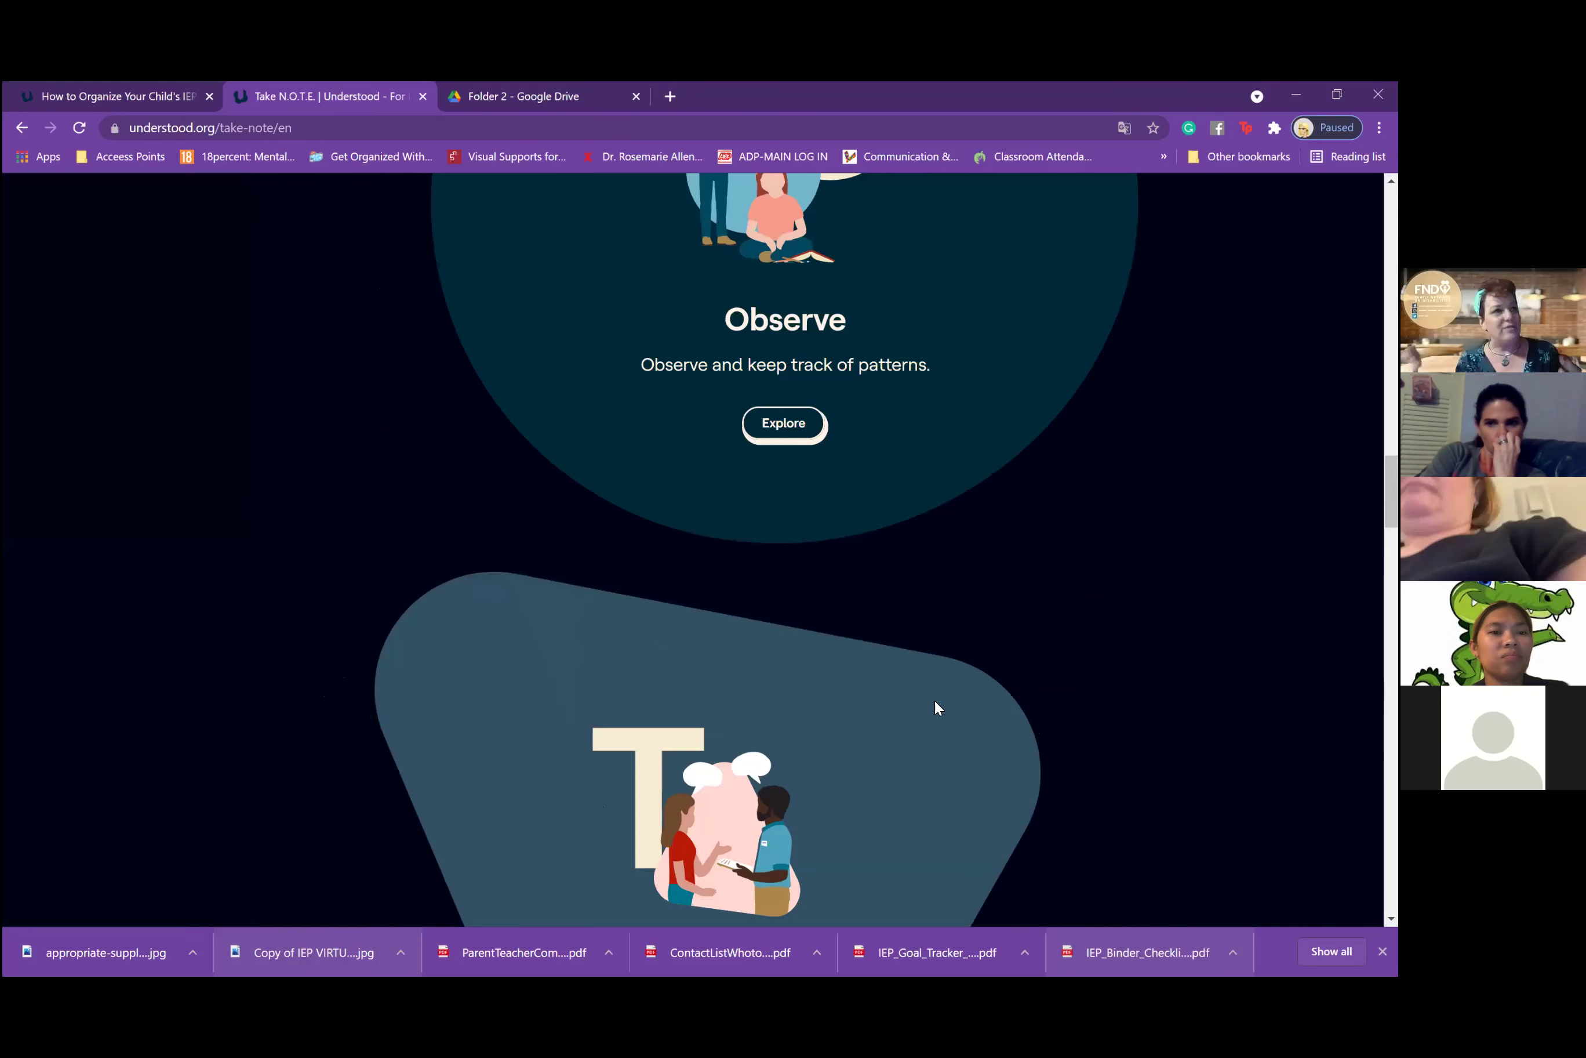
key(ctrl+Tab)
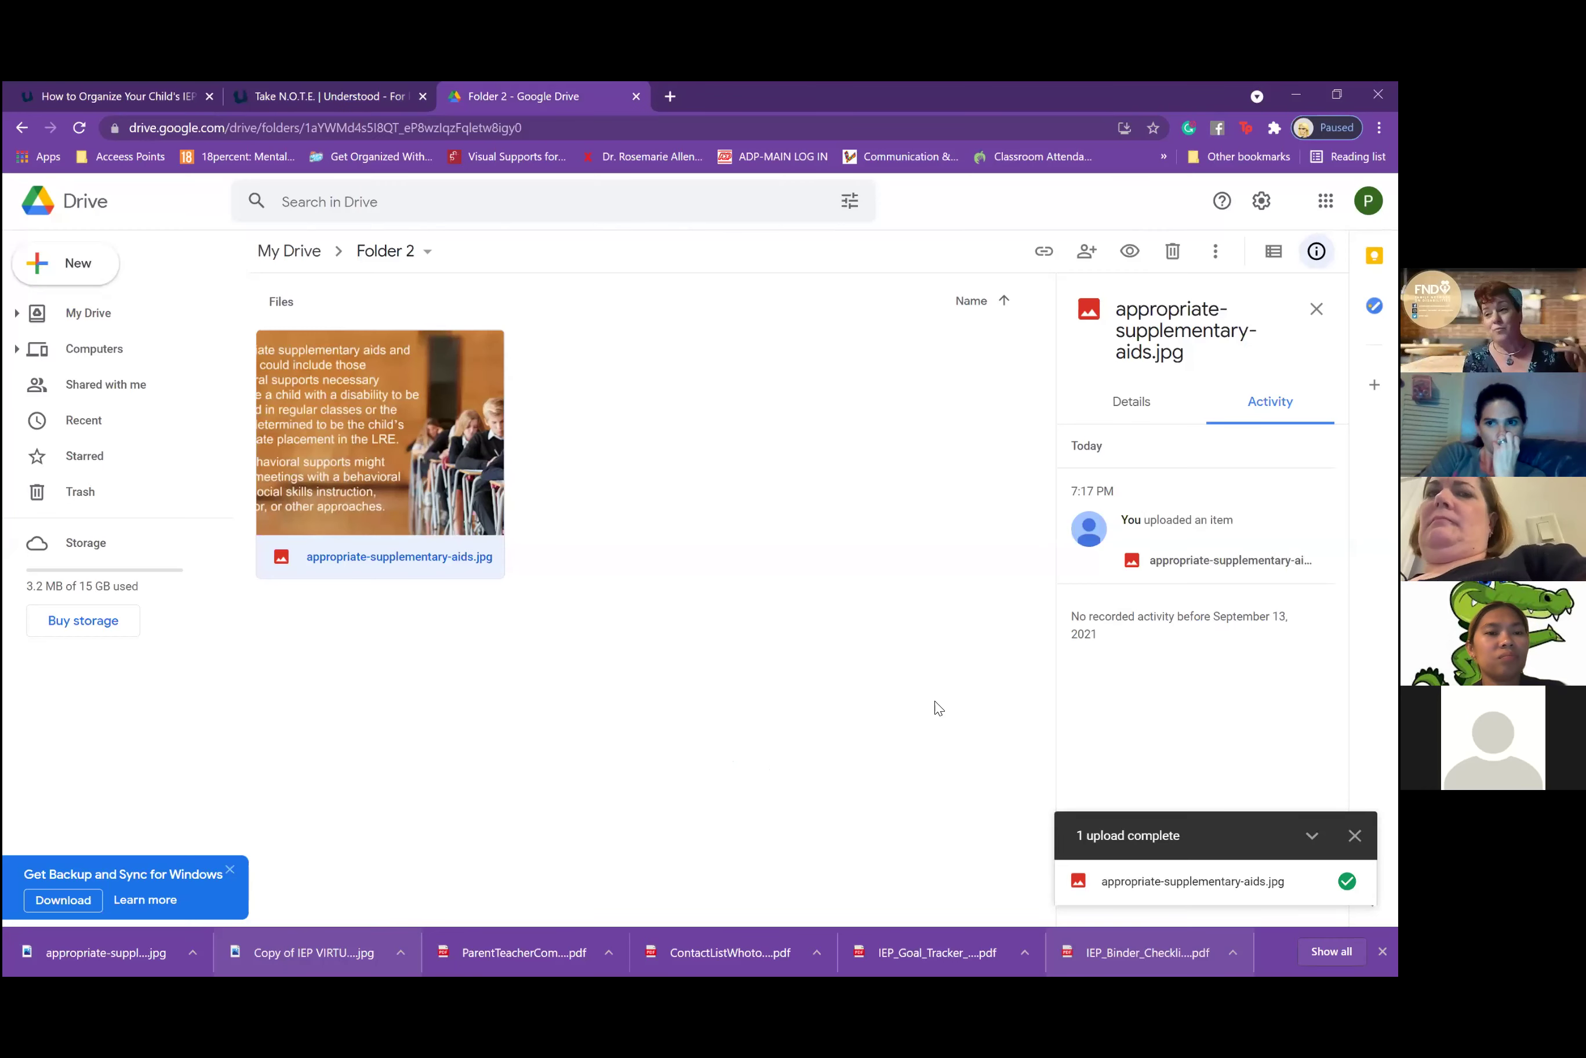